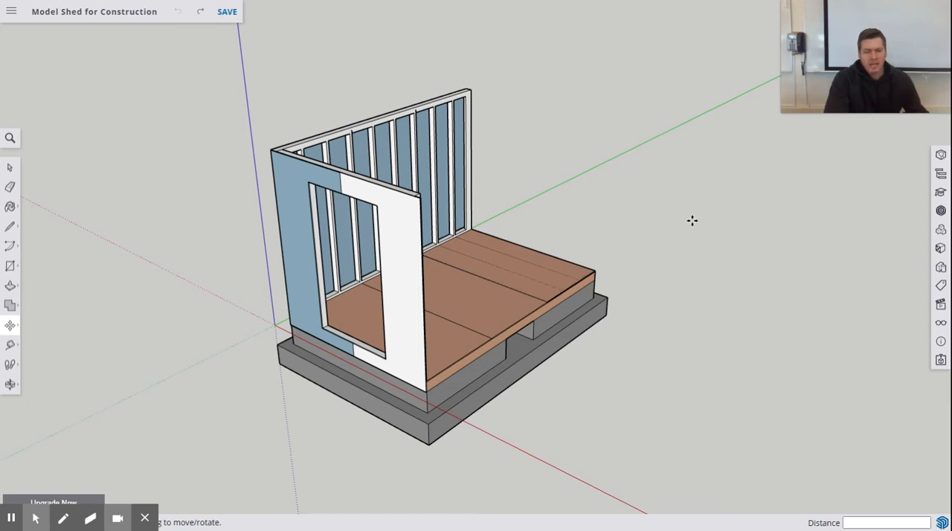
Step: Examine the long stud wall and the floor from the open side of the shed
click(10, 168)
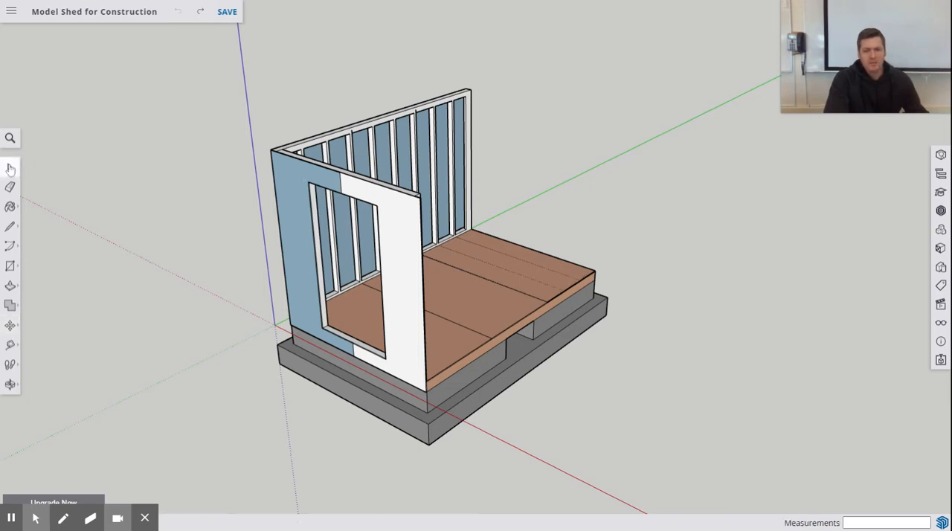
middle_drag(646, 280, 397, 150)
key(space)
scroll(449, 147, down, 2)
scroll(451, 152, up, 5)
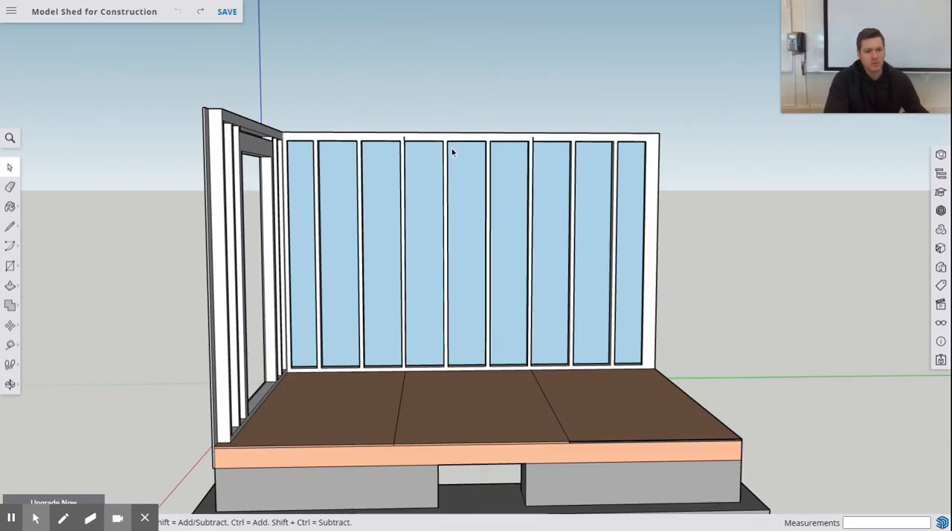
middle_drag(500, 194, 487, 192)
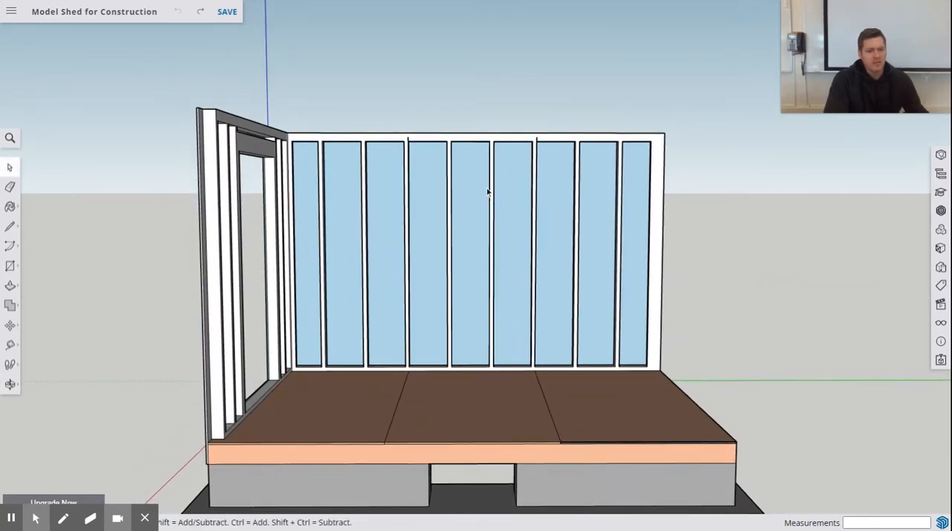
scroll(508, 343, up, 2)
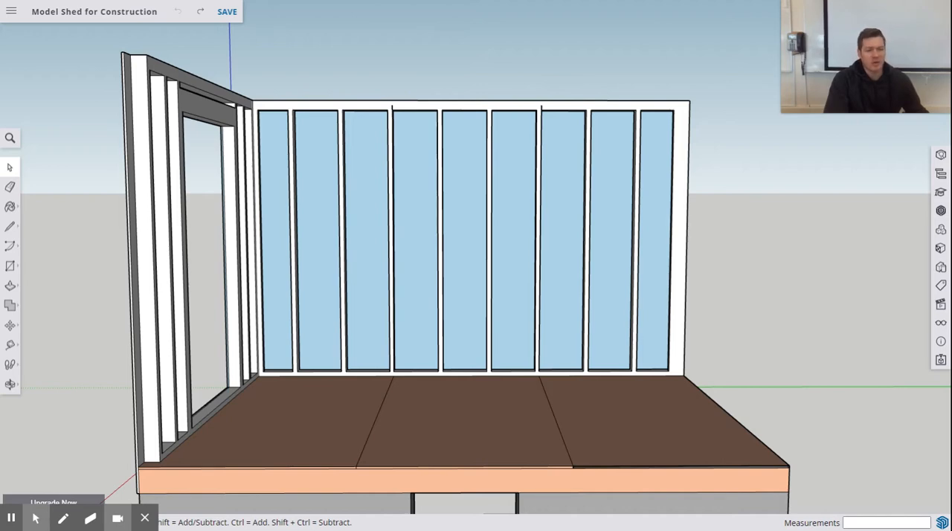
scroll(477, 329, up, 2)
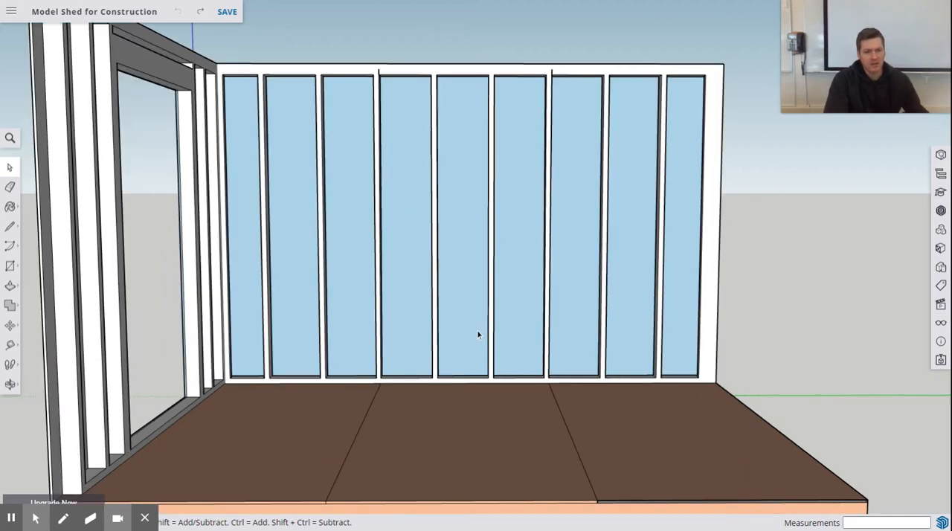
scroll(451, 324, down, 3)
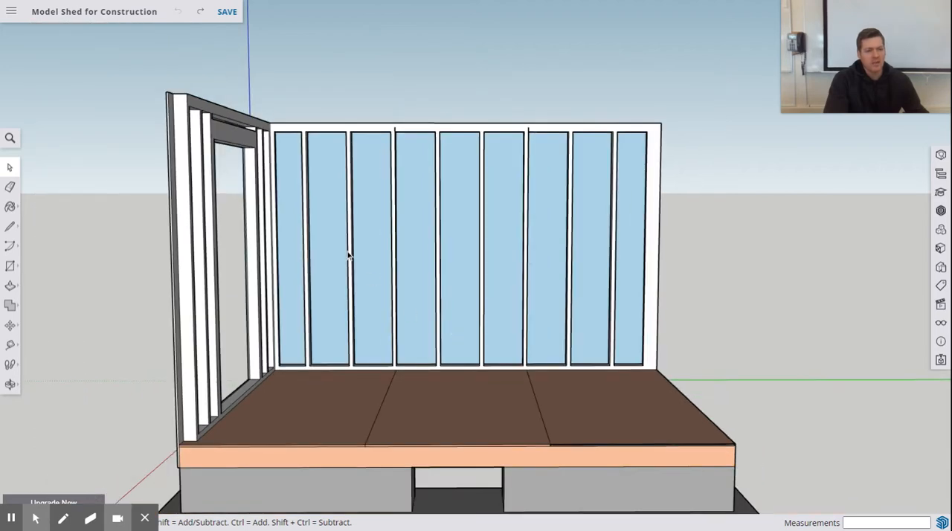
mouse_move(368, 263)
middle_down()
mouse_move(365, 243)
mouse_move(357, 249)
mouse_move(382, 236)
mouse_move(404, 240)
mouse_move(289, 251)
mouse_move(365, 255)
middle_up()
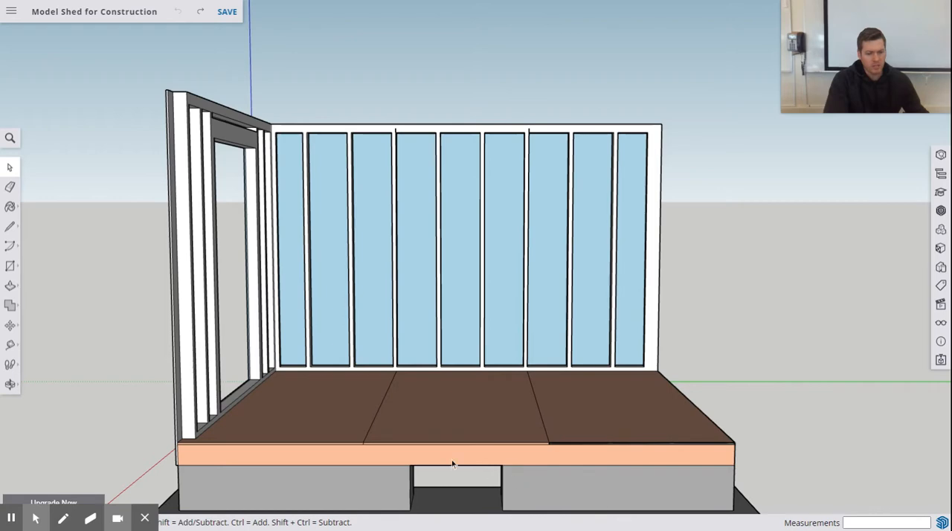
middle_drag(452, 464, 489, 456)
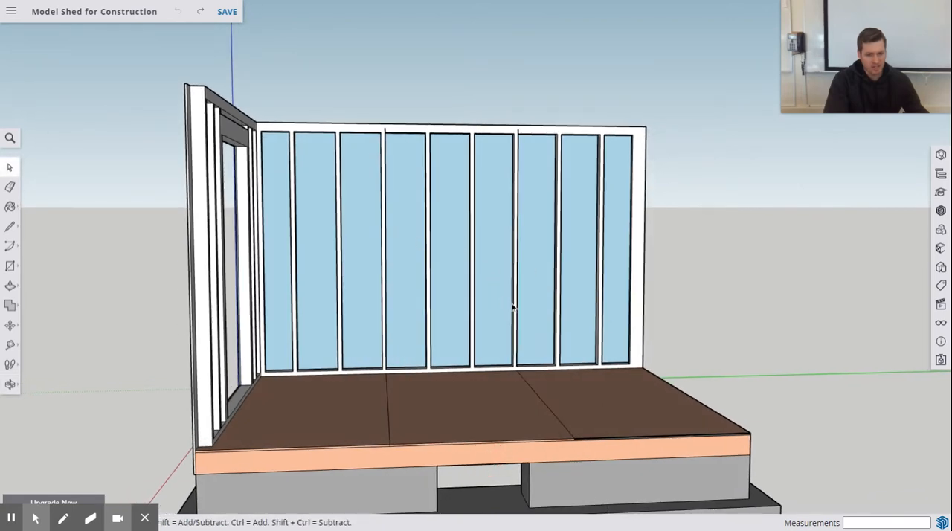
middle_drag(591, 372, 548, 373)
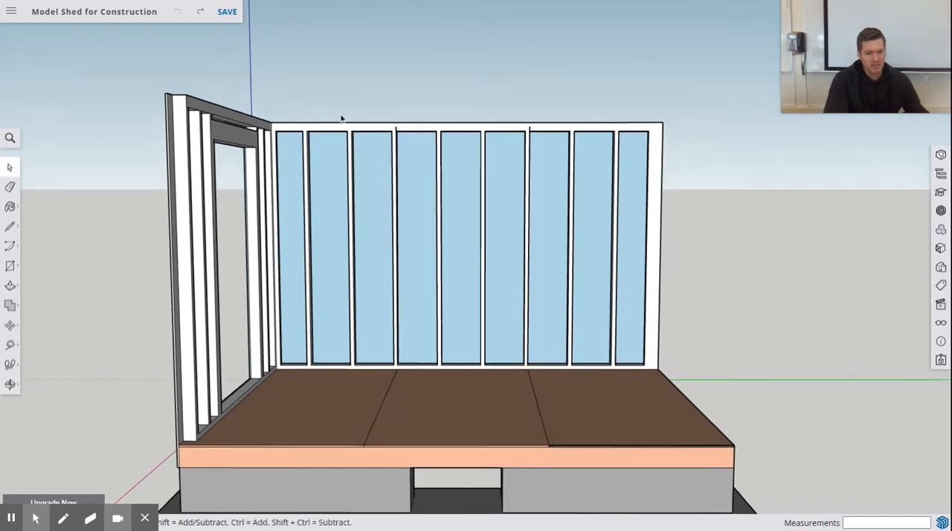
Step: Try selecting the long stud wall with an enclosing window and with a crossing window, clearing each selection
scroll(327, 119, up, 3)
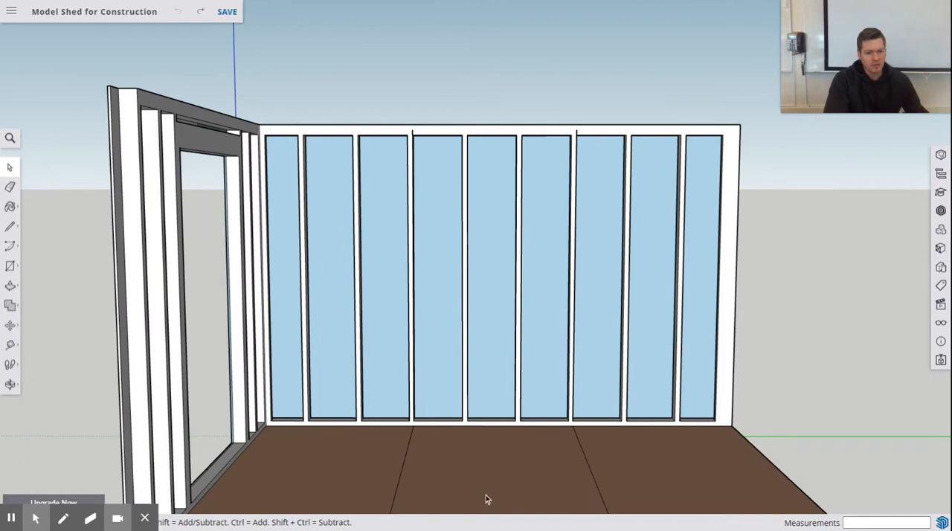
scroll(486, 495, up, 2)
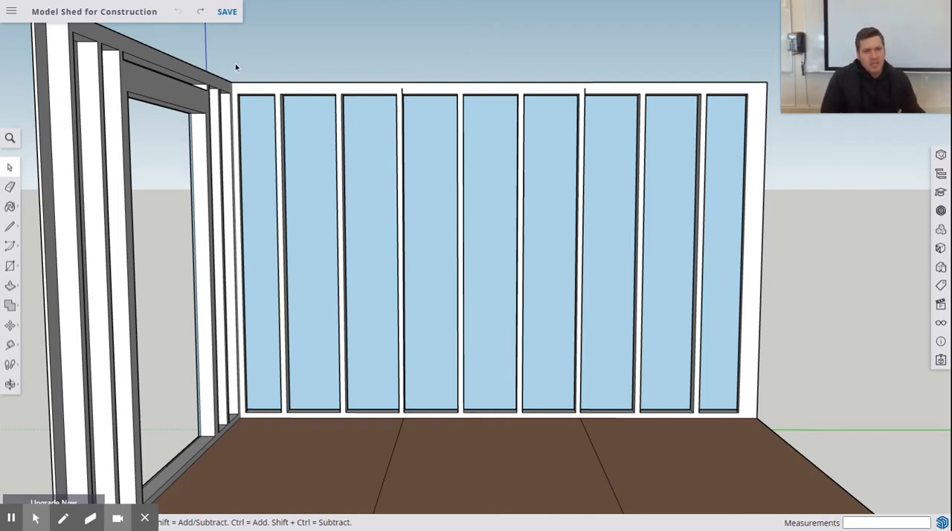
drag(229, 60, 907, 432)
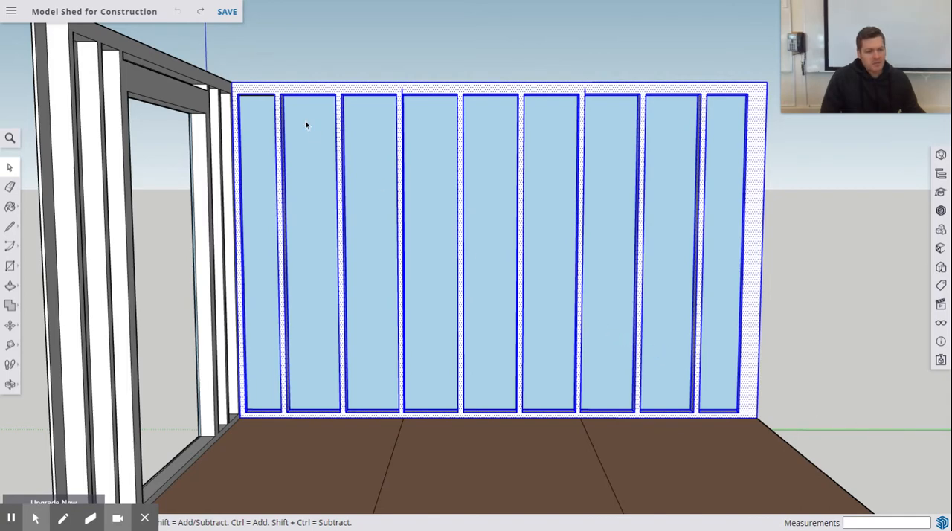
click(819, 400)
mouse_move(808, 431)
mouse_down()
mouse_move(485, 119)
mouse_move(201, 48)
mouse_up()
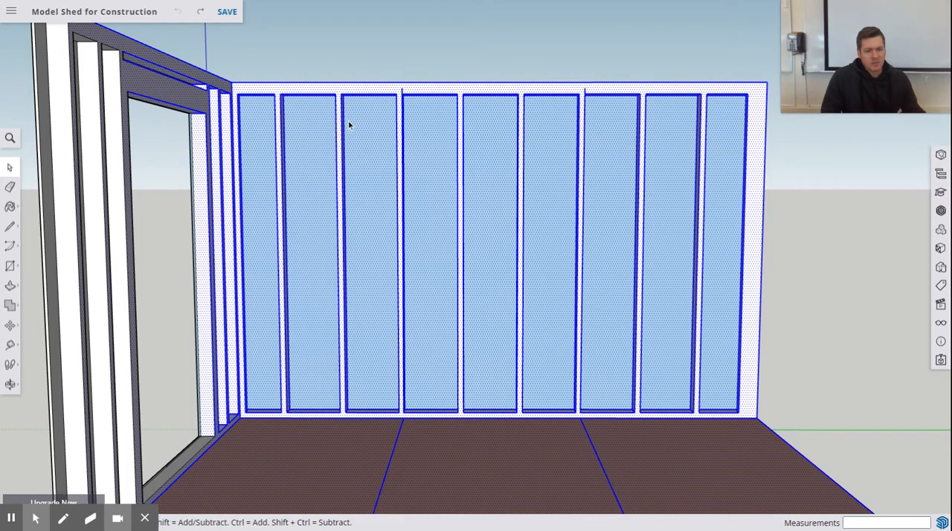
click(250, 59)
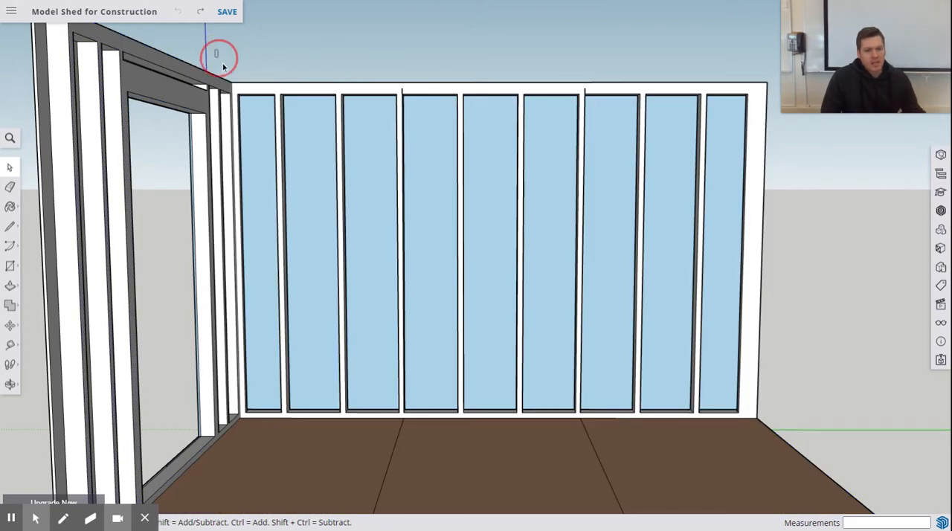
Step: Select the long wall's stud framing with an enclosing window that starts just above the inner corner
drag(215, 50, 847, 433)
click(315, 44)
mouse_move(229, 68)
mouse_down()
mouse_move(240, 100)
mouse_move(368, 198)
mouse_move(793, 427)
mouse_move(784, 428)
mouse_up()
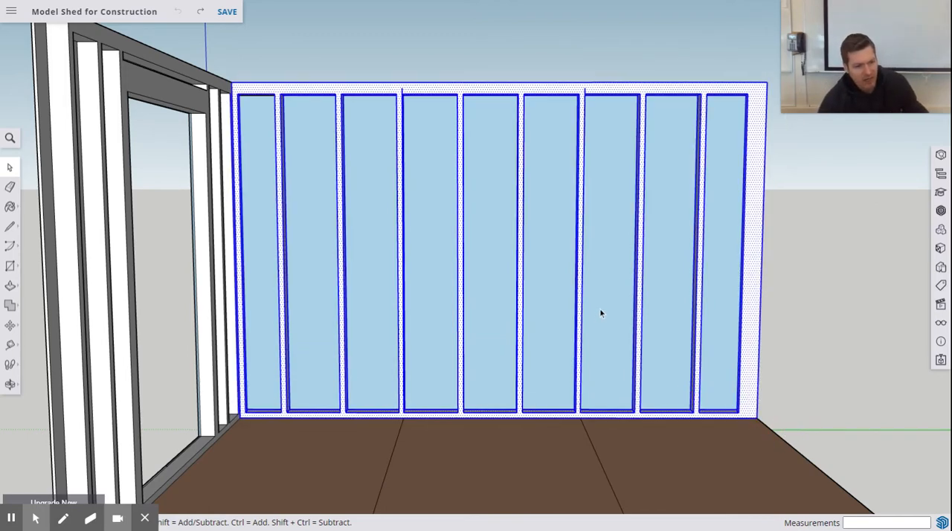
Step: Inspect the selected long wall from inside and outside to see which faces the selection includes
scroll(599, 307, down, 2)
scroll(599, 312, up, 5)
scroll(587, 276, down, 5)
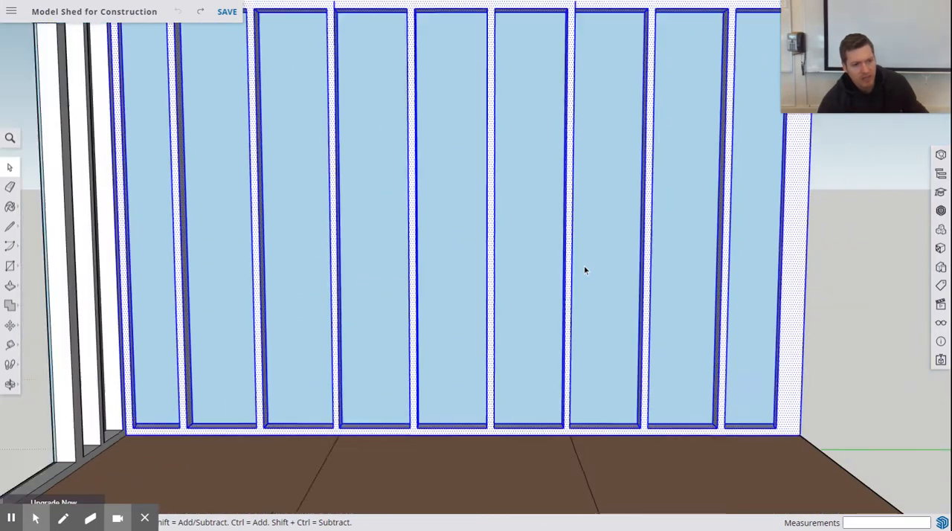
middle_drag(535, 185, 197, 248)
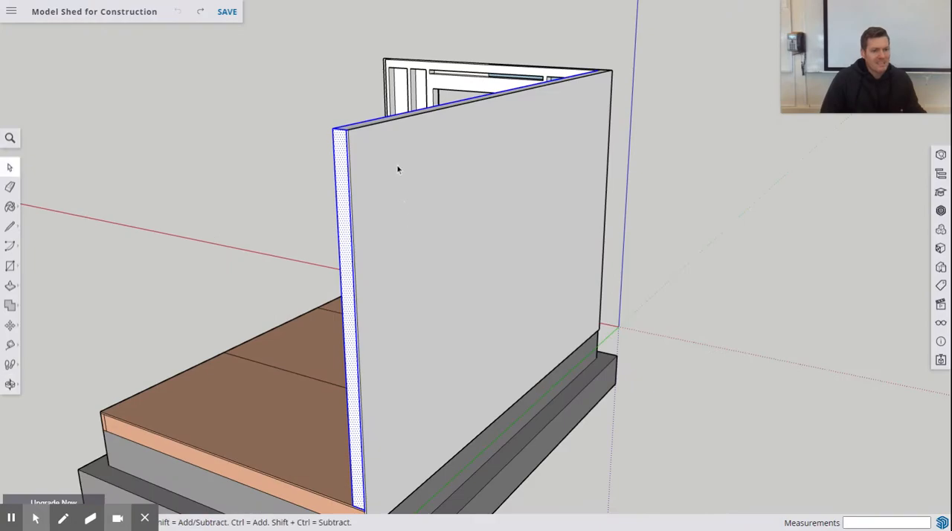
middle_drag(385, 158, 826, 249)
scroll(759, 258, up, 3)
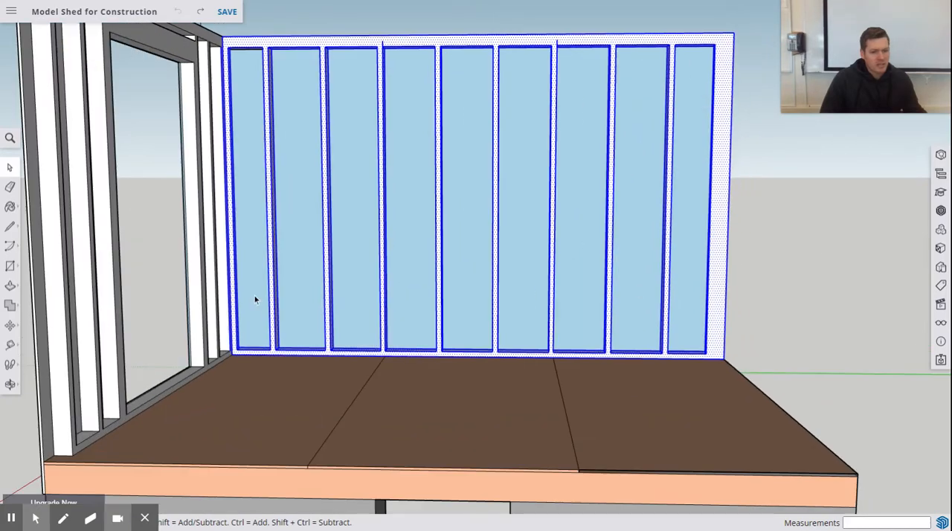
scroll(254, 295, down, 2)
middle_drag(238, 127, 286, 135)
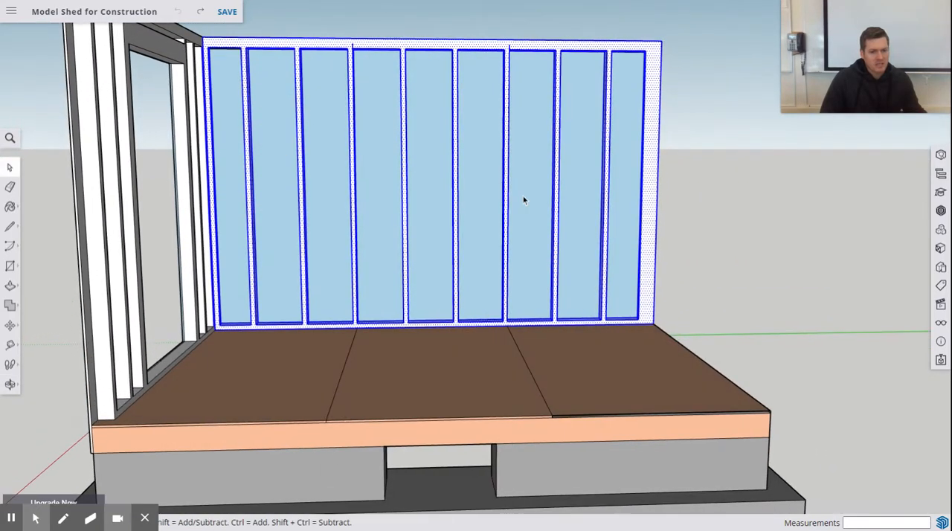
scroll(798, 271, up, 2)
scroll(799, 271, down, 3)
scroll(563, 149, up, 3)
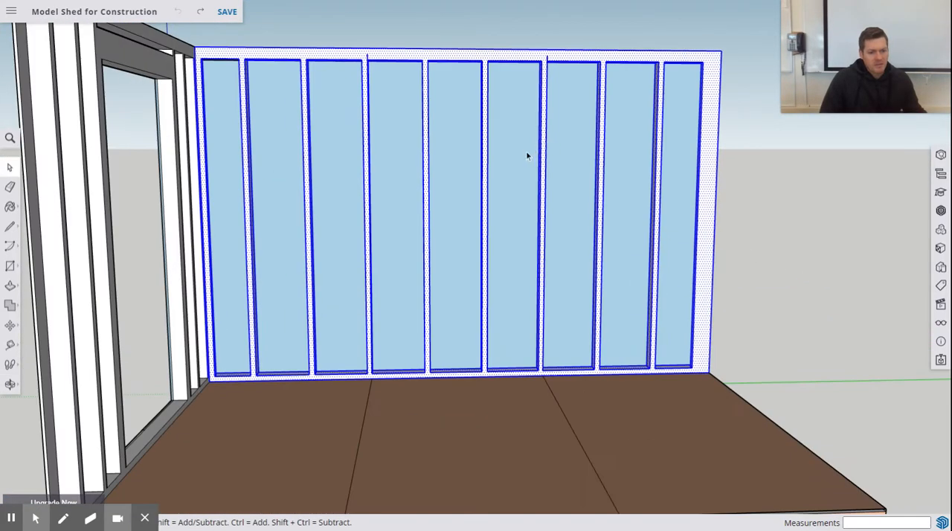
scroll(502, 171, down, 2)
middle_drag(502, 171, 472, 184)
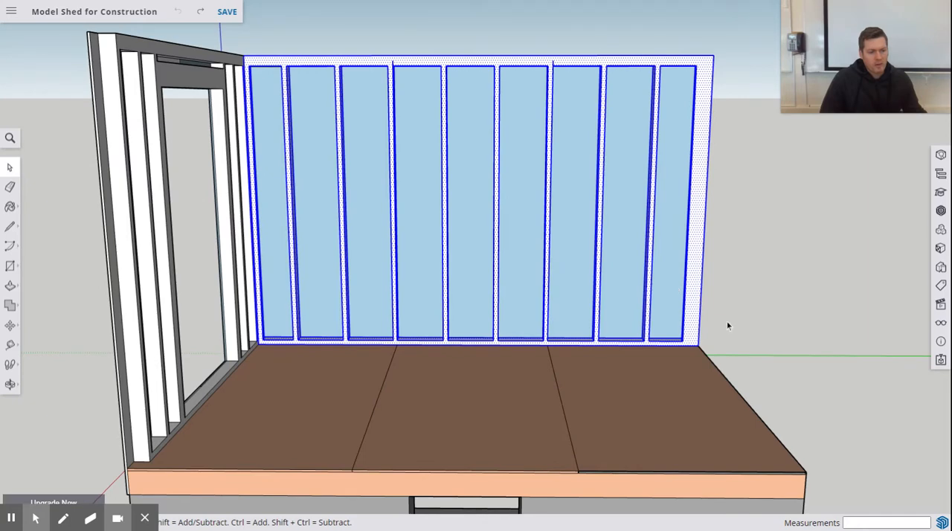
Step: Clear the selection and select the whole long wall, framing and sheathing, with a crossing window that avoids the floor
click(730, 348)
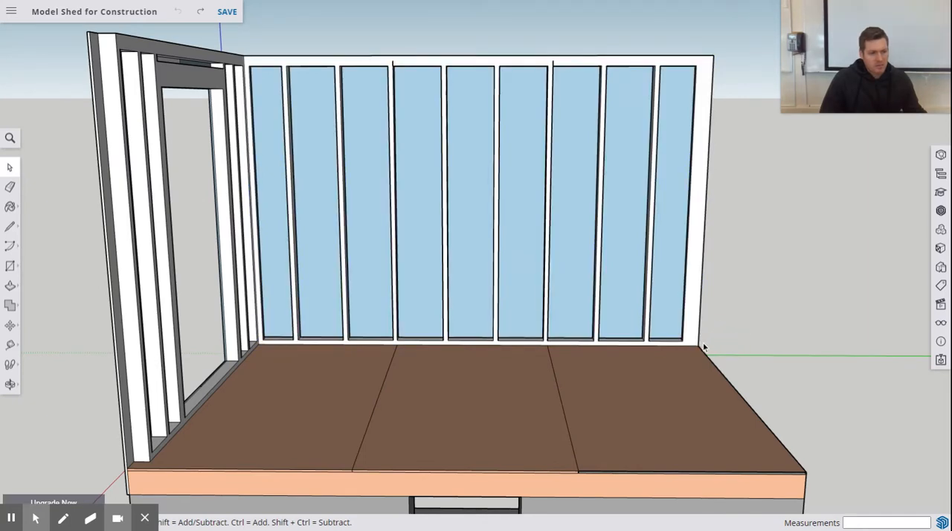
drag(701, 342, 259, 41)
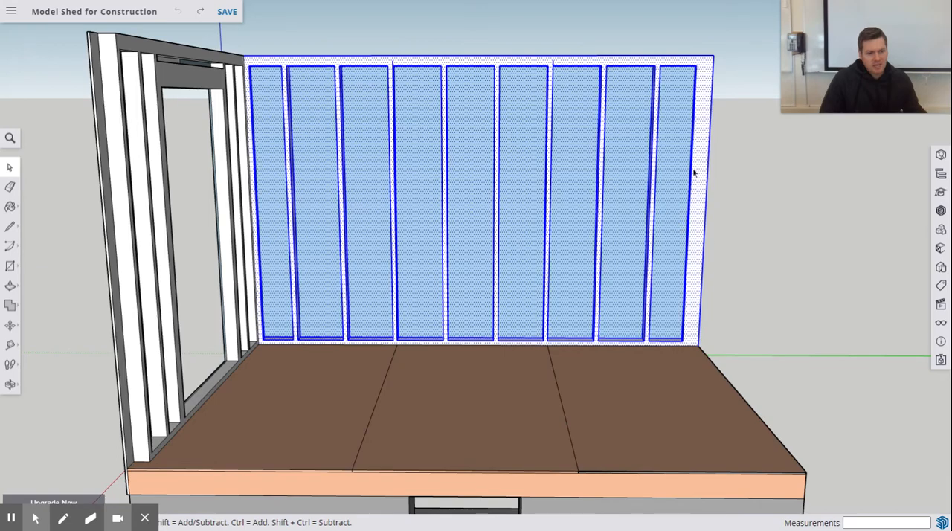
Step: Check the selected long wall from outside, from its end and at the corner with the door wall
middle_drag(813, 280, 474, 260)
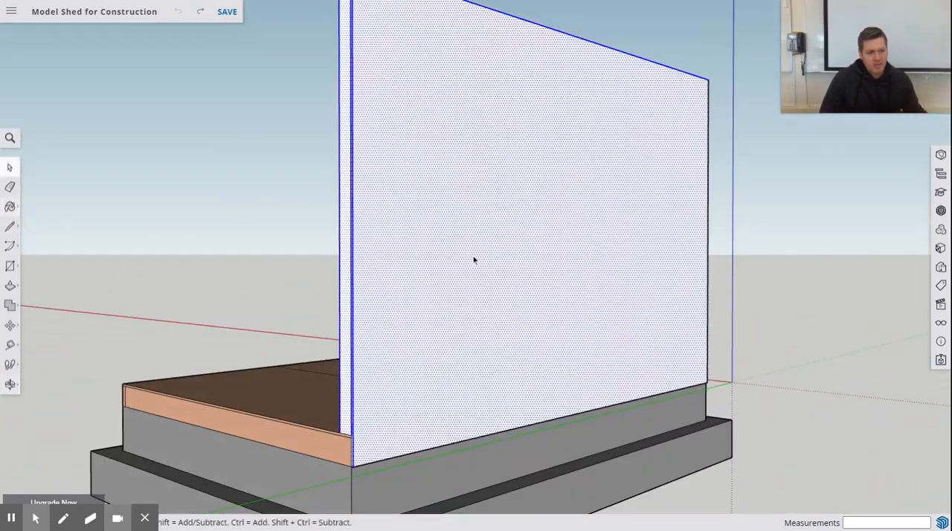
middle_drag(385, 227, 556, 274)
scroll(558, 272, up, 2)
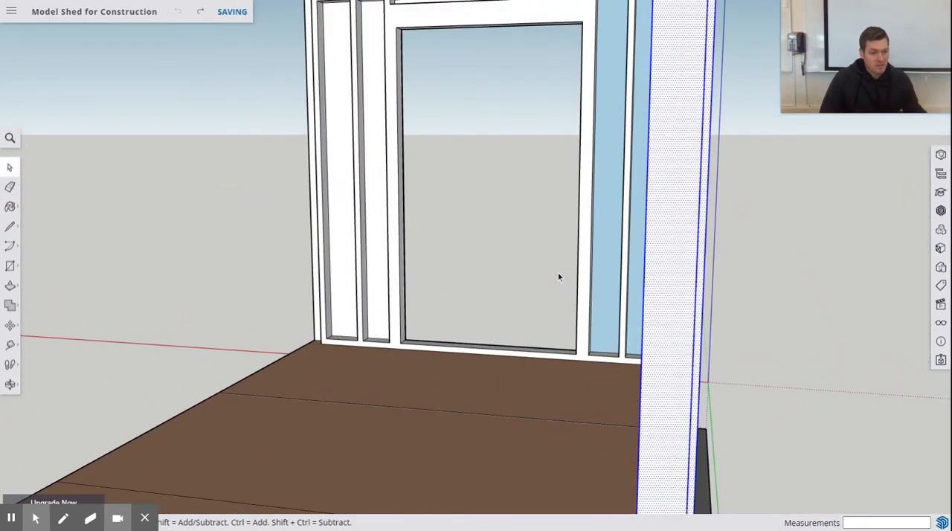
scroll(558, 271, down, 1)
scroll(560, 277, down, 5)
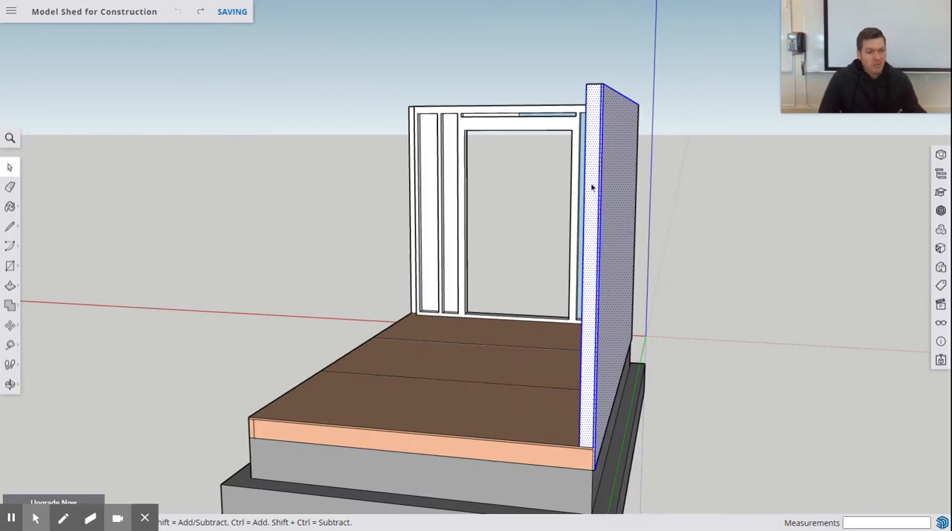
middle_drag(589, 186, 930, 238)
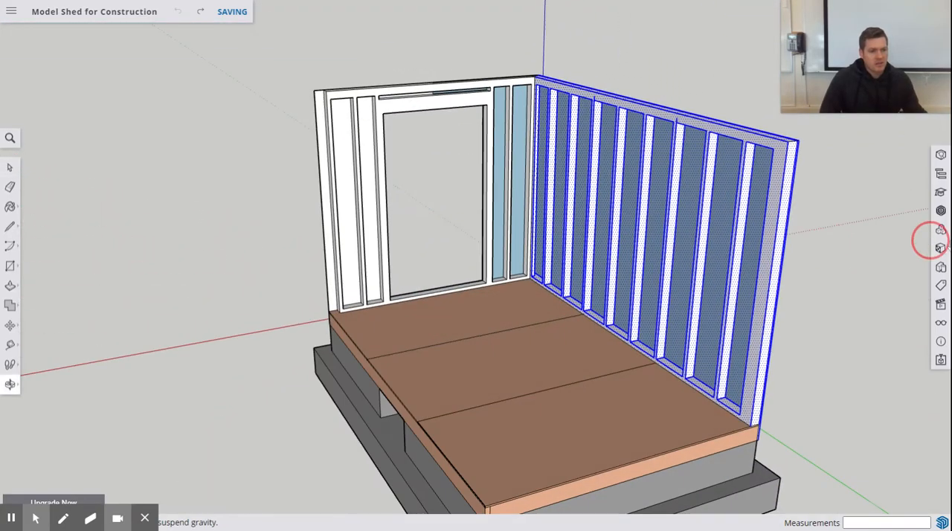
middle_drag(543, 259, 732, 250)
scroll(153, 152, up, 3)
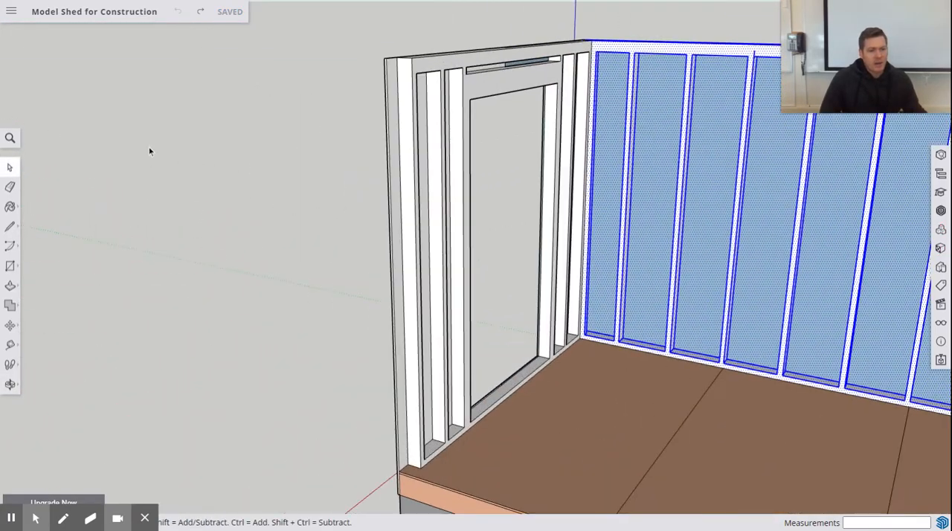
scroll(124, 147, down, 2)
scroll(123, 147, down, 3)
scroll(280, 132, down, 1)
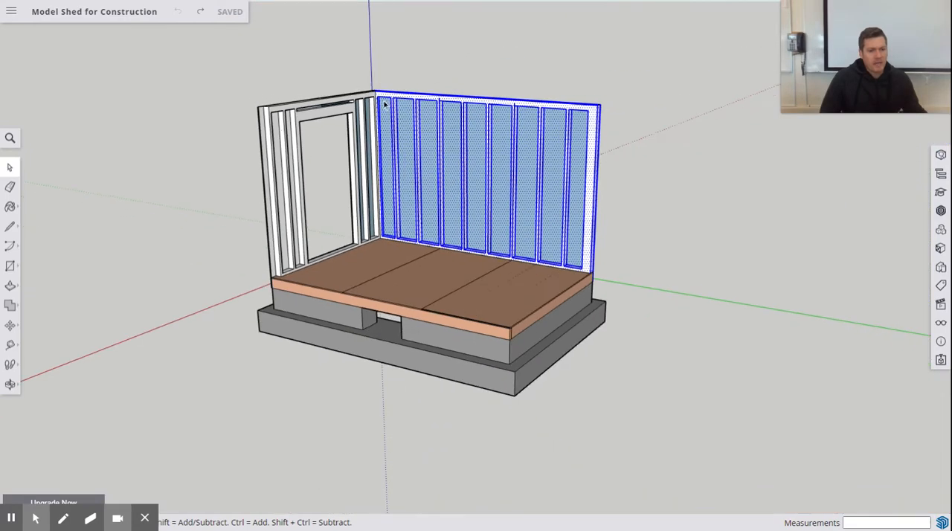
middle_drag(384, 104, 420, 90)
scroll(421, 90, up, 1)
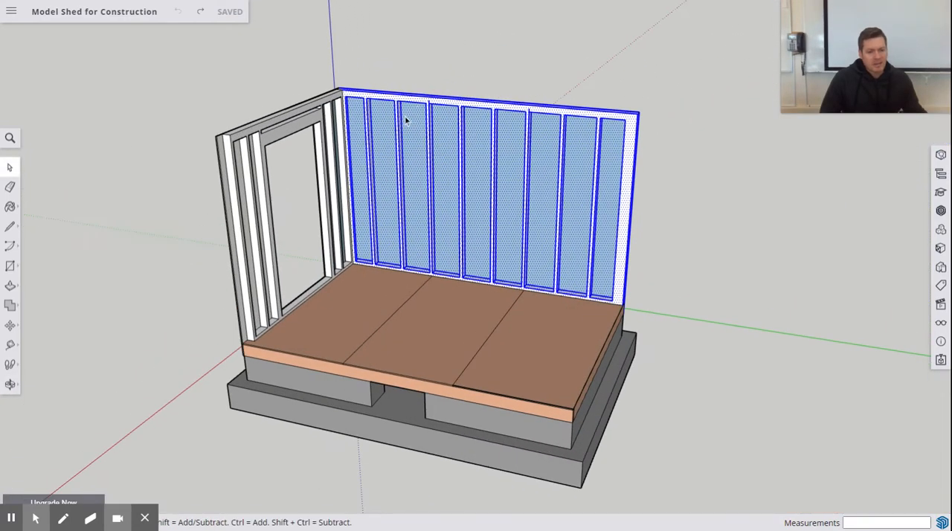
scroll(406, 119, up, 2)
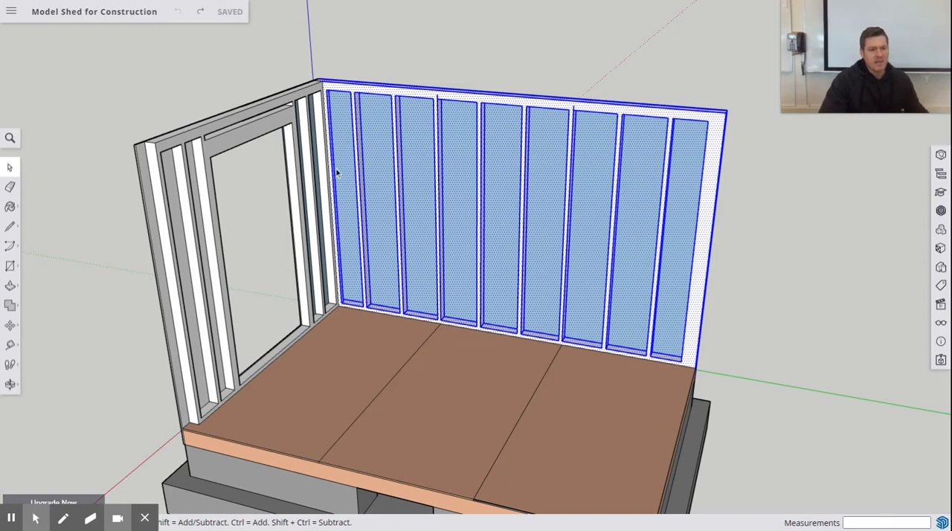
scroll(330, 178, up, 3)
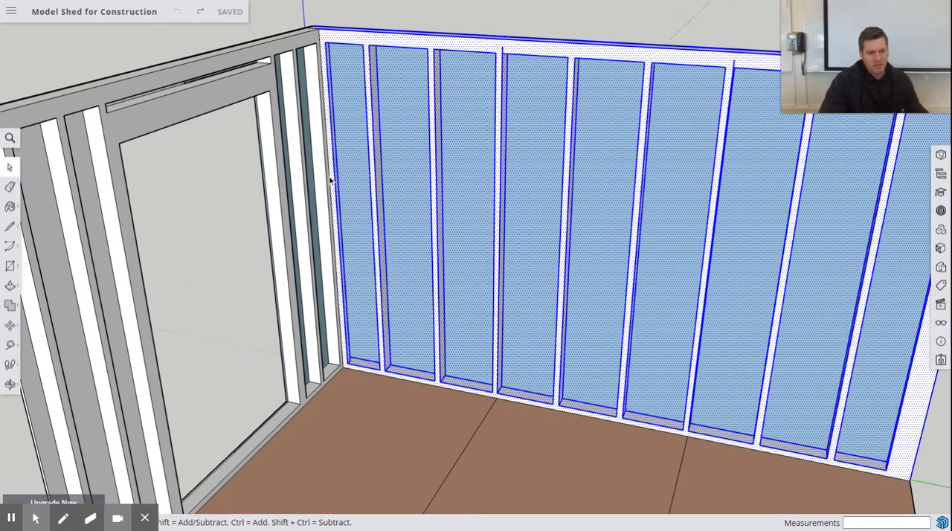
scroll(327, 176, down, 6)
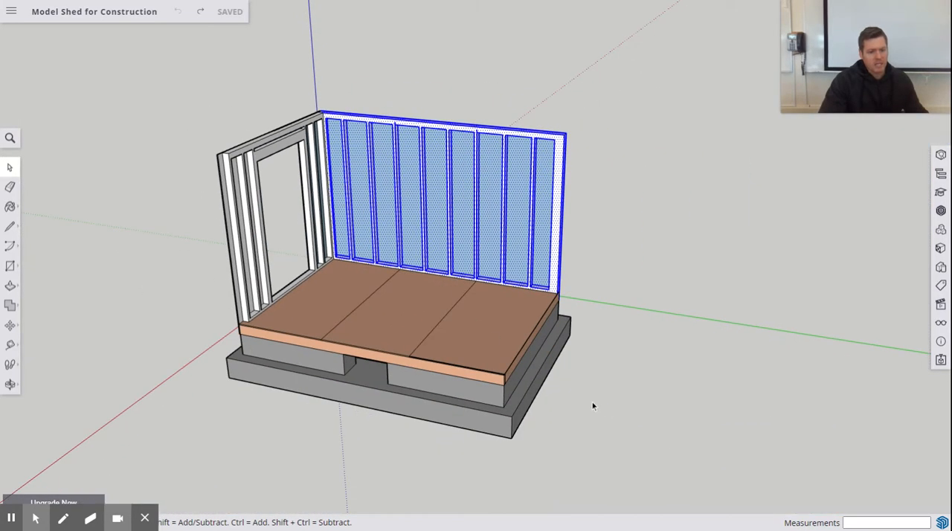
Step: Paste a copy of the long wall in the open space beyond the floor's open end
key(ctrl+v)
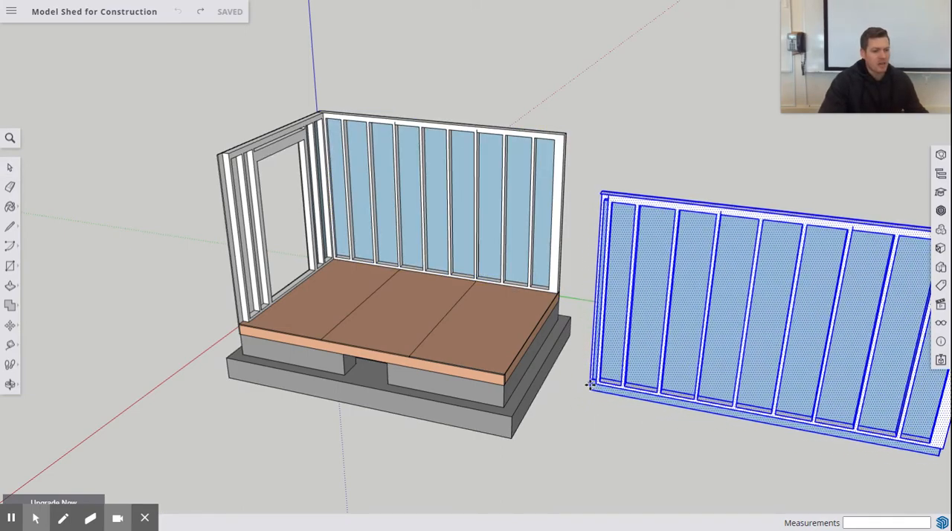
scroll(545, 352, up, 3)
scroll(561, 355, down, 3)
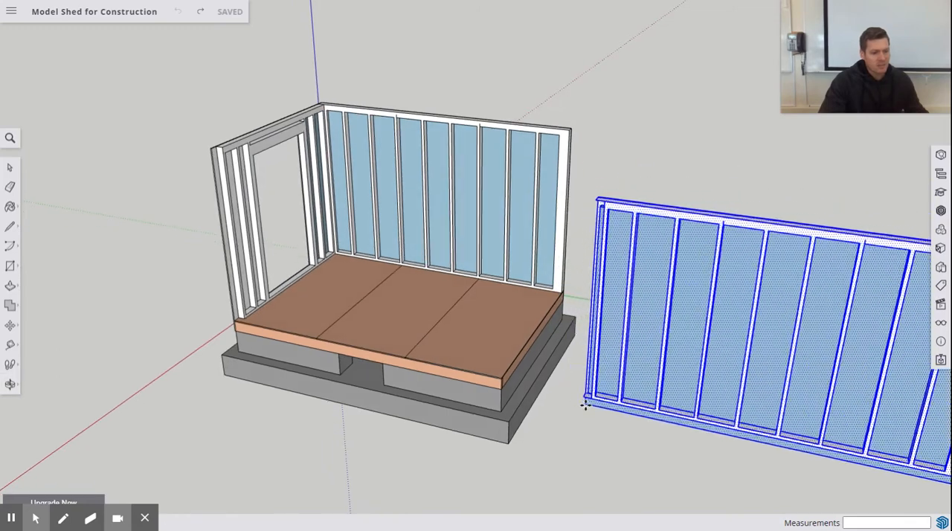
middle_drag(580, 404, 518, 420)
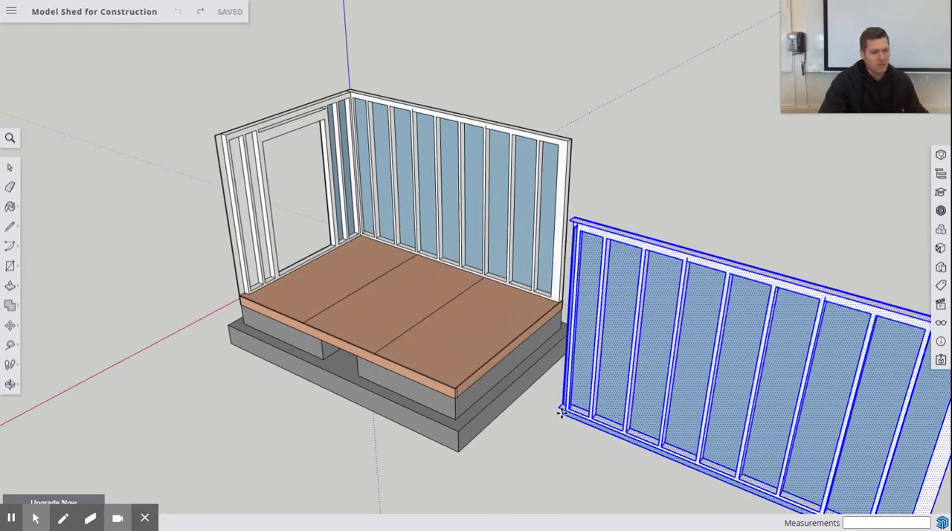
scroll(464, 246, down, 1)
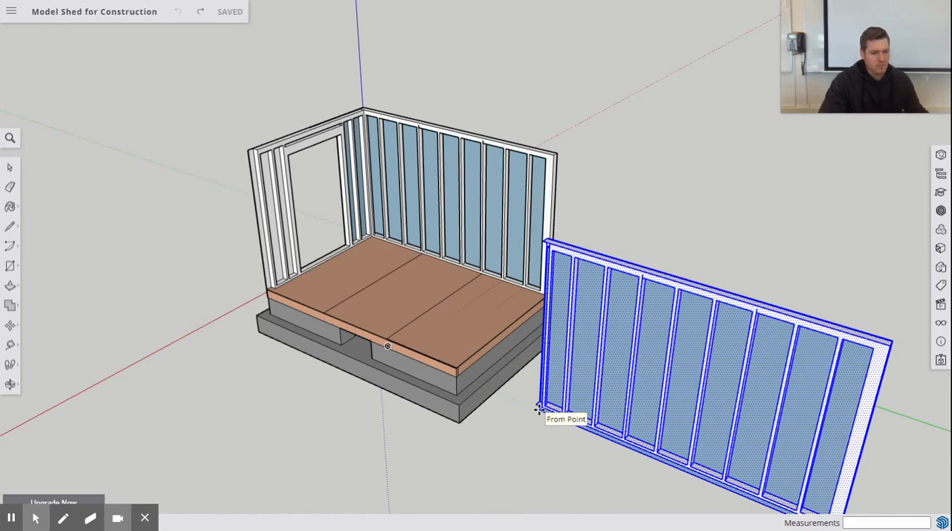
click(537, 408)
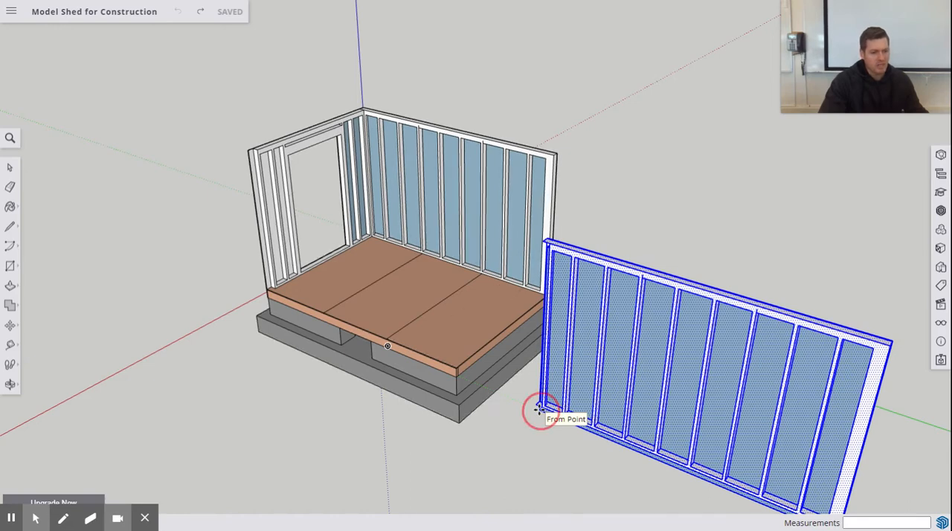
Step: Rotate the pasted wall 180 degrees about the vertical axis, using a centre point on its top plate
click(11, 330)
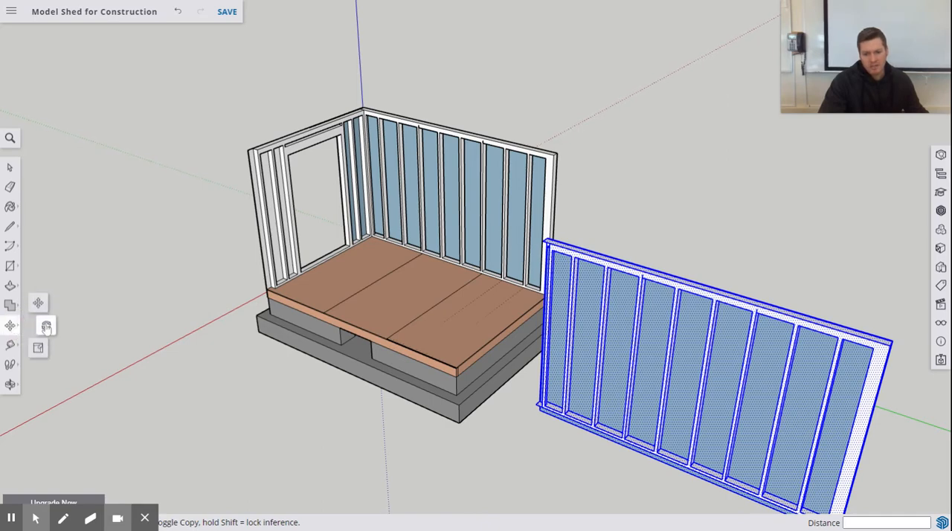
click(46, 327)
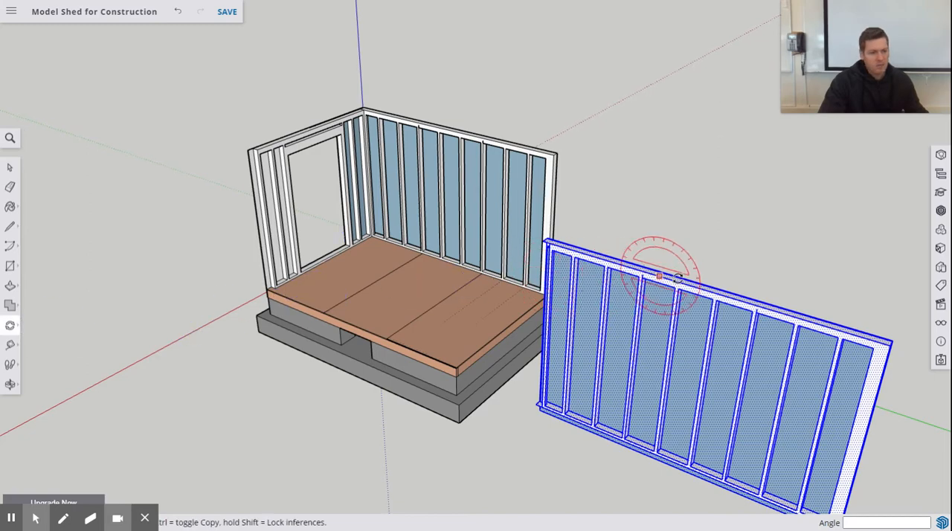
middle_drag(677, 276, 736, 301)
scroll(691, 333, up, 5)
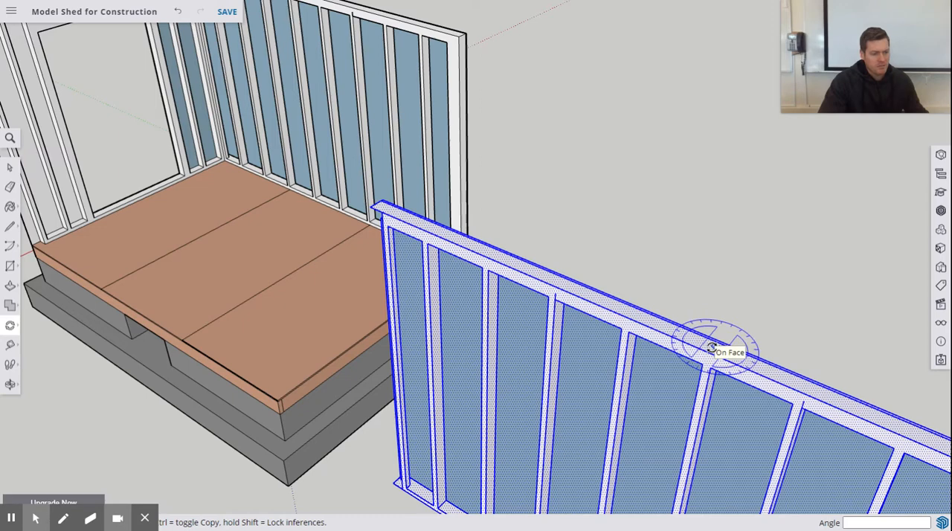
click(712, 347)
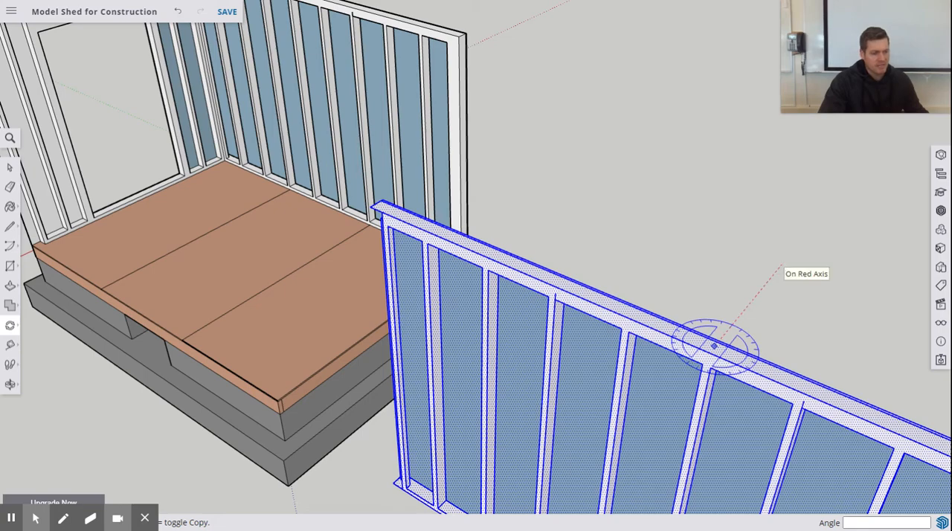
click(780, 268)
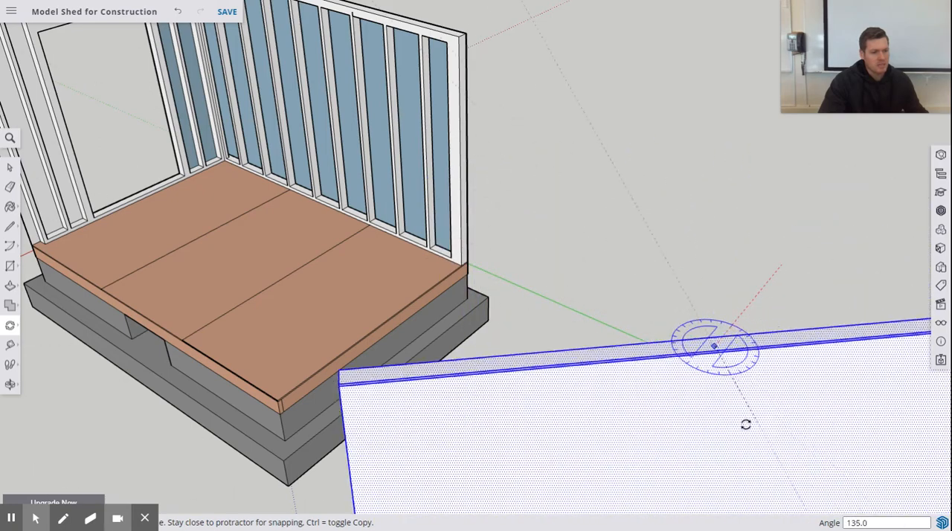
click(658, 411)
scroll(528, 250, down, 3)
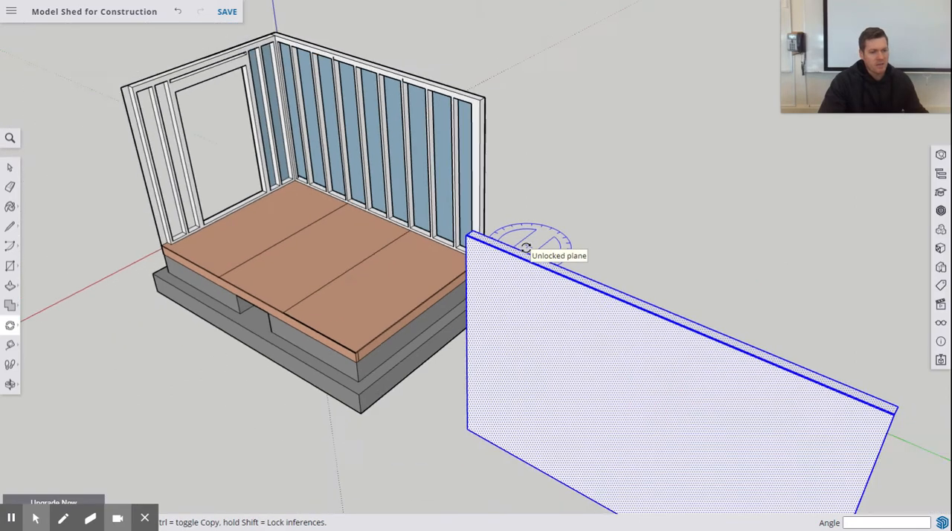
Step: Examine the rotated wall's lower framing corner and the floor deck corner where it has to sit
middle_drag(678, 321, 406, 330)
scroll(344, 354, up, 3)
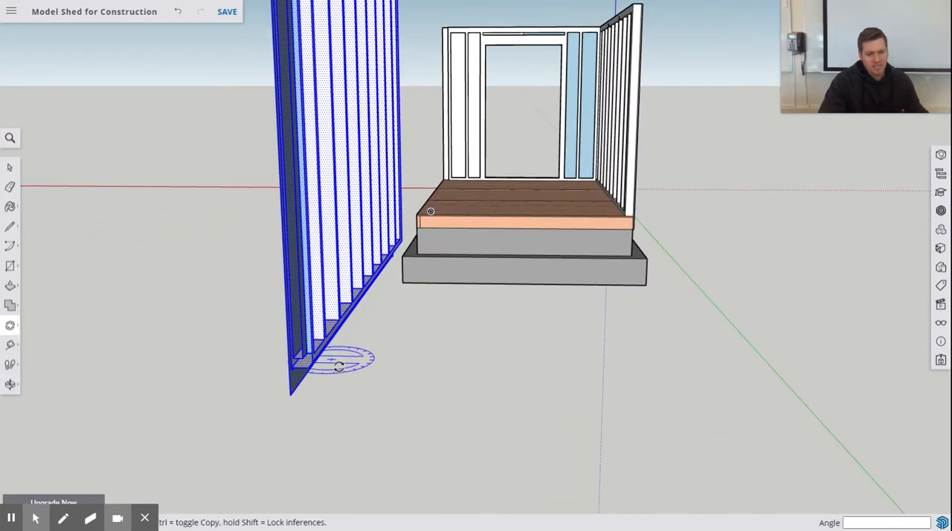
scroll(339, 369, up, 2)
scroll(339, 370, up, 1)
middle_drag(339, 370, 319, 350)
scroll(319, 335, down, 2)
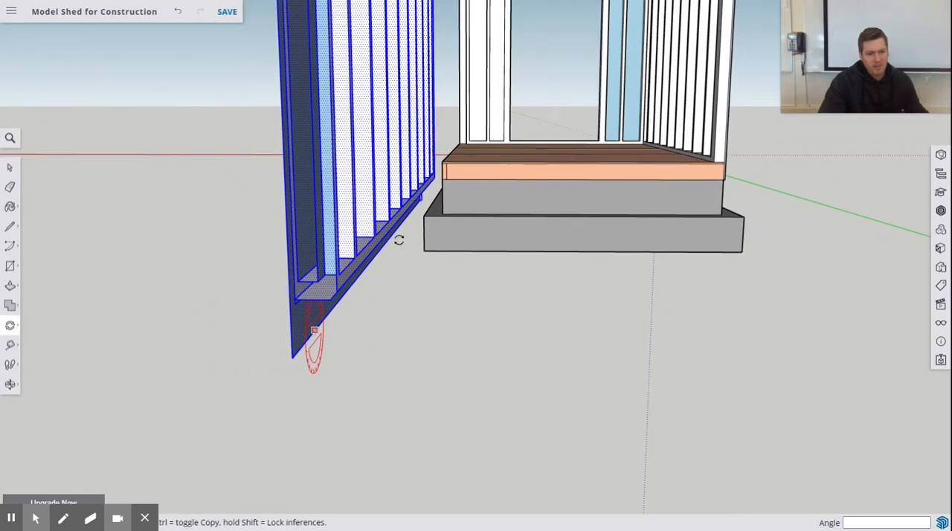
scroll(444, 162, up, 4)
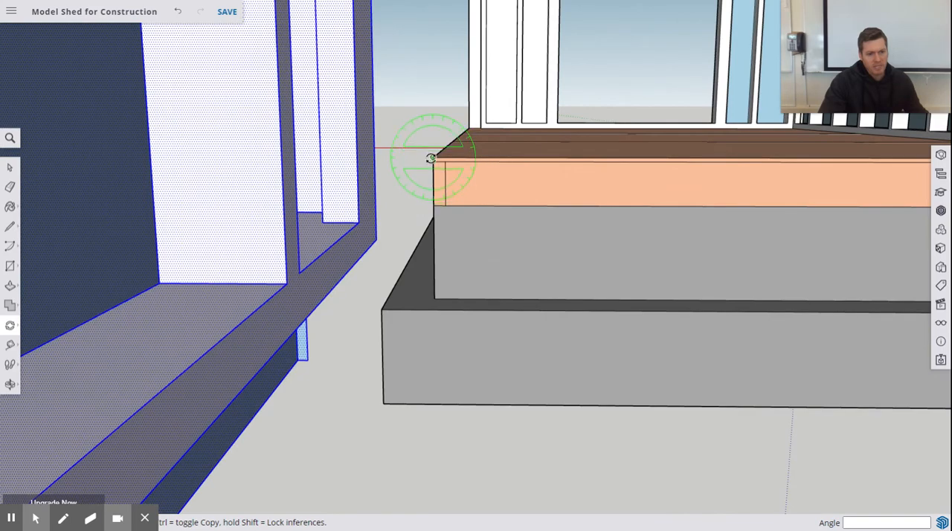
scroll(446, 166, down, 6)
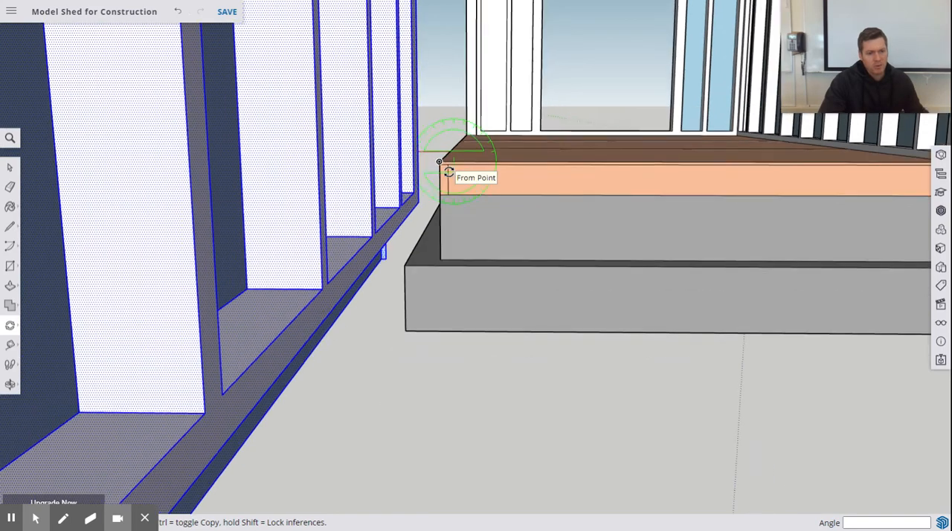
scroll(443, 197, up, 4)
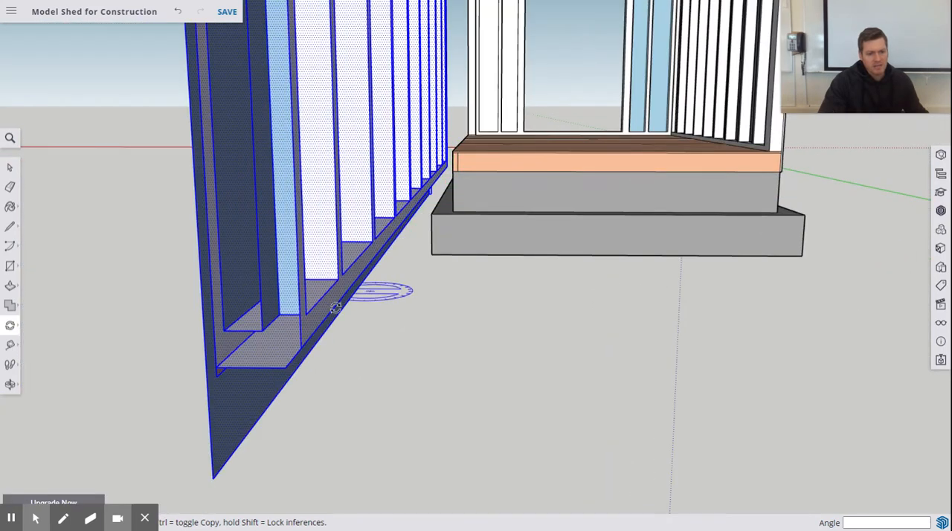
scroll(225, 364, up, 1)
middle_drag(225, 365, 191, 379)
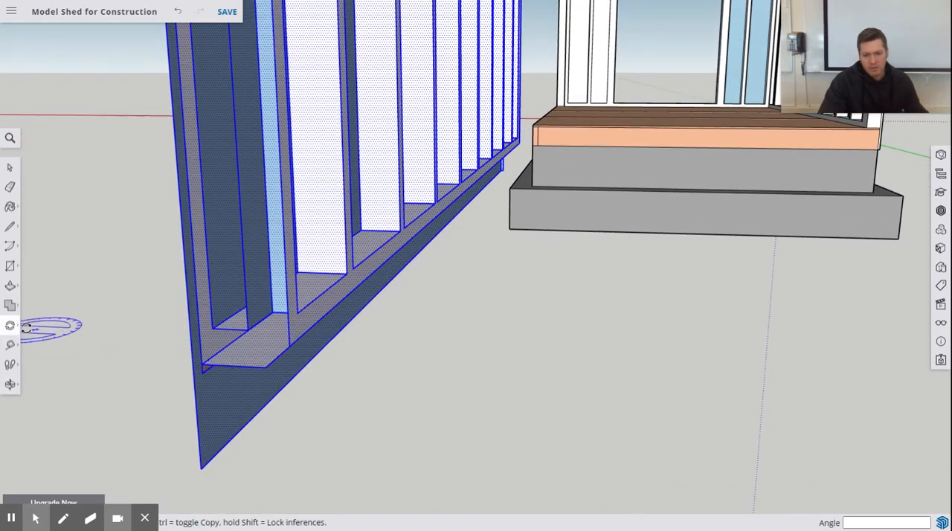
Step: Move the rotated wall by the outer end corner of its bottom plate onto the floor deck's open front corner
click(201, 364)
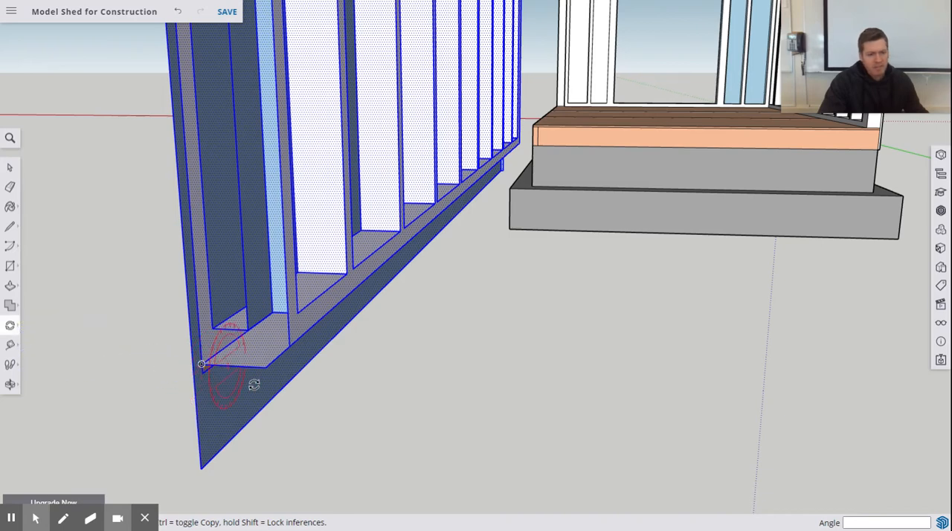
click(202, 364)
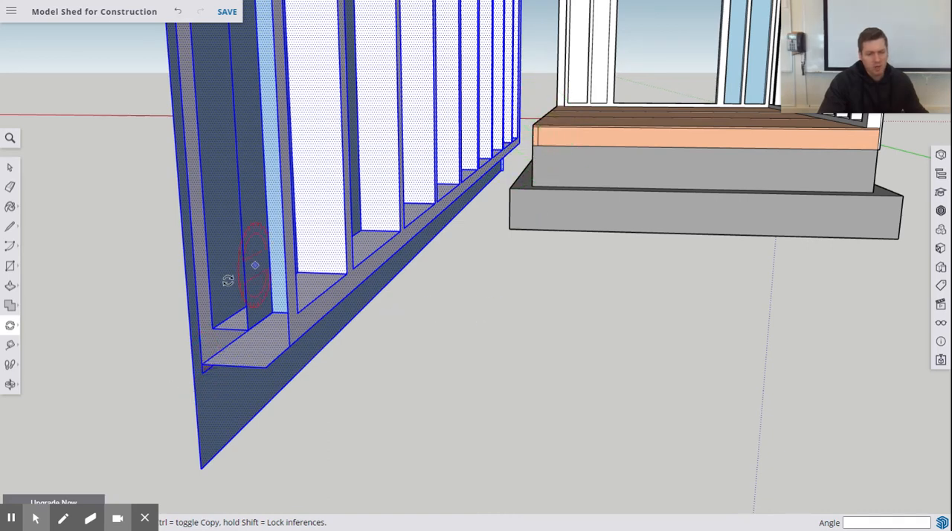
mouse_move(12, 327)
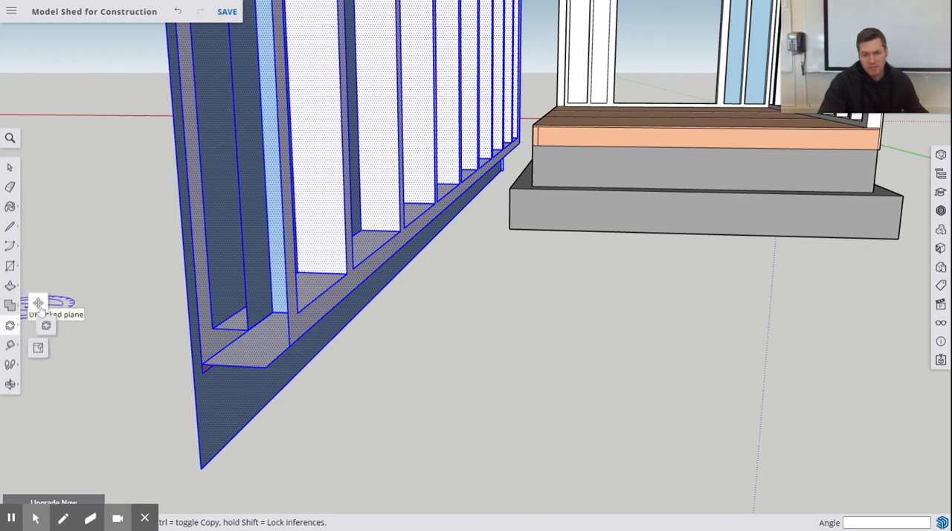
click(39, 305)
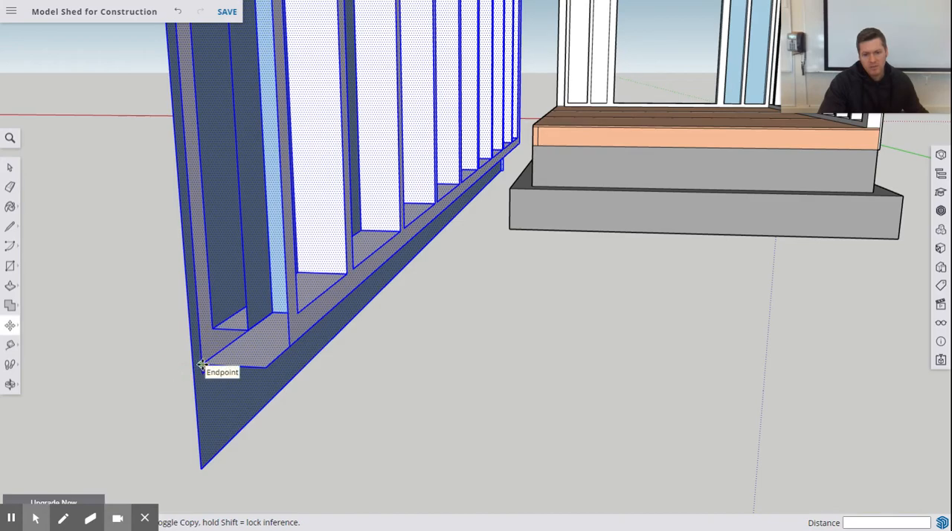
middle_drag(201, 364, 452, 142)
shift+middle_drag(601, 91, 208, 348)
scroll(446, 189, up, 5)
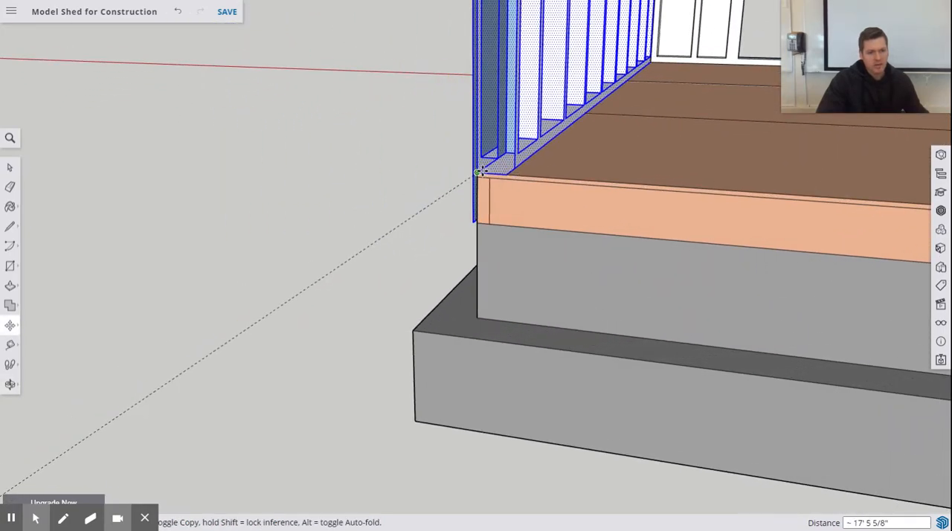
click(477, 173)
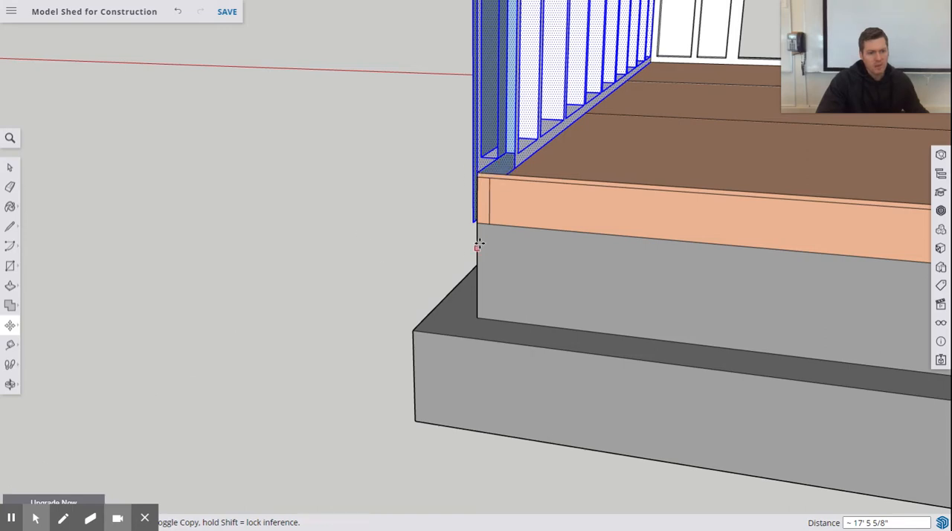
Step: Check the placed wall's fit along the floor edge, at the door wall corner and from the open end
middle_drag(476, 247, 560, 214)
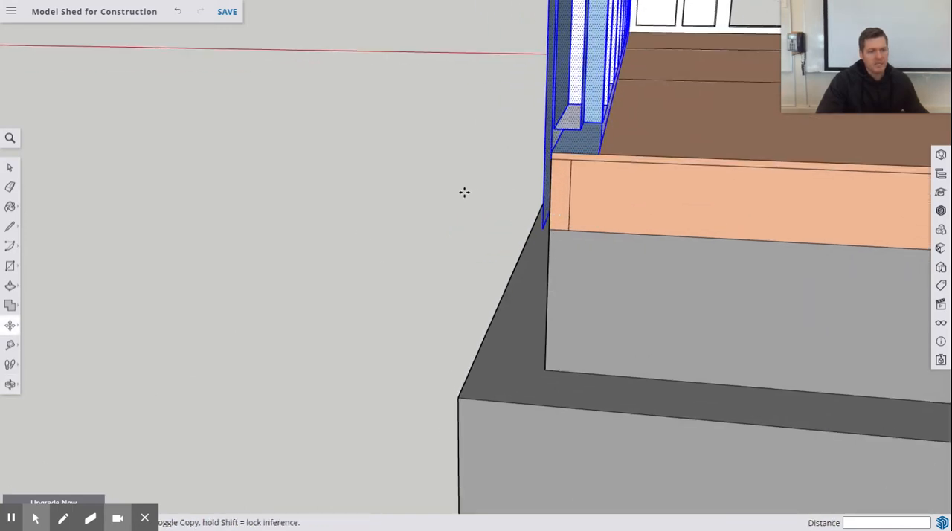
scroll(454, 191, down, 3)
middle_drag(455, 191, 722, 206)
scroll(661, 149, up, 4)
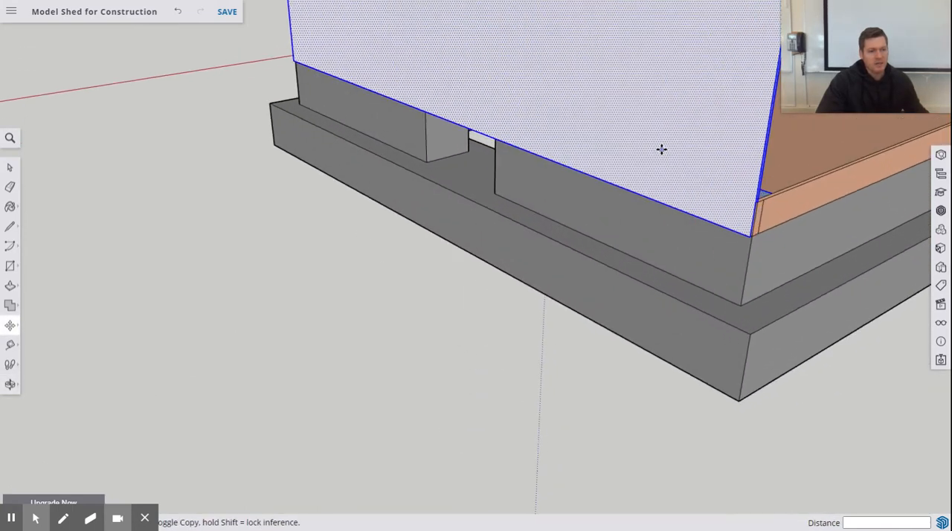
scroll(661, 149, down, 2)
shift+middle_drag(629, 158, 433, 421)
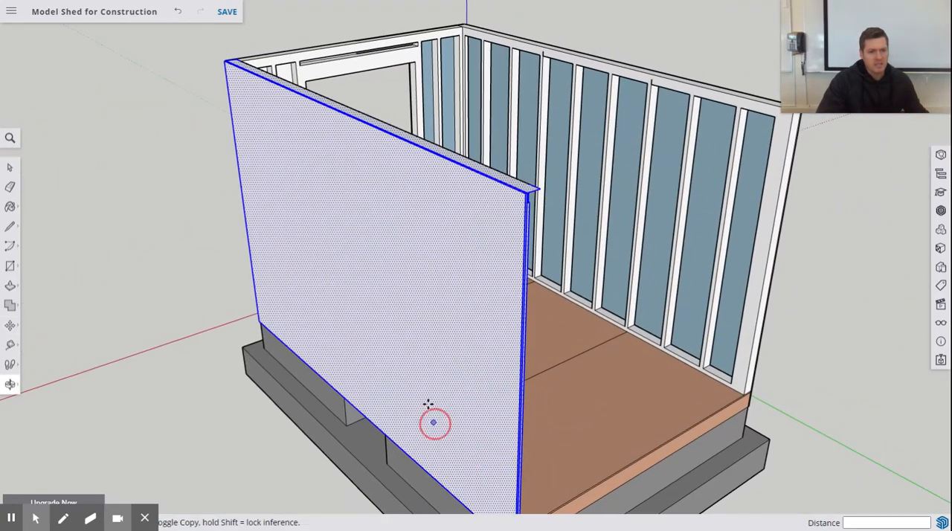
middle_drag(418, 382, 665, 302)
middle_drag(376, 265, 520, 350)
key(m)
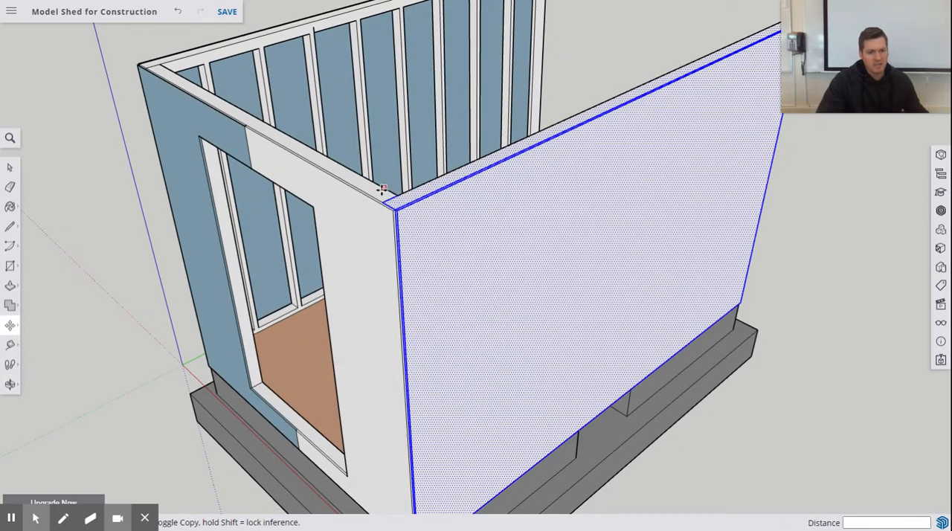
scroll(397, 212, down, 5)
middle_drag(421, 270, 514, 193)
middle_drag(541, 411, 509, 362)
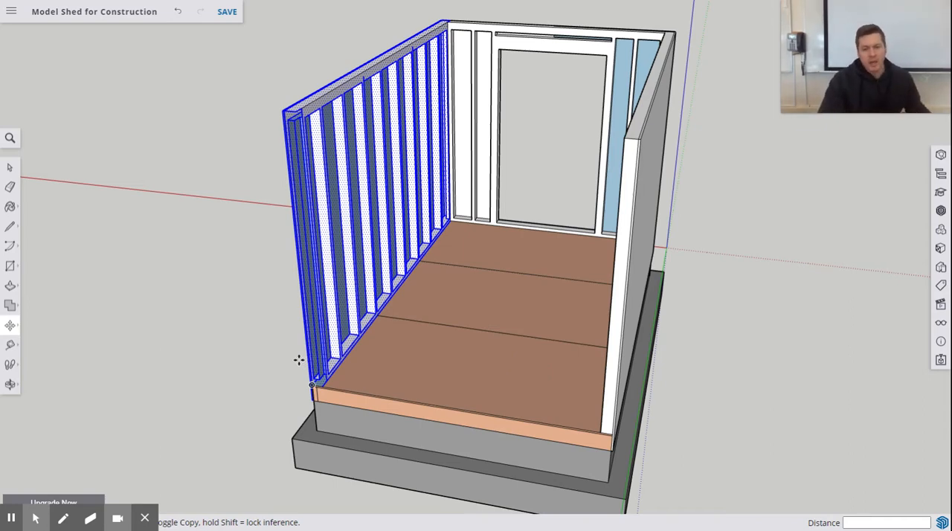
middle_drag(298, 360, 393, 414)
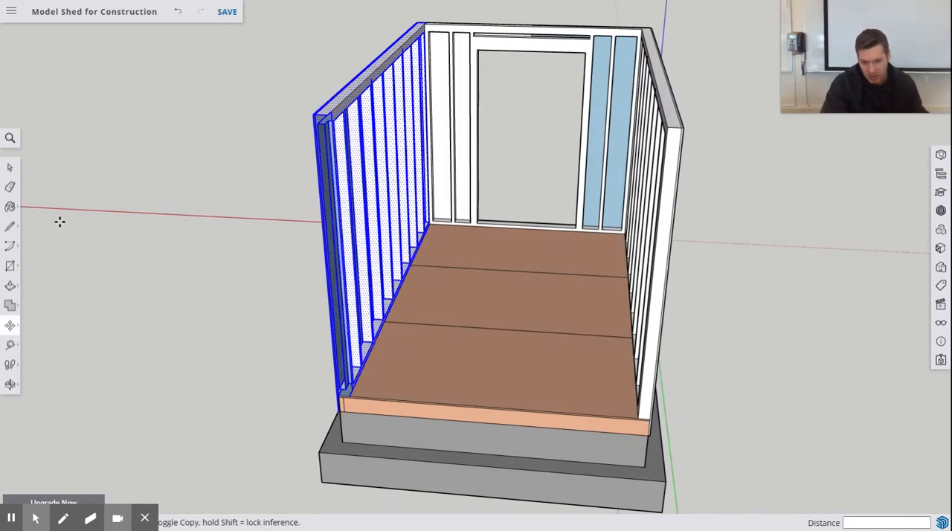
Step: Draw a rectangle across the shed's open end, from the new wall's inner floor corner to the opposite wall's upper inner corner
click(13, 270)
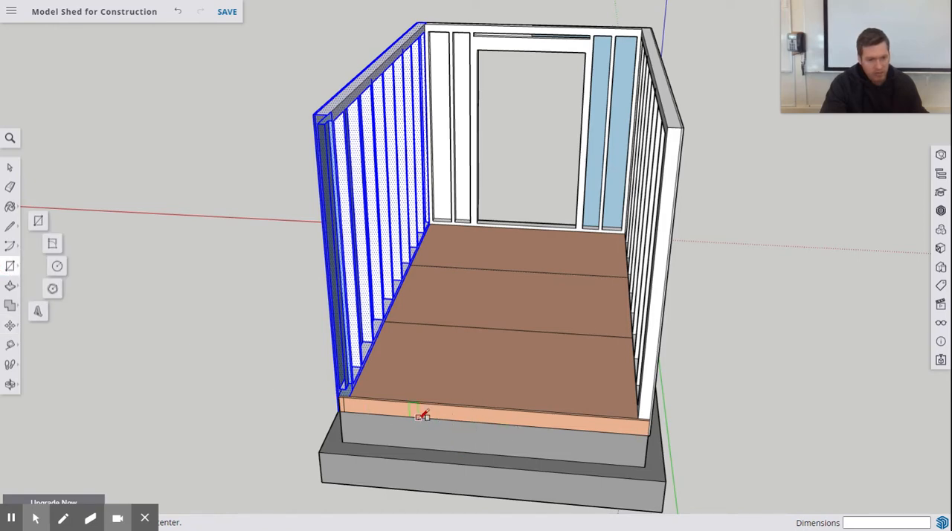
scroll(361, 381, up, 5)
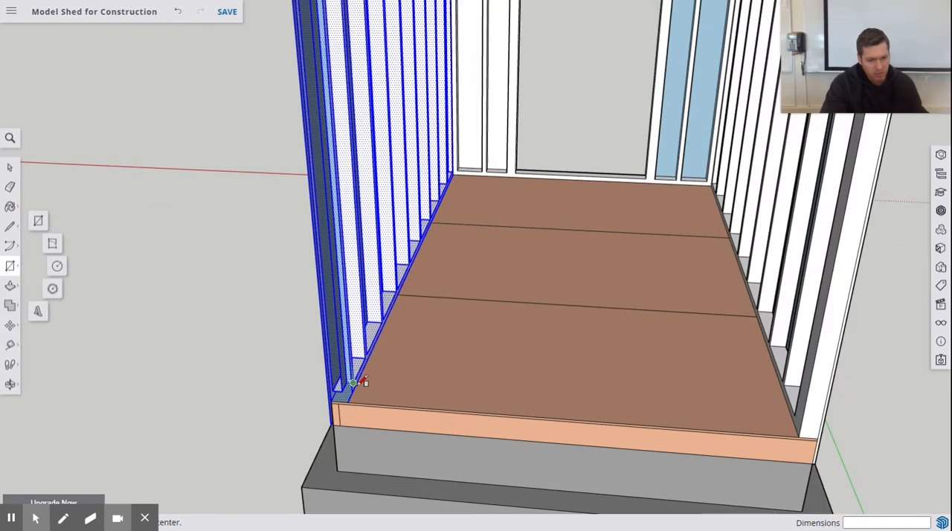
click(344, 411)
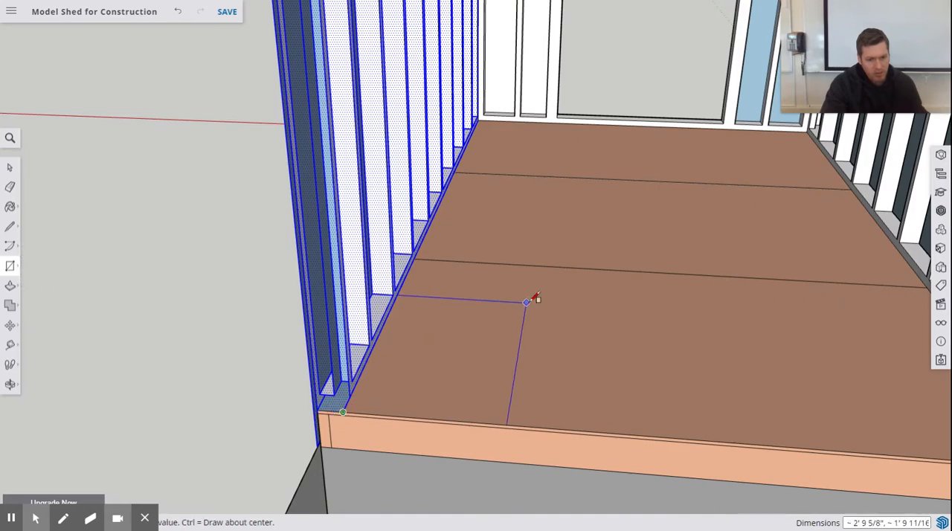
scroll(546, 299, up, 3)
scroll(572, 297, down, 3)
scroll(550, 292, down, 8)
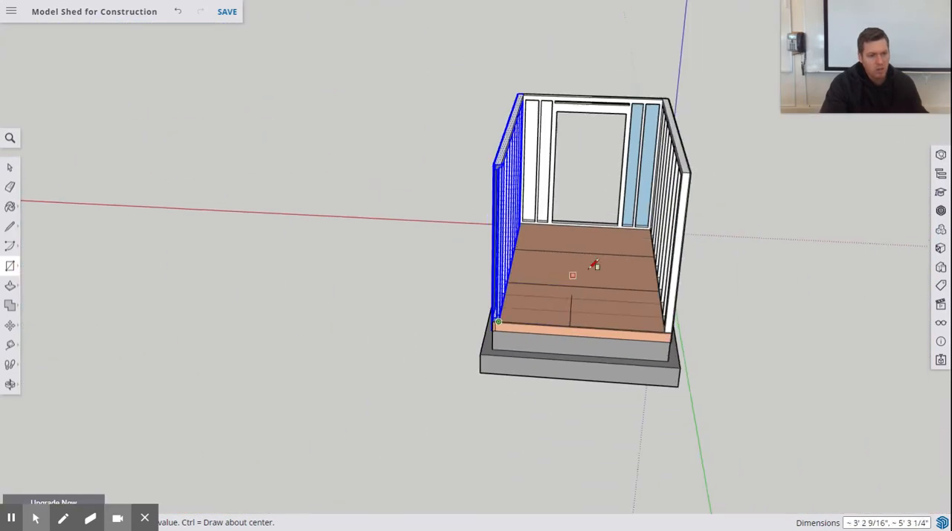
scroll(706, 123, up, 2)
scroll(644, 190, up, 3)
scroll(669, 188, up, 2)
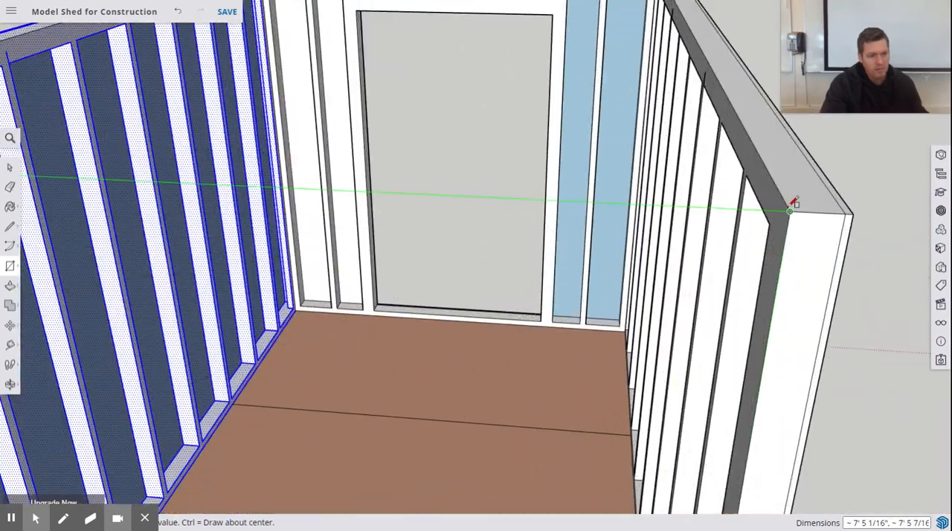
scroll(802, 208, up, 4)
scroll(781, 252, down, 6)
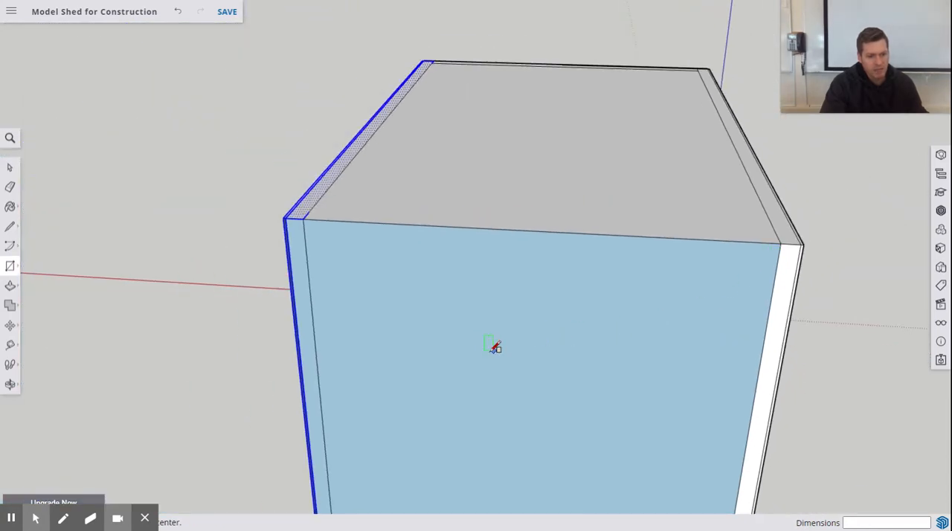
Step: Erase the horizontal face covering the top of the shed between the walls
scroll(494, 347, down, 2)
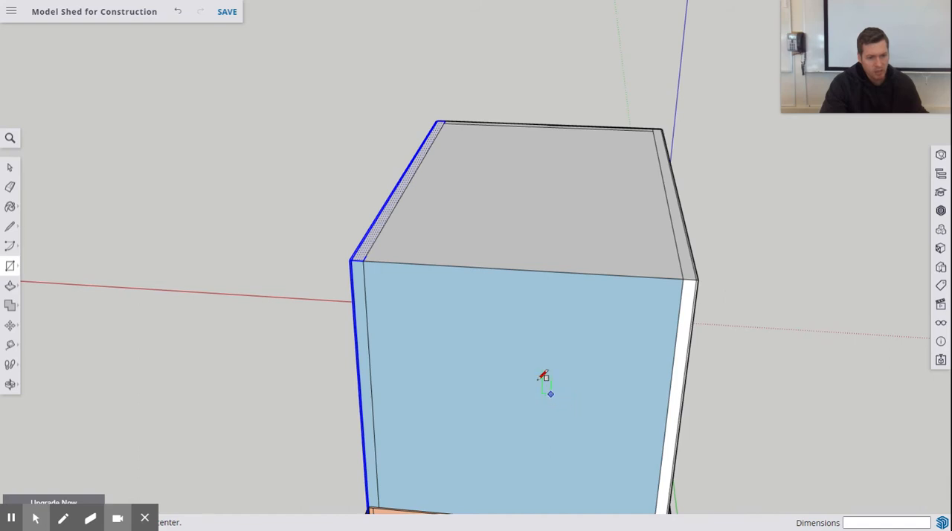
click(10, 168)
click(491, 234)
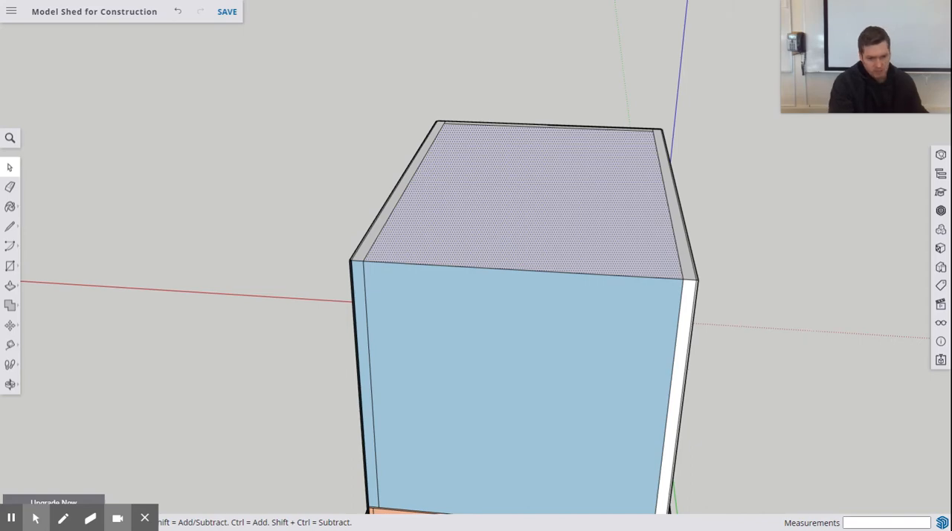
right_click(491, 234)
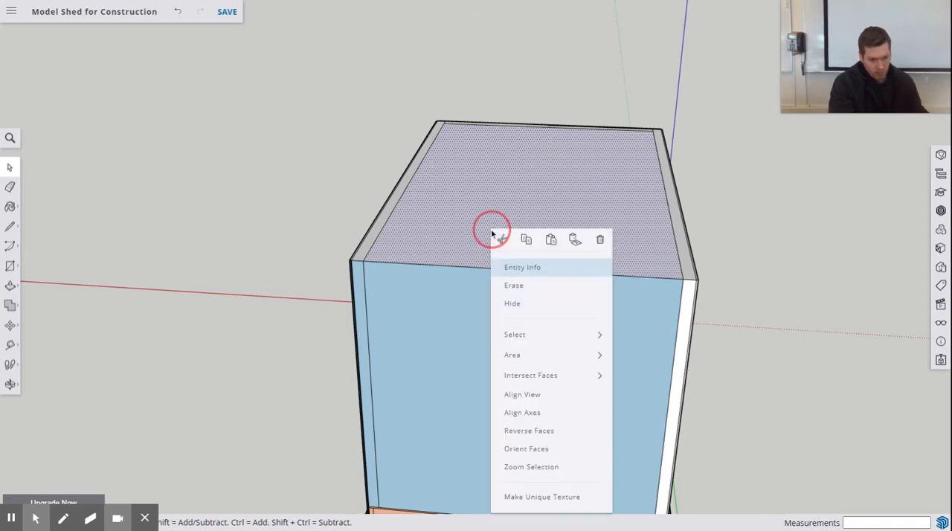
click(523, 287)
Step: Push/Pull the new end wall face 3 1/2" into the shed, up to the framing edge on the long wall
middle_drag(583, 290, 493, 202)
middle_drag(358, 192, 237, 321)
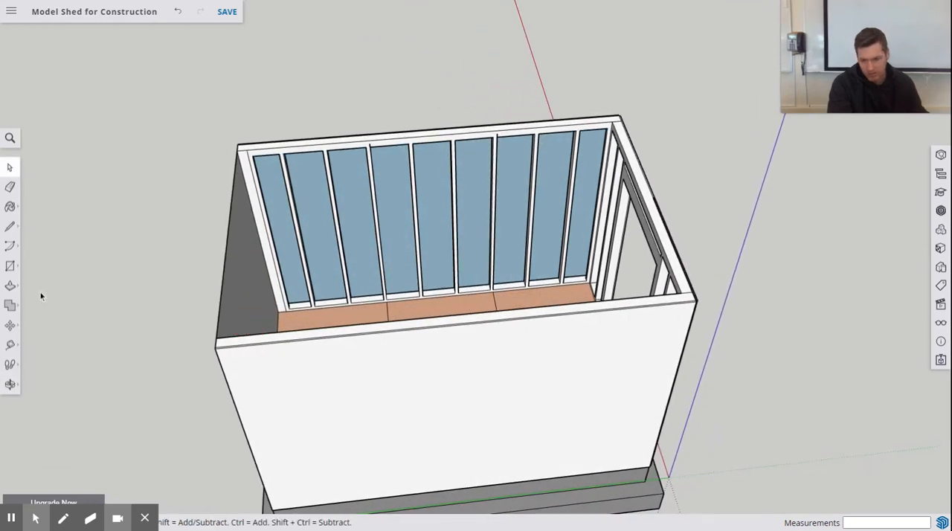
click(11, 288)
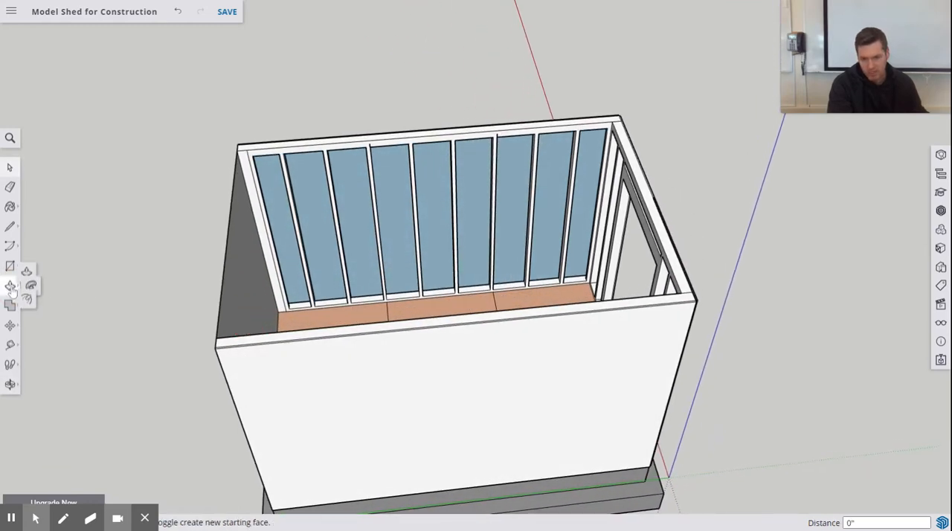
click(239, 184)
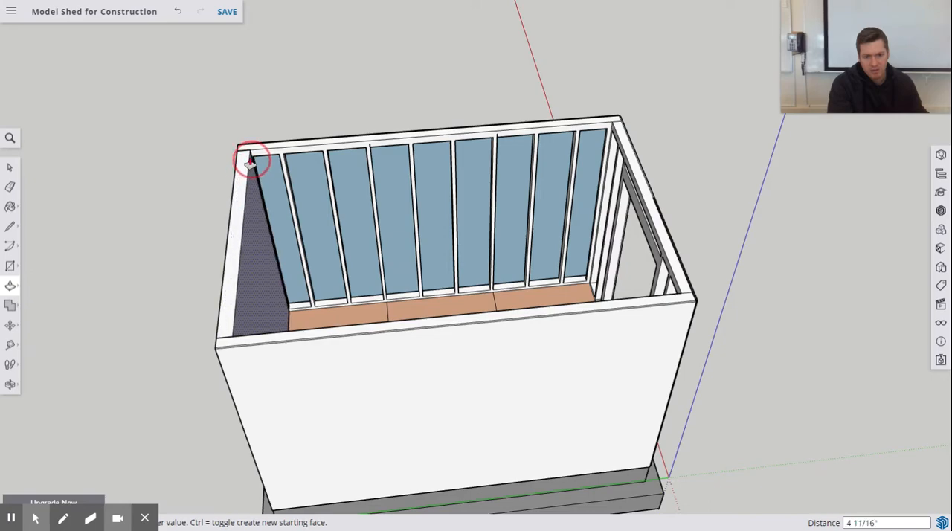
scroll(249, 161, down, 2)
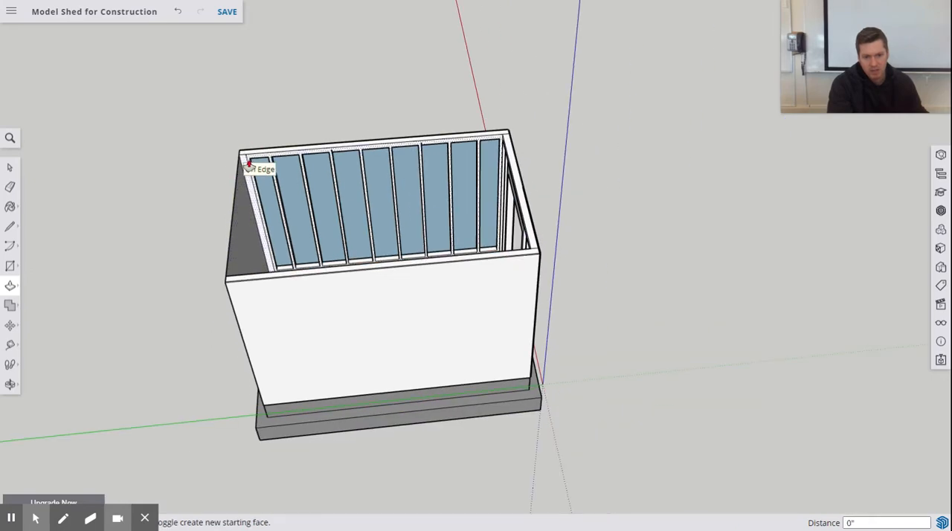
scroll(250, 162, up, 5)
scroll(250, 162, up, 3)
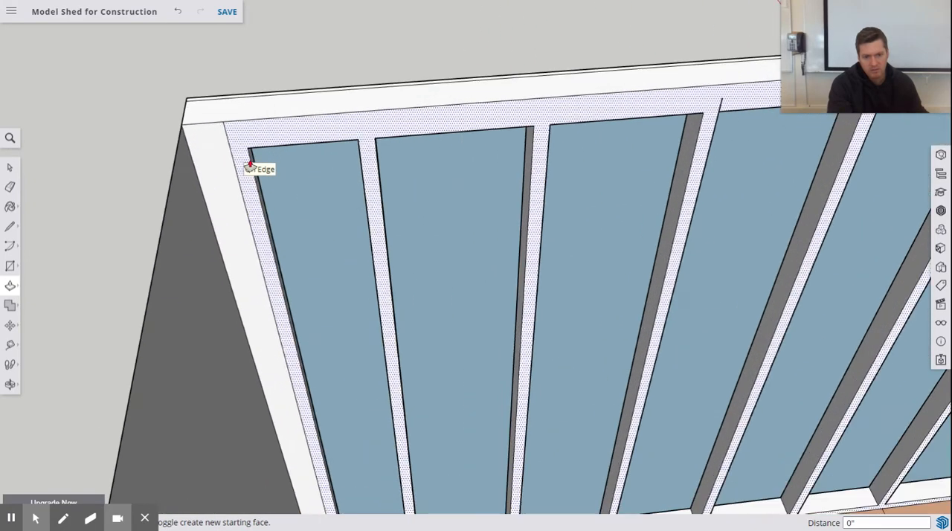
click(187, 149)
drag(187, 150, 227, 136)
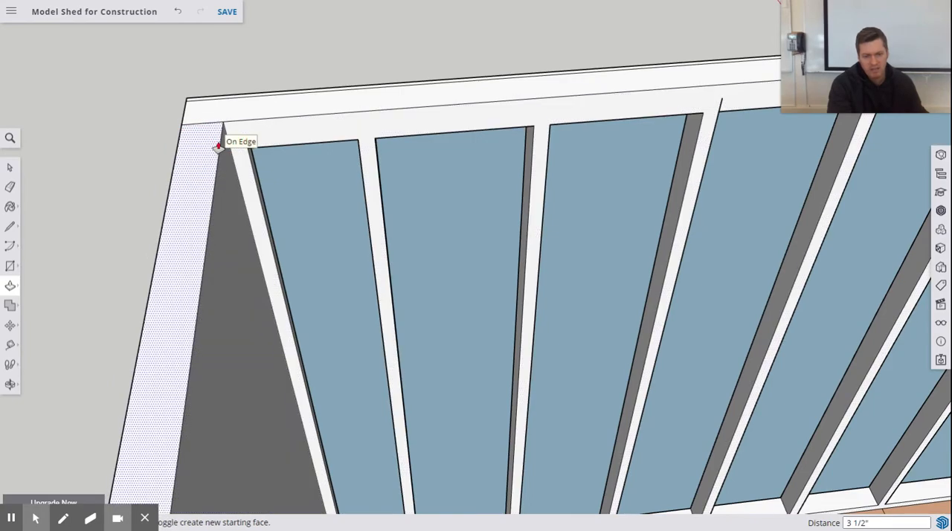
Step: Draw a 7' 6" by 7' 5" rectangle over the end wall's open outer side, between its diagonally opposite lower and upper corners
scroll(261, 153, down, 4)
scroll(275, 175, down, 5)
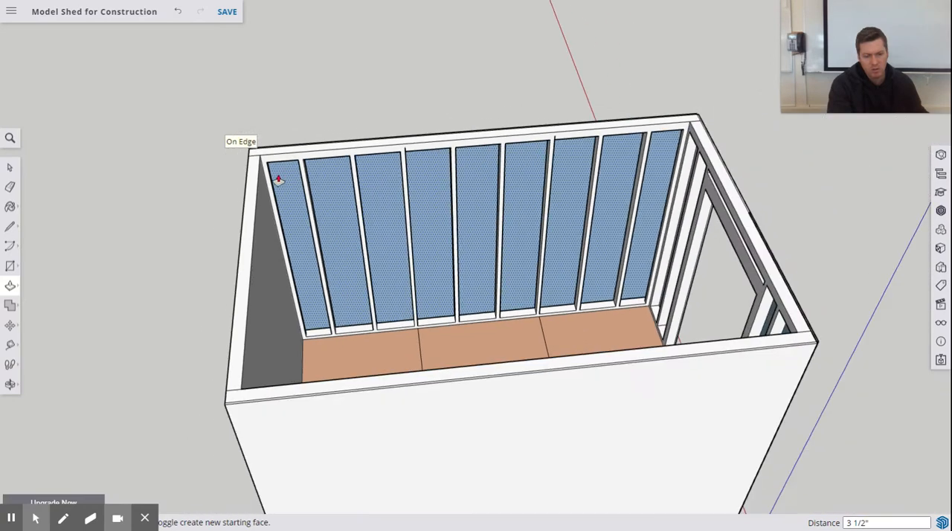
middle_drag(269, 222, 340, 203)
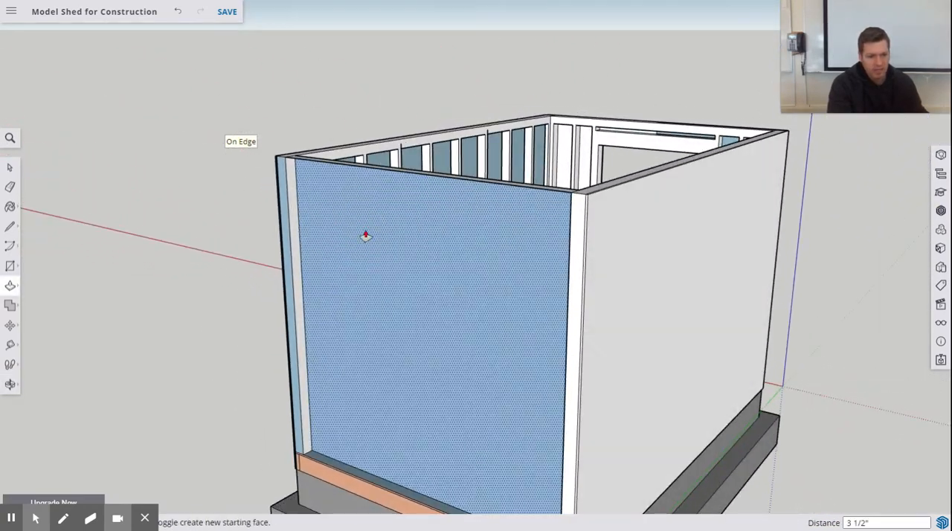
middle_drag(365, 234, 464, 219)
scroll(330, 238, up, 5)
scroll(331, 238, down, 5)
key(p)
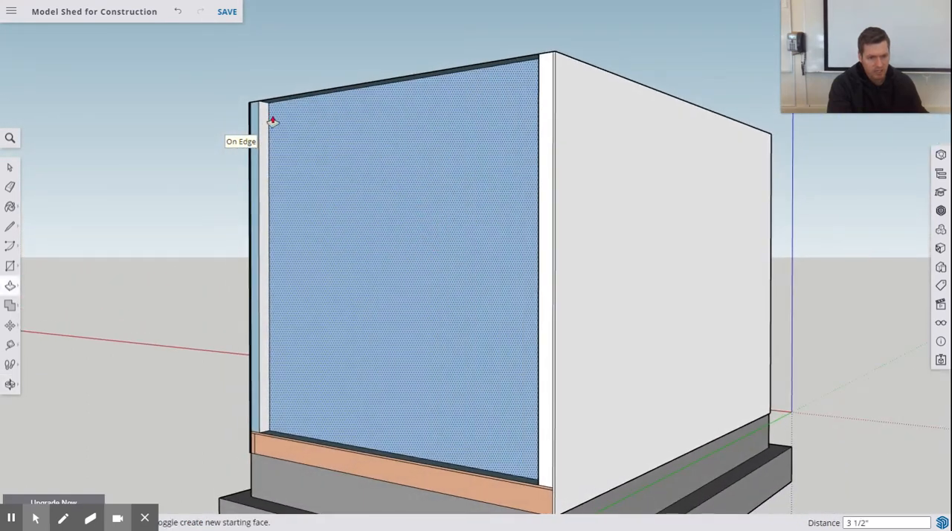
click(10, 266)
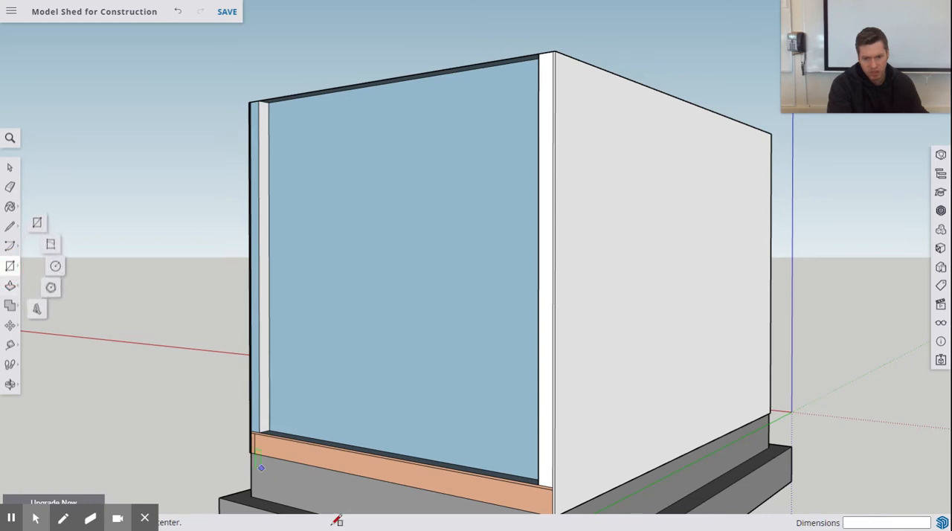
click(259, 431)
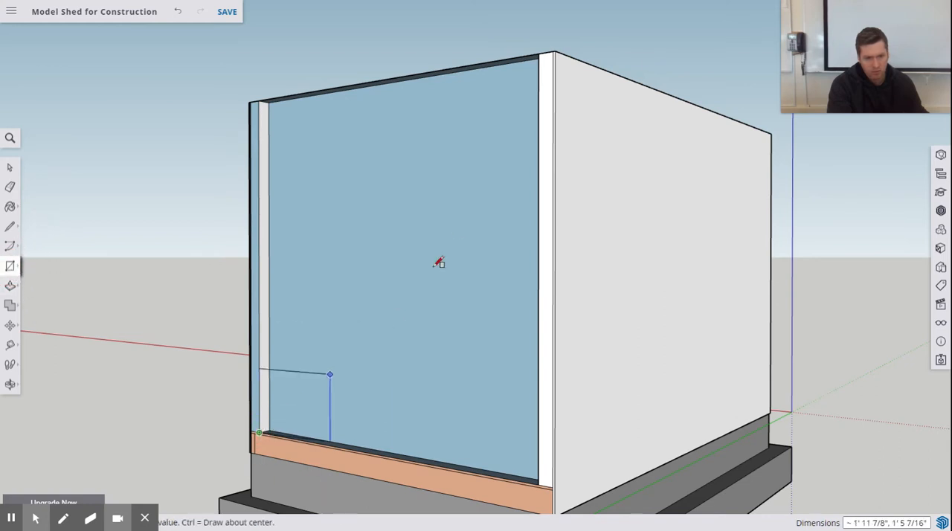
click(538, 54)
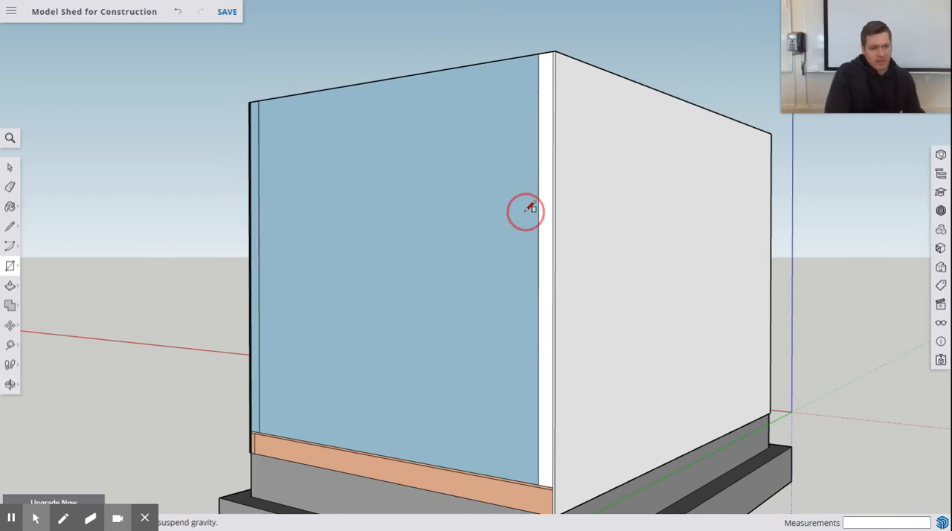
Step: Draw an 80" vertical line up the end wall's outer face from the midpoint of its bottom edge
middle_drag(524, 211, 301, 254)
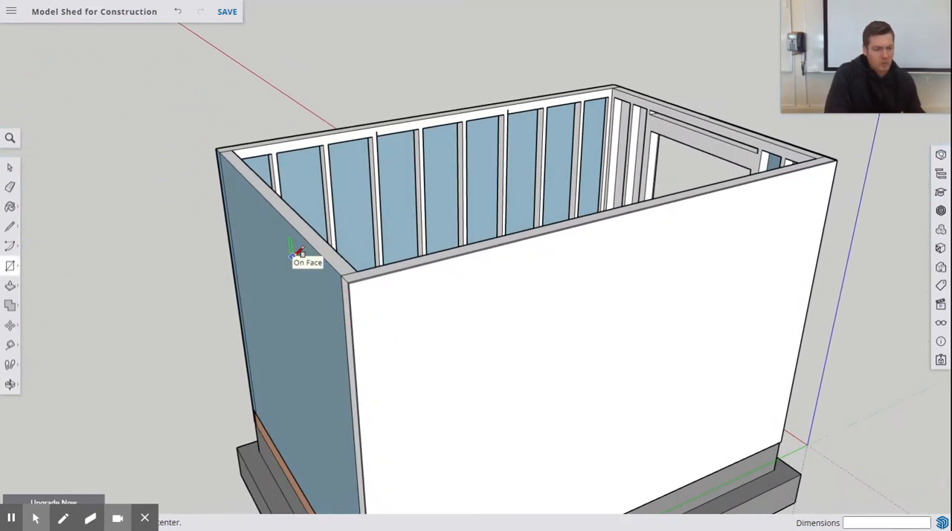
middle_drag(267, 239, 527, 178)
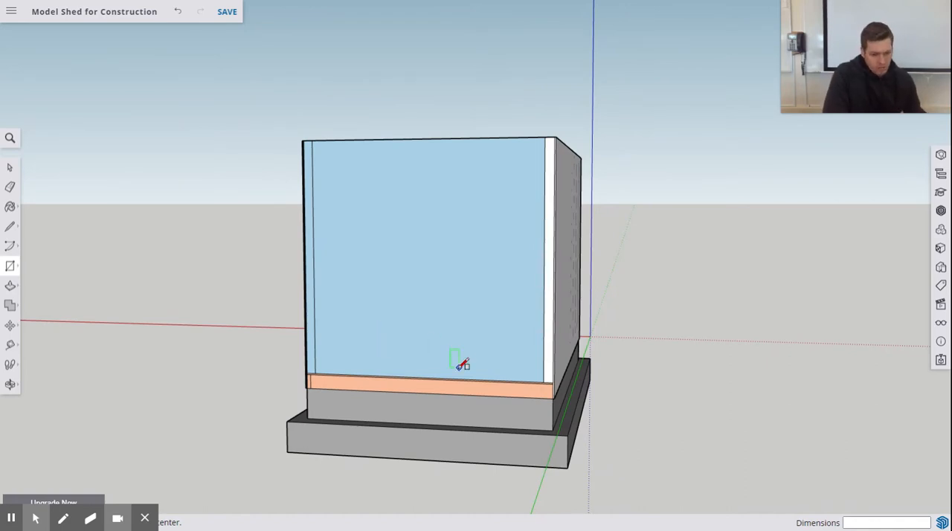
scroll(442, 369, up, 2)
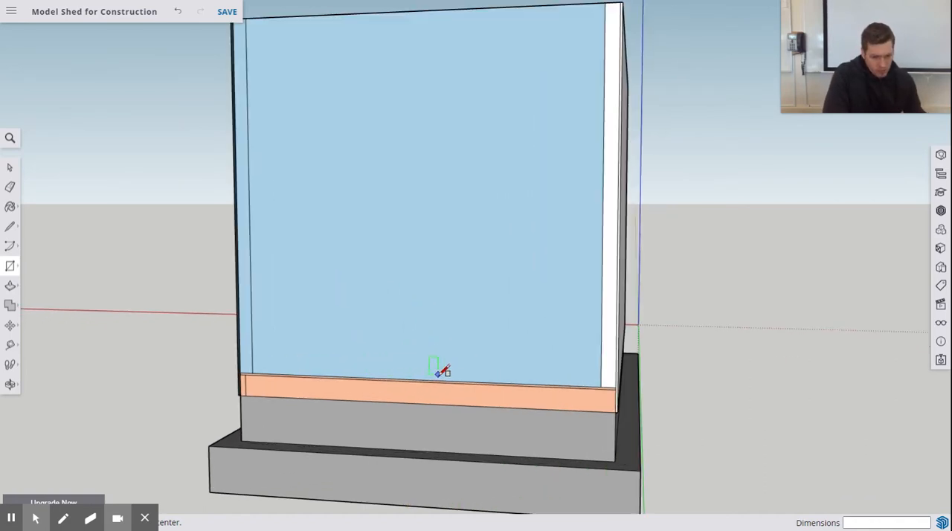
click(13, 229)
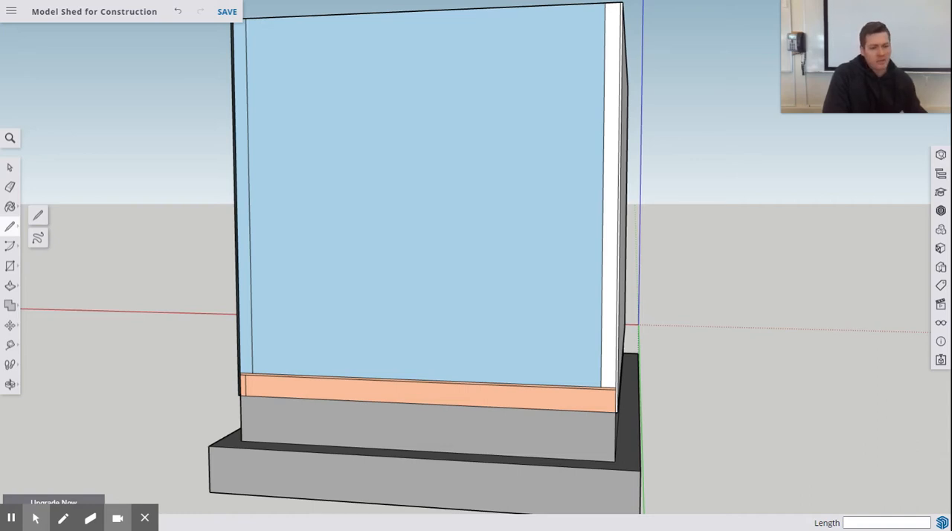
click(418, 379)
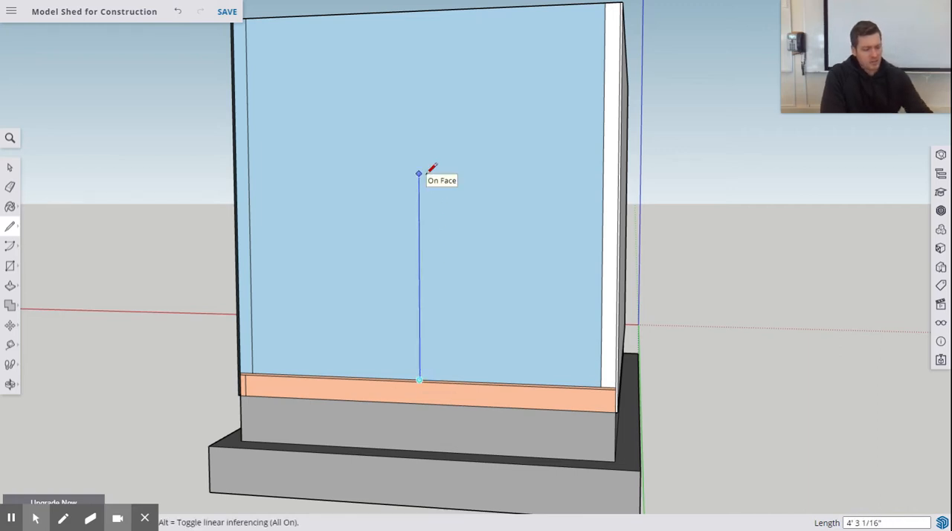
text(80)
key(Return)
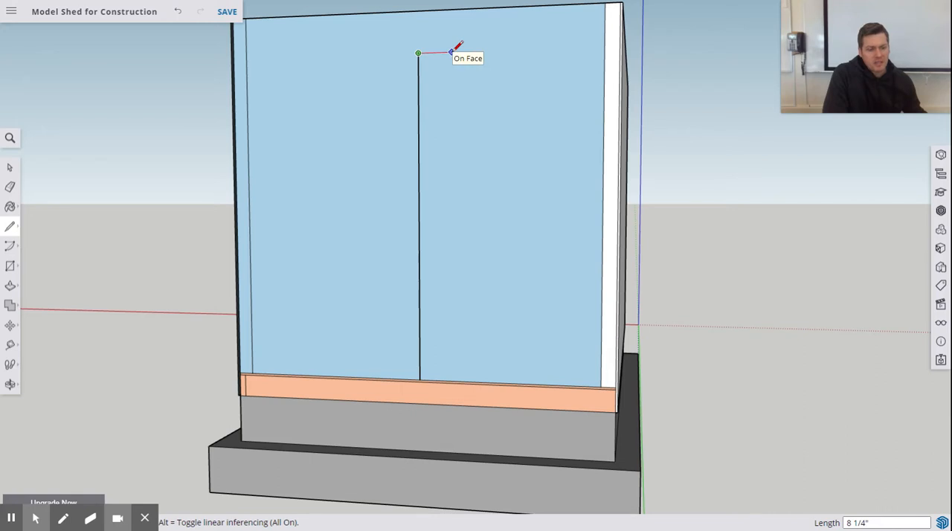
Step: Outline a 24" by 24" window hanging from the vertical line's upper end, extending 12" to each side of it
key(Return)
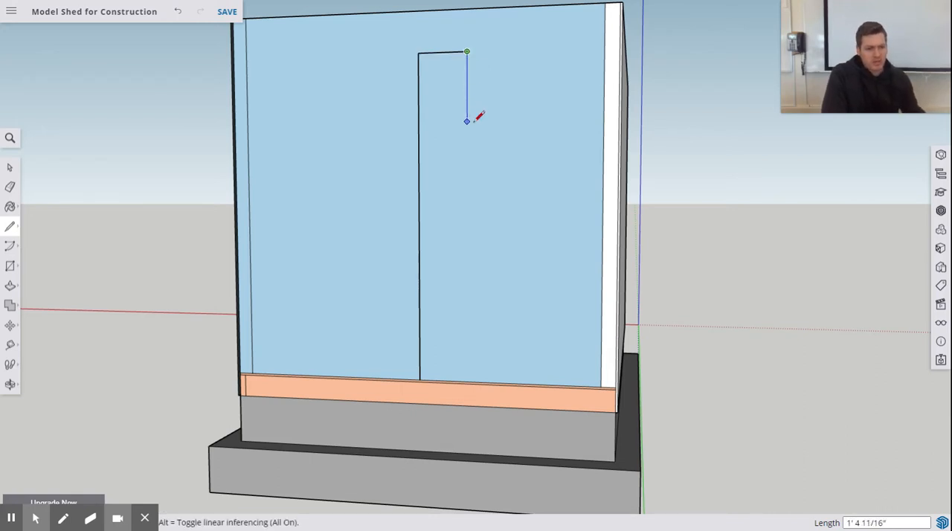
text(24)
key(Return)
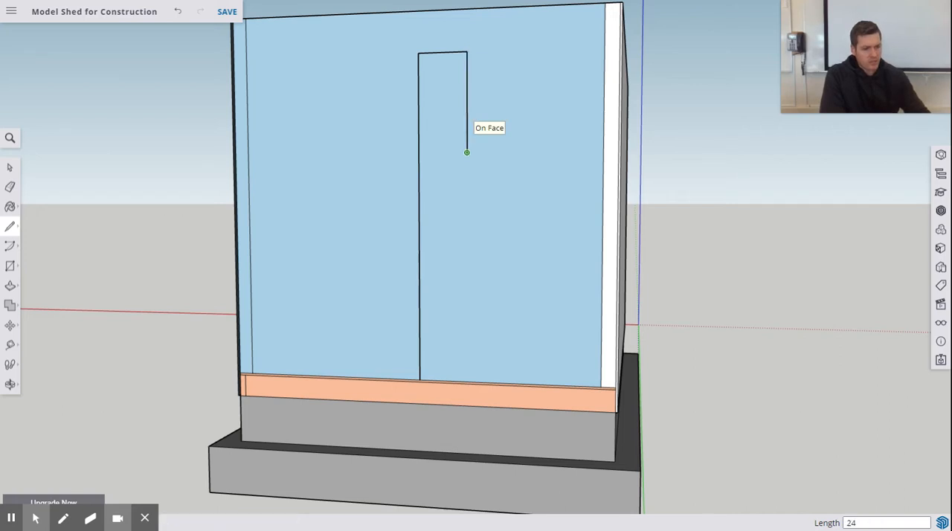
click(372, 153)
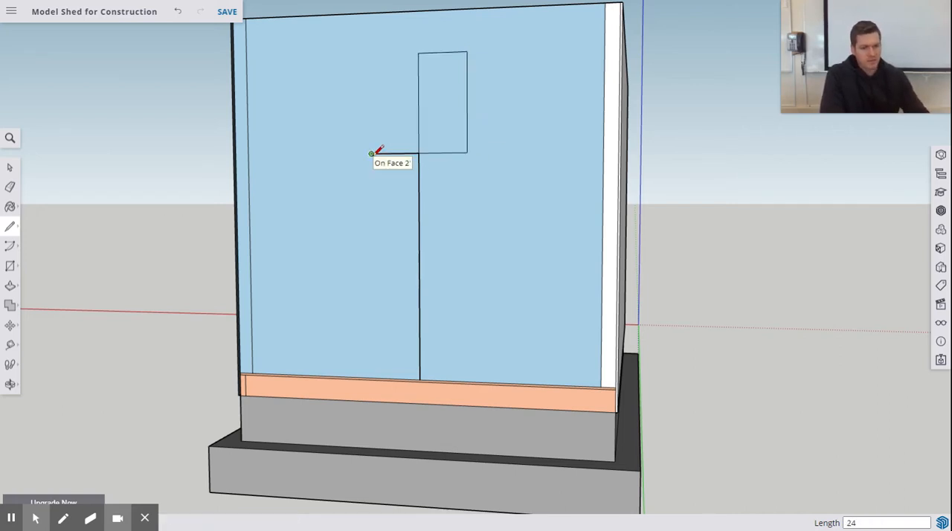
click(371, 53)
click(419, 52)
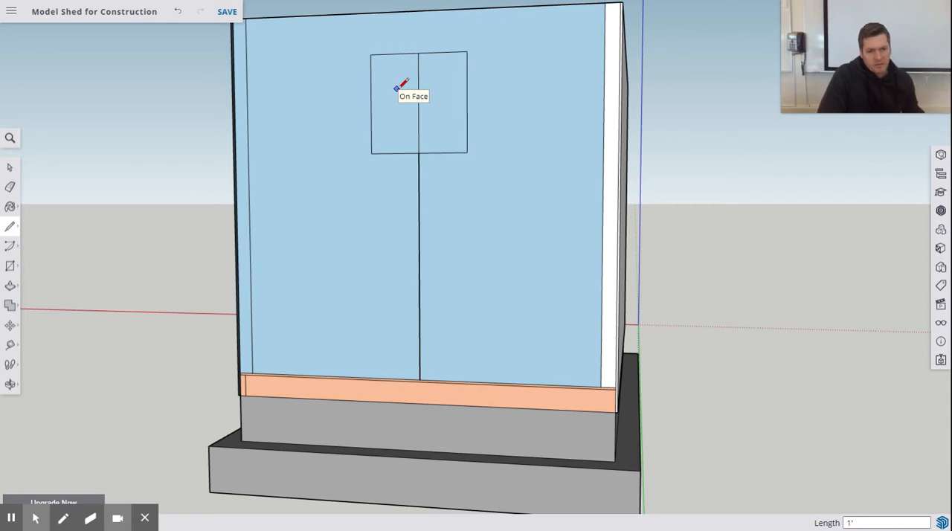
Step: Erase the vertical construction line below and inside the window outline
click(10, 186)
click(419, 186)
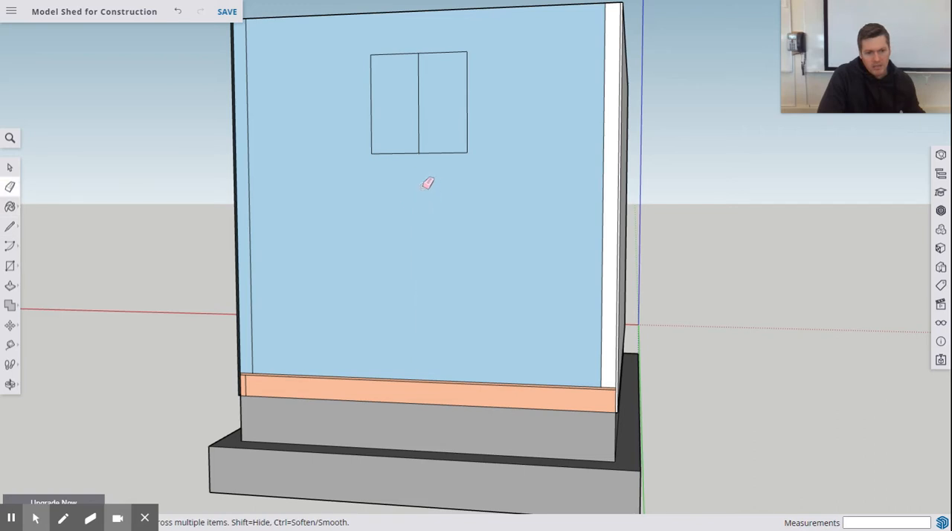
click(419, 119)
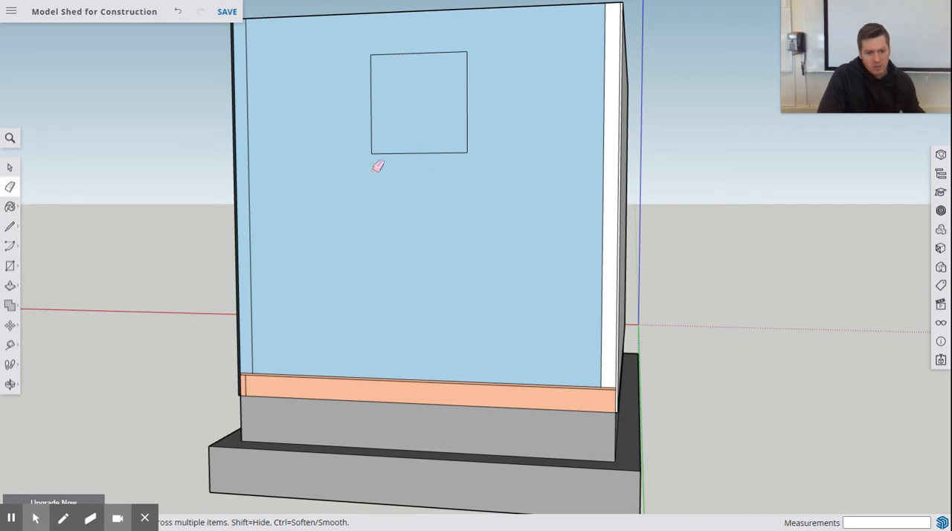
Step: Examine the window outline's shape and position on the end wall's outer face
scroll(520, 25, up, 3)
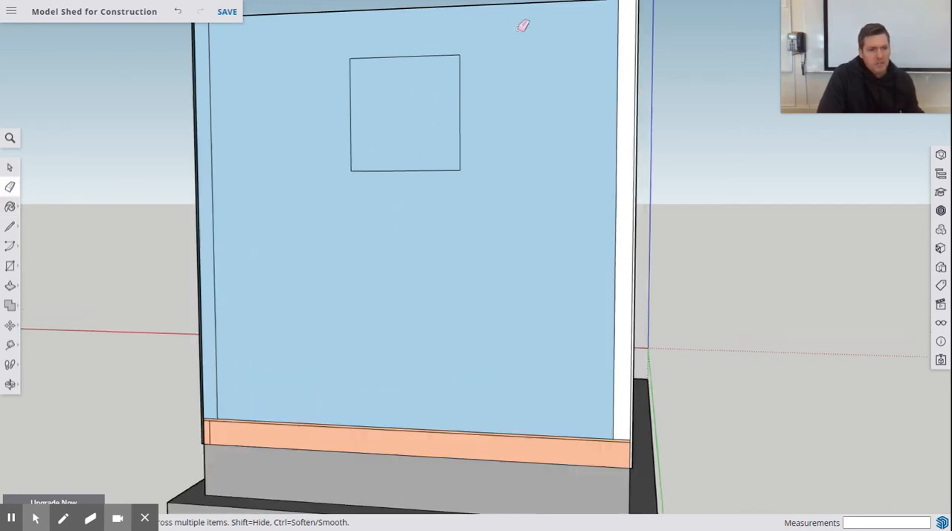
scroll(506, 59, down, 4)
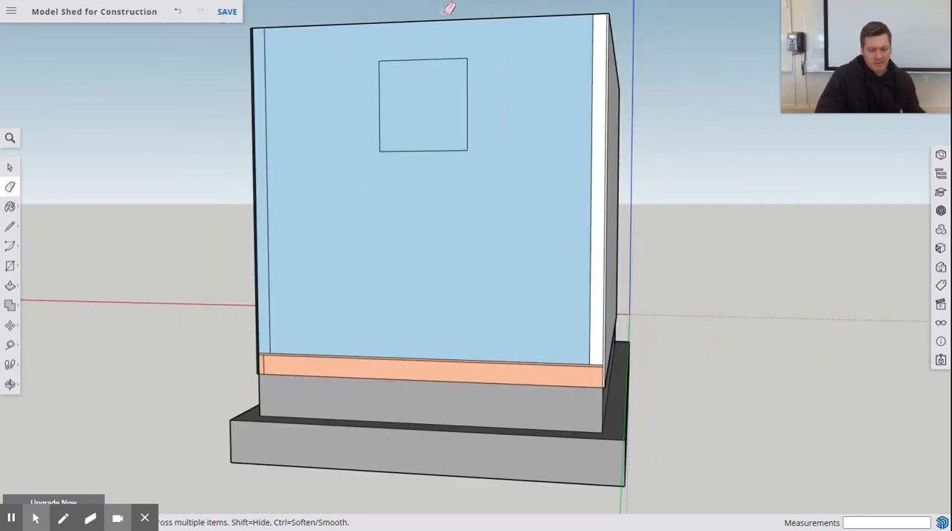
shift+middle_drag(497, 61, 489, 107)
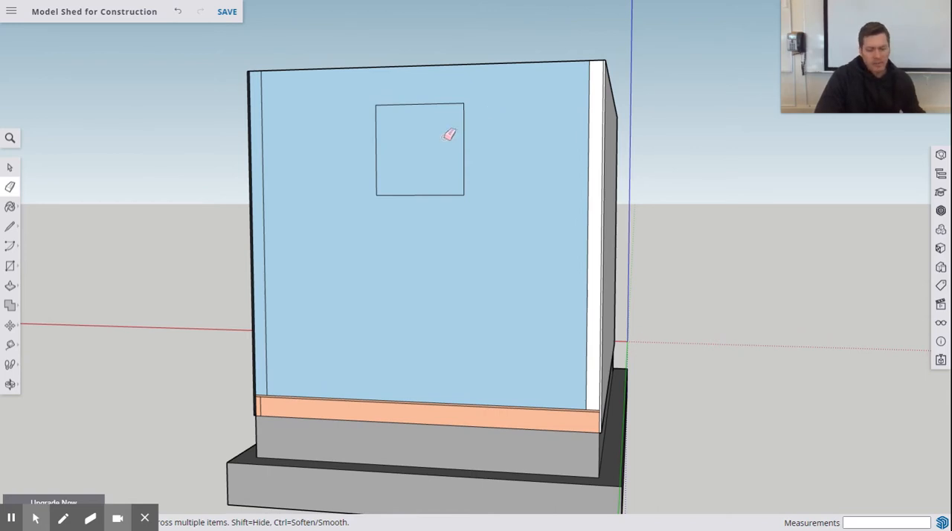
middle_drag(477, 162, 492, 191)
scroll(438, 183, up, 2)
scroll(509, 185, up, 3)
scroll(509, 185, down, 4)
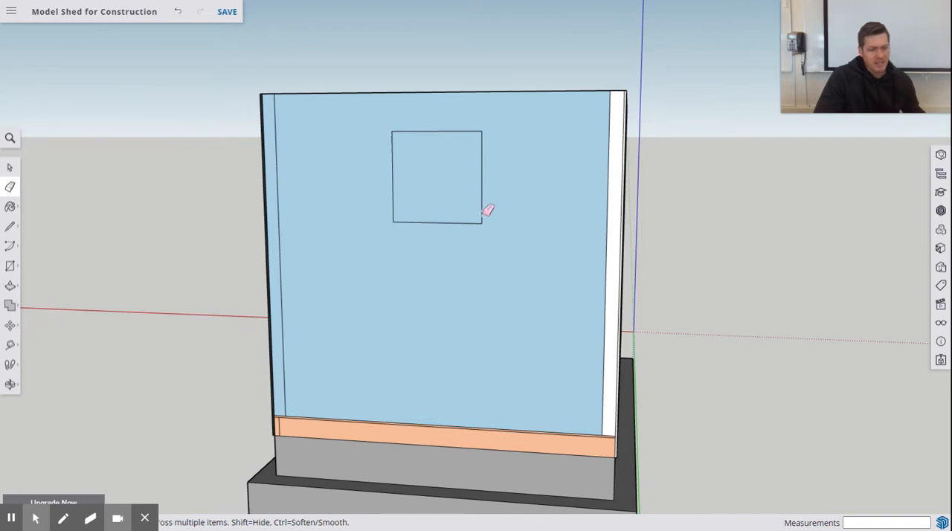
middle_drag(487, 211, 459, 181)
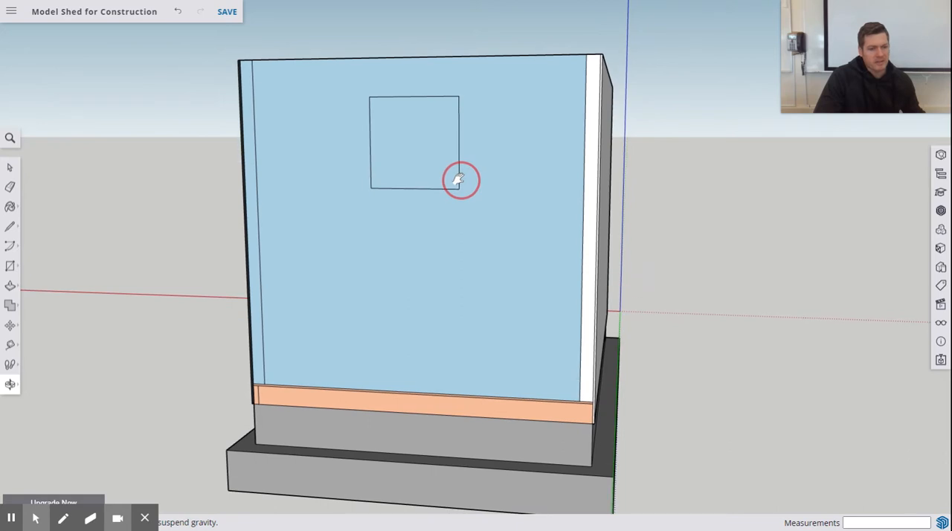
key(e)
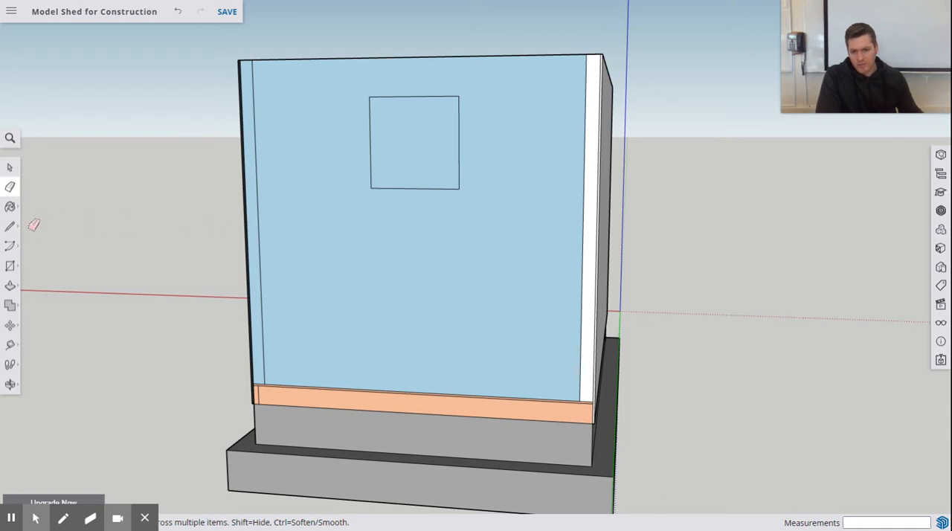
Step: Offset the outline of the end wall's outer face inward by 1.5" to mark the perimeter framing
click(10, 287)
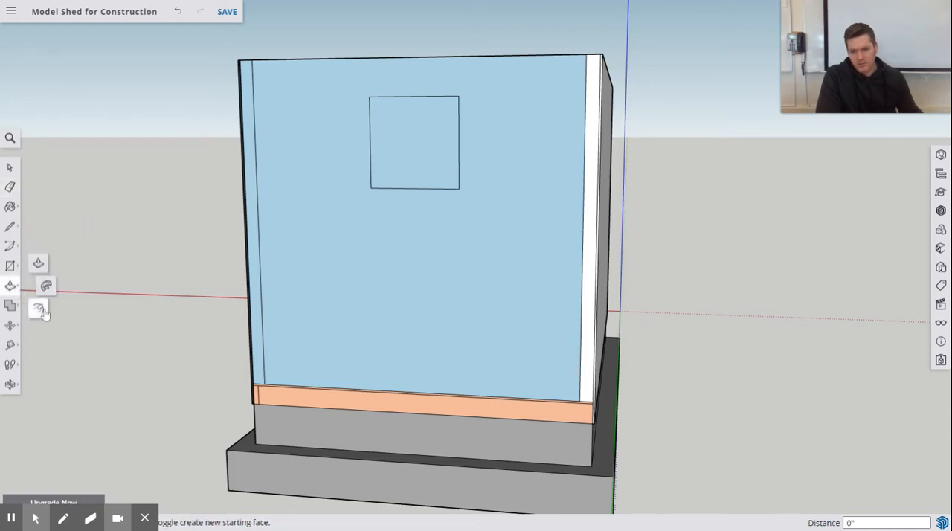
click(40, 310)
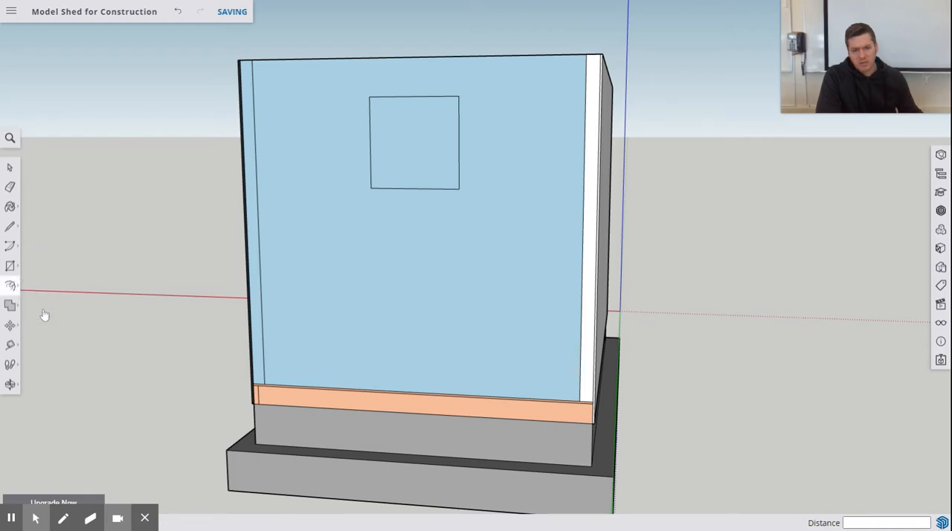
click(284, 94)
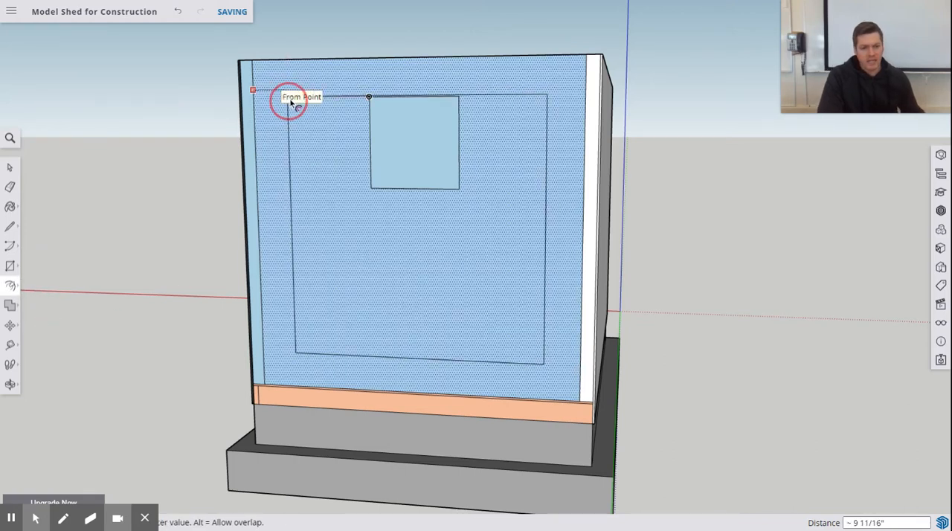
text(1)
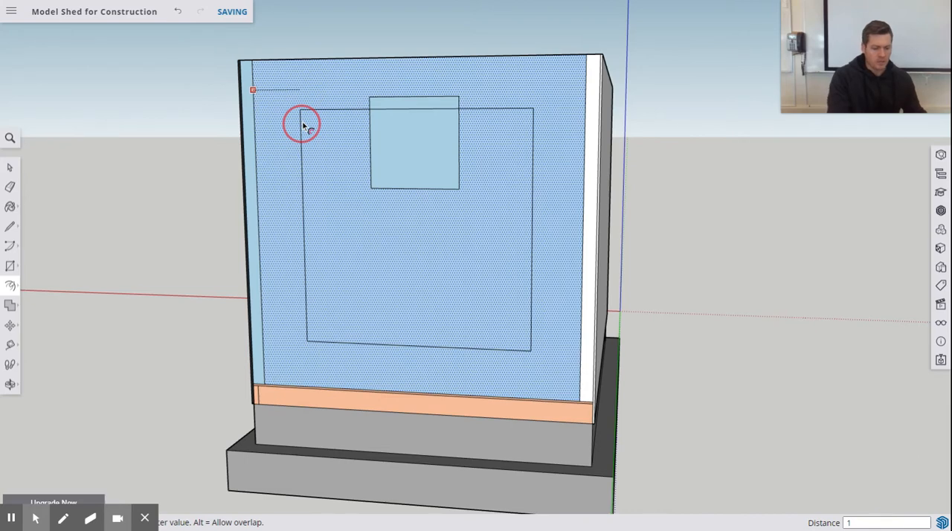
text(.5)
key(Return)
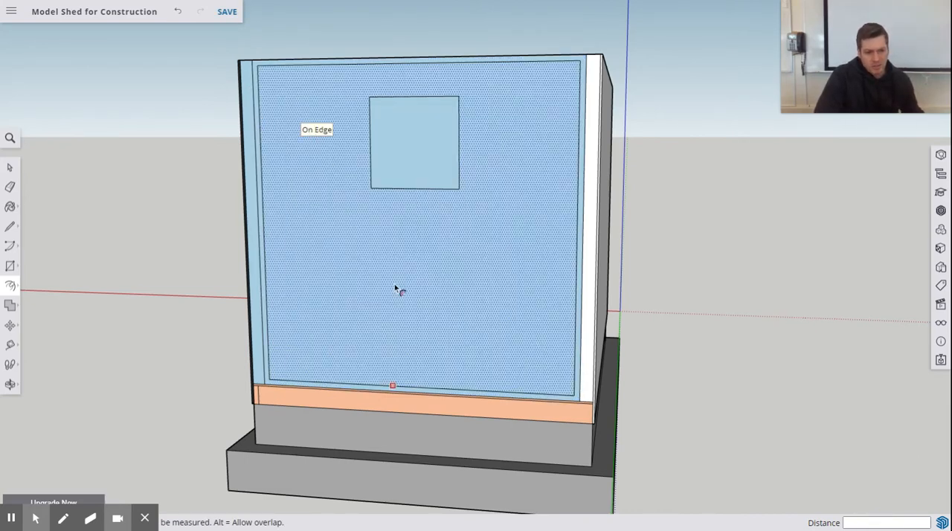
Step: Extend the window's left edge down and up with lines reaching the inner bottom and top framing lines
click(8, 227)
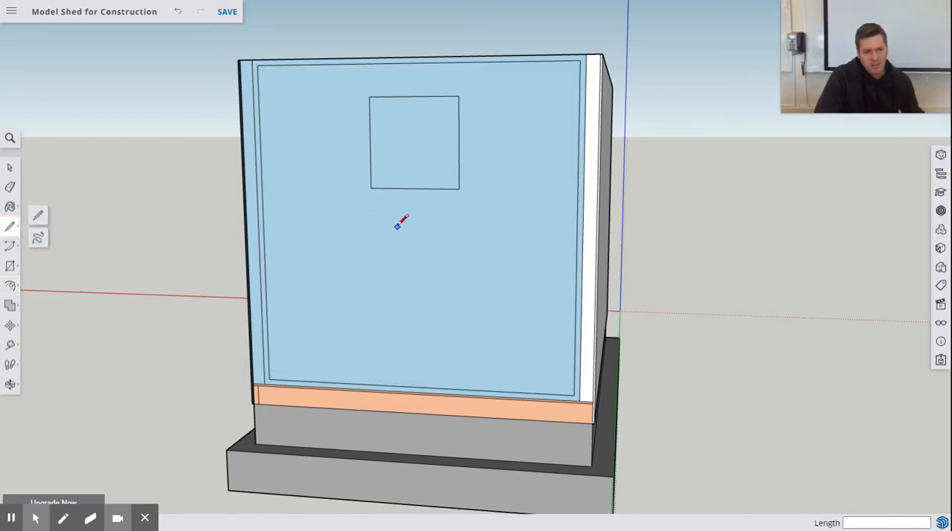
click(371, 187)
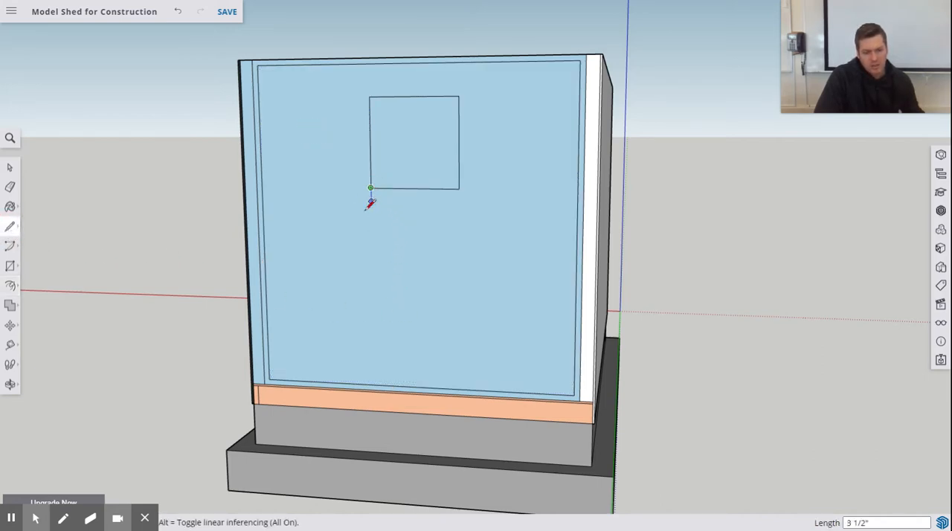
click(374, 384)
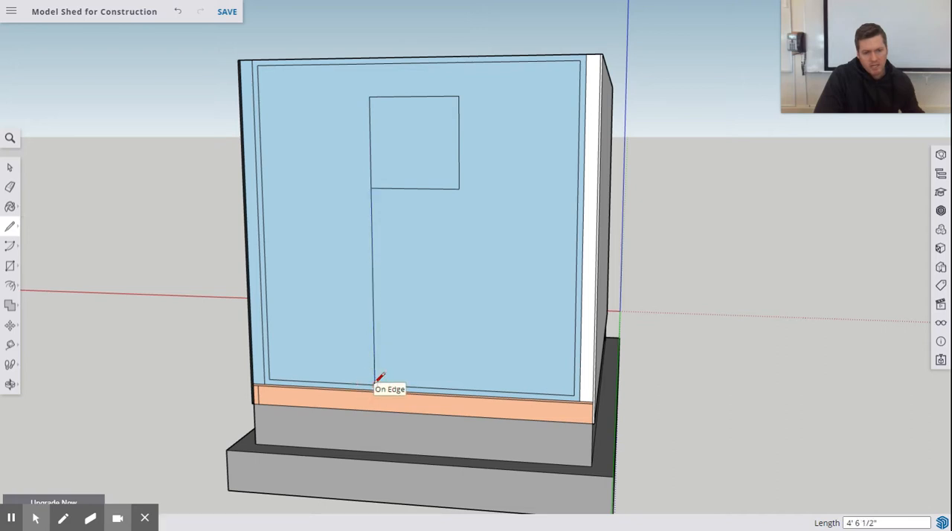
click(370, 96)
click(369, 64)
Step: Draw a full-height vertical stud line 1.5" outside the window's extended left edge, between the inner top and bottom framing lines
scroll(370, 64, up, 2)
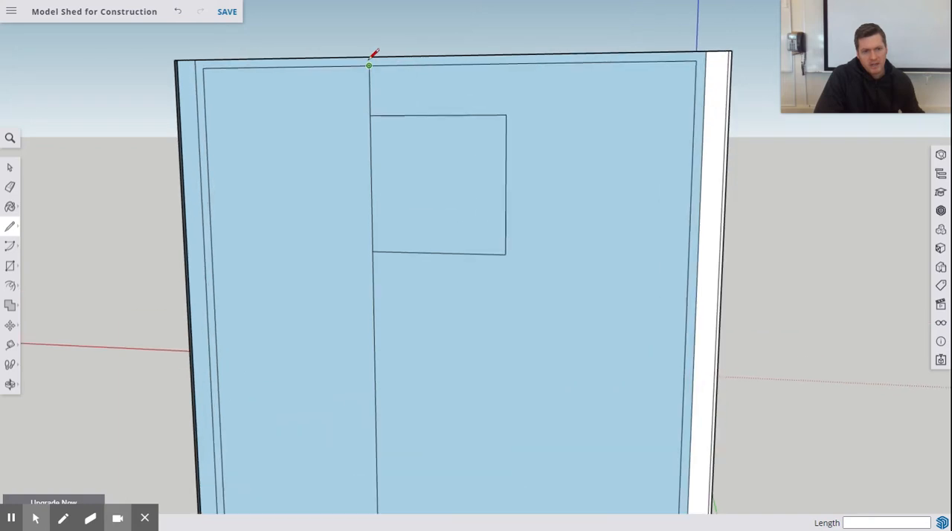
scroll(371, 62, up, 2)
click(371, 67)
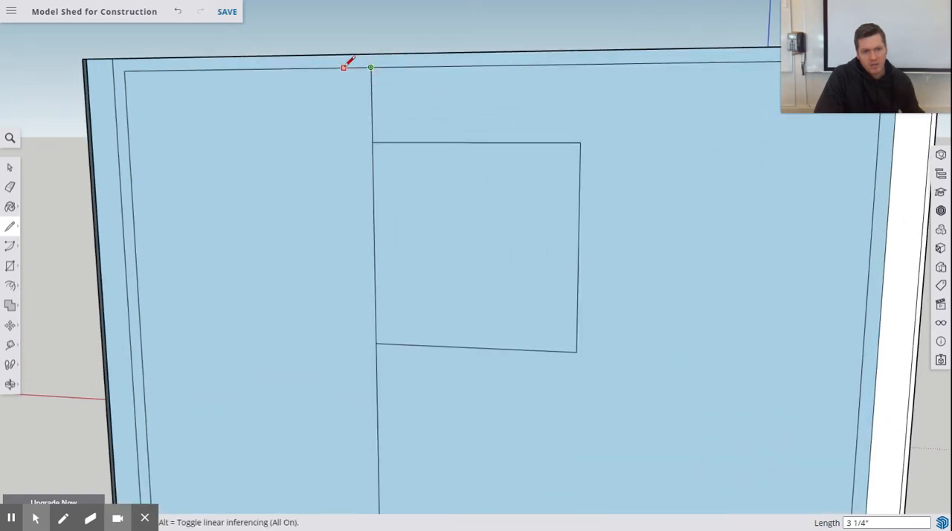
text(1.5)
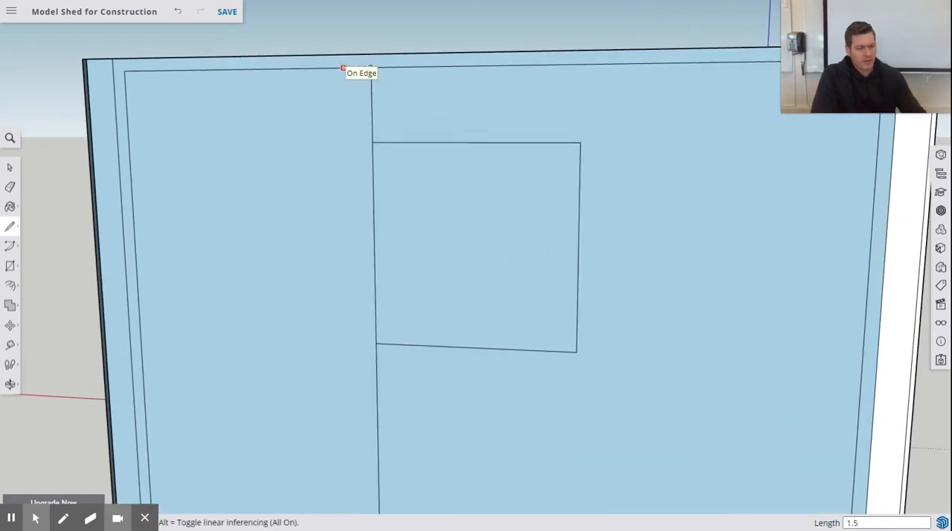
key(Return)
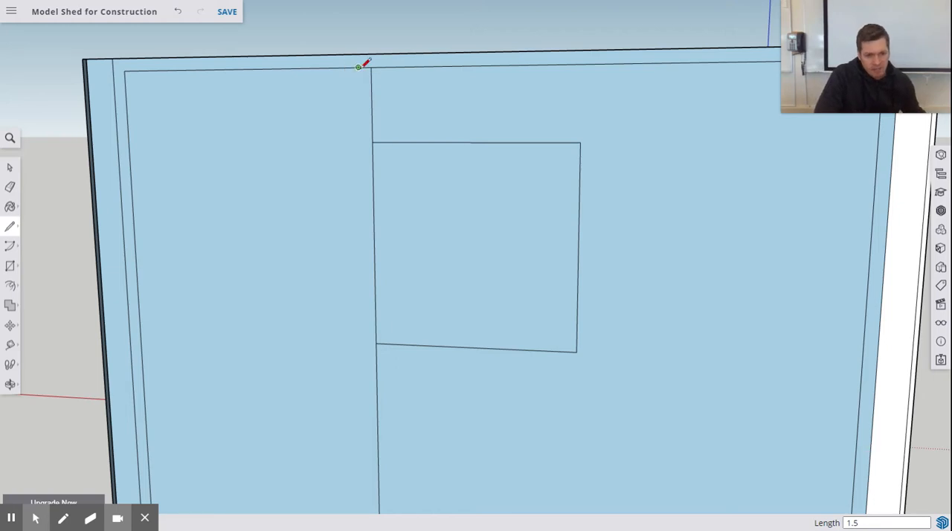
scroll(340, 231, up, 3)
scroll(352, 255, down, 1)
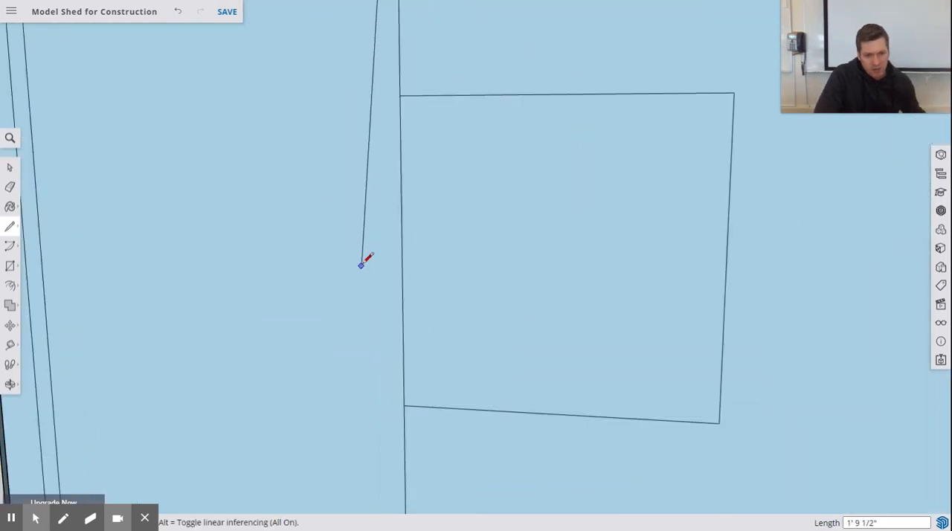
scroll(366, 260, down, 4)
scroll(375, 431, up, 4)
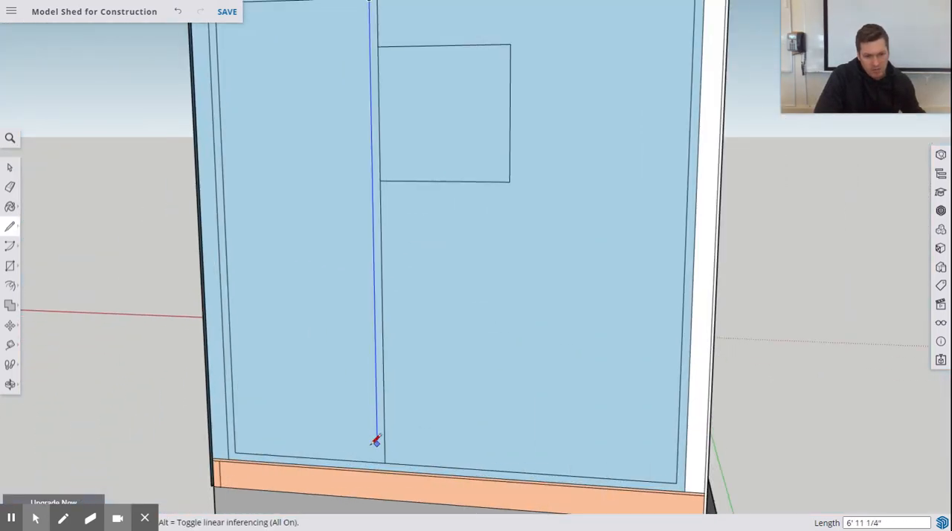
click(378, 456)
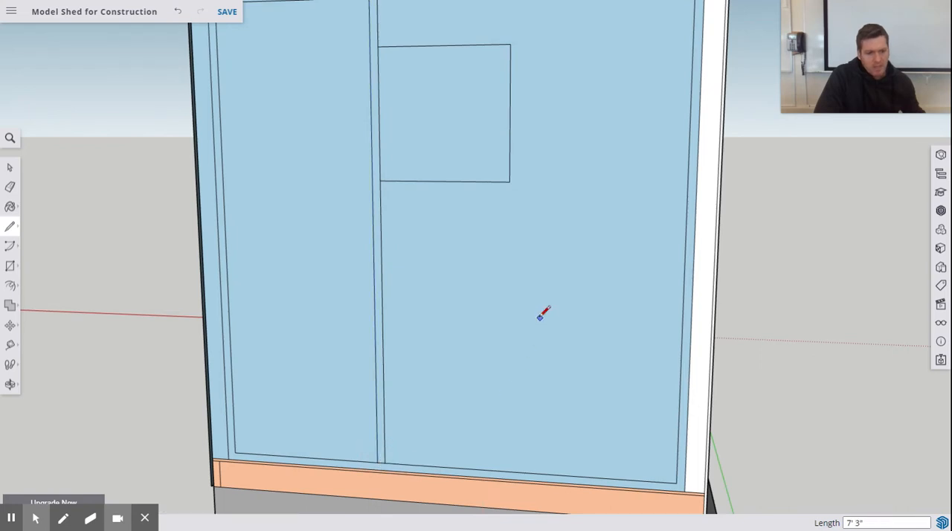
Step: Extend the window's right edge to the inner bottom and top framing lines, and add a full-height stud line 1 1/2" outside it
click(509, 182)
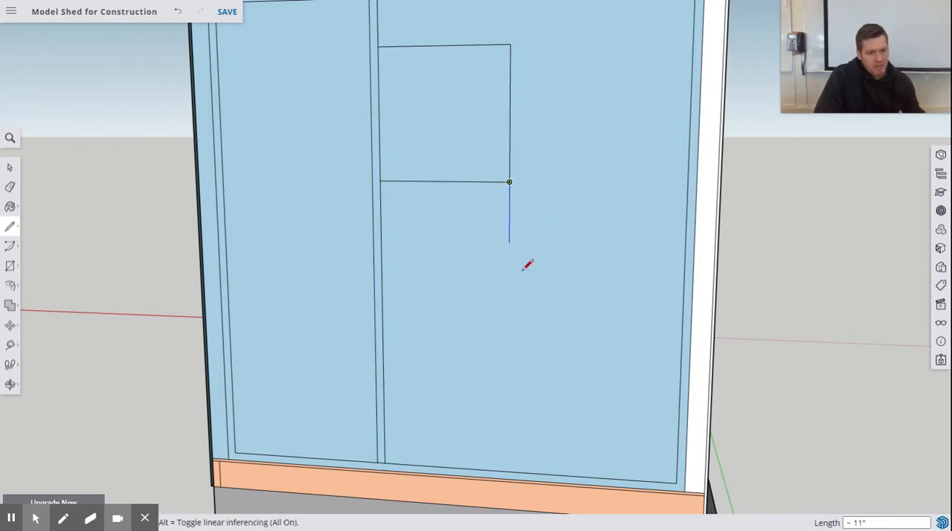
click(509, 470)
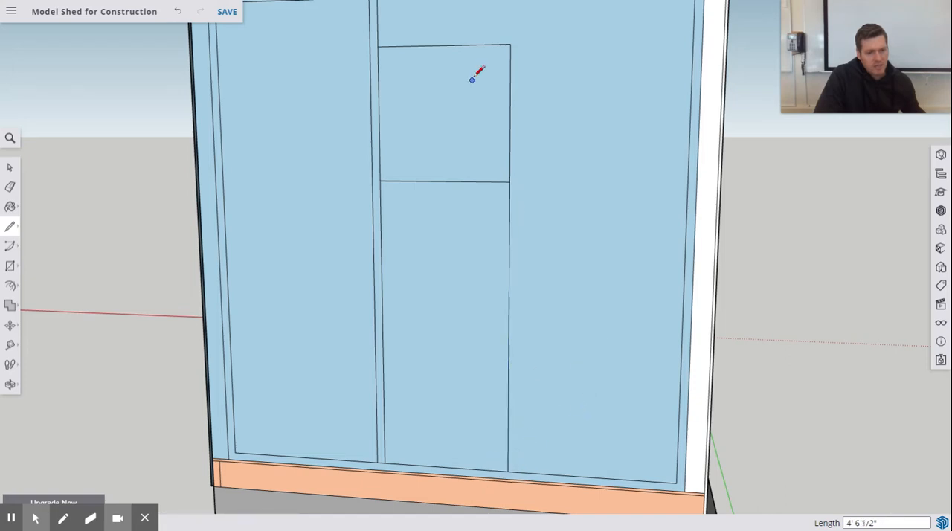
scroll(542, 59, up, 2)
scroll(542, 59, down, 6)
scroll(547, 52, up, 5)
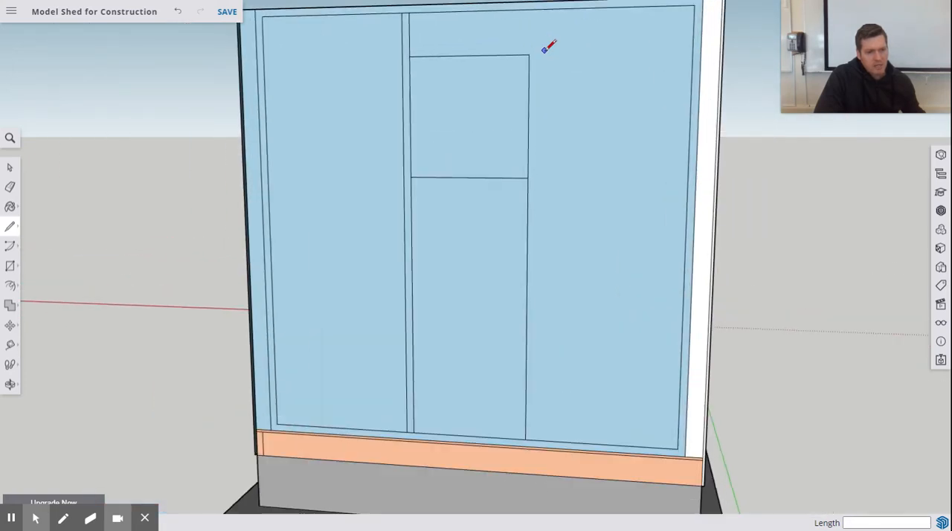
scroll(548, 46, down, 4)
scroll(553, 26, up, 5)
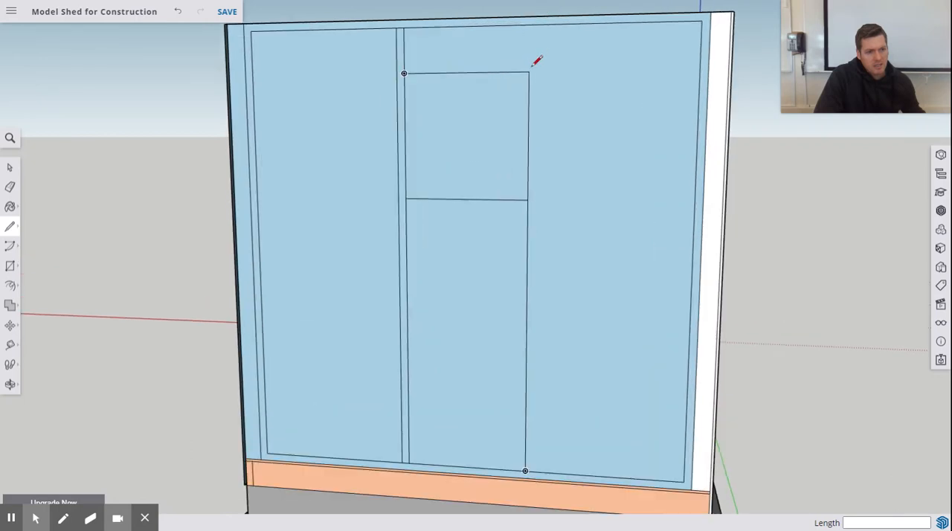
click(528, 71)
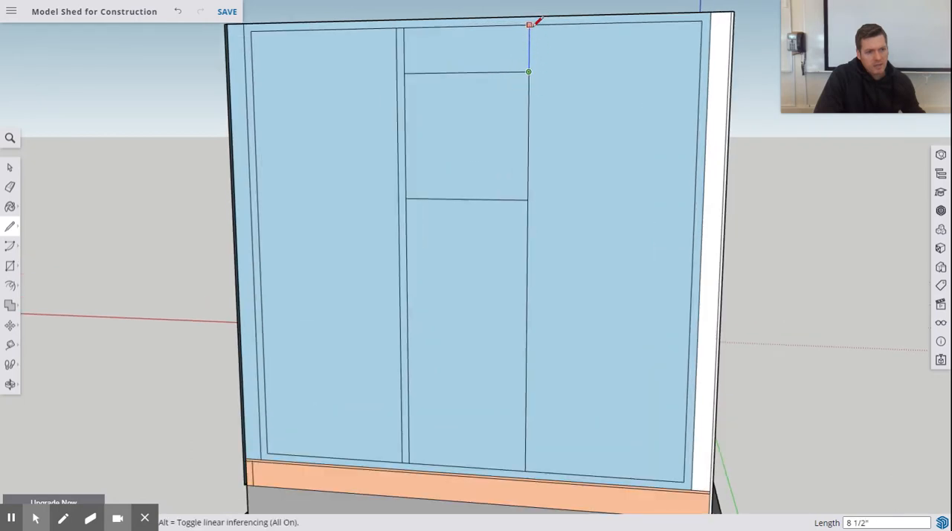
click(529, 25)
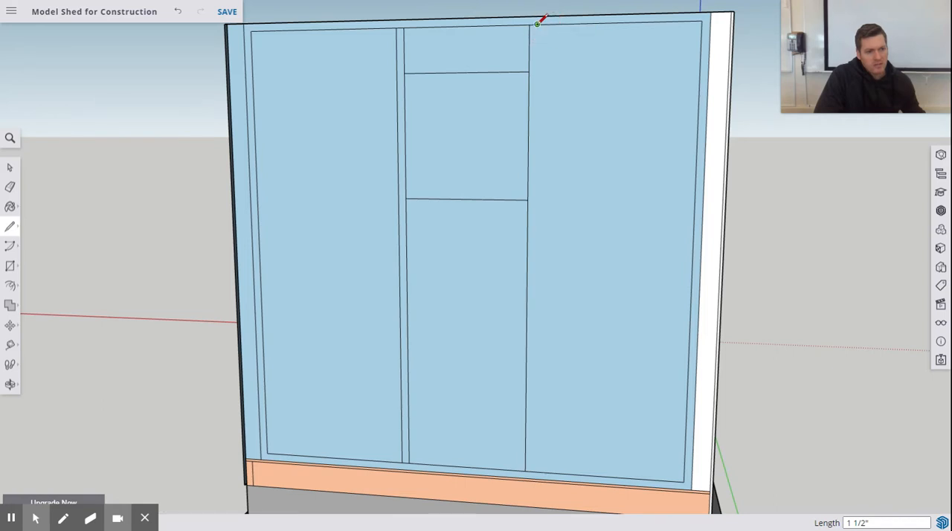
click(537, 25)
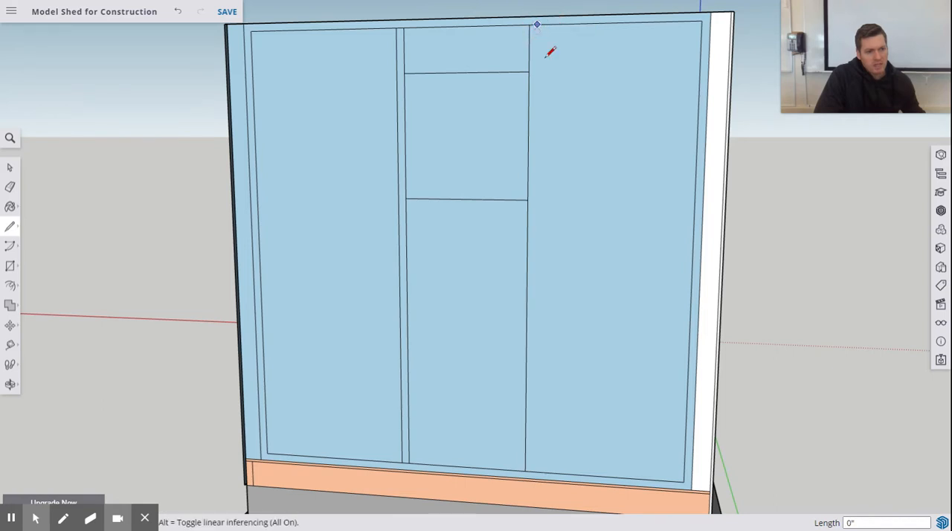
click(532, 470)
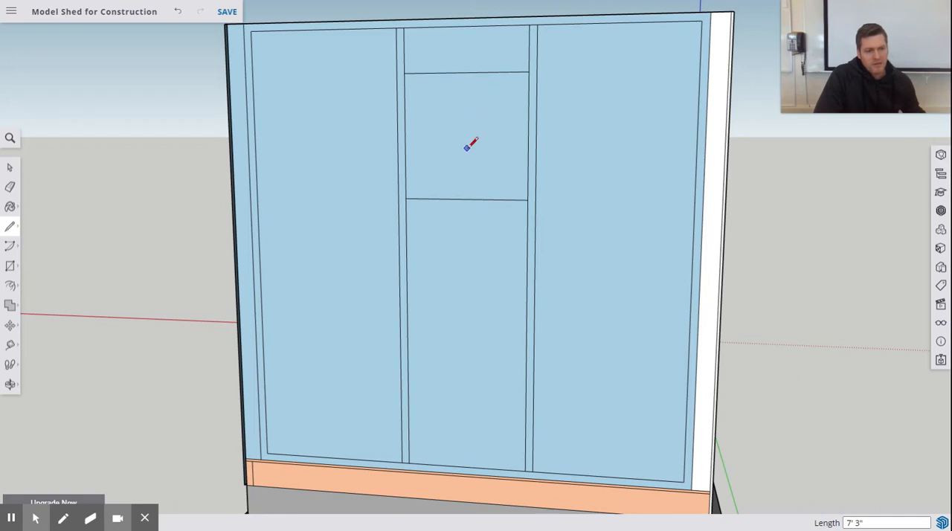
Step: Draw a 2' horizontal sill line 1.5" below the window's bottom edge, spanning between the two studs
click(406, 197)
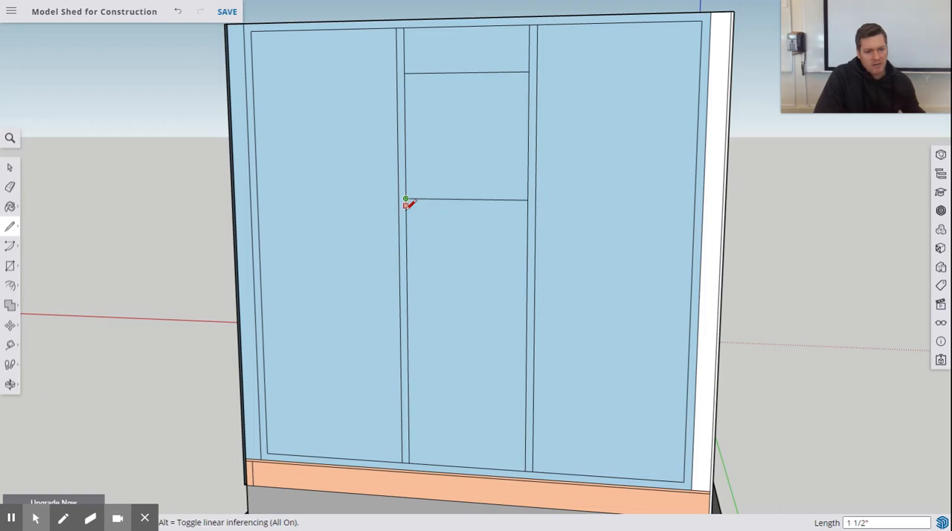
text(1.5)
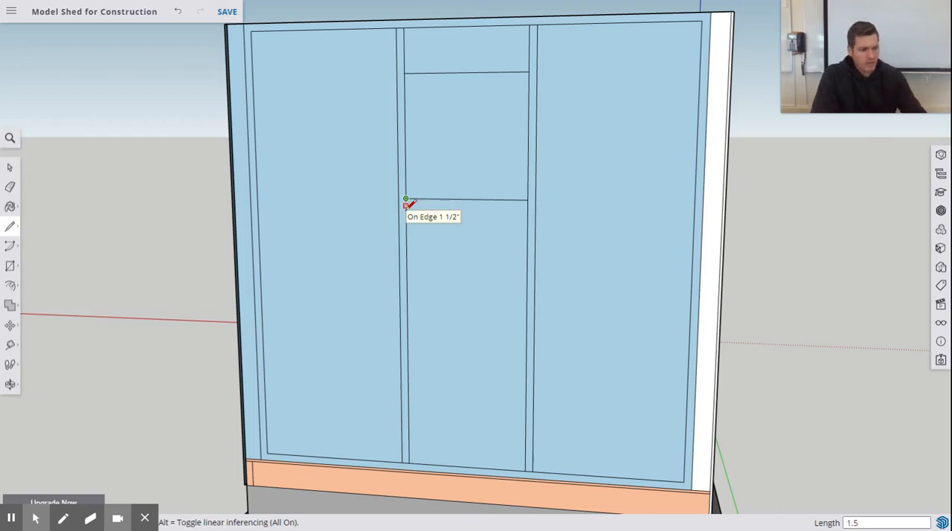
key(Return)
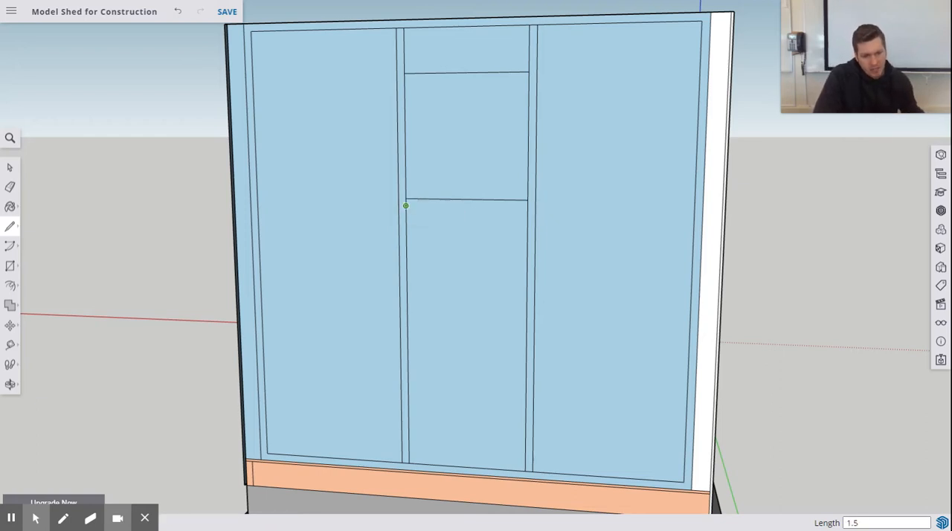
click(529, 200)
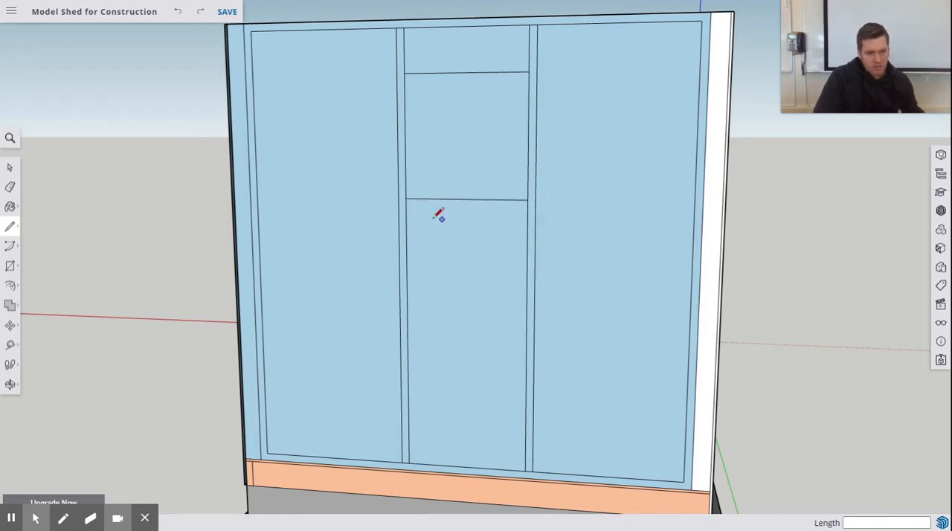
click(406, 205)
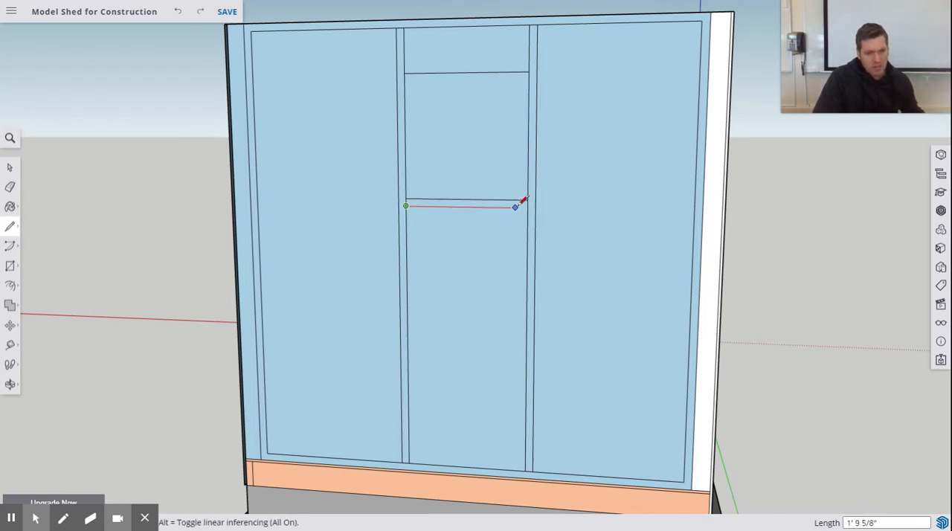
text(2')
key(Return)
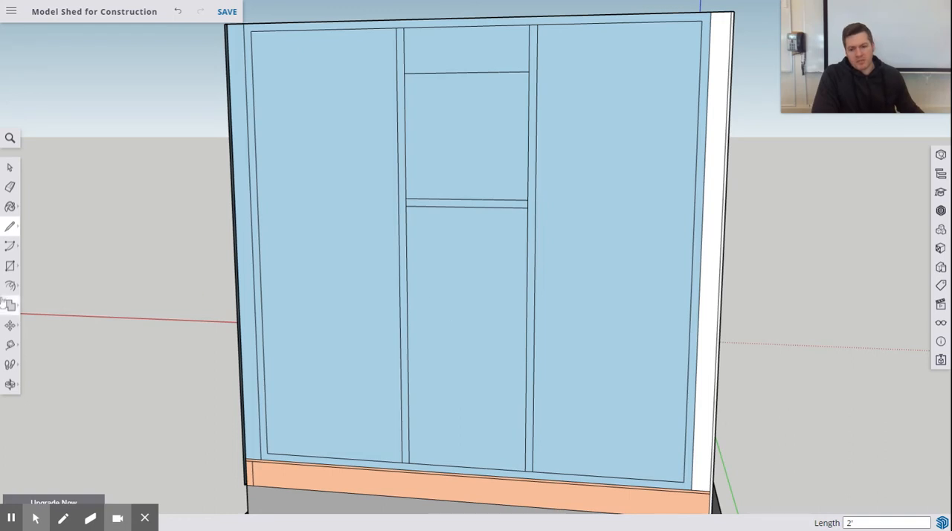
Step: Draw 4' 5" vertical lines from the sill's underside to the bottom plate, 1 1/2" inside each window stud
click(405, 205)
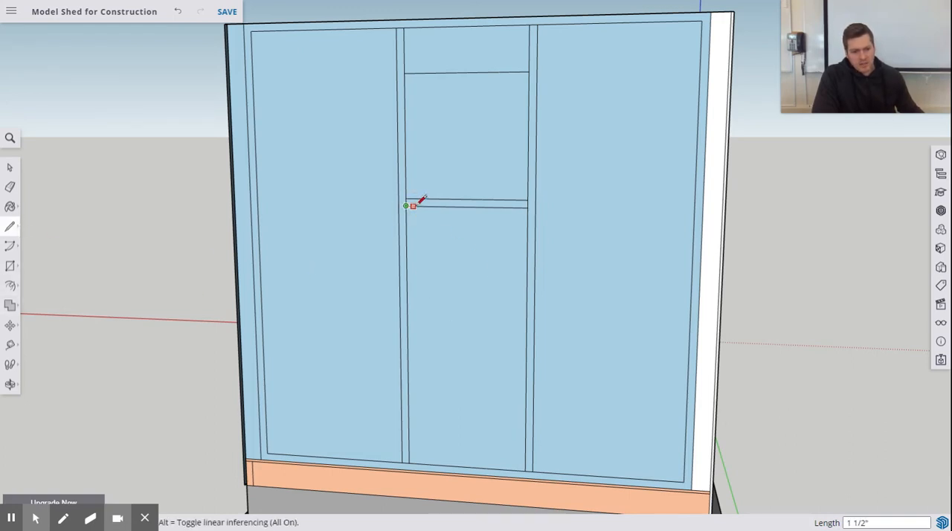
click(413, 206)
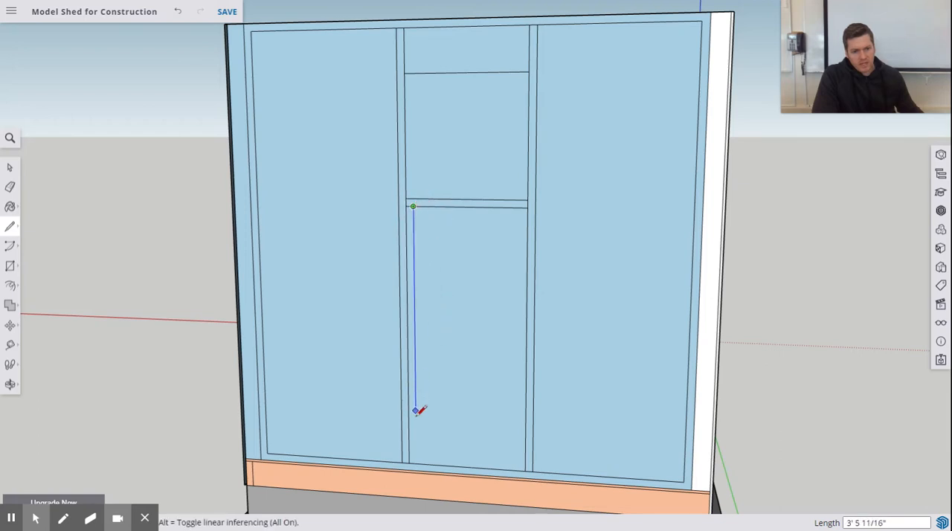
click(416, 463)
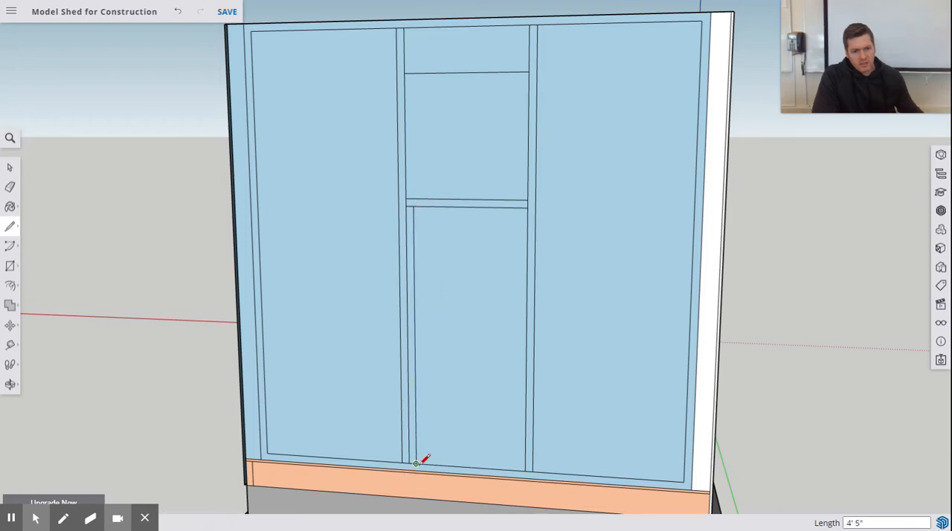
click(528, 207)
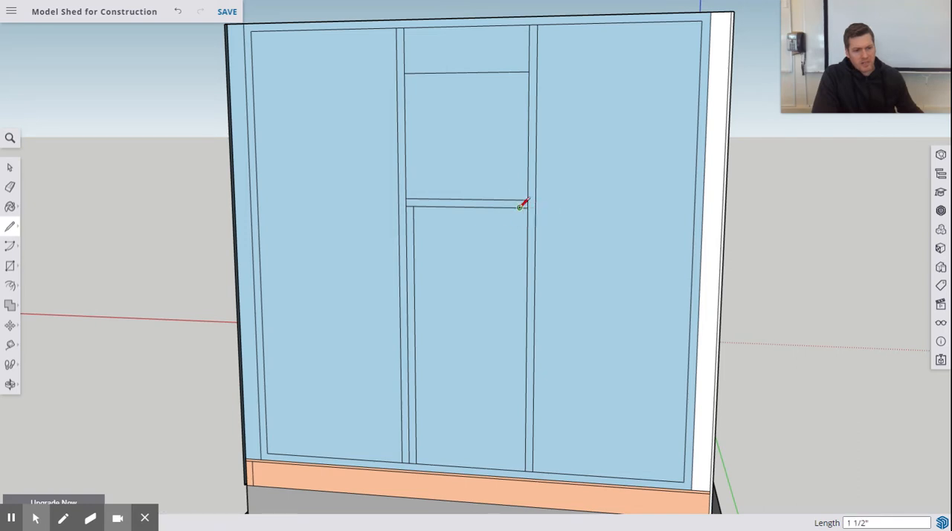
click(520, 207)
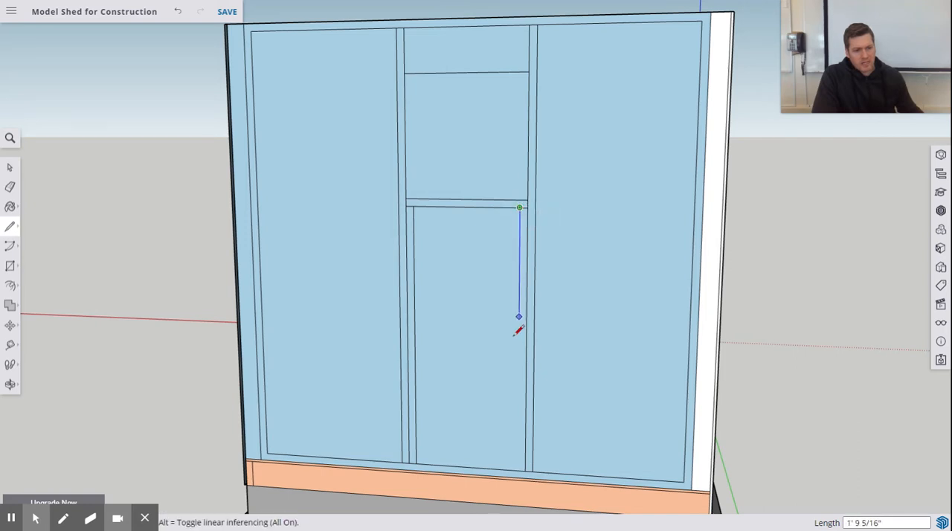
click(517, 469)
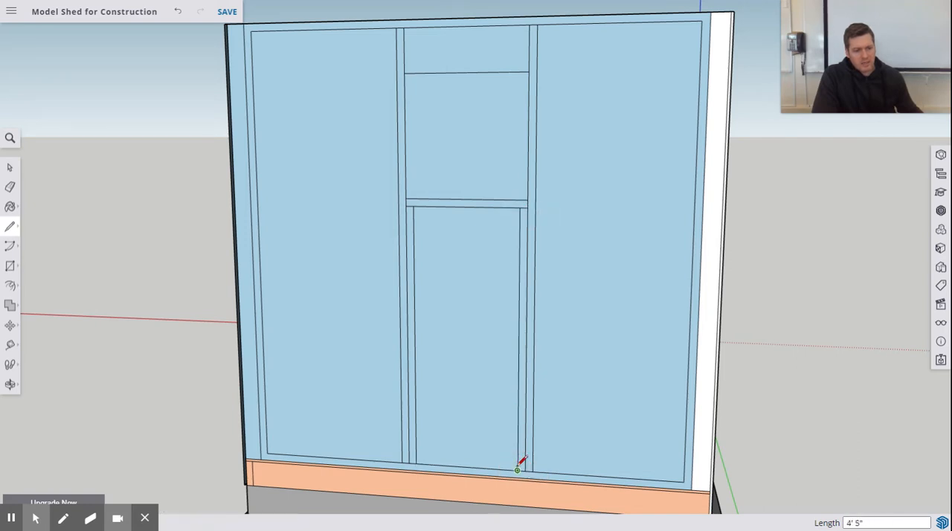
Step: Draw a 2' horizontal header line 5.5" above the window's top edge, spanning between the two window studs
click(403, 73)
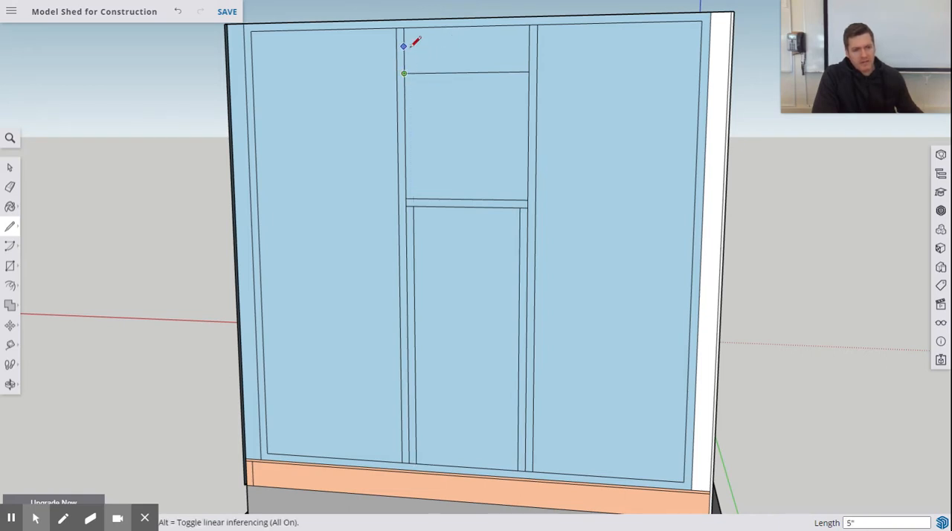
text(5)
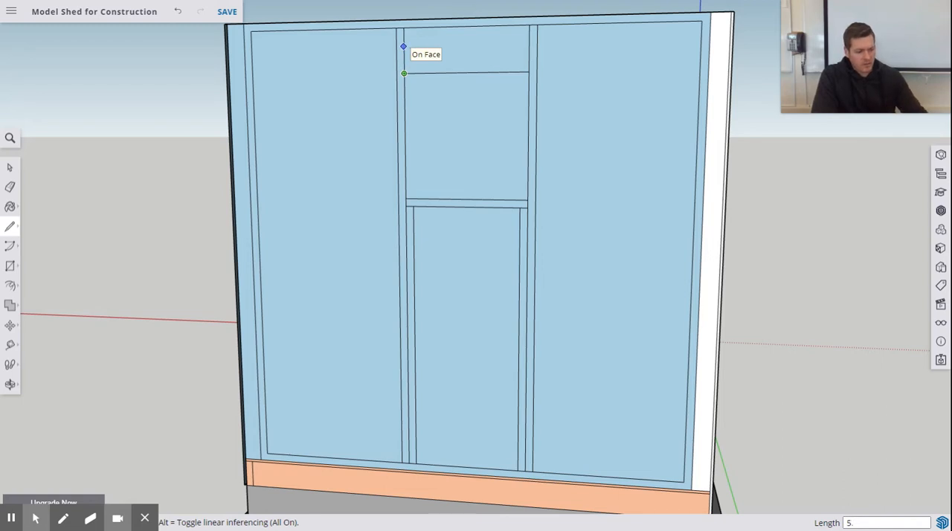
key(Return)
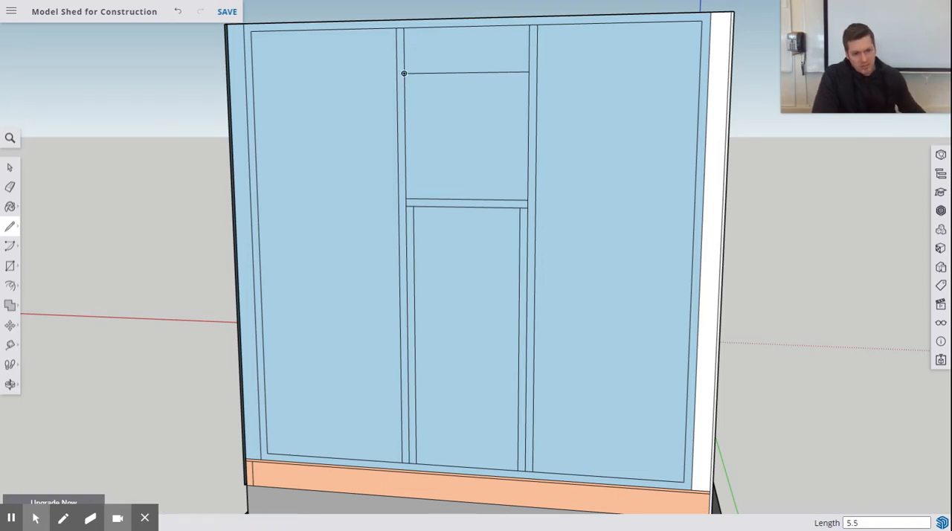
click(403, 44)
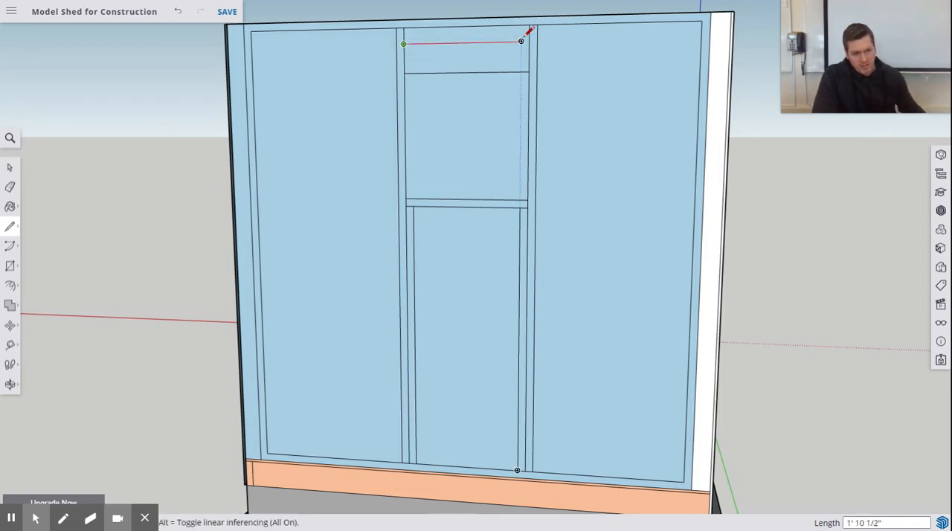
text(2')
key(Return)
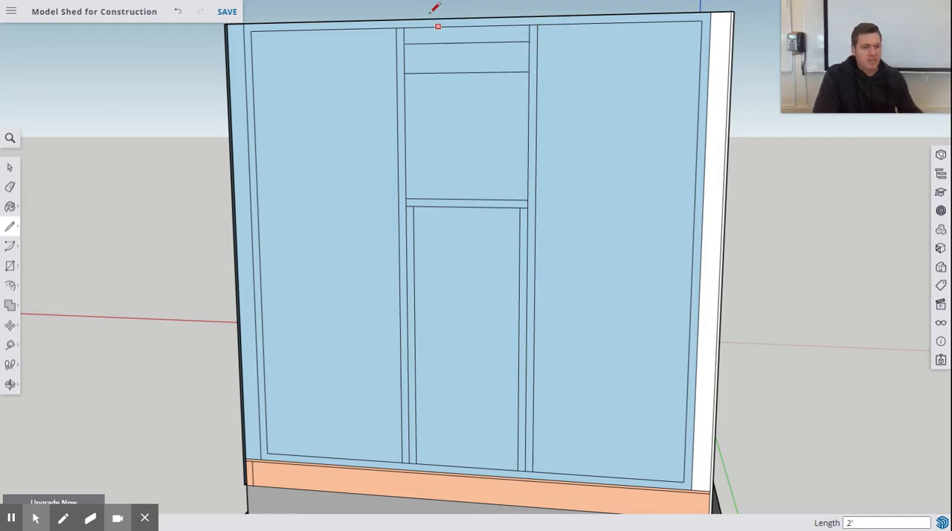
Step: Draw 3" vertical lines from the header's top edge to the top plate, 1.5" inside each window stud
scroll(428, 41, up, 3)
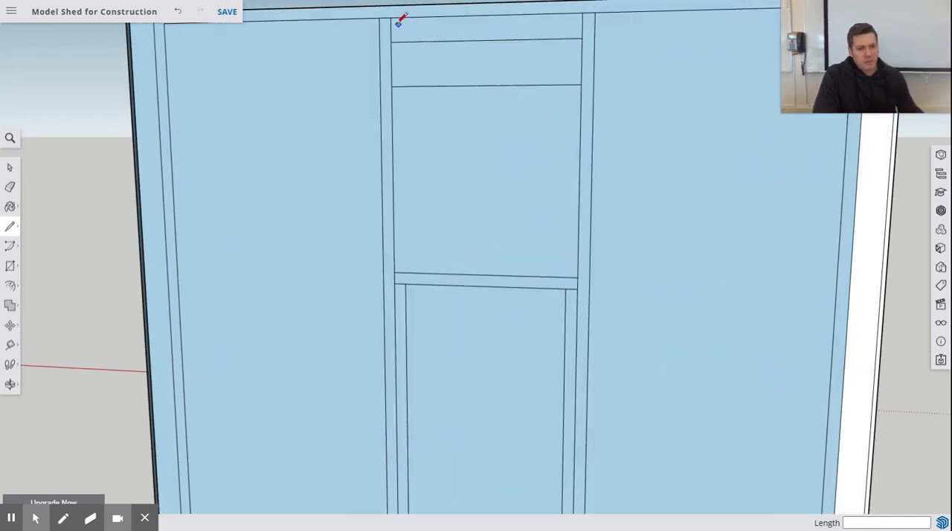
click(391, 41)
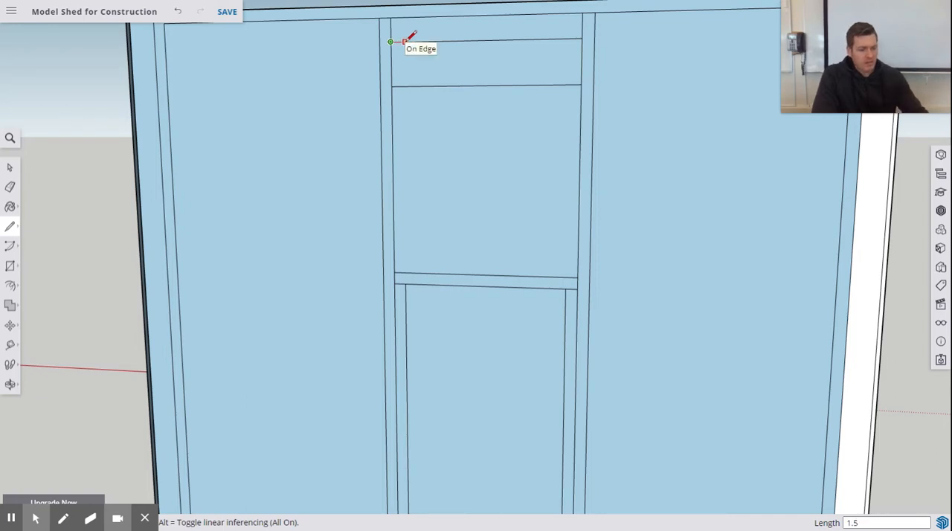
key(Return)
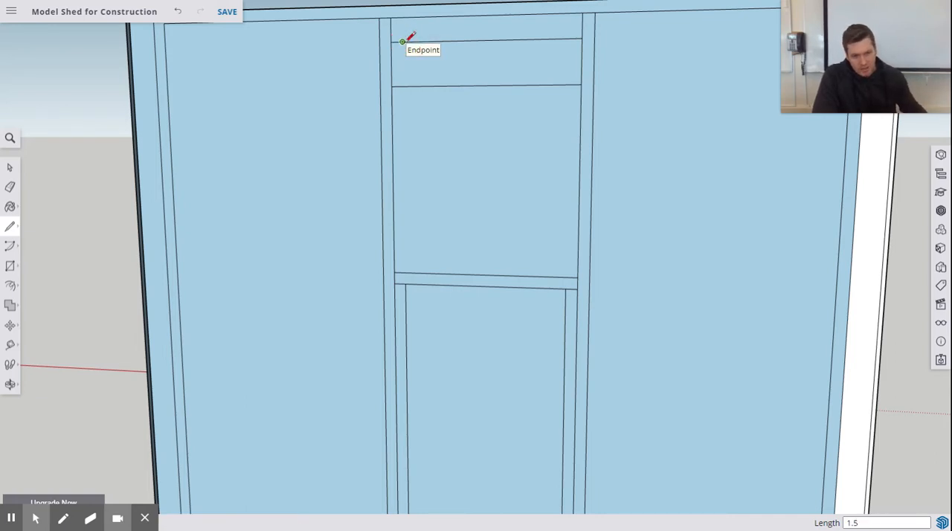
click(402, 19)
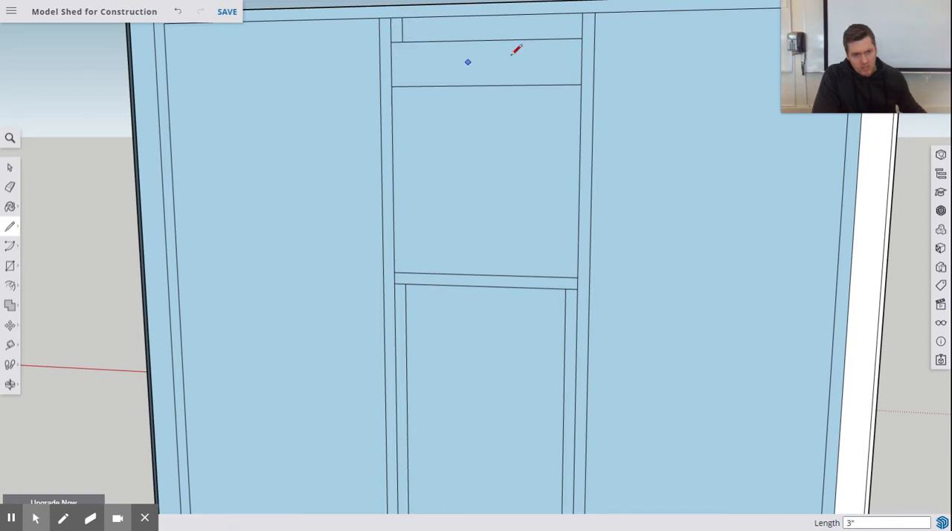
click(582, 38)
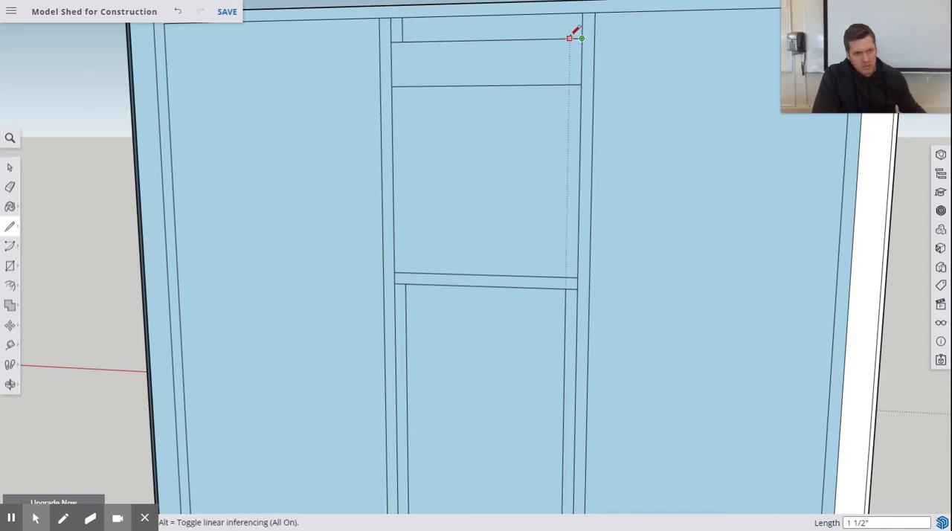
click(570, 38)
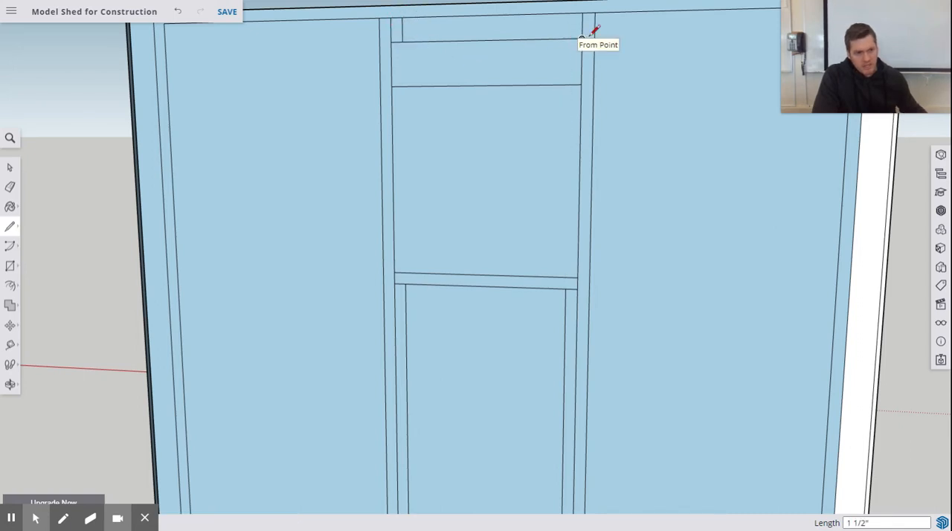
click(569, 38)
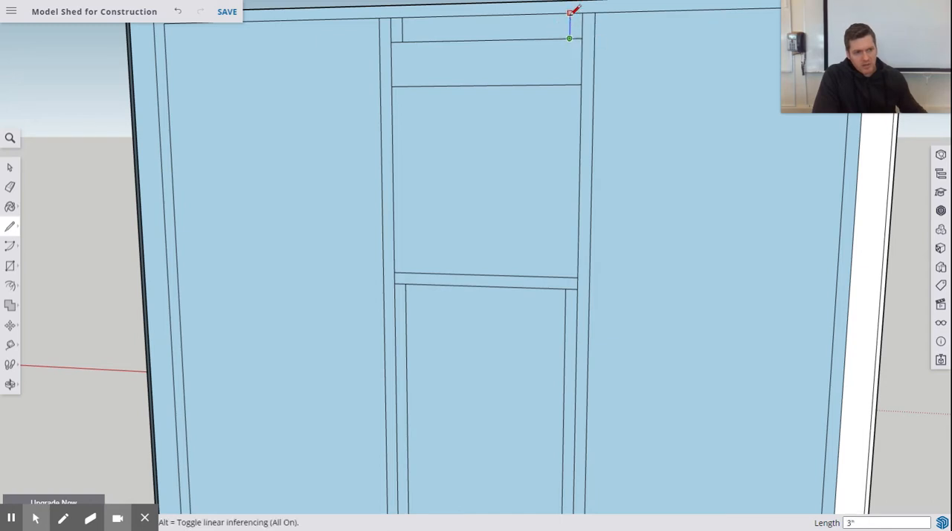
click(569, 13)
Step: Draw a 4' 5" vertical line from the sill's underside to the bottom plate, starting .75" left of the sill's midpoint
scroll(534, 339, up, 4)
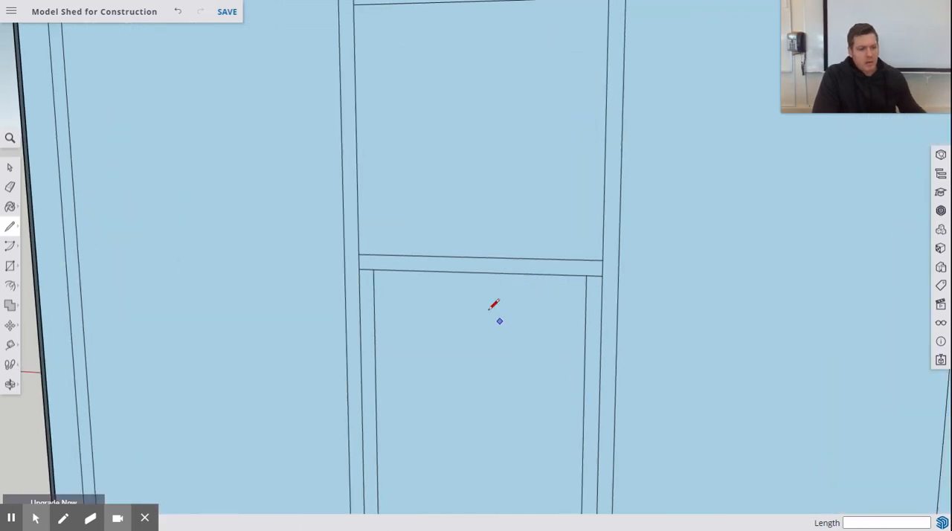
scroll(480, 291, down, 5)
scroll(488, 277, down, 5)
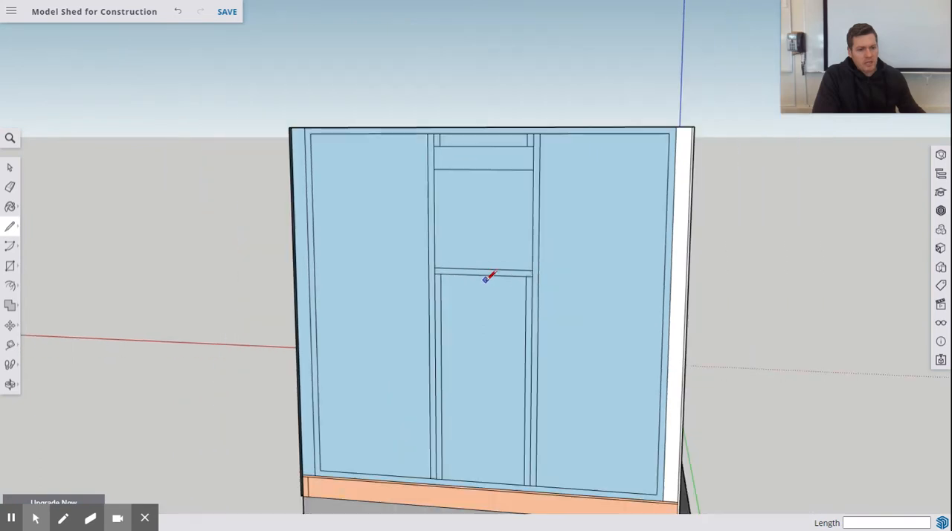
scroll(488, 354, up, 4)
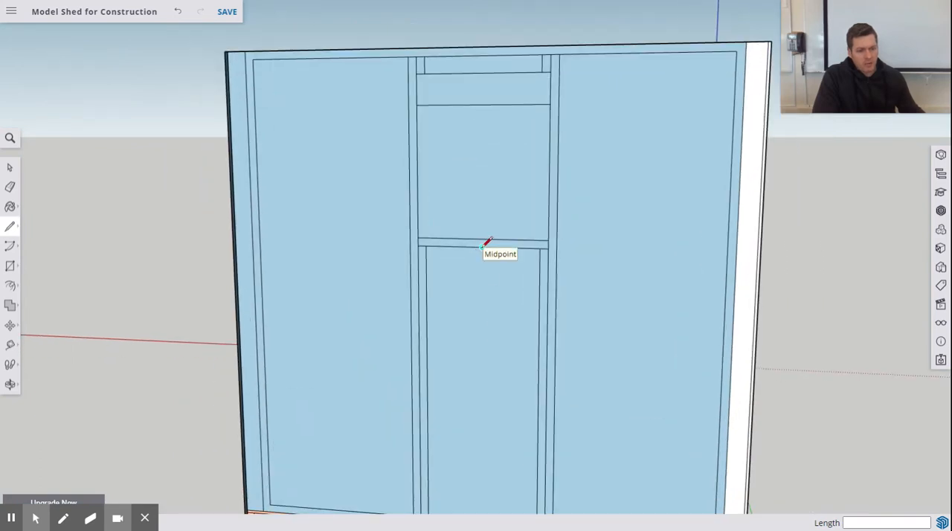
scroll(483, 244, up, 2)
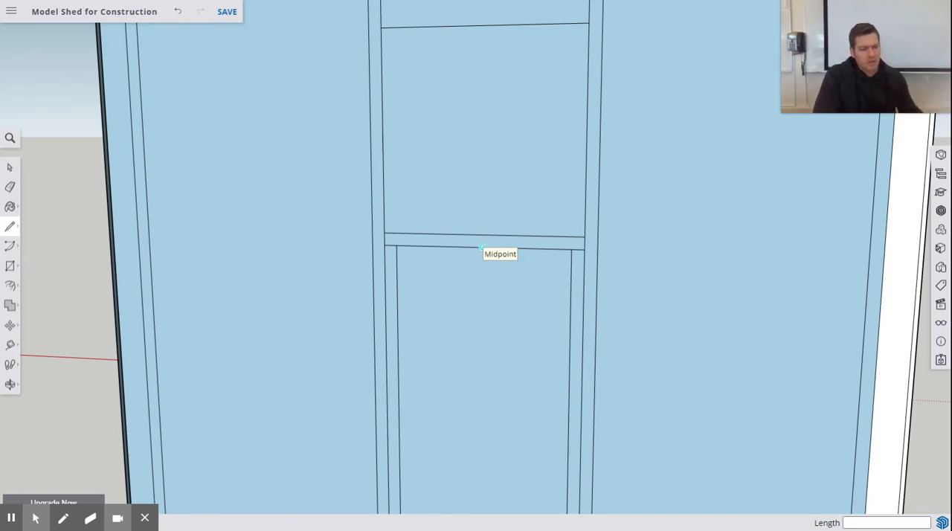
click(469, 247)
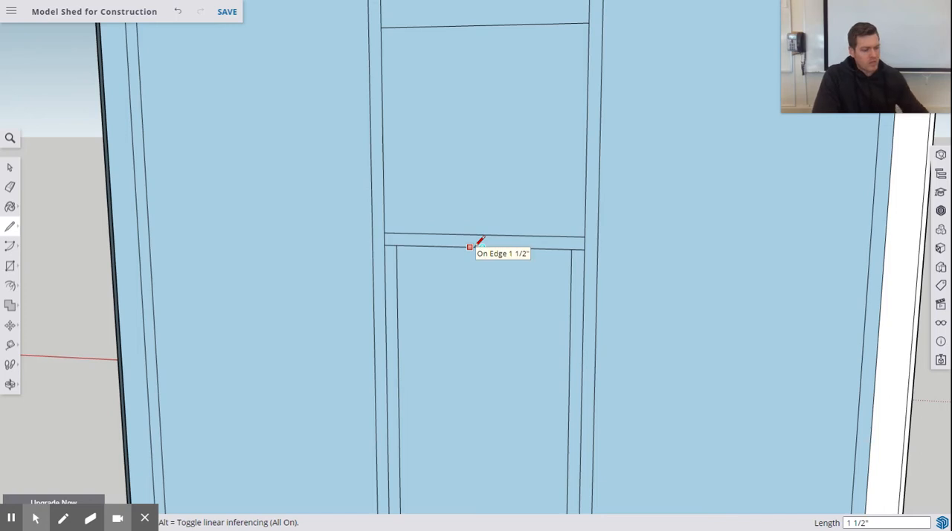
text(.75)
key(Return)
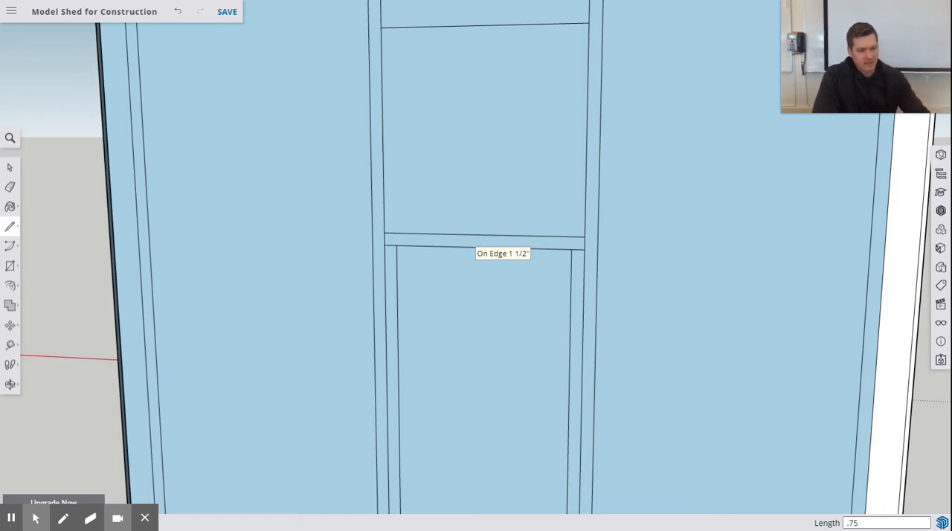
click(476, 246)
scroll(468, 342, up, 3)
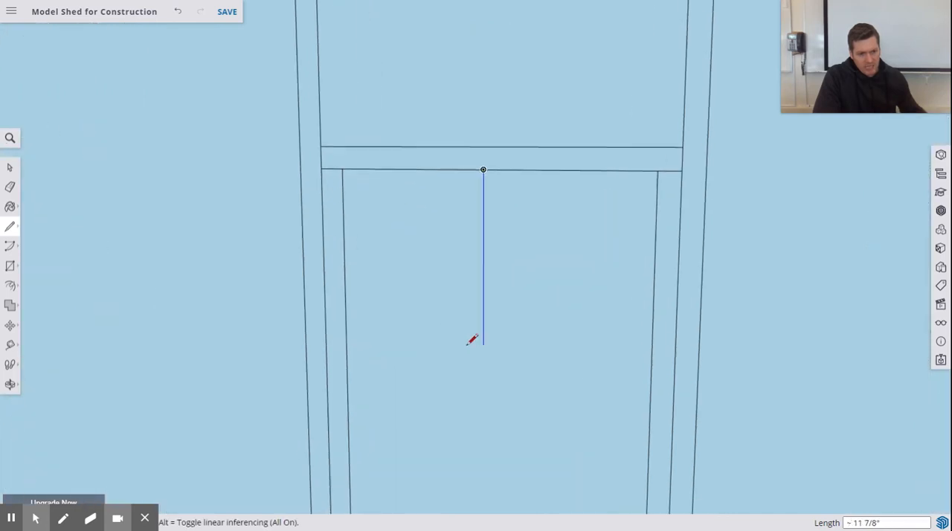
scroll(468, 346, down, 5)
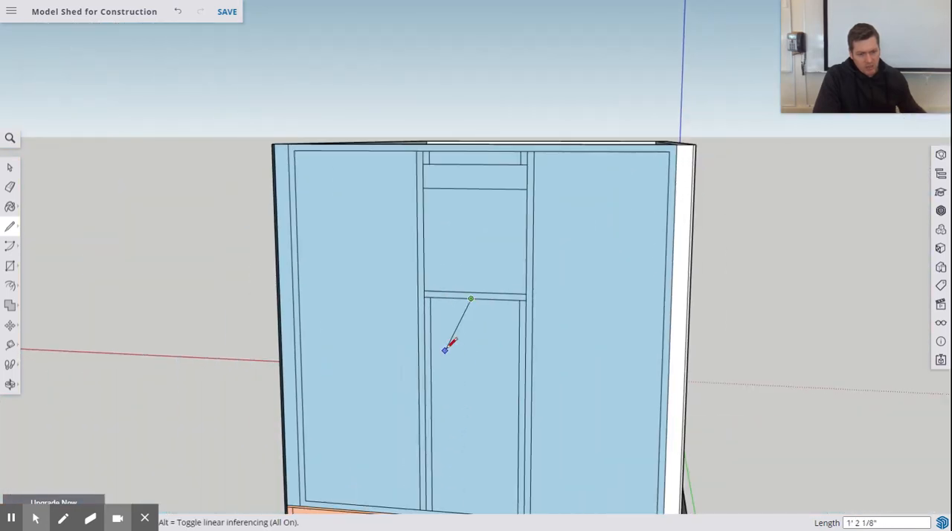
shift+middle_drag(450, 349, 464, 272)
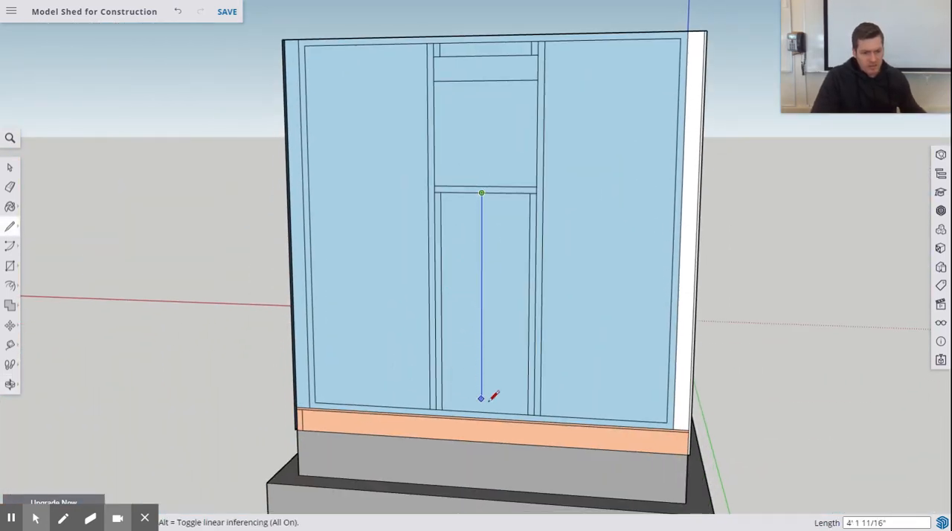
scroll(490, 394, up, 3)
scroll(491, 400, up, 2)
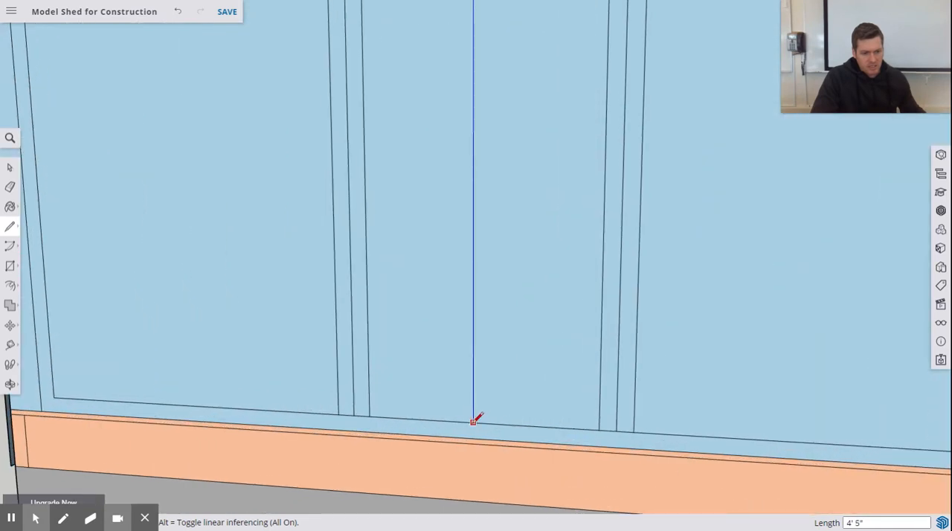
click(473, 421)
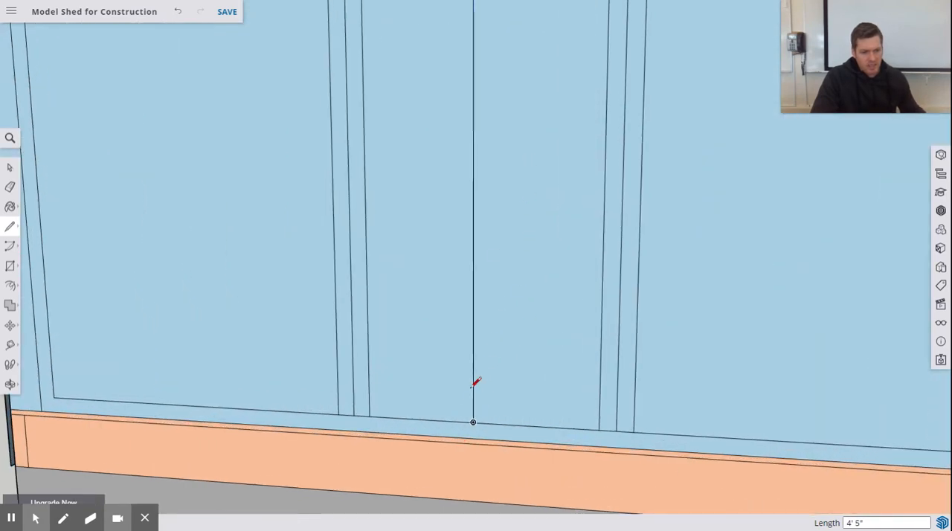
Step: Draw the centre support's second edge, a 4' 5" vertical line 1.5" to the right, from the bottom plate to the sill's underside
click(473, 421)
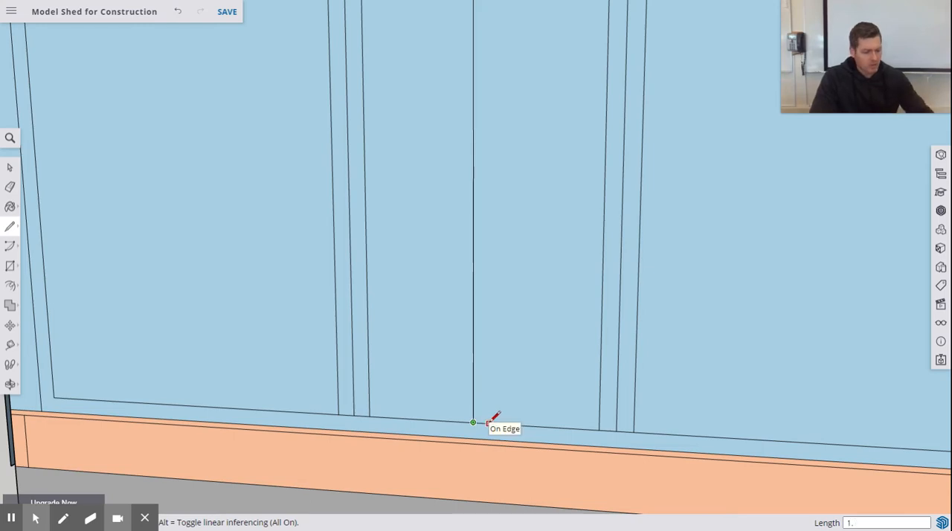
key(Return)
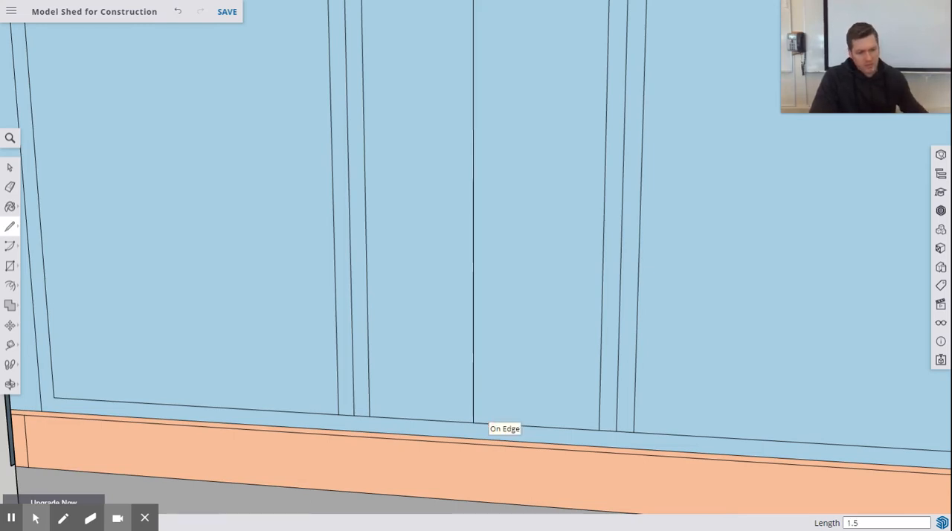
click(489, 423)
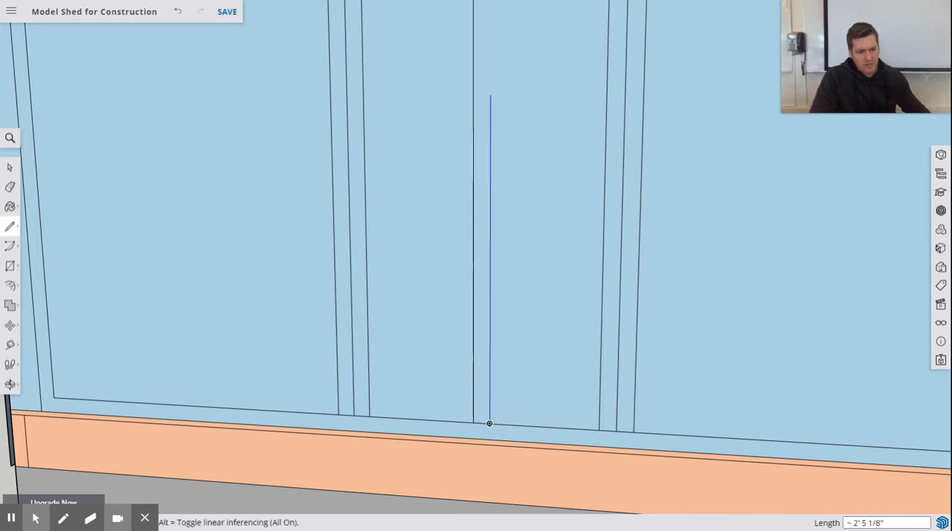
shift+middle_drag(514, 153, 501, 418)
scroll(518, 185, down, 4)
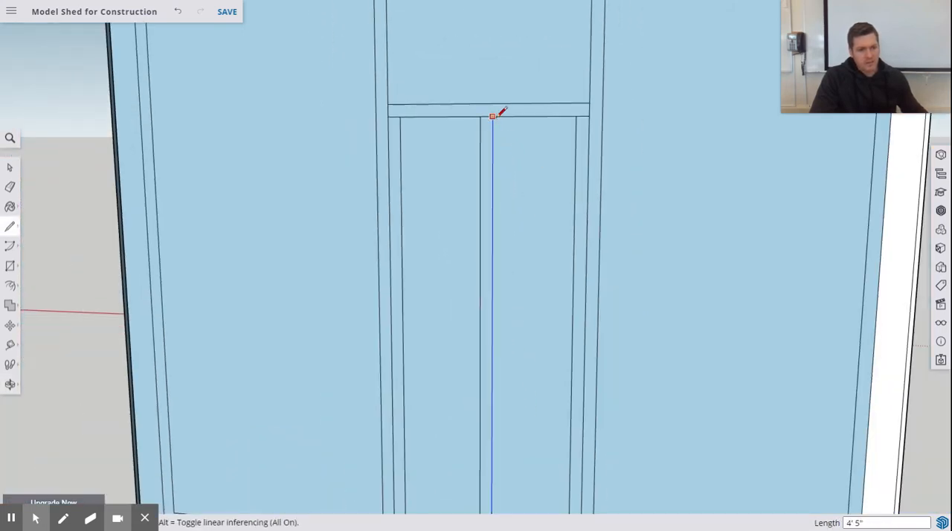
click(494, 116)
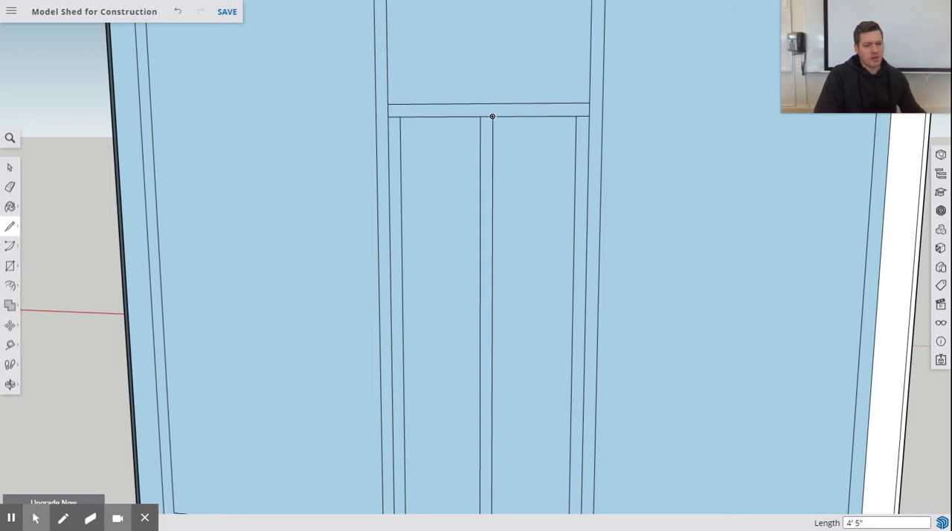
scroll(499, 142, down, 8)
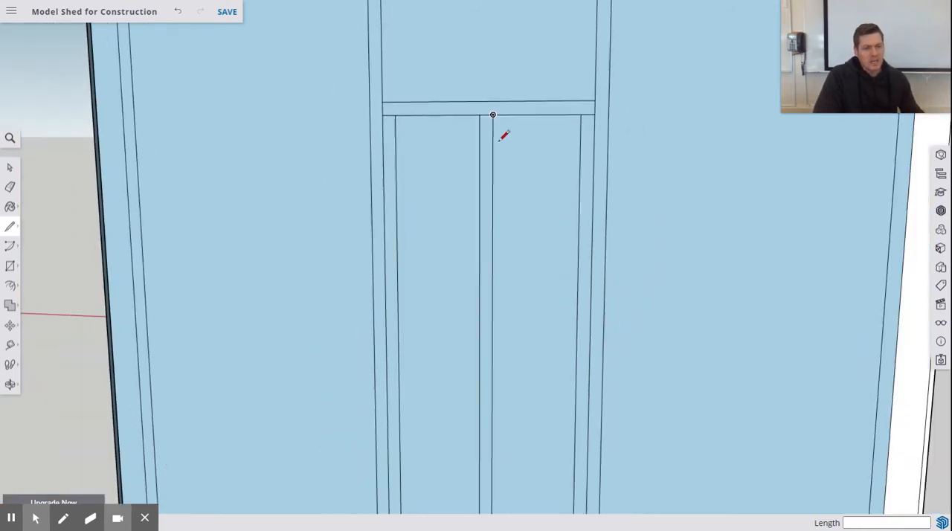
Step: Draw two 3" vertical lines from the header's top edge to the top plate, aligned with the centre support's edges below the sill
middle_drag(516, 94, 491, 213)
scroll(461, 93, up, 3)
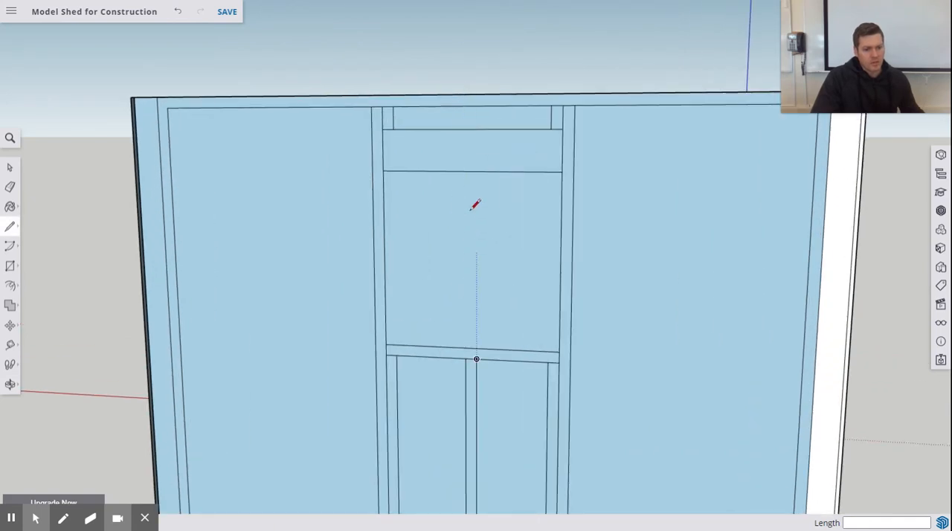
click(476, 128)
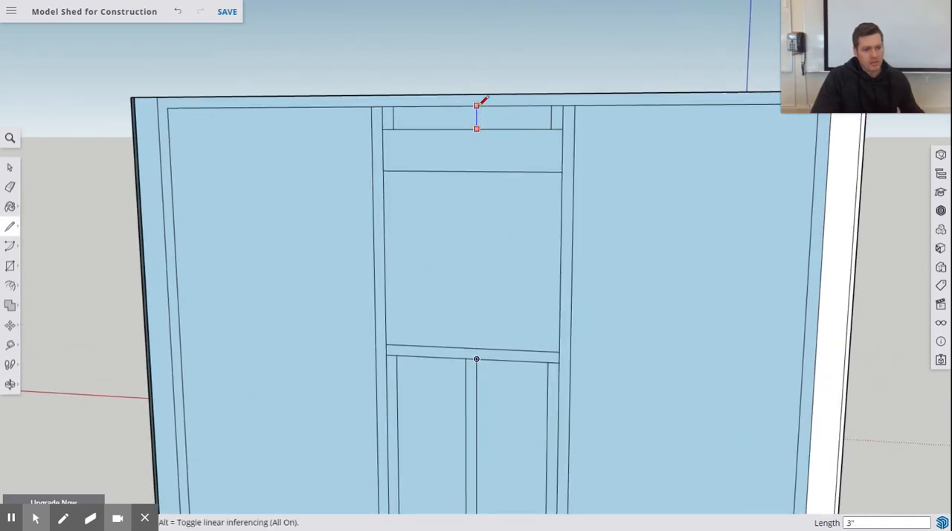
click(477, 107)
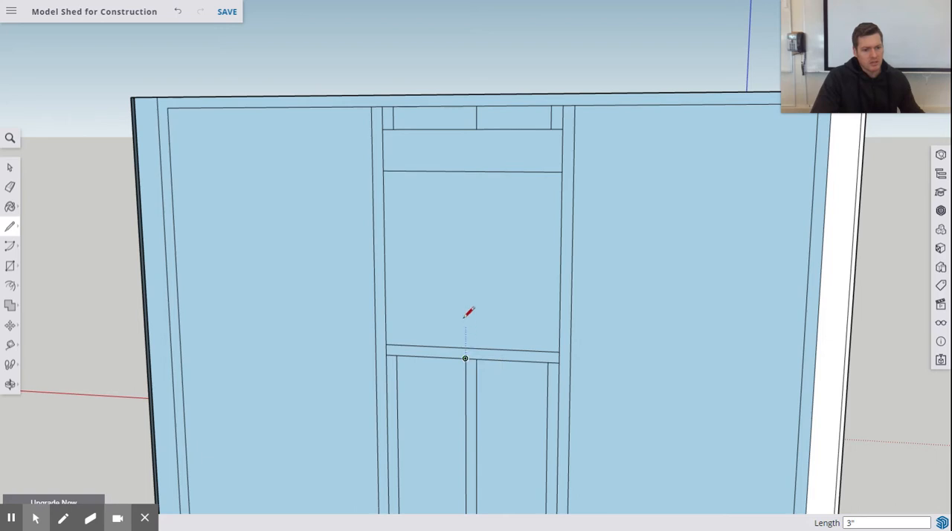
click(468, 128)
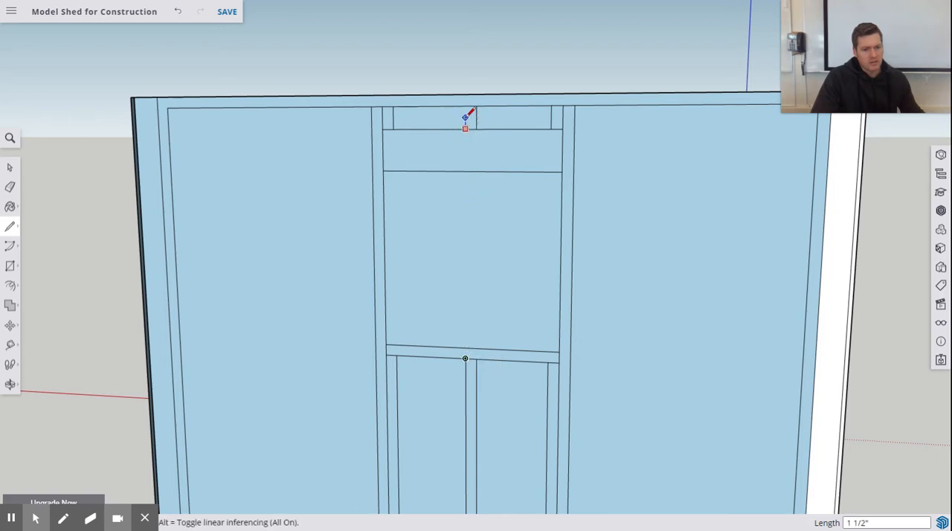
click(468, 106)
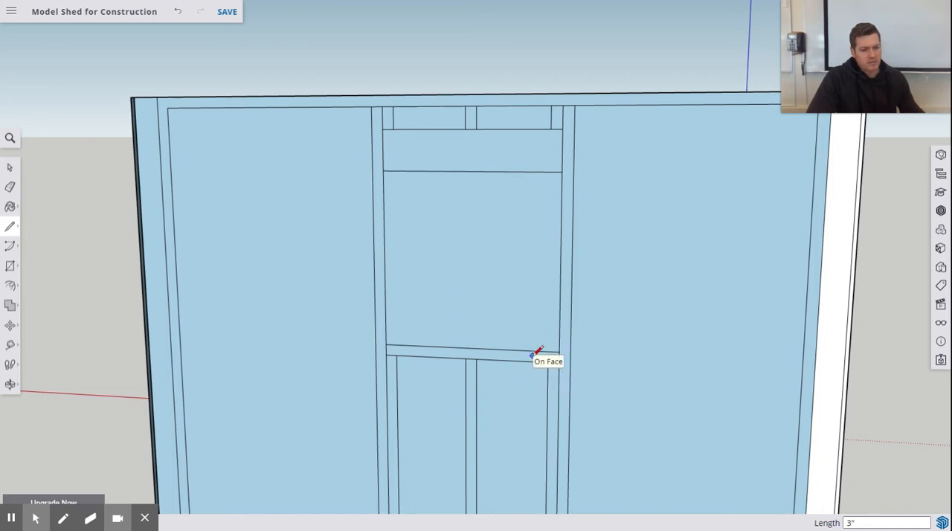
scroll(491, 349, down, 6)
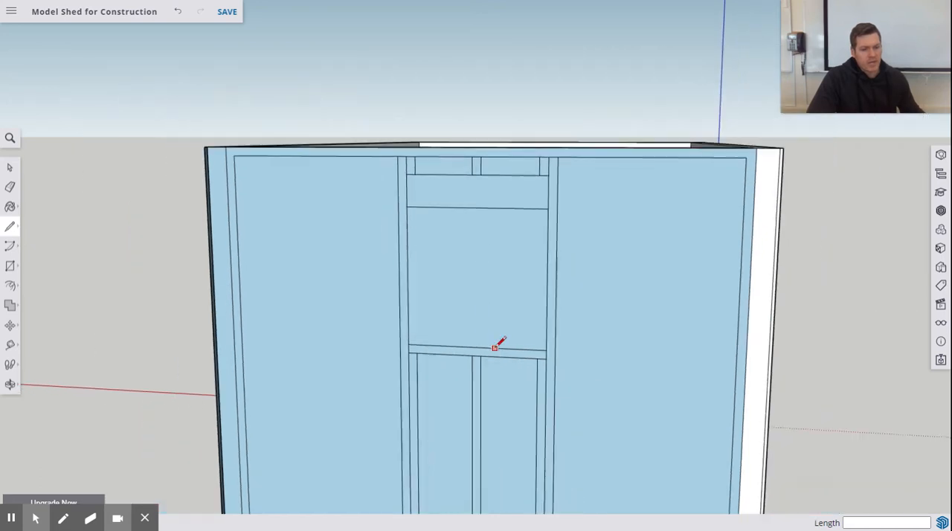
Step: Draw a 13.25" line along the top edge of the floor's rim joist, starting from the end wall's right corner
scroll(372, 164, down, 2)
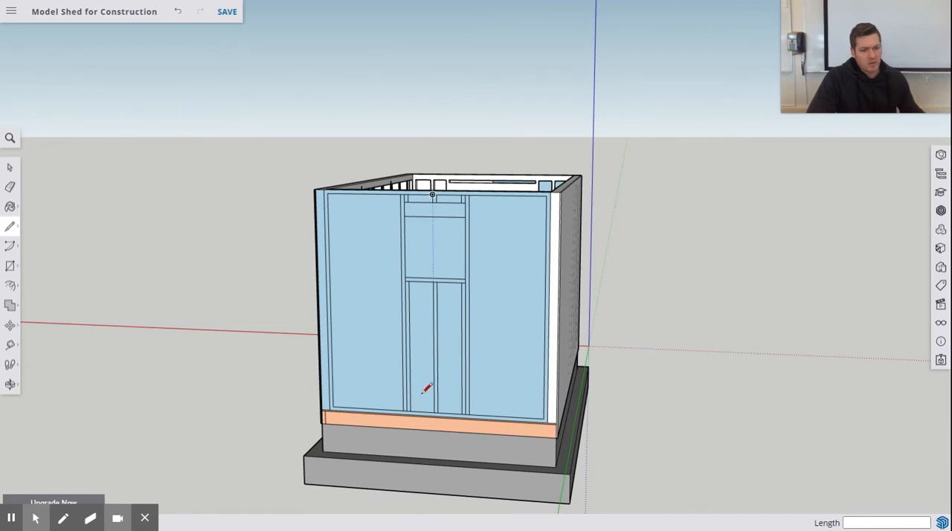
scroll(426, 388, up, 2)
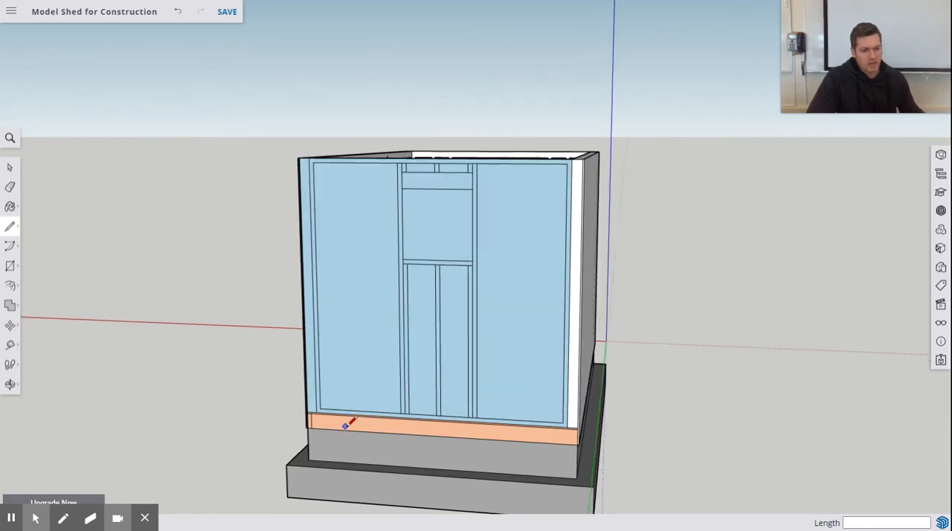
scroll(582, 422, up, 4)
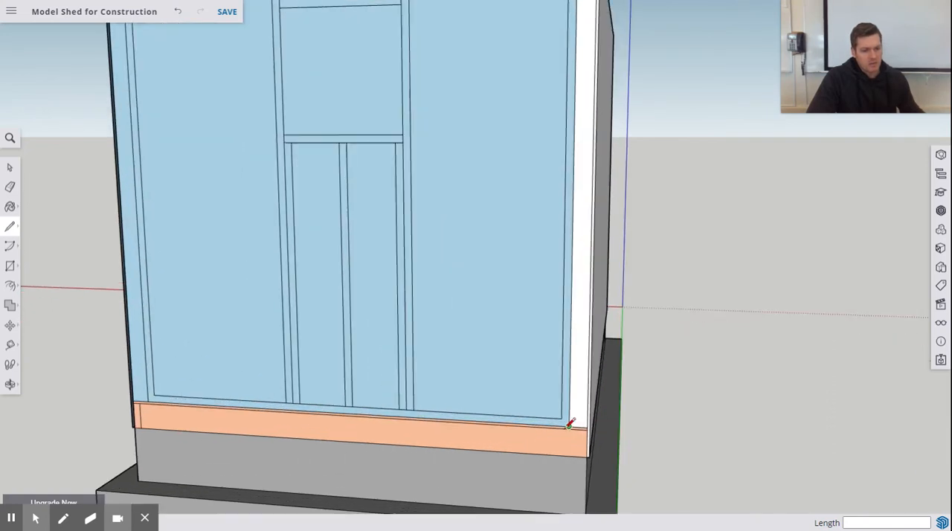
middle_drag(570, 426, 586, 416)
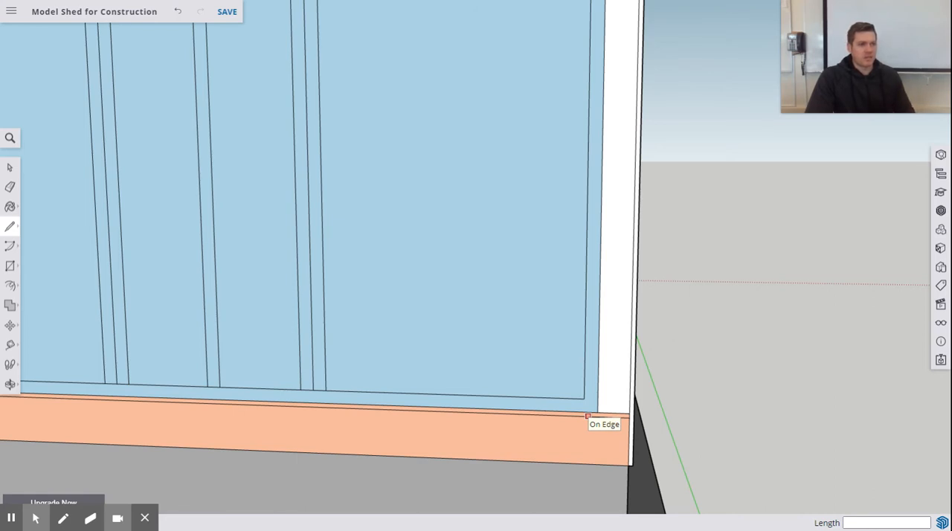
click(629, 417)
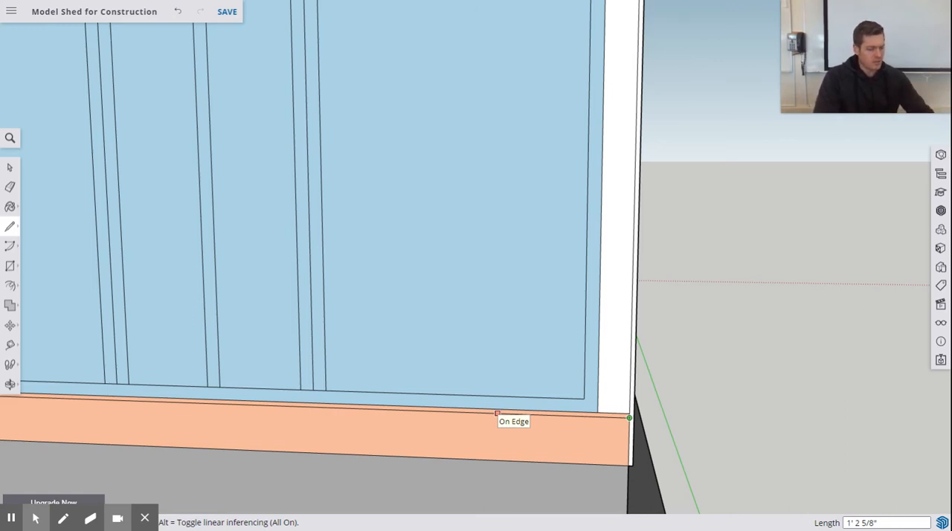
text(13.25)
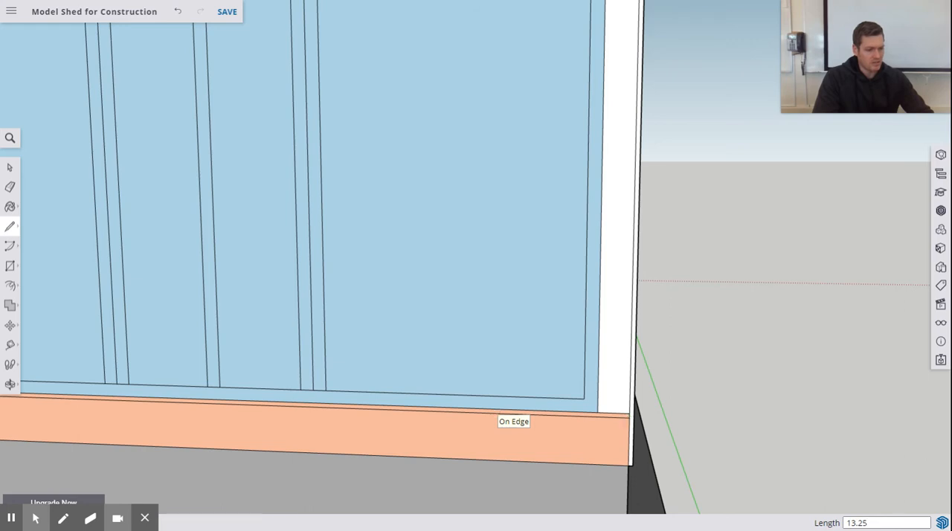
Step: Draw a 7' 5" vertical line from the end of the 13.25" offset up to the underside of the top plate
click(509, 412)
scroll(511, 209, up, 2)
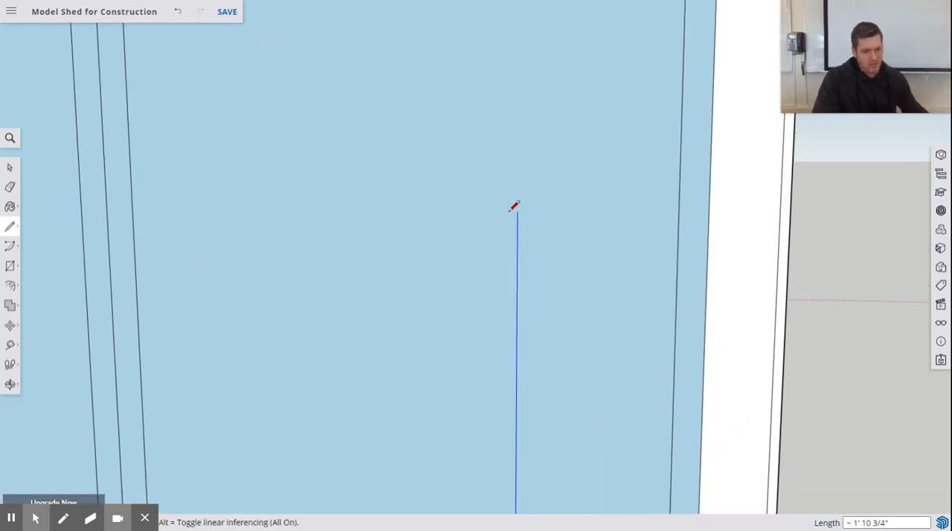
scroll(513, 207, down, 5)
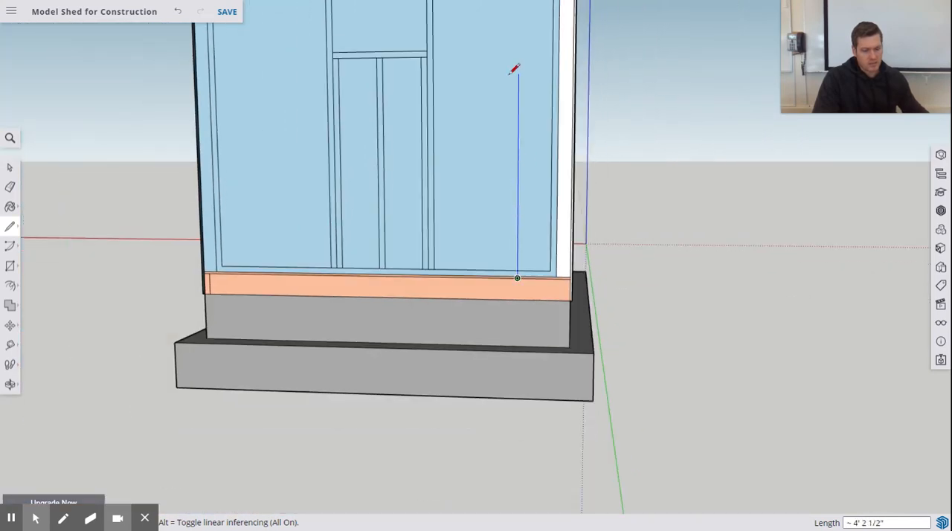
shift+middle_drag(510, 76, 471, 320)
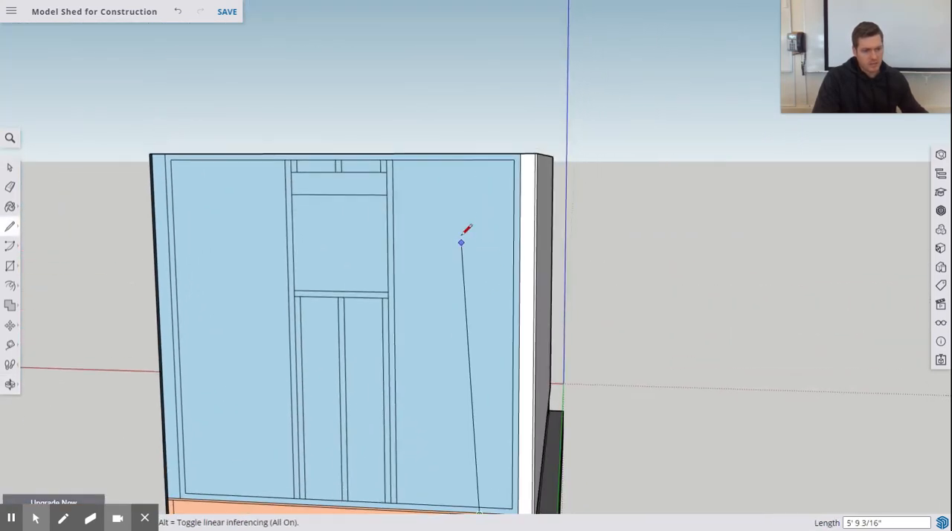
click(480, 158)
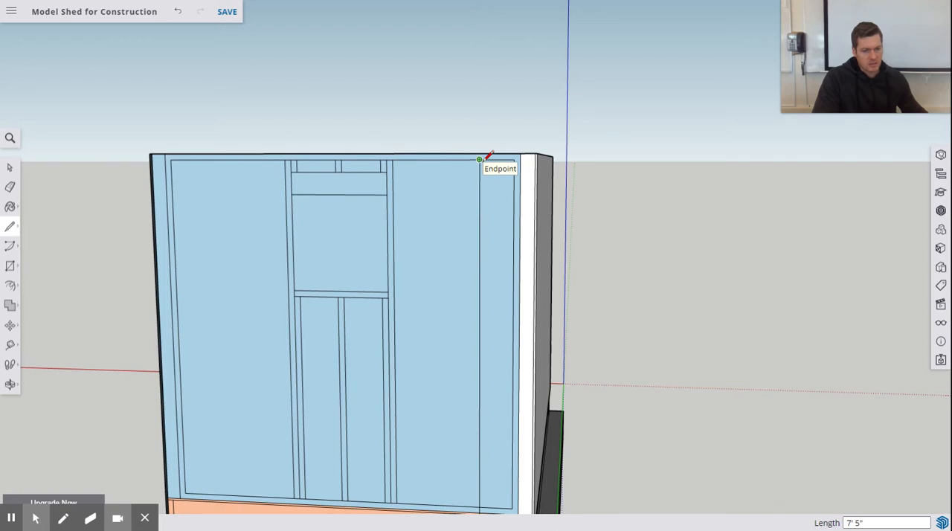
Step: Draw the stud's second edge, a 7' 3" vertical line 1.5" toward the window, from the top plate to the bottom plate
click(481, 159)
scroll(477, 158, up, 4)
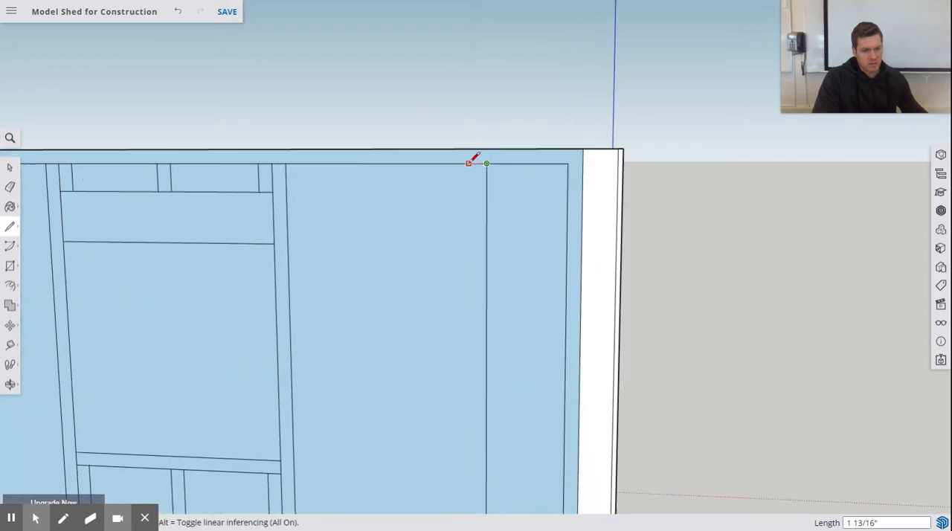
text(1.5)
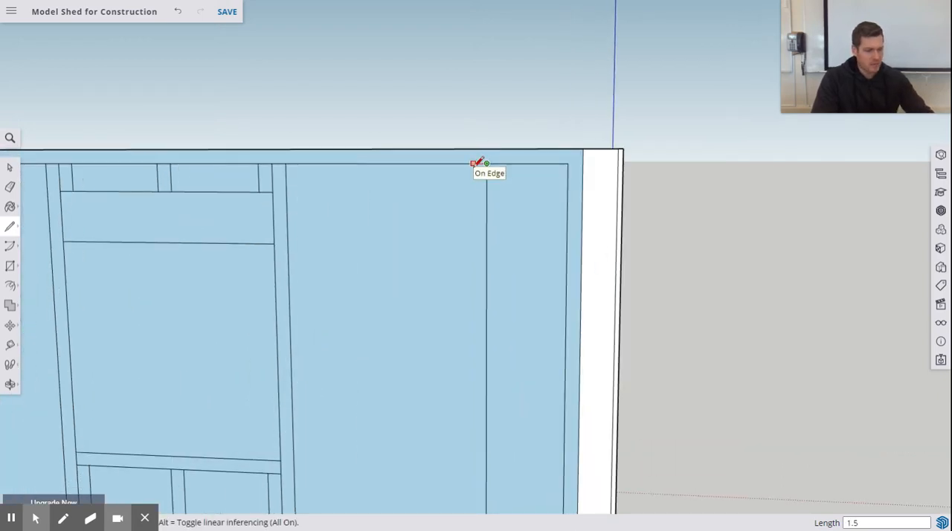
key(Return)
click(471, 163)
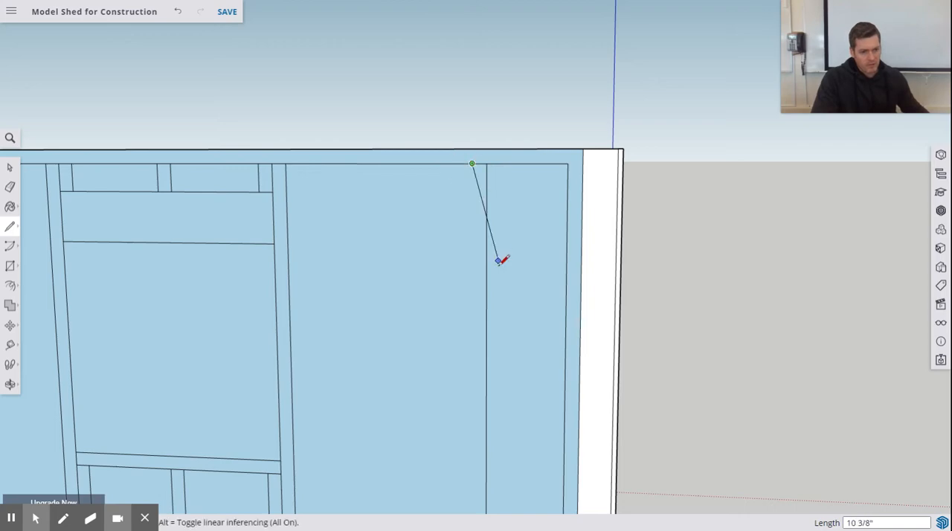
scroll(450, 323, up, 3)
scroll(447, 321, down, 4)
scroll(446, 320, down, 5)
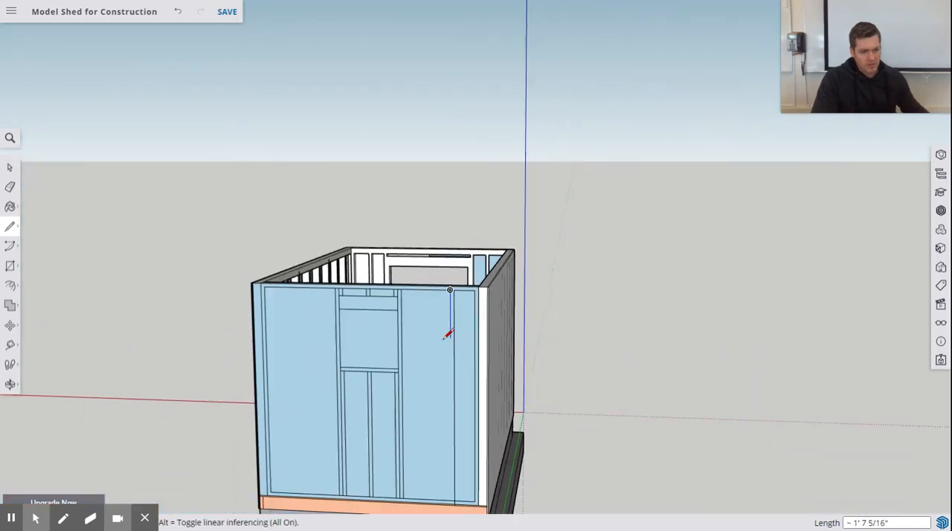
middle_drag(446, 402, 450, 246)
scroll(435, 319, up, 2)
scroll(439, 319, up, 3)
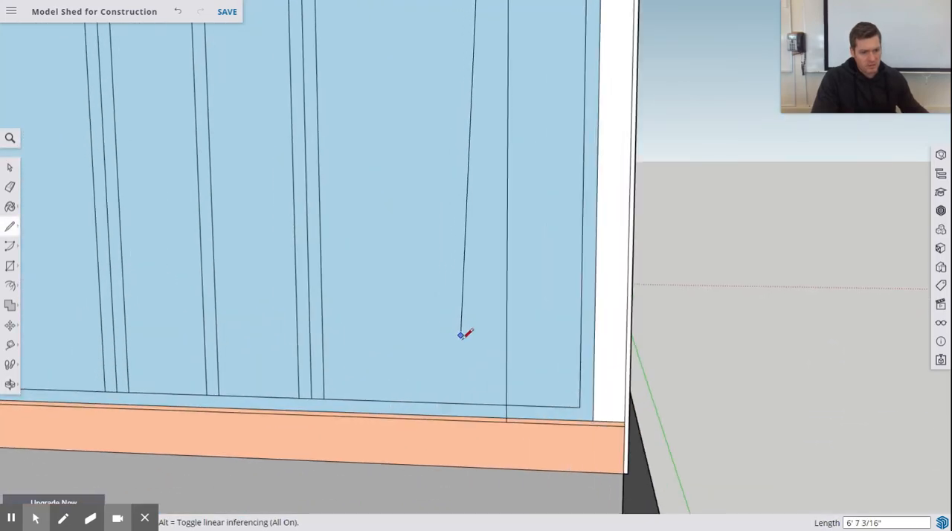
click(493, 402)
Step: Erase the excess of the new stud's edge line that runs below the top of the bottom plate
click(10, 186)
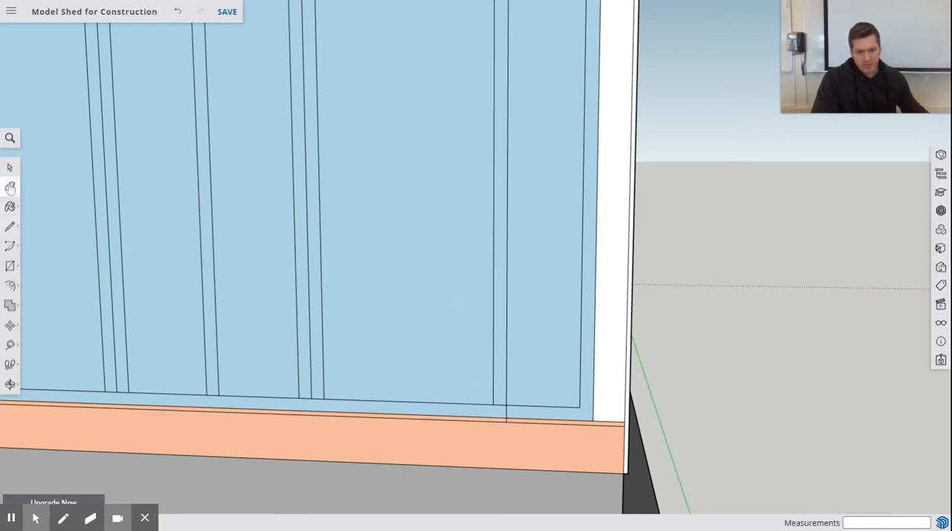
scroll(526, 414, up, 4)
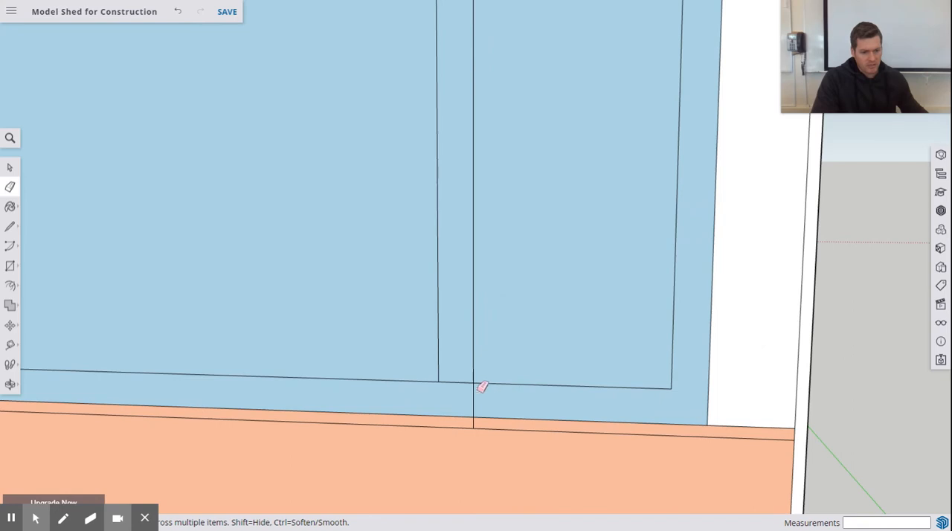
click(474, 390)
scroll(520, 281, down, 3)
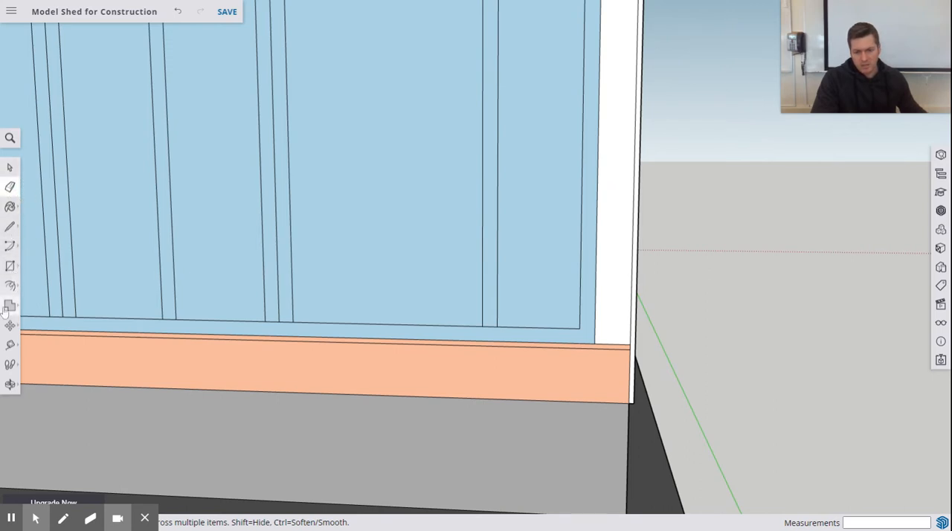
Step: Measure with the Tape Measure from the new stud's base toward the end wall's right corner
click(9, 345)
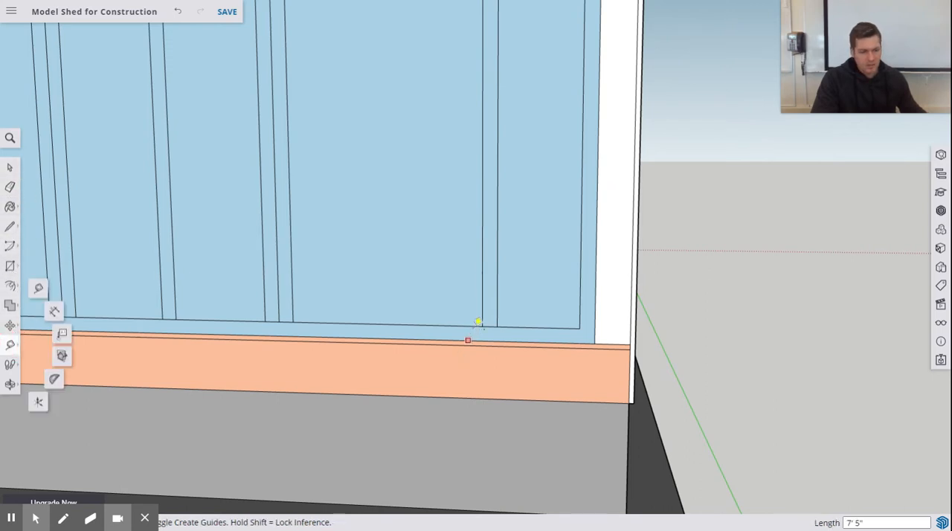
click(492, 324)
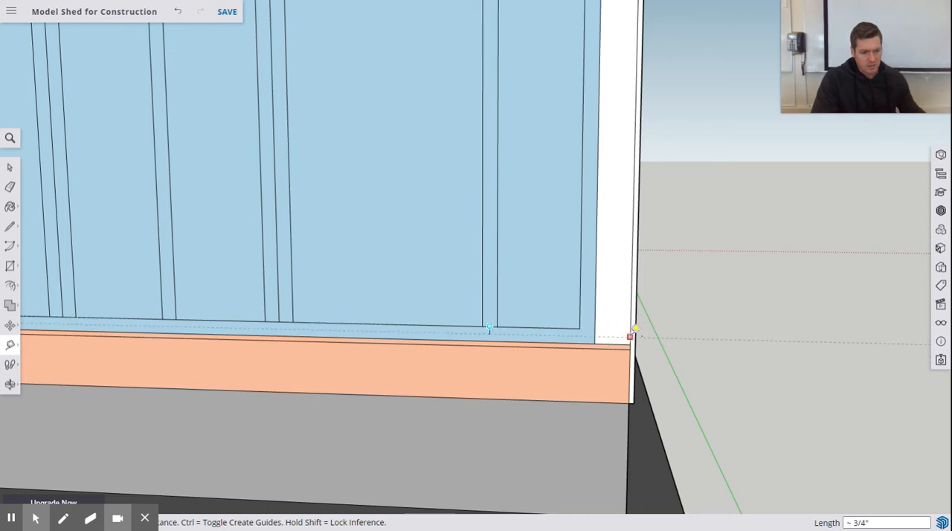
key(Escape)
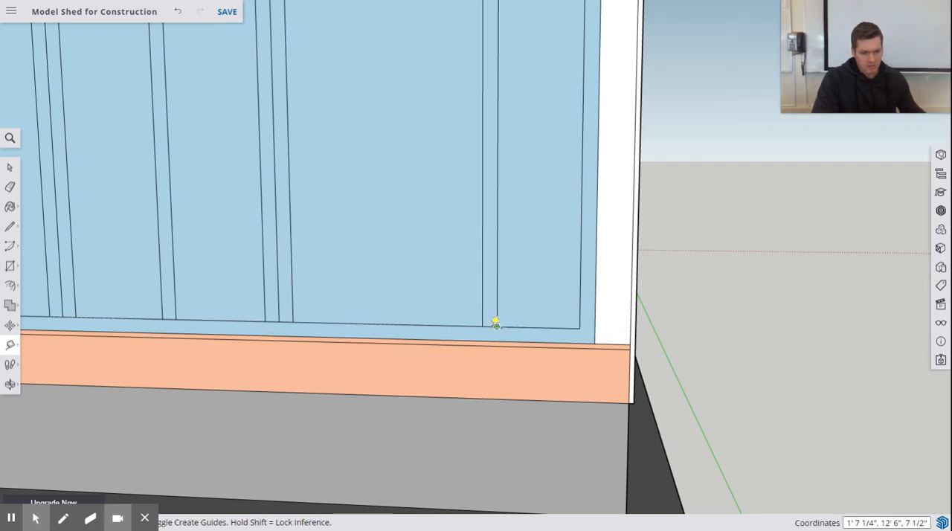
click(491, 325)
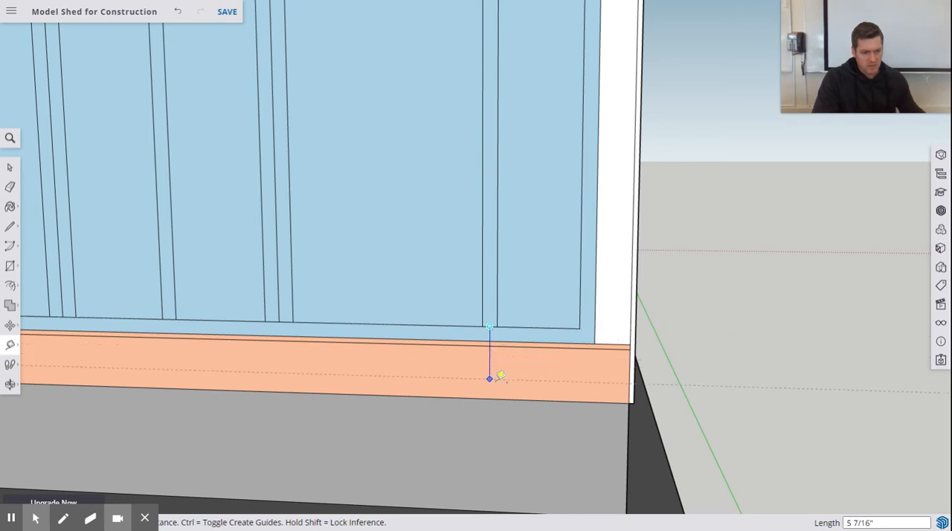
click(650, 323)
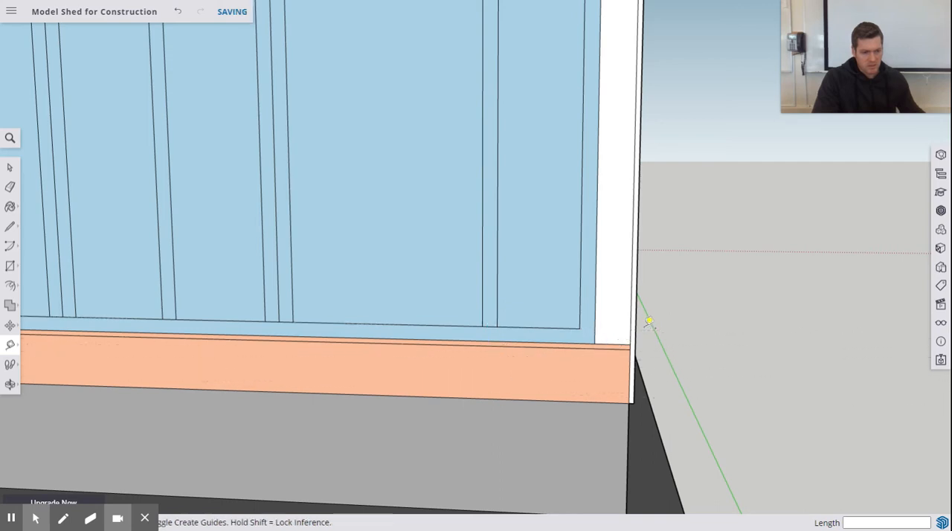
click(496, 326)
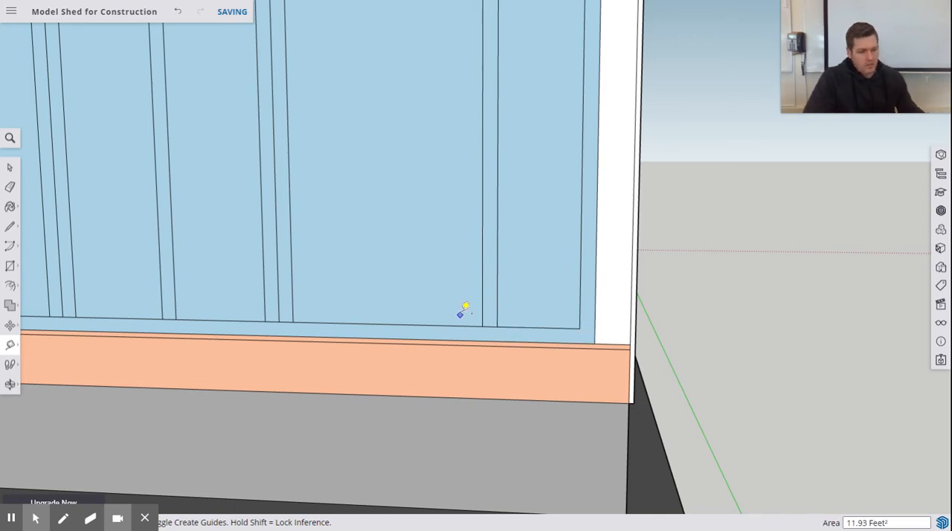
click(496, 326)
Step: Measure the distances from the stud beside the opposite wall's opening to the corner stud and the inside wall corner
scroll(409, 293, down, 6)
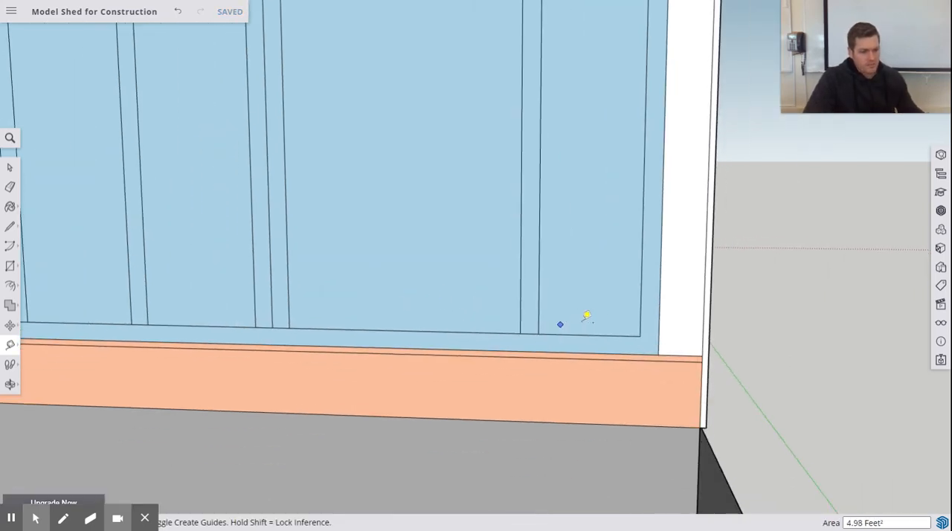
scroll(598, 246, down, 6)
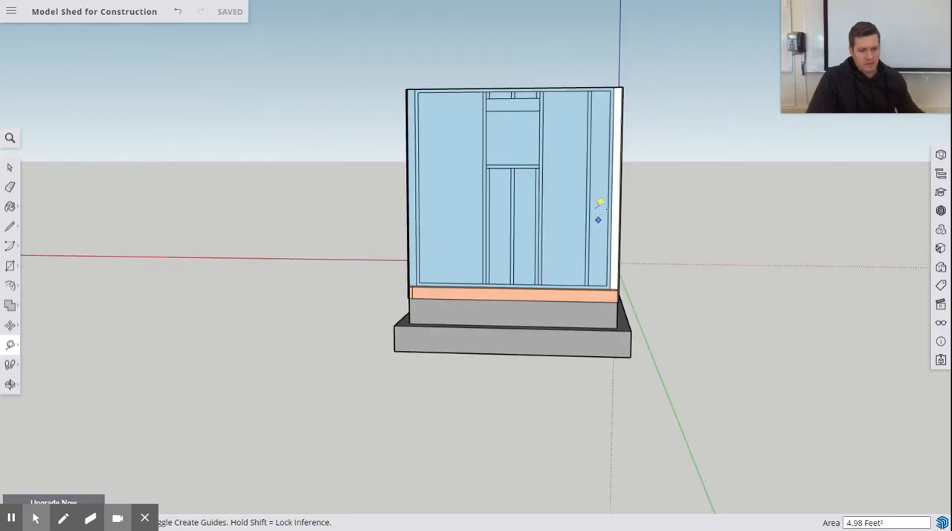
middle_drag(600, 204, 569, 381)
scroll(591, 253, up, 8)
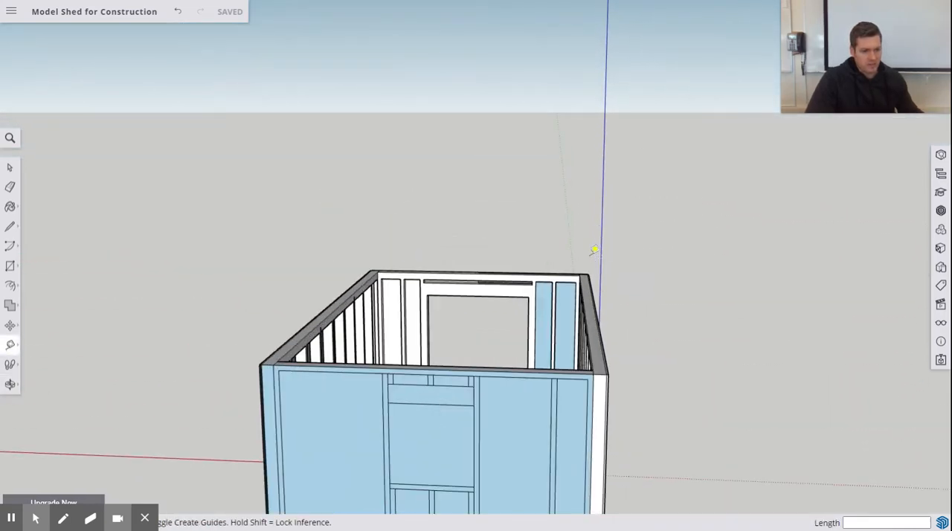
middle_drag(497, 310, 645, 317)
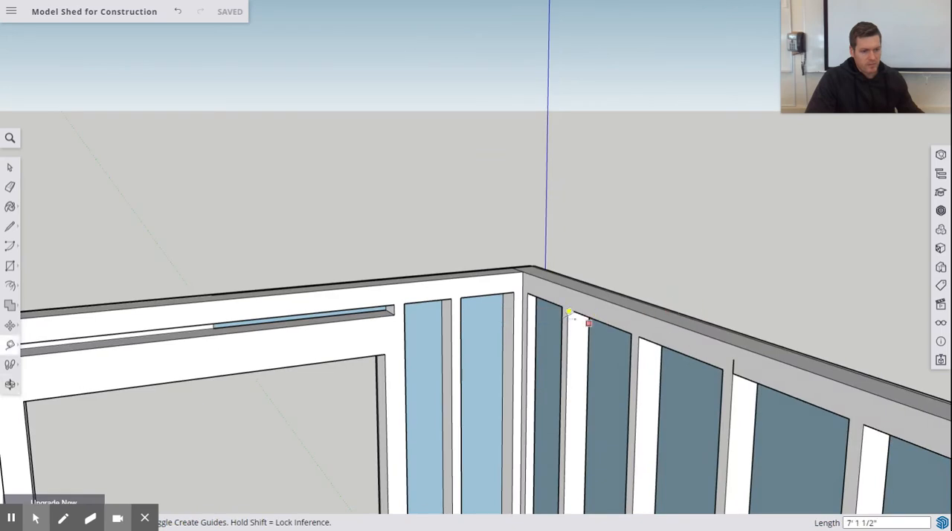
click(461, 297)
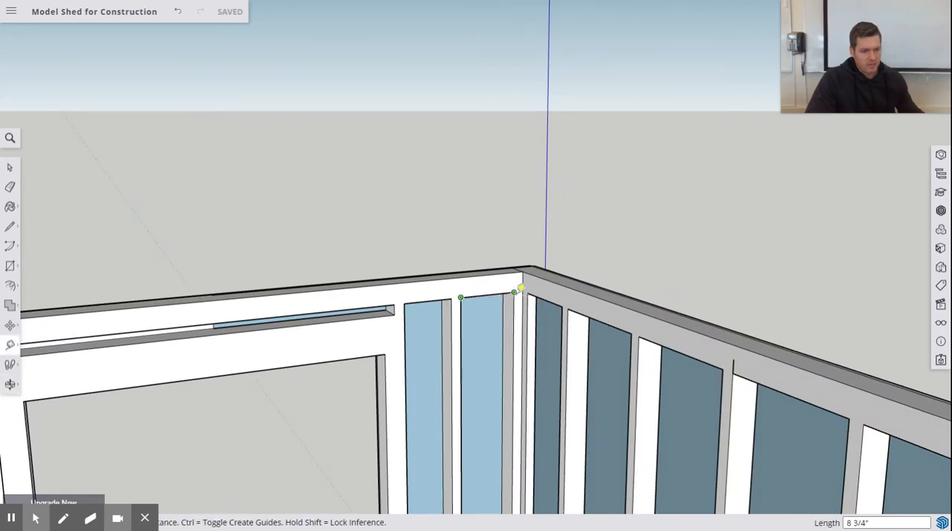
click(505, 290)
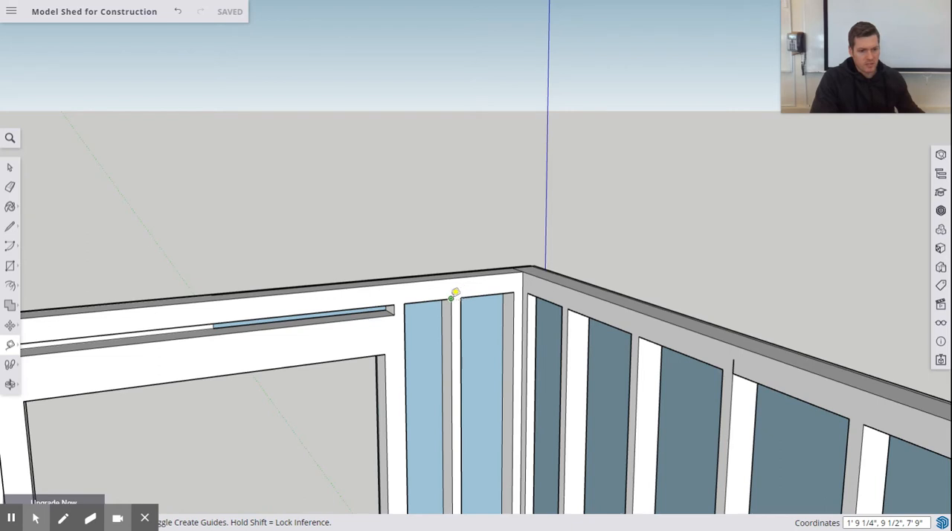
click(451, 297)
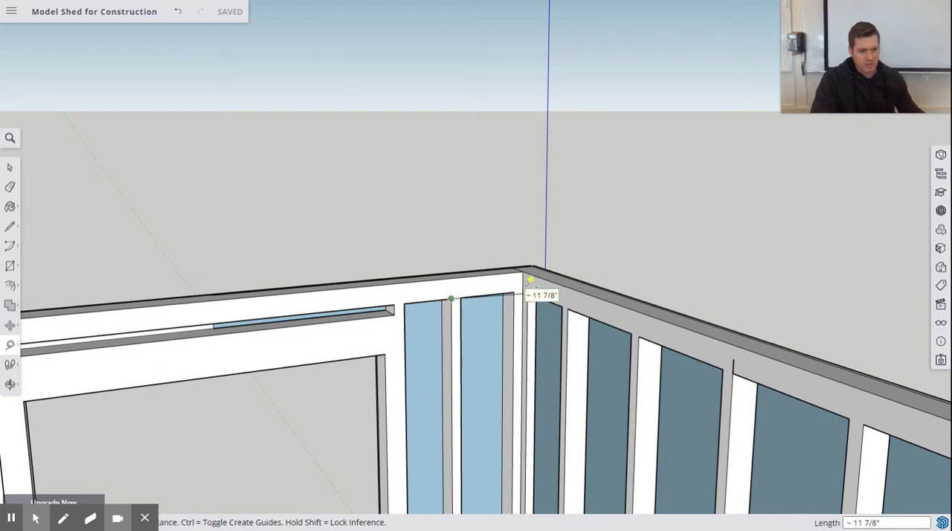
click(524, 280)
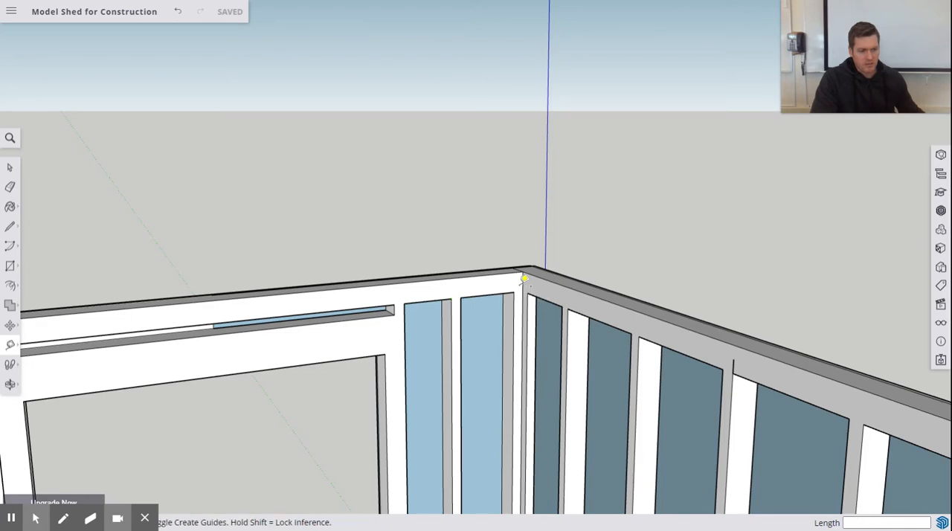
Step: Measure from the top of the new stud's window-side edge across to the end wall's outer framing edge
scroll(517, 333, down, 5)
middle_drag(521, 331, 579, 356)
scroll(579, 356, up, 5)
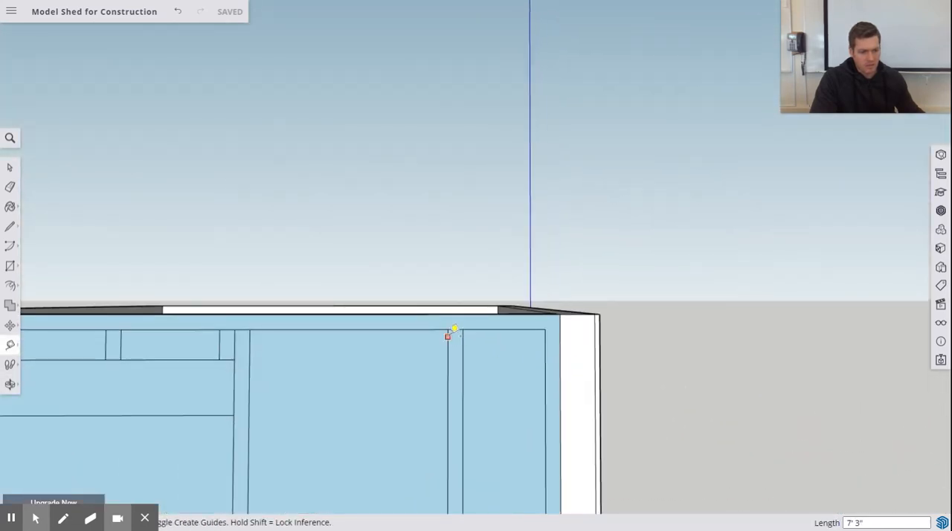
click(447, 328)
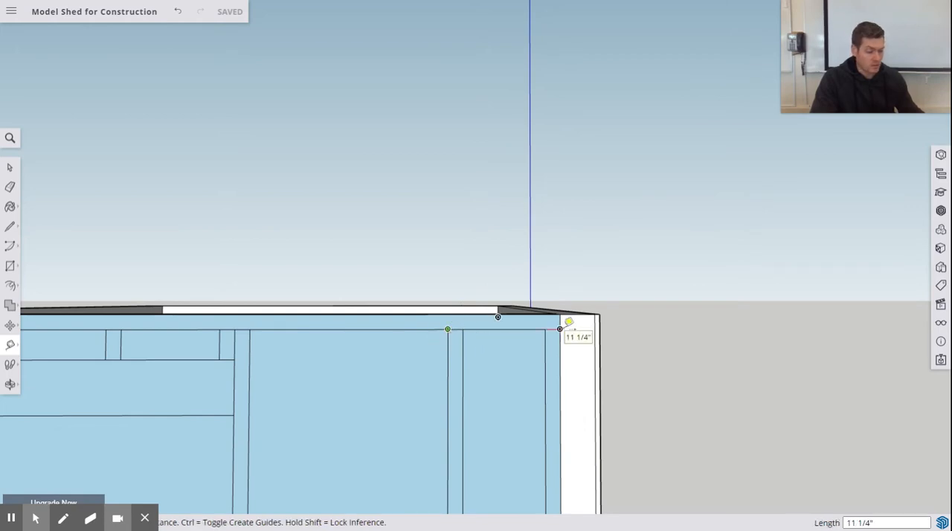
click(559, 329)
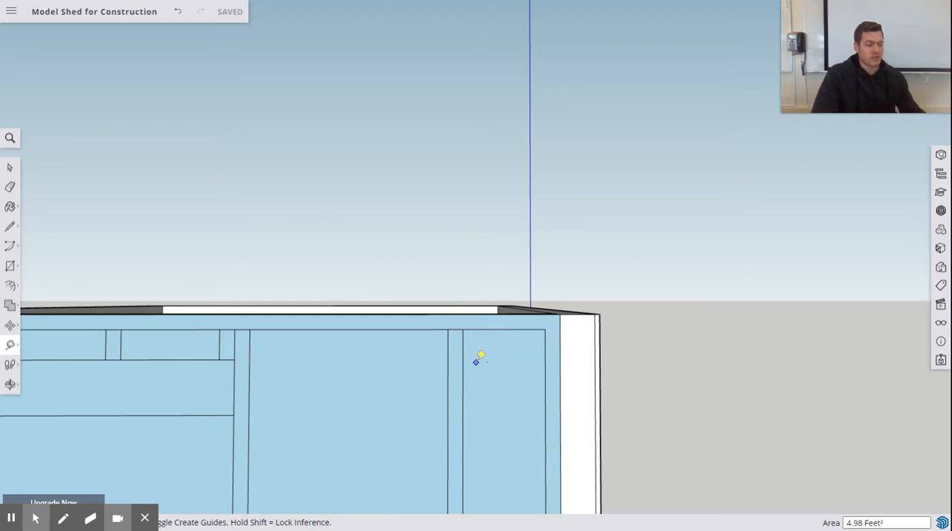
Step: Draw a 13.75" line from the end wall's left outer corner along the lower edge of the bottom plate
scroll(490, 357, up, 3)
scroll(505, 348, down, 10)
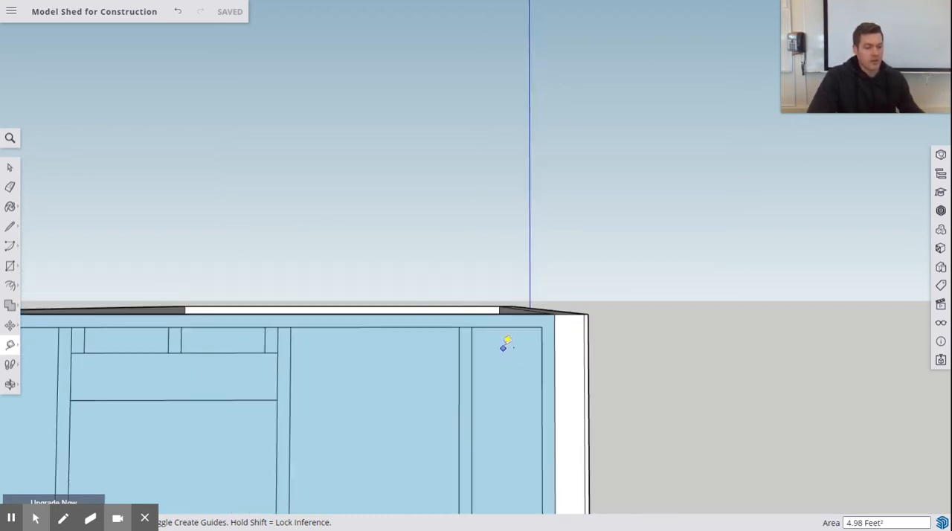
scroll(574, 385, up, 3)
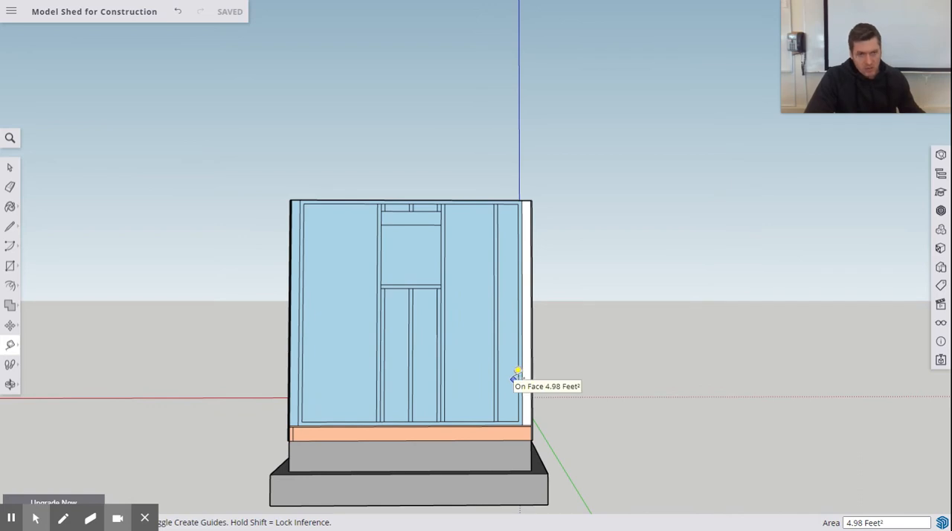
scroll(507, 420, up, 2)
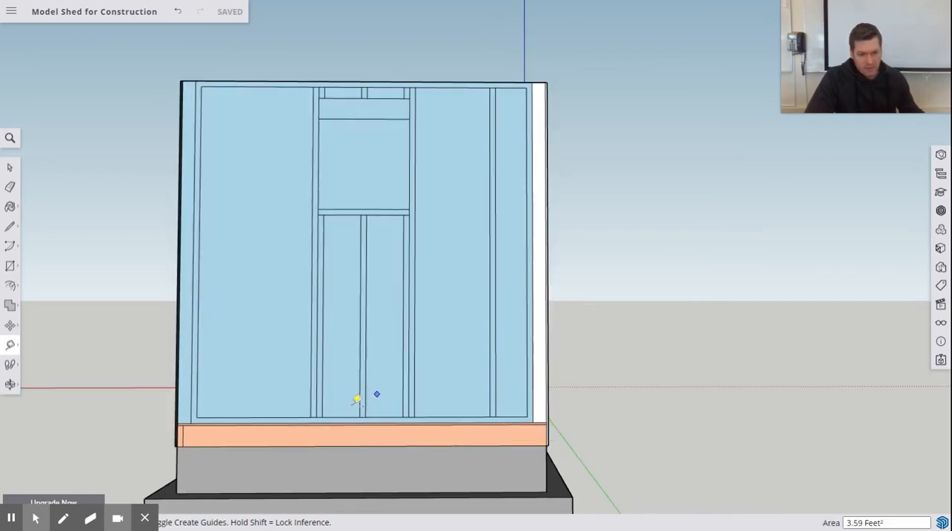
click(10, 228)
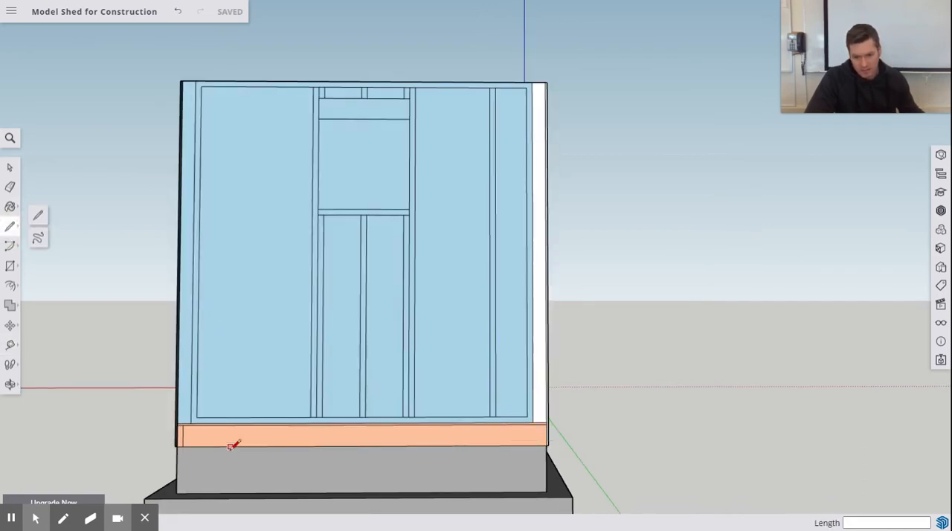
scroll(197, 433, up, 2)
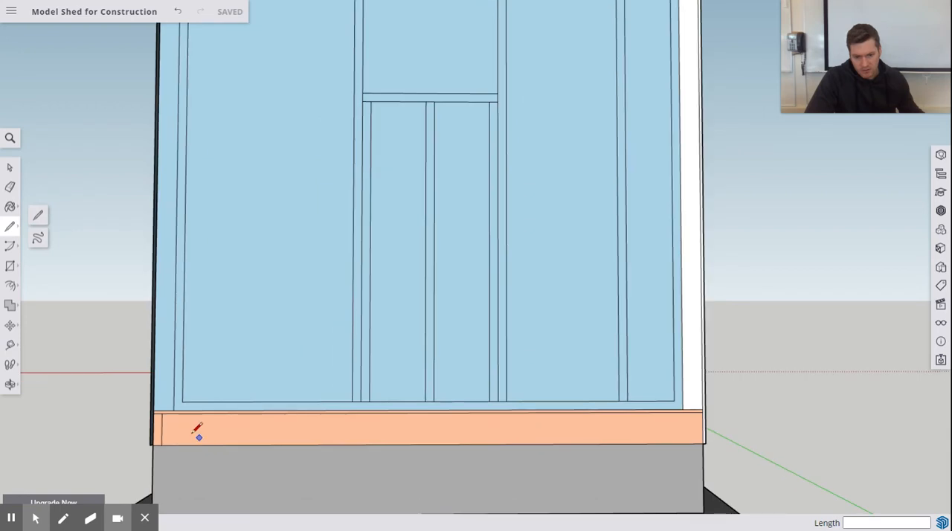
click(153, 409)
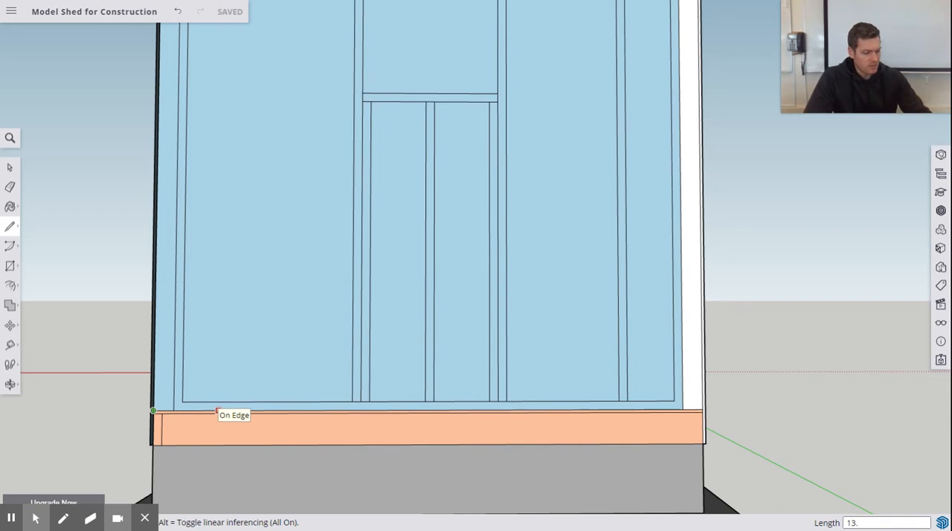
click(217, 410)
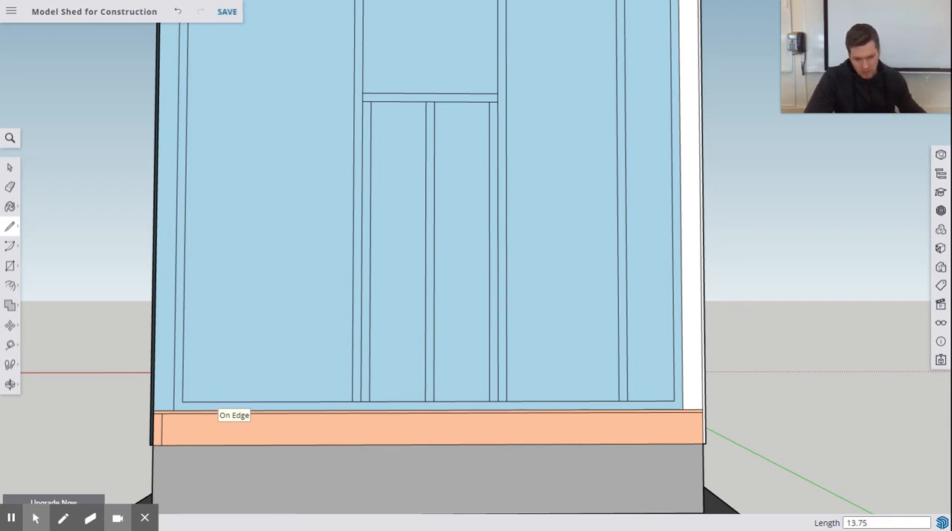
Step: Draw a vertical stud edge from the end of the 13.75" line up to the underside of the top plate
click(233, 410)
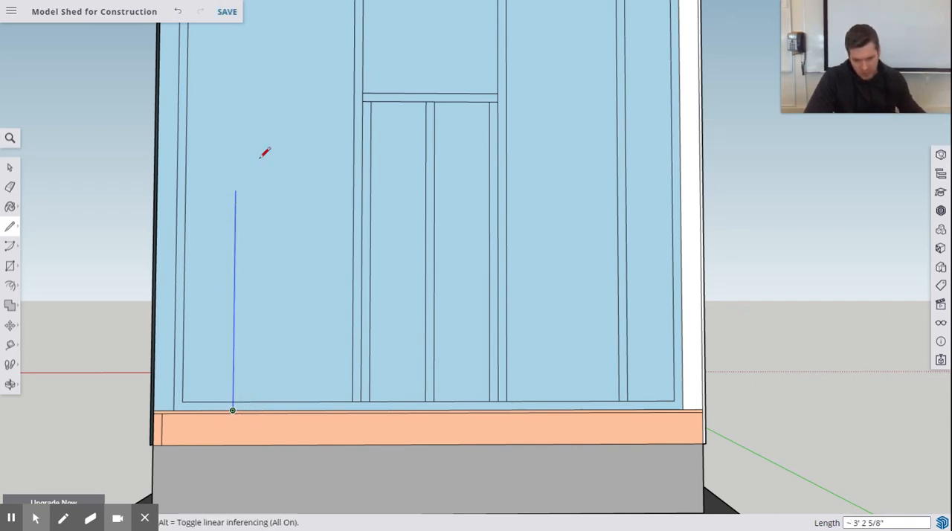
shift+middle_drag(244, 129, 222, 372)
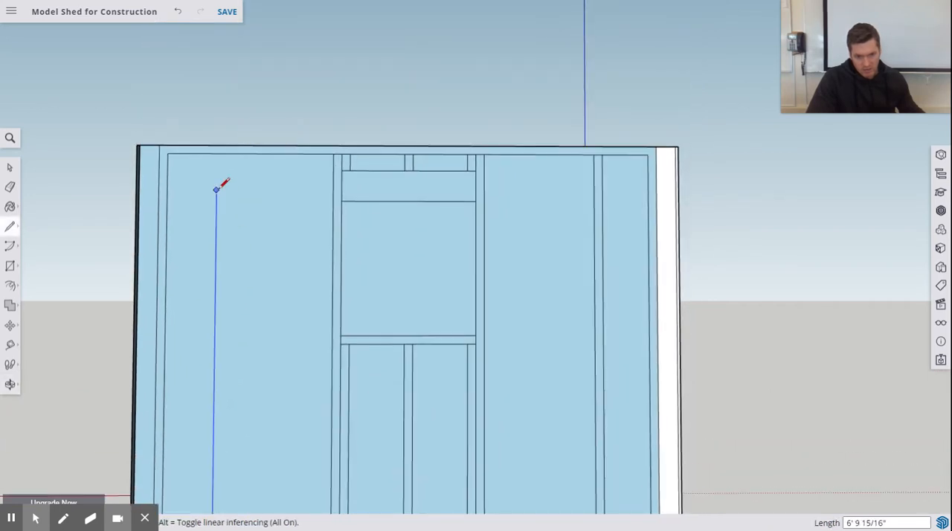
click(216, 153)
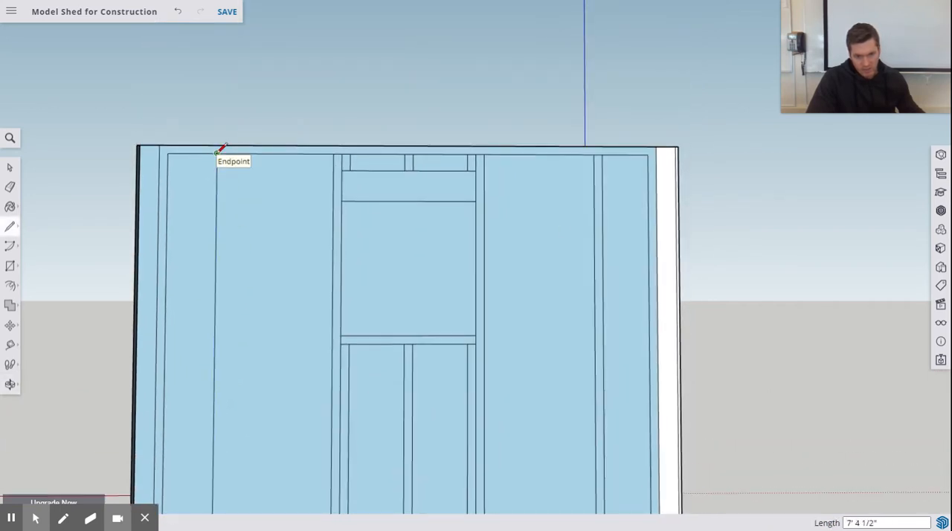
Step: Mark 1.5" toward the window along the top plate's underside and draw the stud's second edge down to the top of the bottom plate
text(1.5)
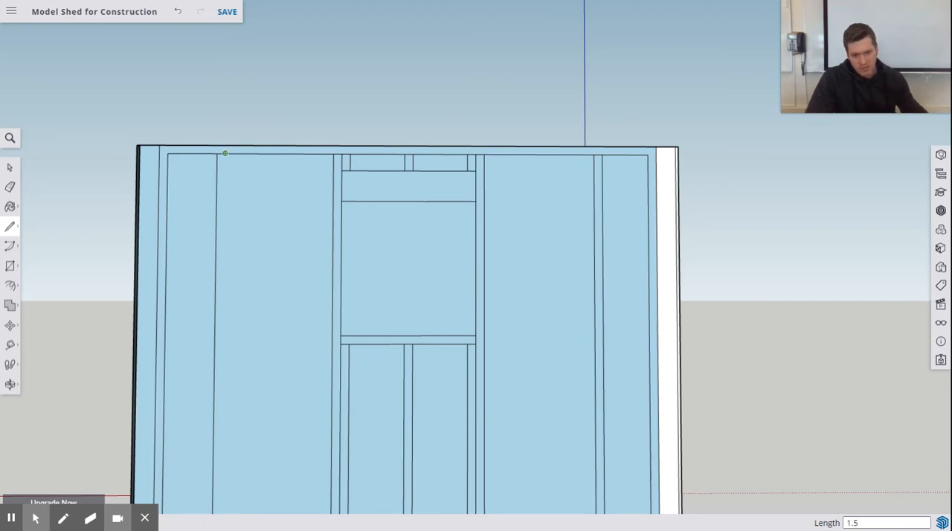
click(225, 154)
scroll(258, 292, up, 3)
scroll(258, 295, down, 3)
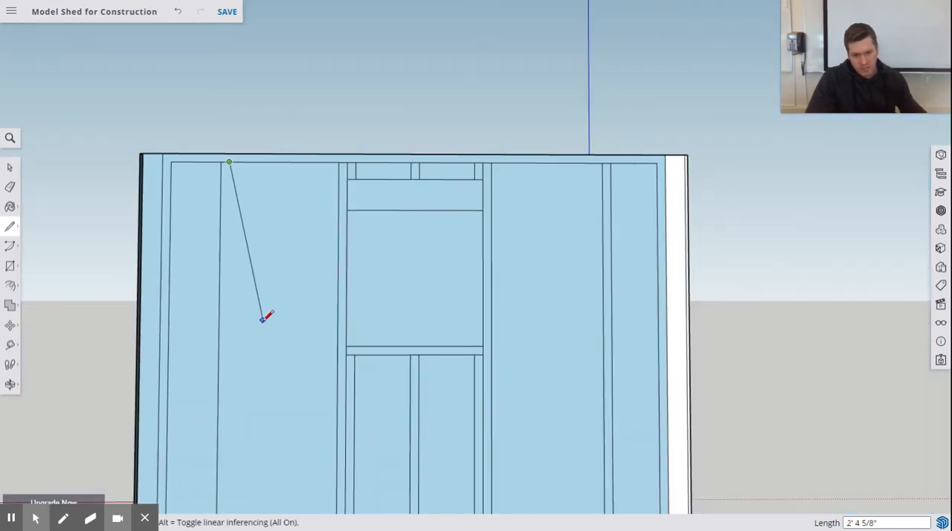
scroll(264, 323, down, 2)
shift+middle_drag(266, 324, 270, 164)
scroll(243, 374, up, 3)
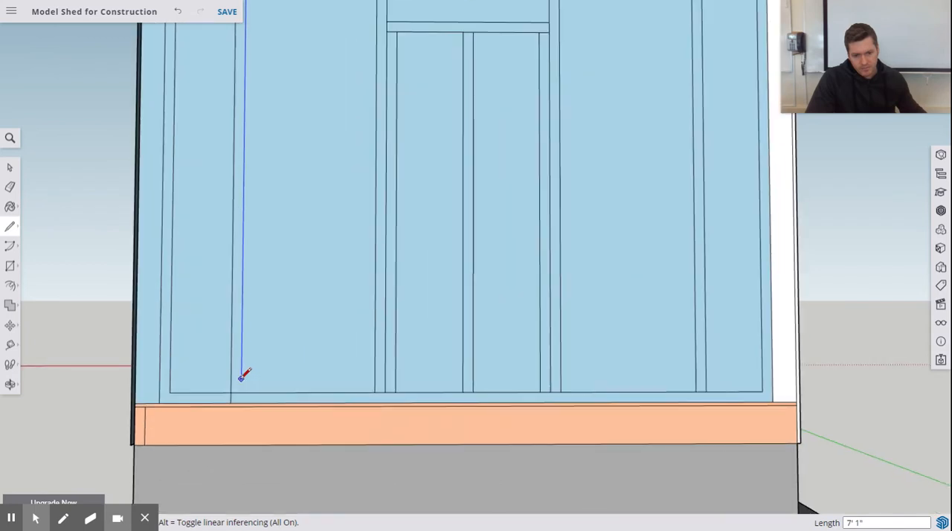
scroll(242, 376, up, 1)
click(240, 394)
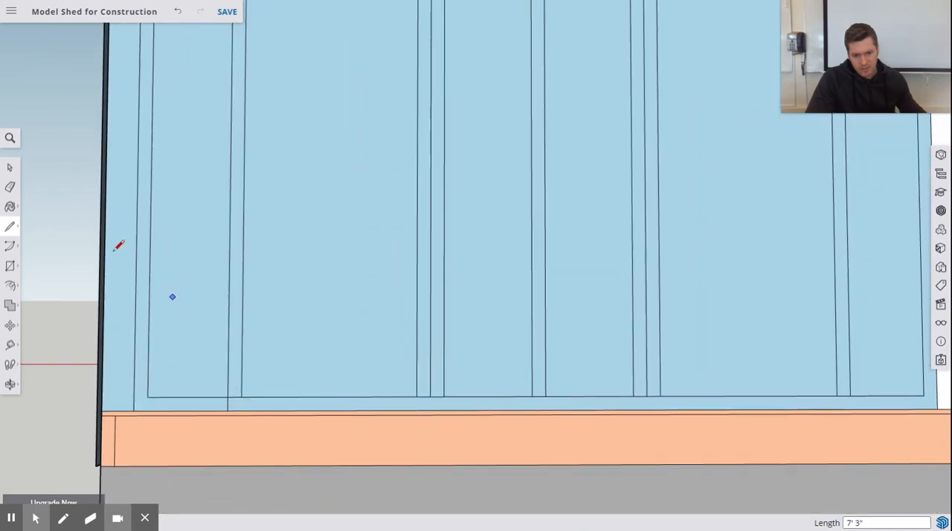
Step: Erase the left stud line's excess across the bottom plate and both edges of the existing stud between the window and the right corner
click(9, 186)
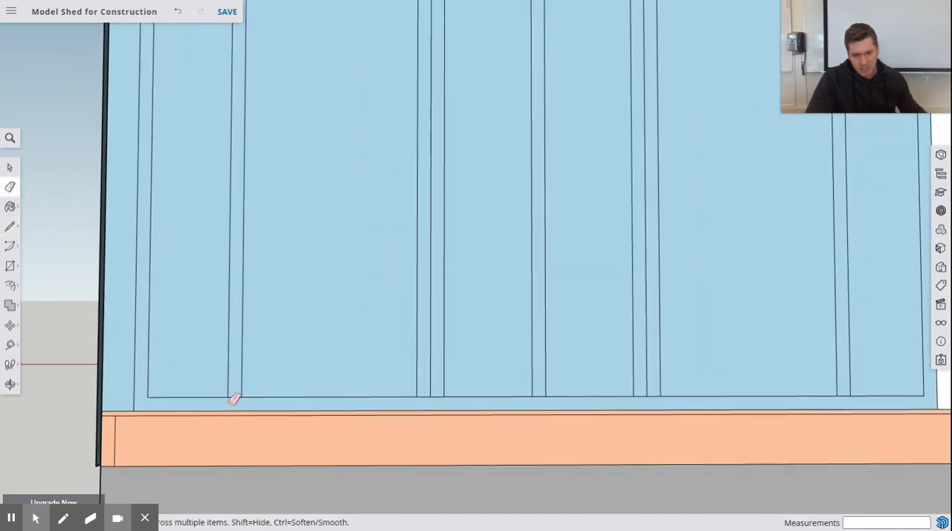
scroll(307, 361, down, 4)
scroll(676, 260, up, 3)
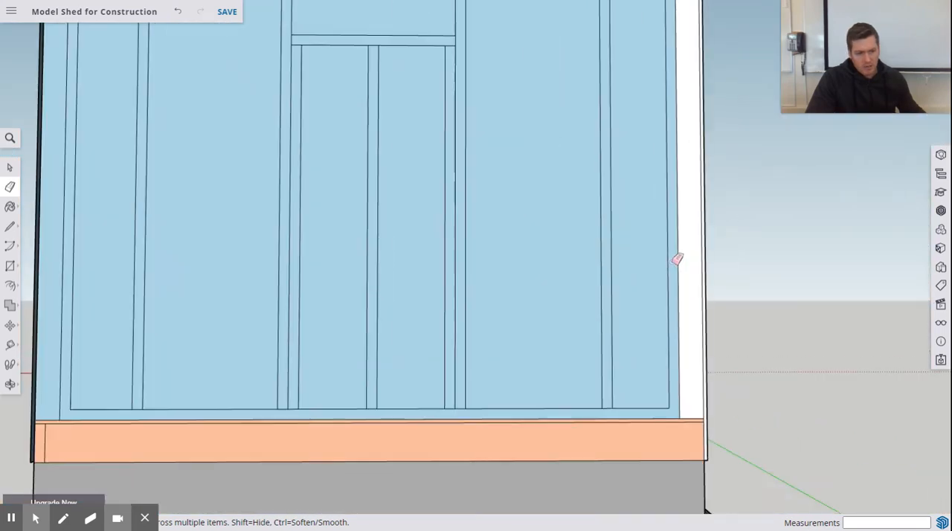
click(603, 255)
click(591, 255)
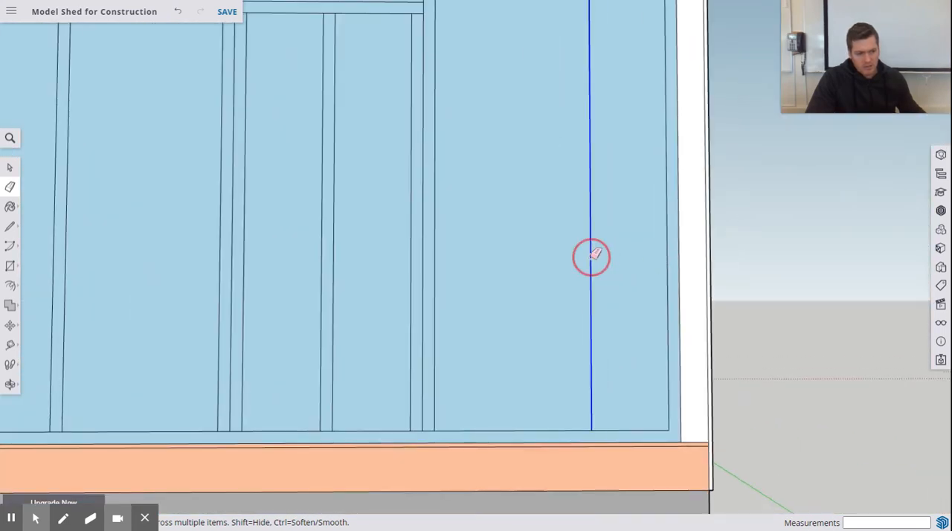
Step: Draw a 13.75" line from the end wall's right outer corner along the lower edge of the bottom plate toward the window
click(10, 227)
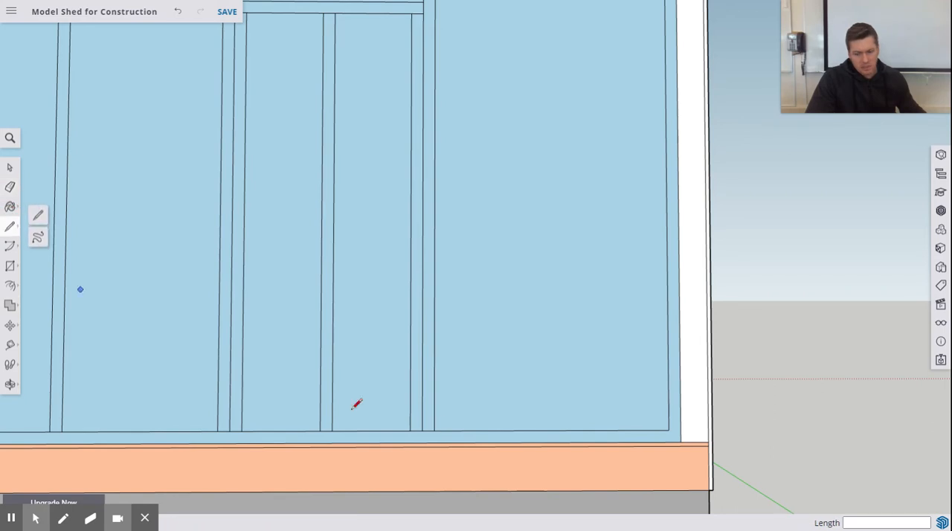
click(708, 442)
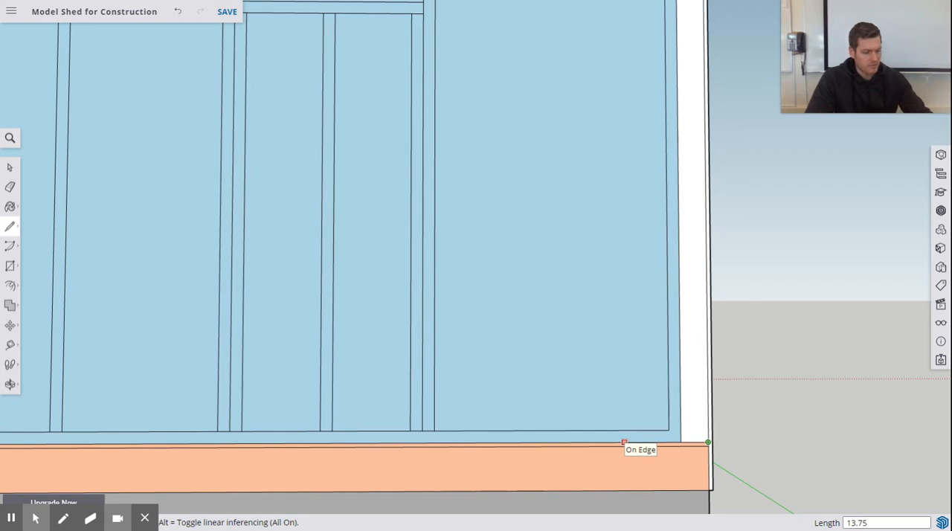
text(13.75)
key(Return)
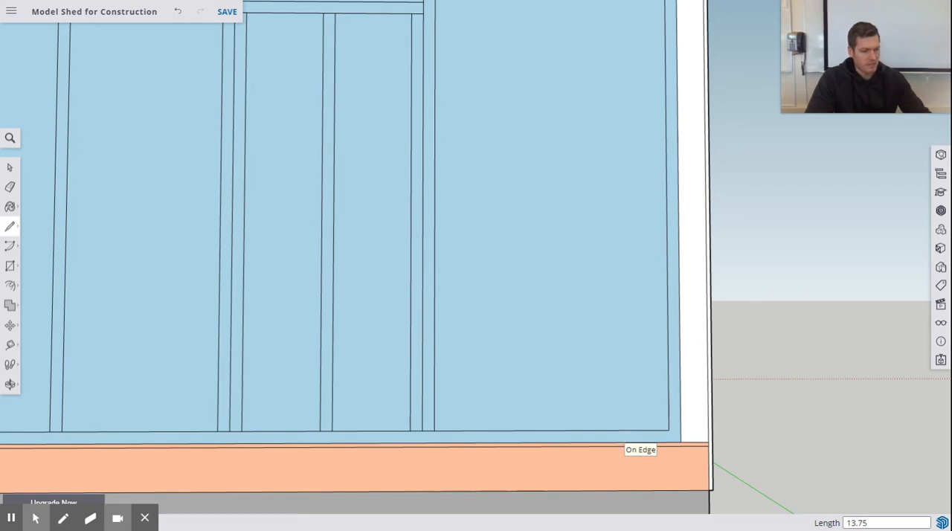
Step: Draw the right stud's outer edge vertically from the 13.75" mark to the underside of the top plate
click(599, 442)
scroll(565, 468, down, 5)
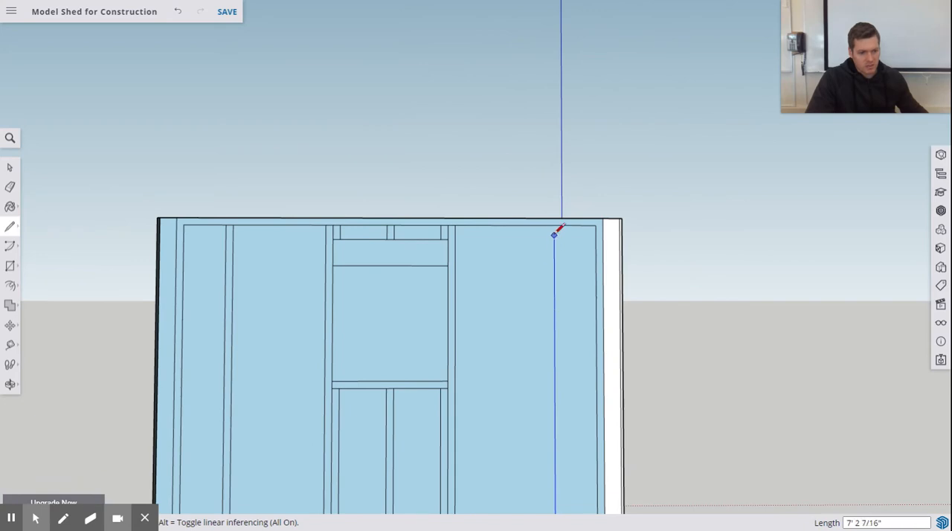
click(554, 224)
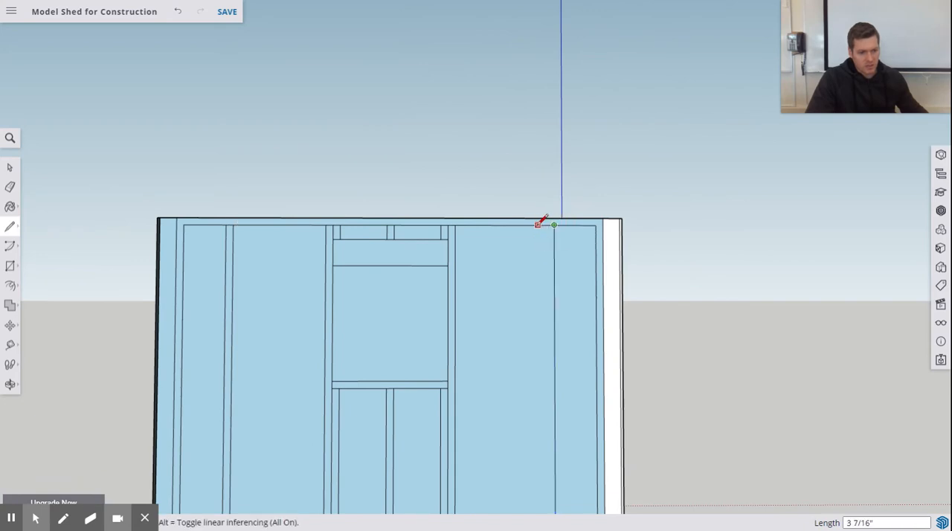
Step: Mark the right stud's 1.5" width along the top plate toward the window and draw its second edge down to the top of the bottom plate
text(1.5)
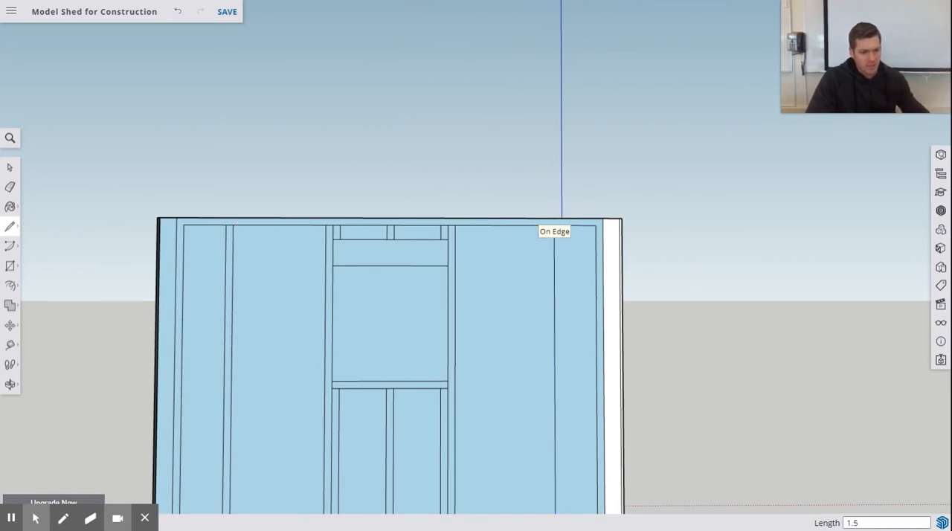
key(Return)
mouse_move(569, 313)
middle_down()
mouse_move(557, 350)
mouse_move(512, 119)
middle_up()
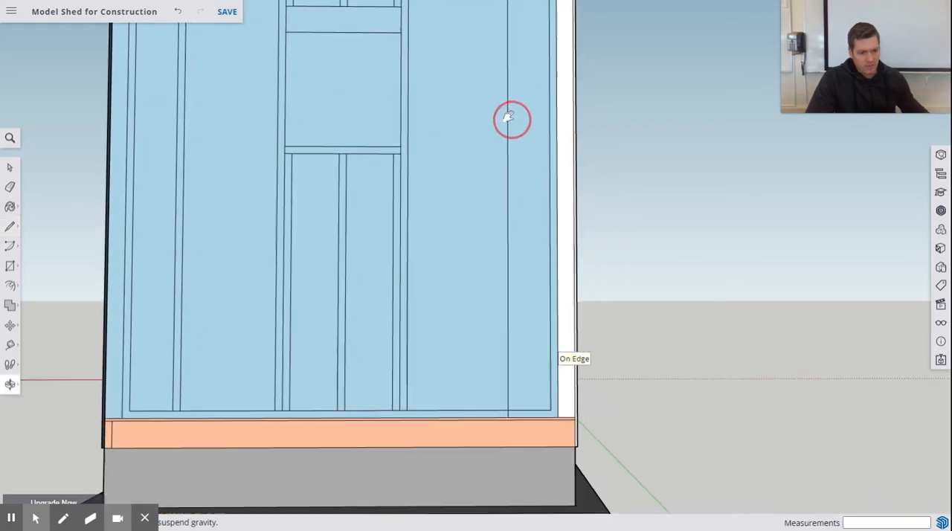
scroll(483, 372, up, 3)
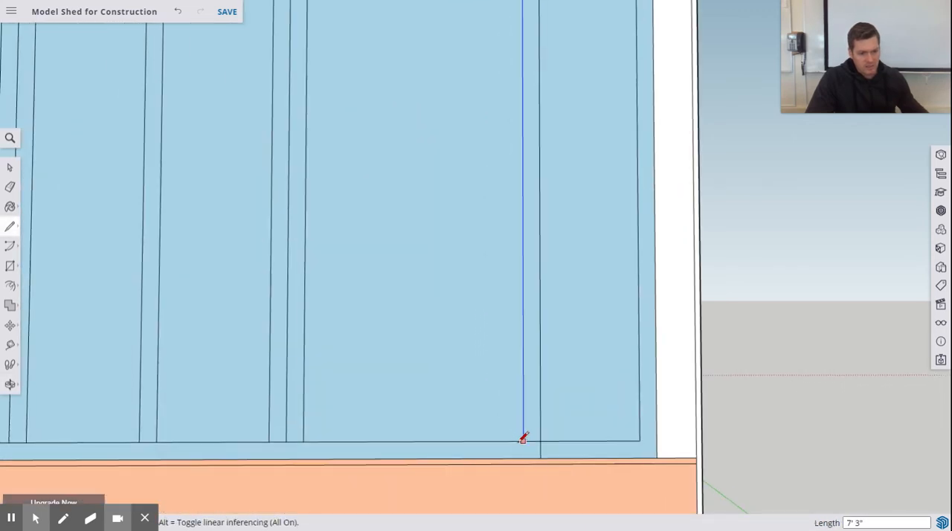
click(523, 439)
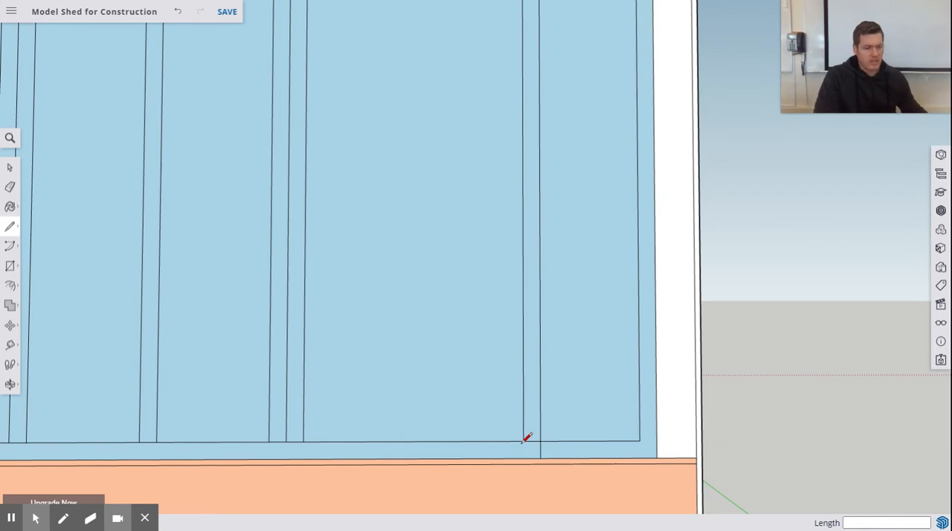
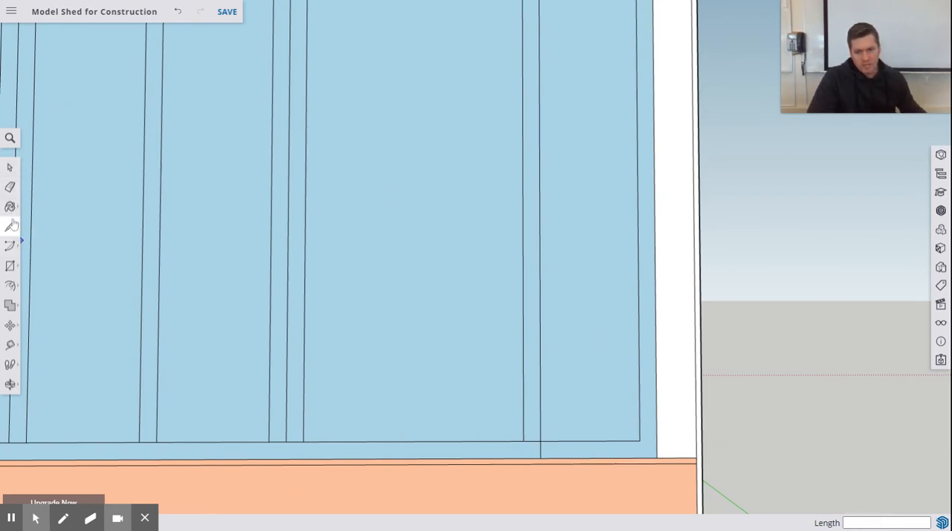
Step: Erase the right stud line's excess across the bottom plate and mark 16" along the plate's upper edge from the stud's outer edge toward the window
click(10, 187)
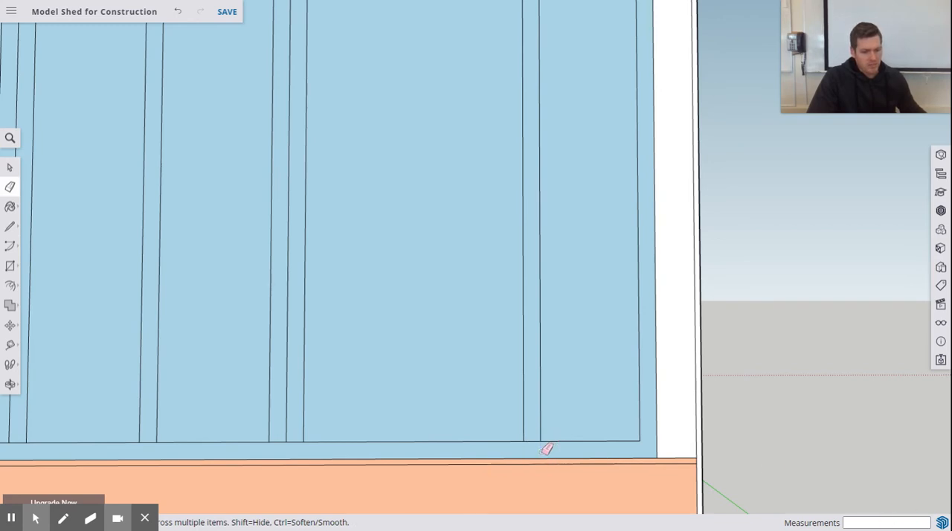
click(10, 226)
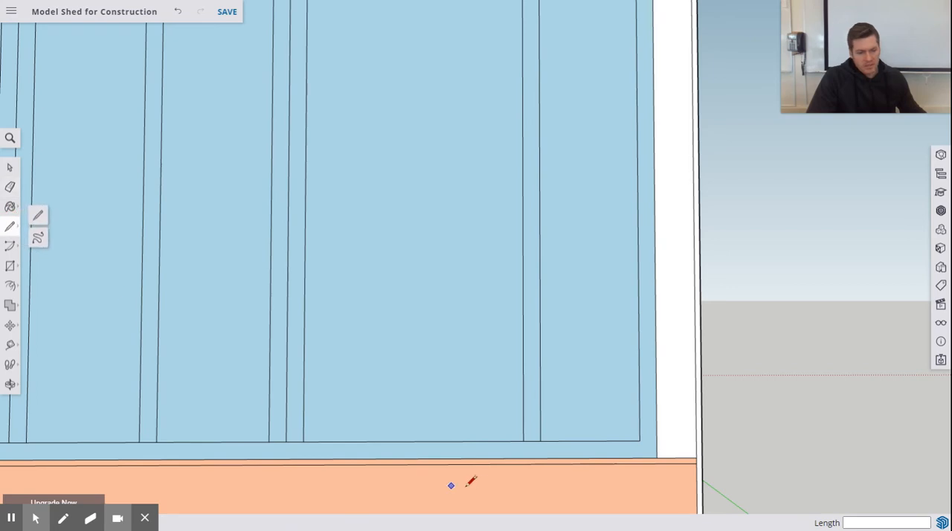
click(541, 440)
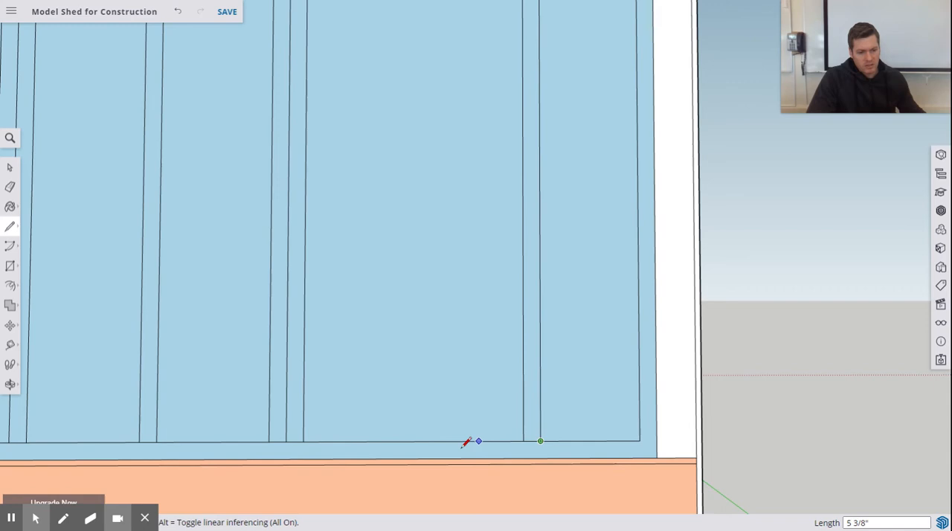
click(414, 440)
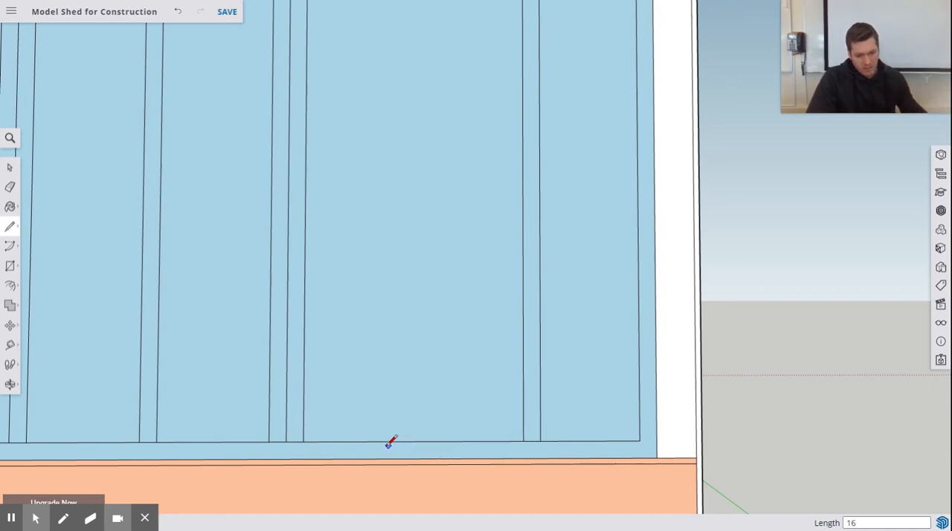
Step: Draw a vertical stud edge from the 16" mark on the bottom plate up to the underside of the top plate
click(357, 442)
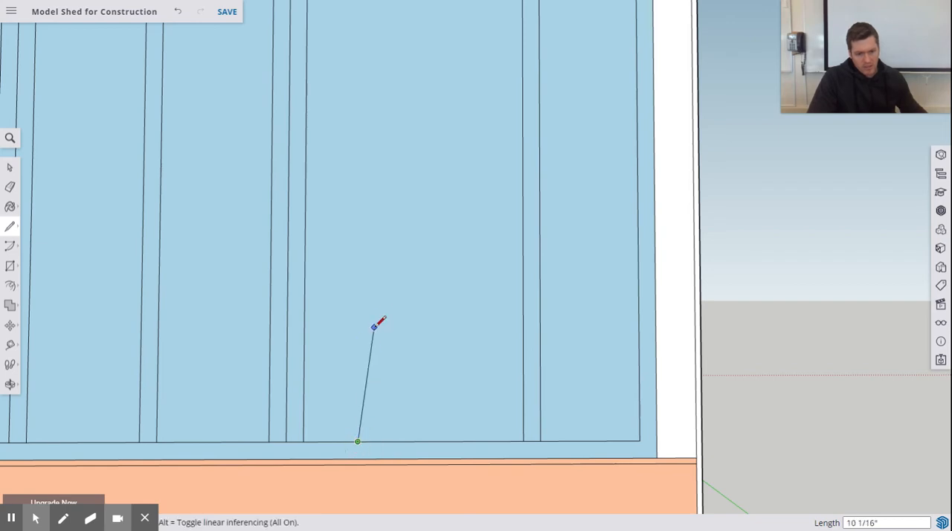
scroll(378, 300, down, 3)
shift+middle_drag(363, 152, 335, 499)
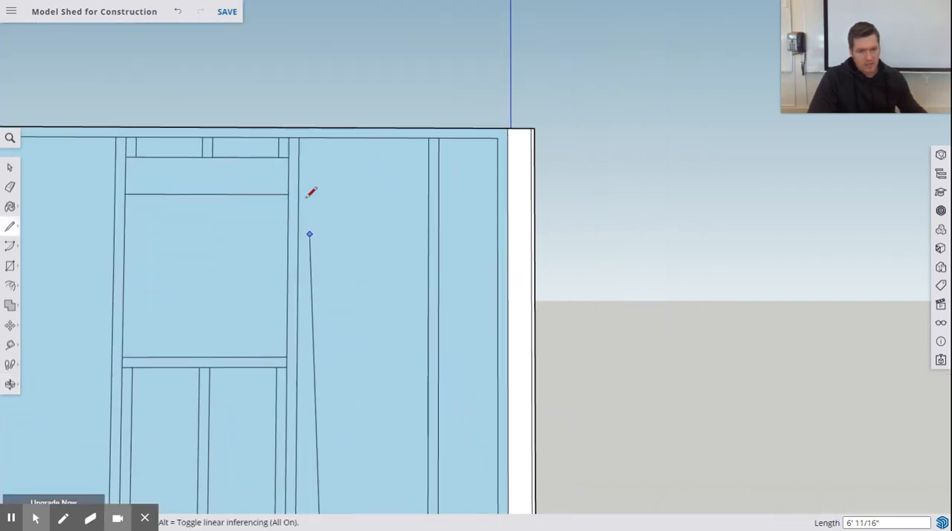
click(331, 136)
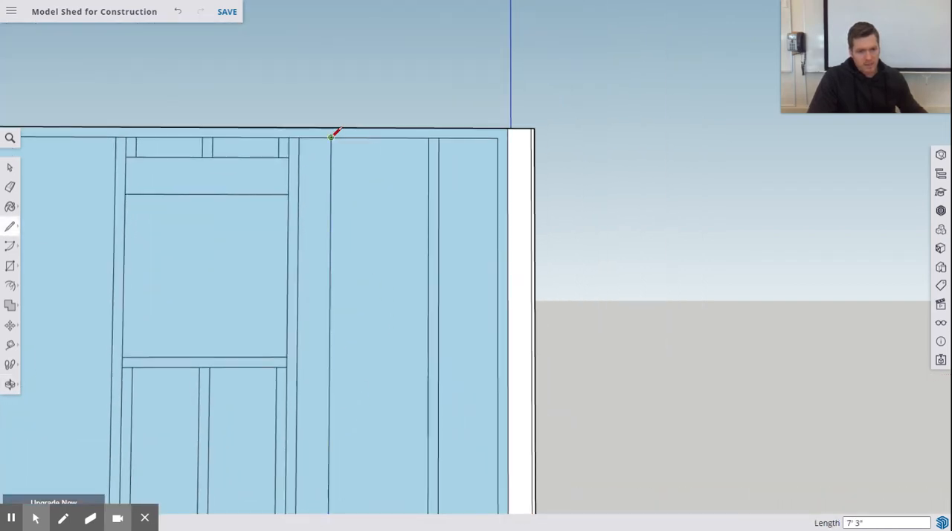
Step: Mark the new stud's 1.5" width along the top plate toward the window and draw its second edge down to the bottom plate
click(331, 137)
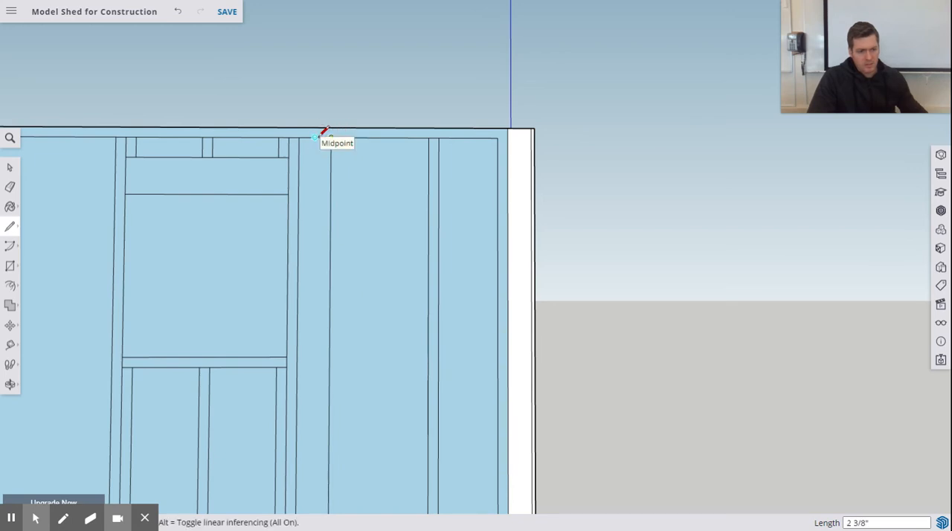
text(1.5)
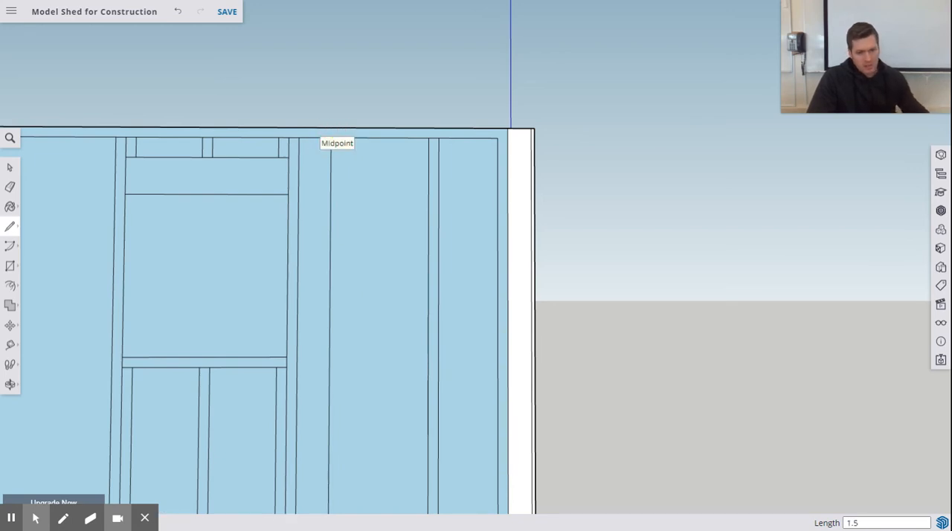
click(325, 138)
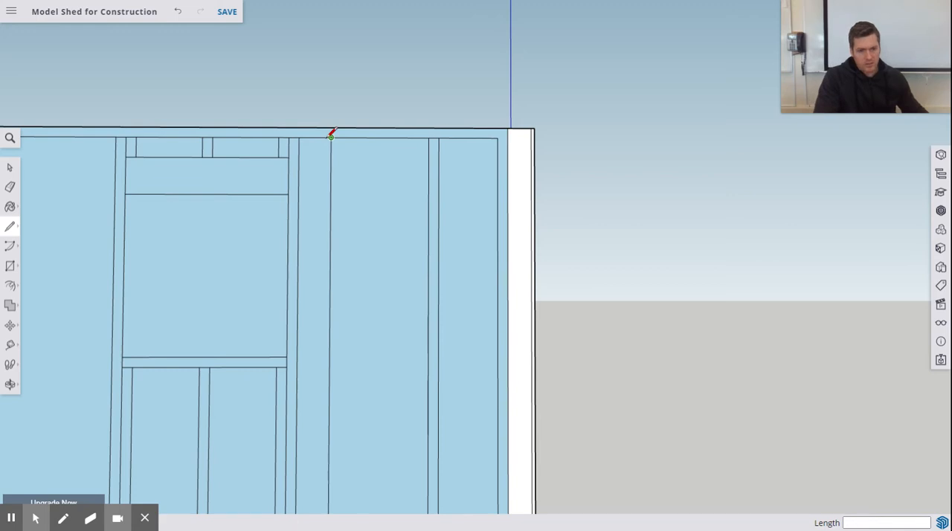
click(331, 136)
scroll(340, 279, down, 4)
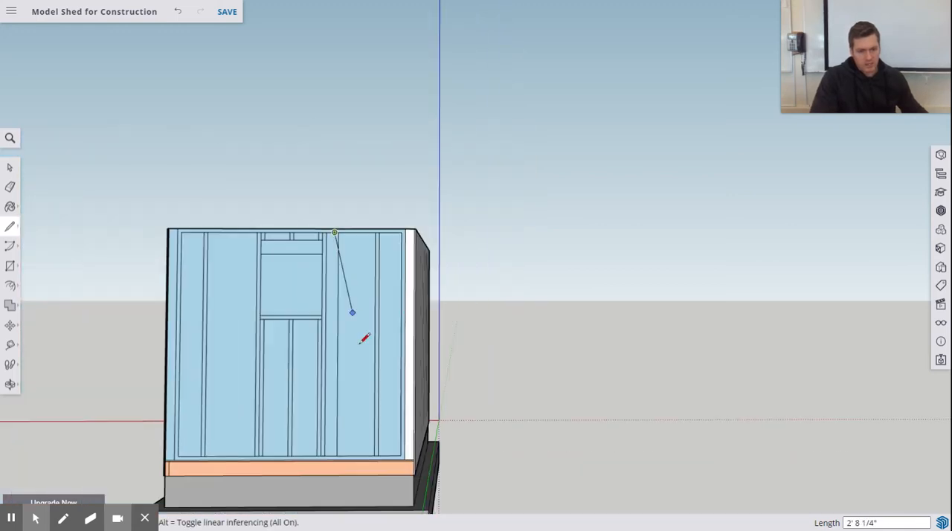
middle_drag(364, 338, 376, 310)
scroll(361, 299, up, 5)
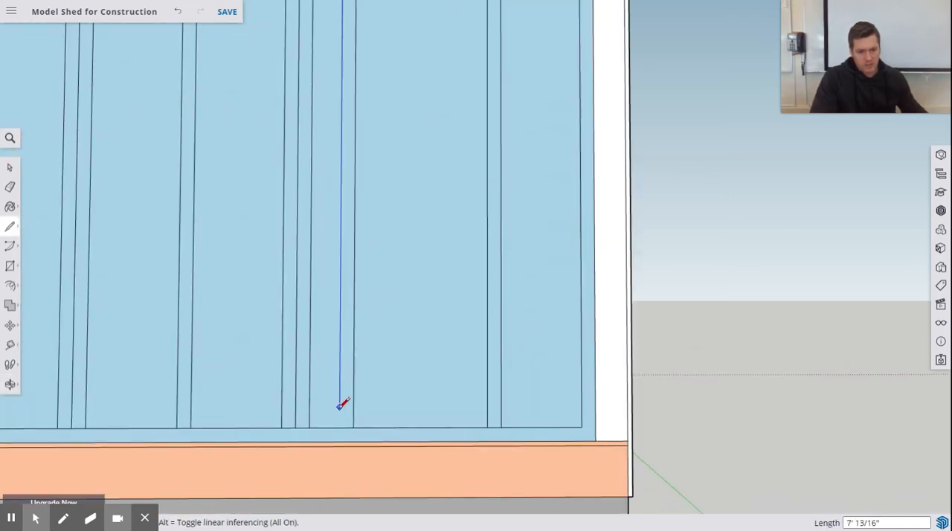
click(341, 426)
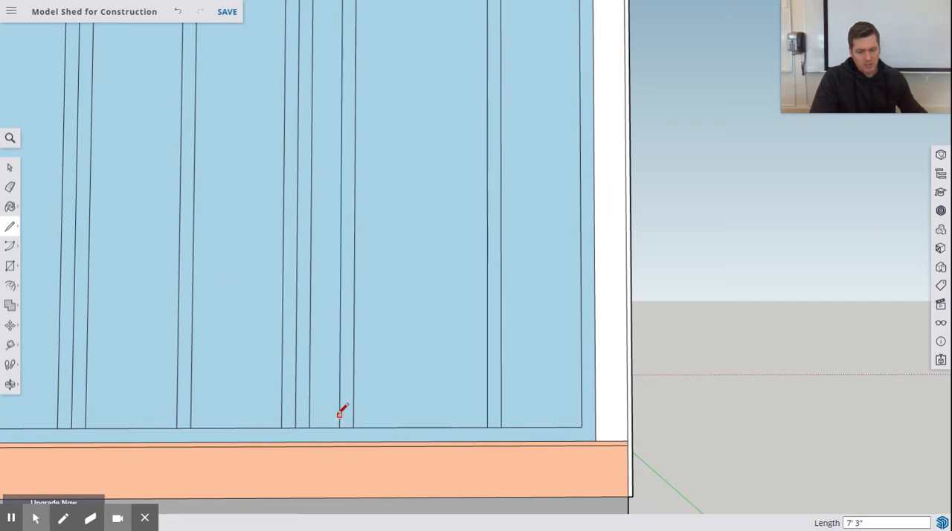
Step: Mark 16" along the bottom plate's upper edge from the left stud's outer edge toward the window
scroll(327, 397, down, 5)
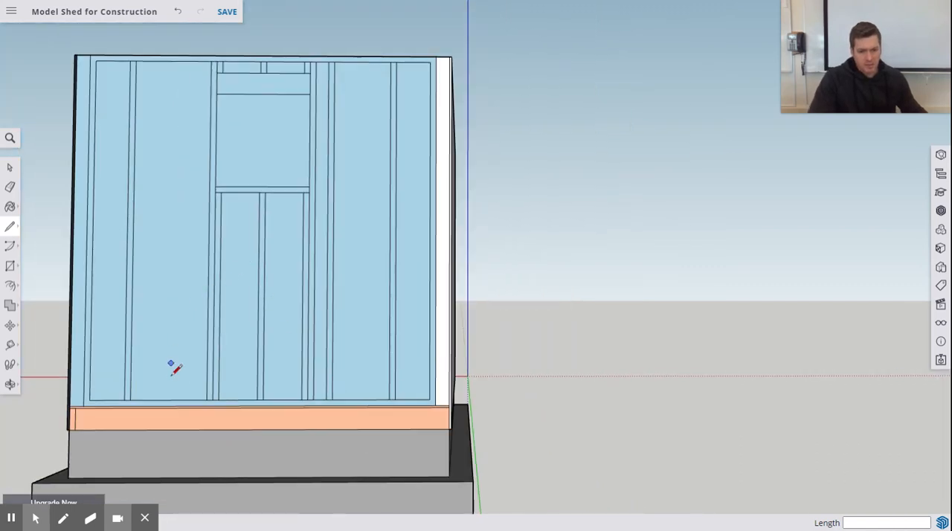
scroll(142, 389, up, 4)
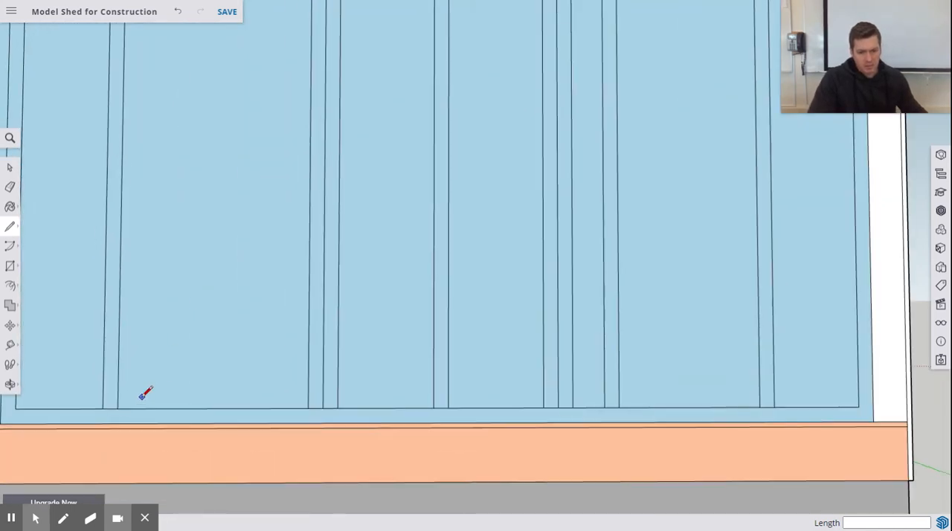
click(102, 408)
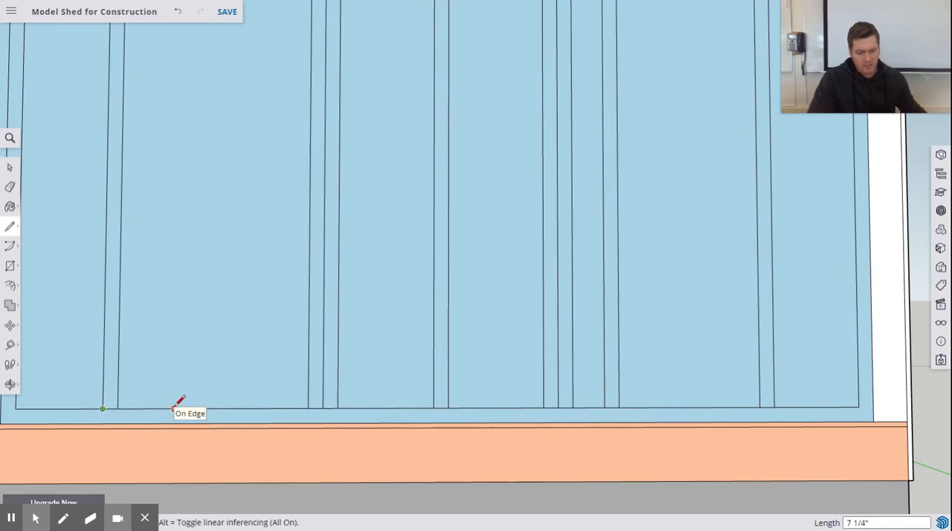
text(16)
key(Return)
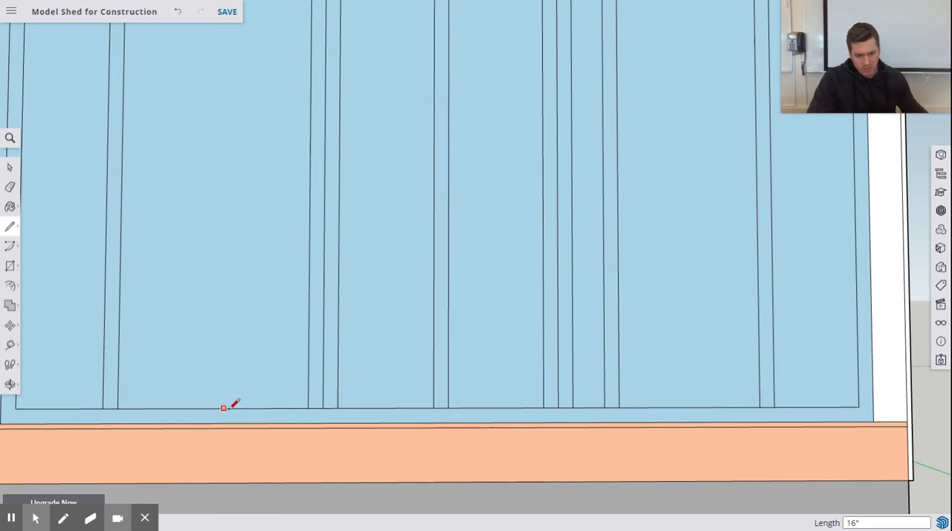
Step: Draw the additional left stud's outer edge vertically from the 16" mark to the underside of the top plate
click(260, 407)
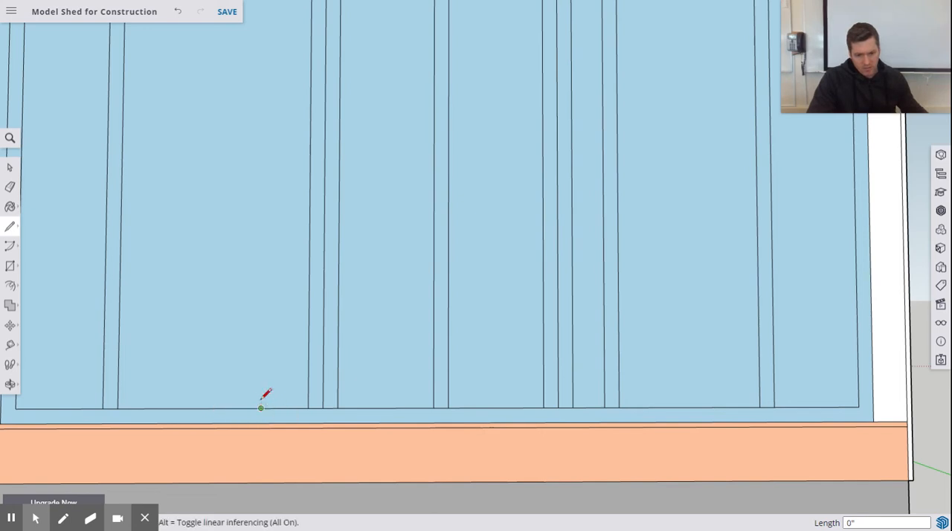
mouse_move(263, 230)
middle_down()
mouse_move(257, 272)
mouse_move(267, 342)
middle_up()
scroll(265, 342, down, 3)
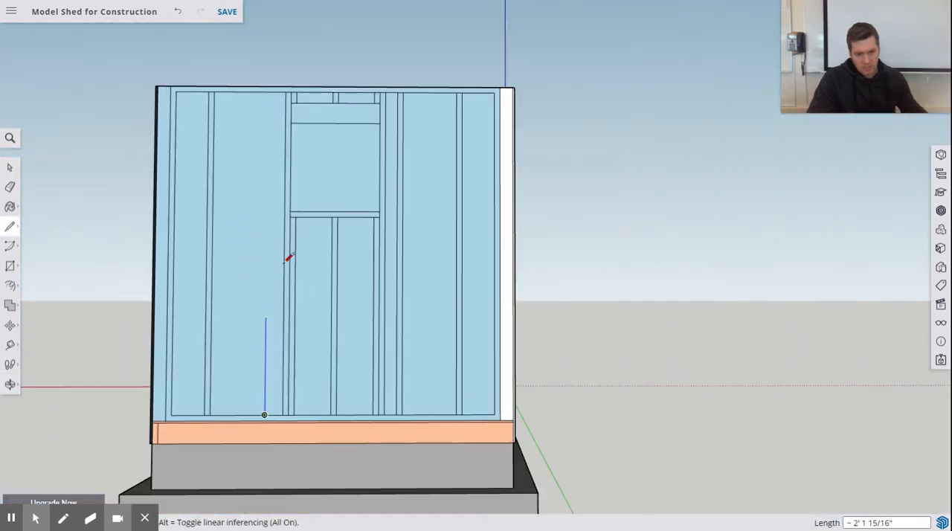
shift+middle_drag(288, 214, 270, 336)
scroll(228, 193, up, 5)
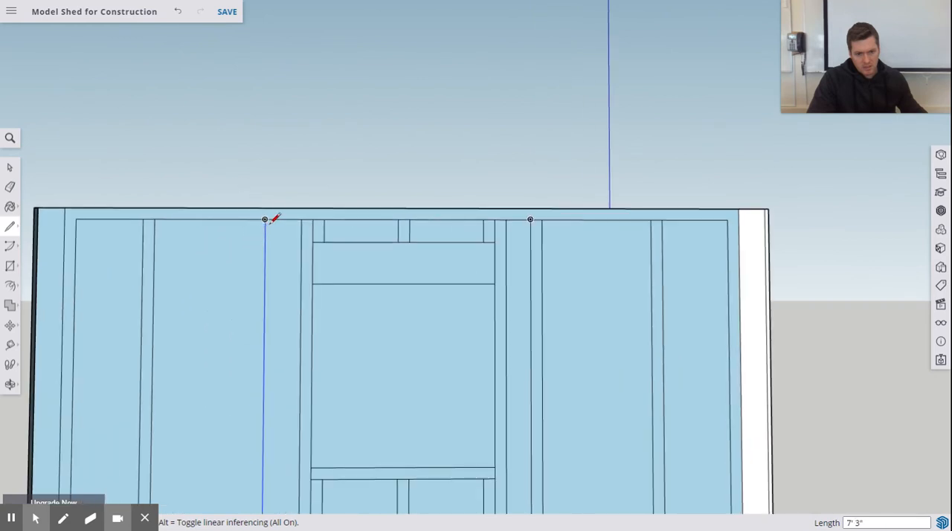
click(265, 219)
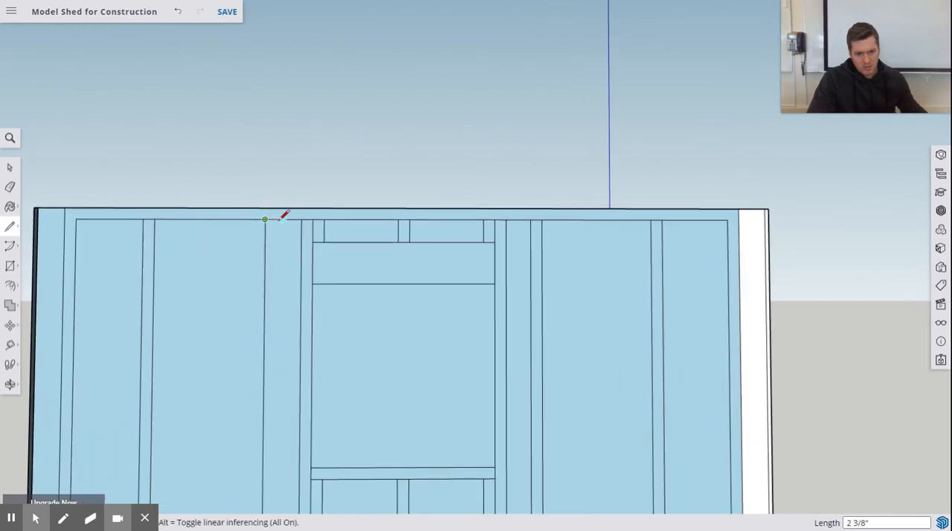
Step: Mark 1.5" along the top plate toward the window and draw the additional left stud's second edge down to the bottom plate
text(1.5)
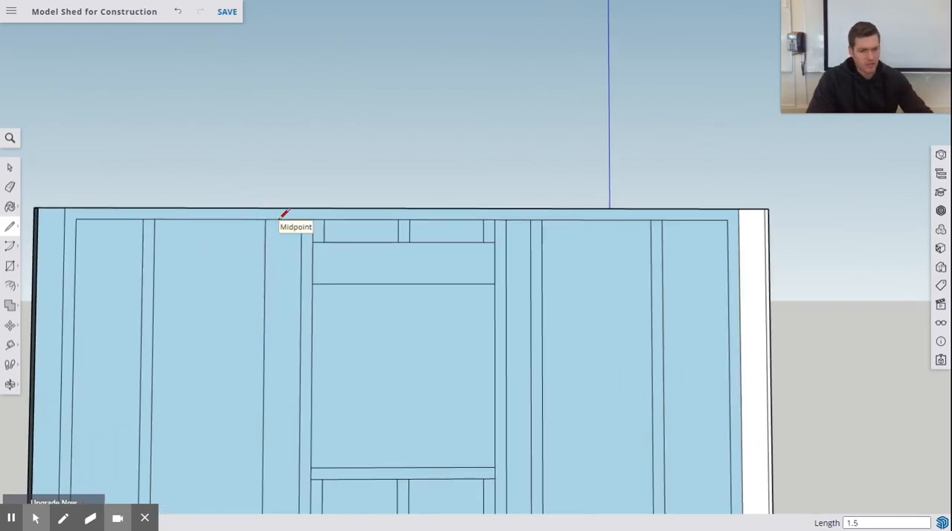
click(277, 218)
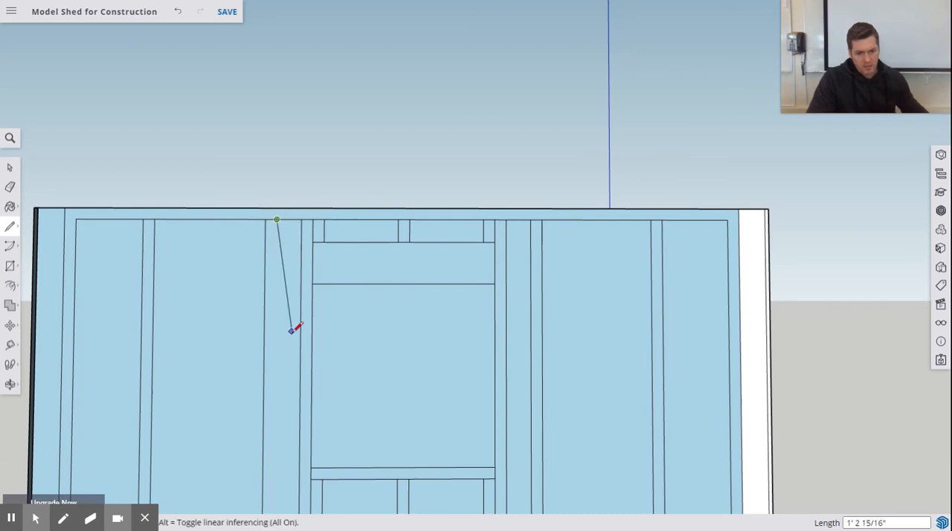
scroll(295, 331, down, 6)
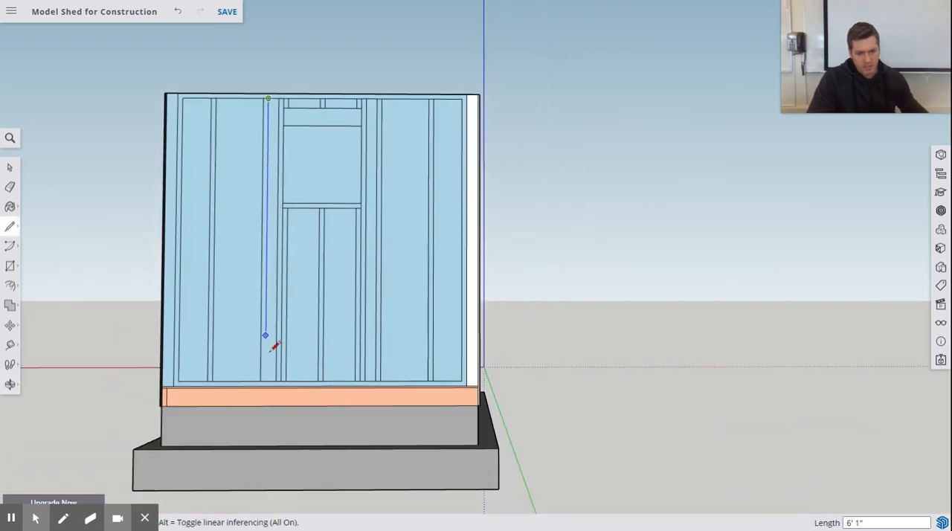
scroll(276, 346, up, 5)
click(248, 396)
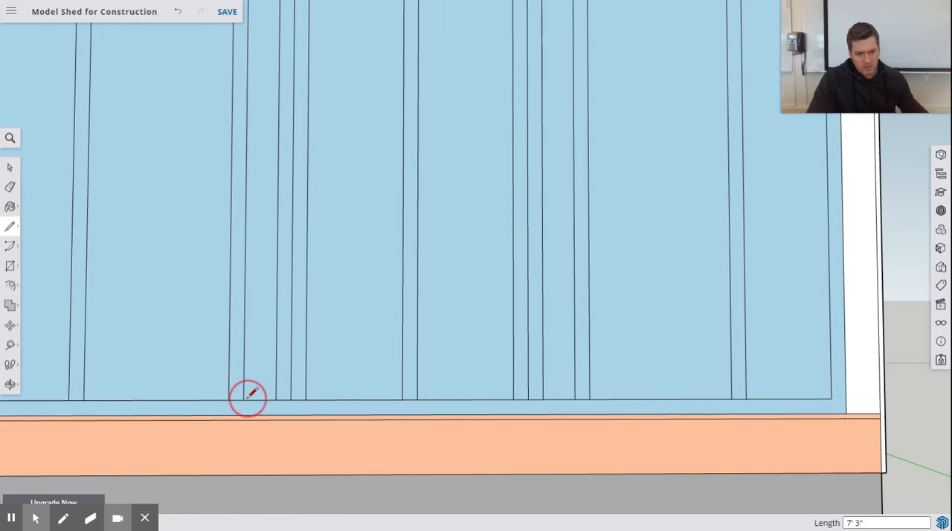
Step: Push the face of the end wall's outermost left bay inward about 3 3/8" with Push/Pull
scroll(212, 162, down, 3)
scroll(223, 159, down, 3)
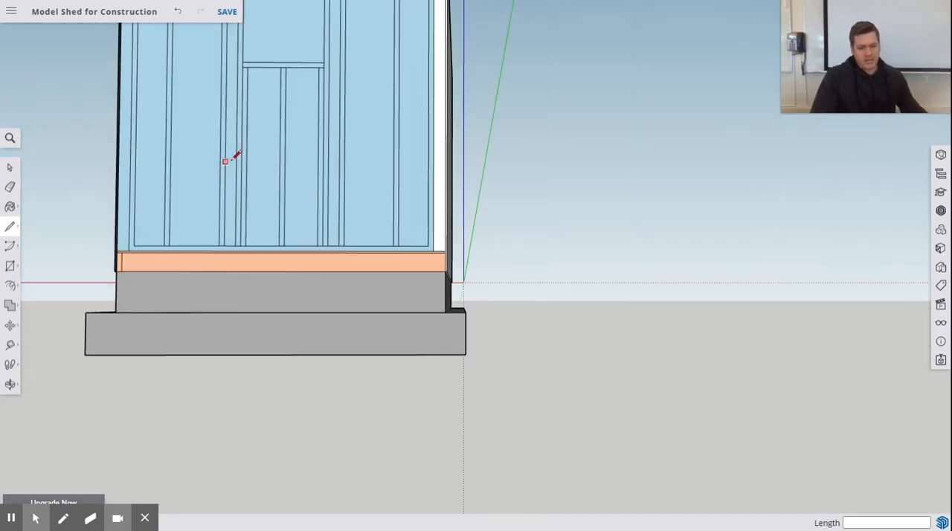
mouse_move(246, 134)
middle_down()
mouse_move(303, 448)
mouse_move(272, 492)
middle_up()
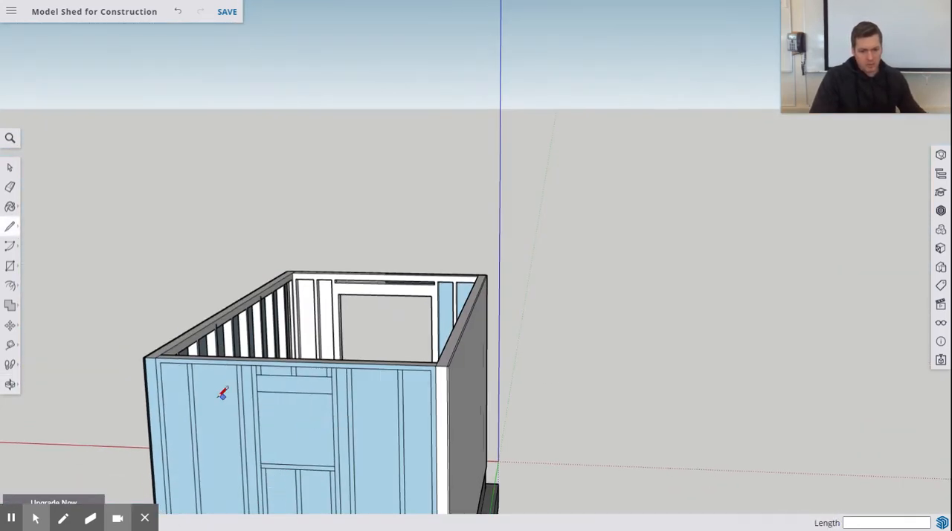
shift+middle_drag(210, 398, 295, 320)
scroll(295, 320, up, 4)
scroll(297, 316, up, 1)
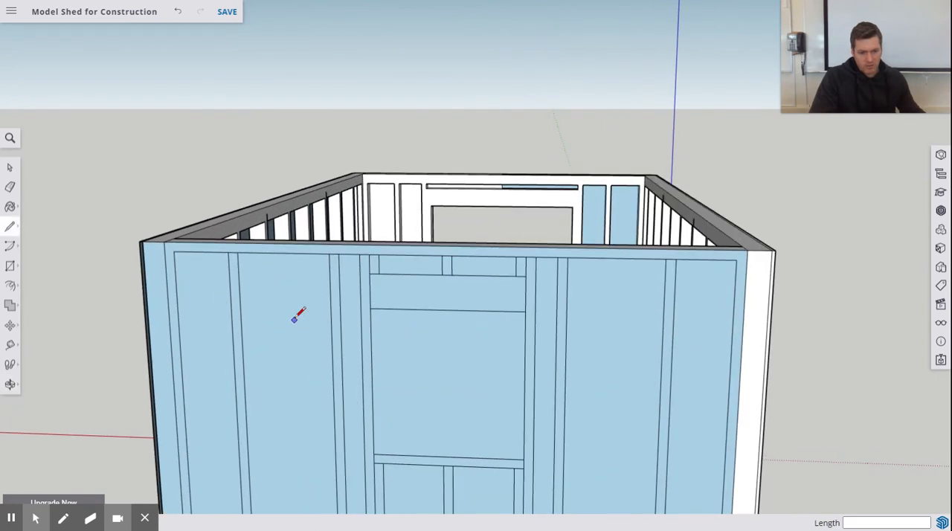
click(11, 325)
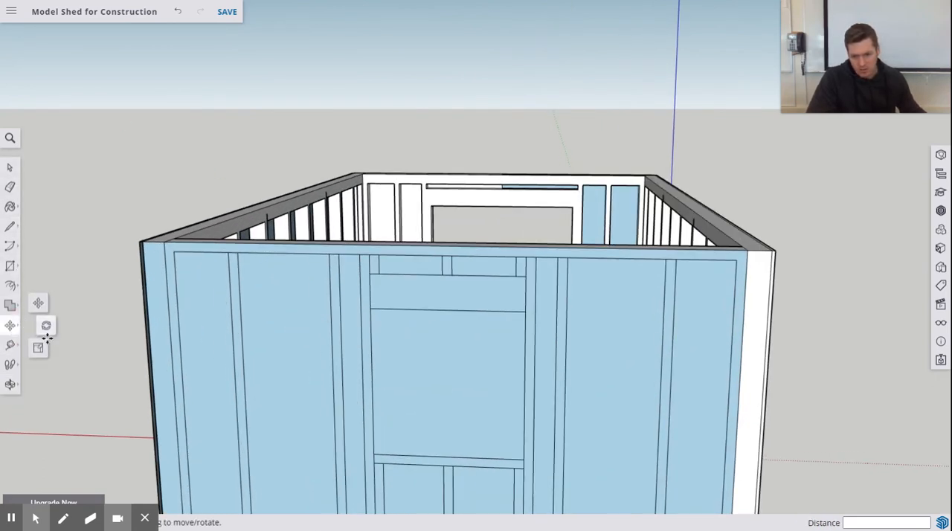
click(11, 285)
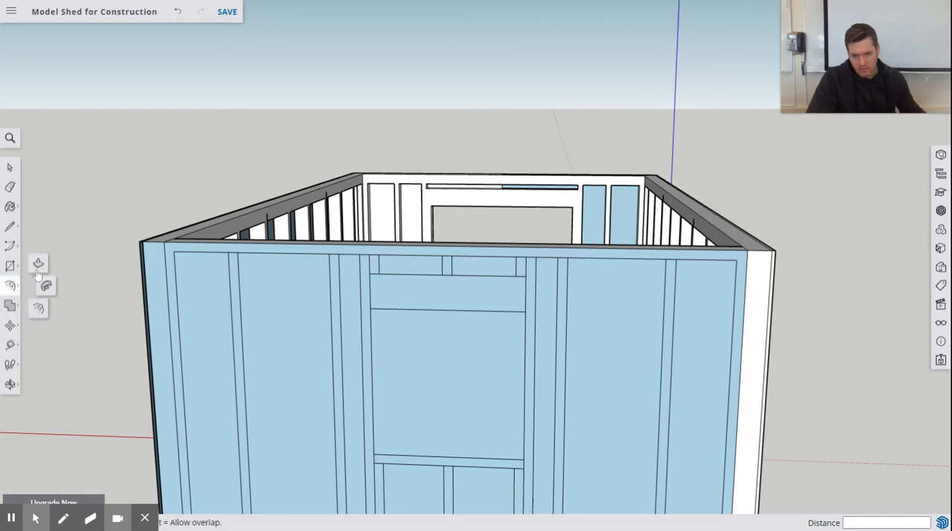
click(38, 264)
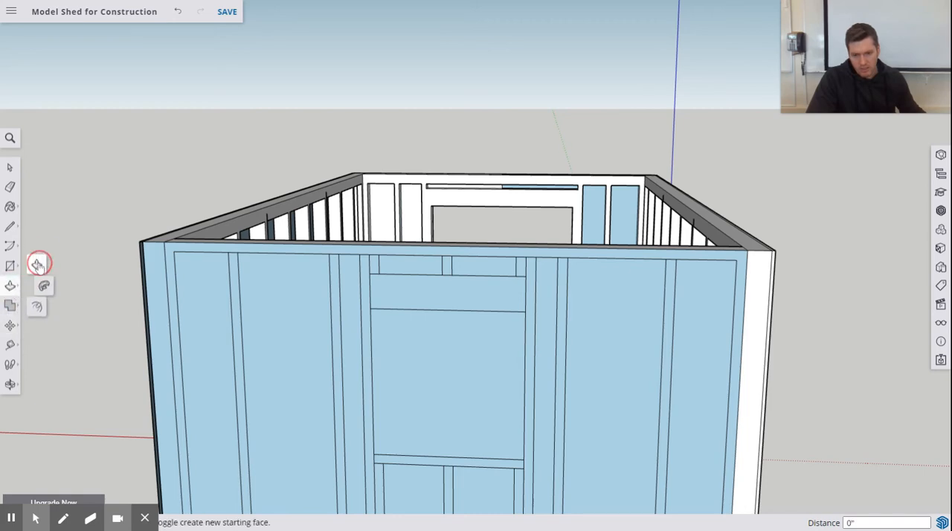
click(192, 271)
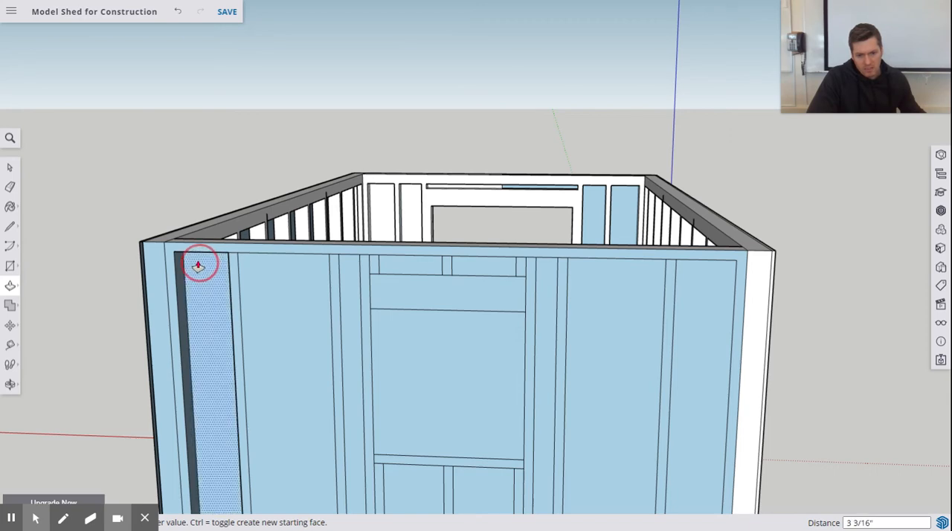
click(199, 266)
Step: Try to push the second bay from the left corner inward 3 1/2" and undo it
middle_drag(260, 292, 223, 299)
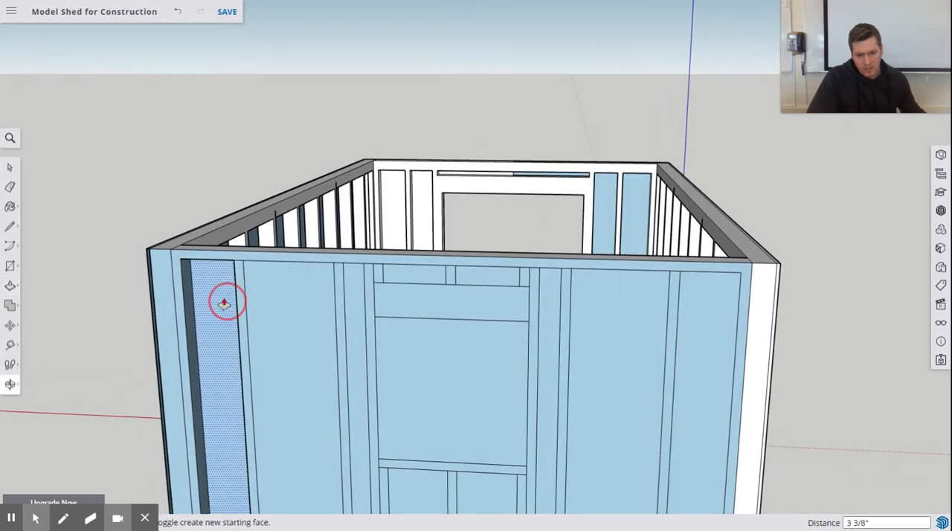
click(262, 287)
drag(262, 285, 312, 280)
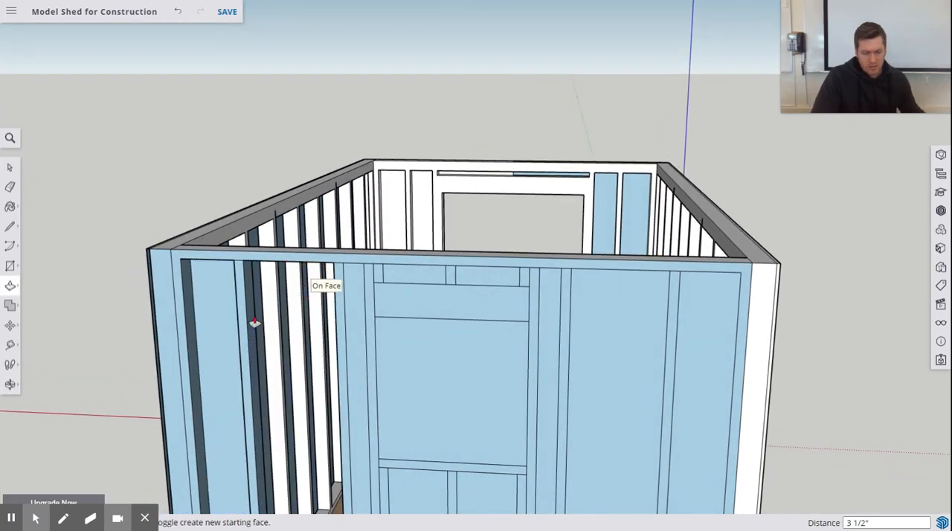
key(ctrl+z)
Step: Push the end wall's outermost left bay inward to a full 3 1/2" so it cuts through
middle_drag(218, 281, 165, 285)
scroll(165, 286, up, 3)
mouse_move(140, 265)
mouse_down()
mouse_move(170, 267)
mouse_move(190, 296)
mouse_move(162, 325)
mouse_move(201, 348)
mouse_move(196, 293)
mouse_move(180, 268)
mouse_move(157, 281)
mouse_move(186, 265)
mouse_up()
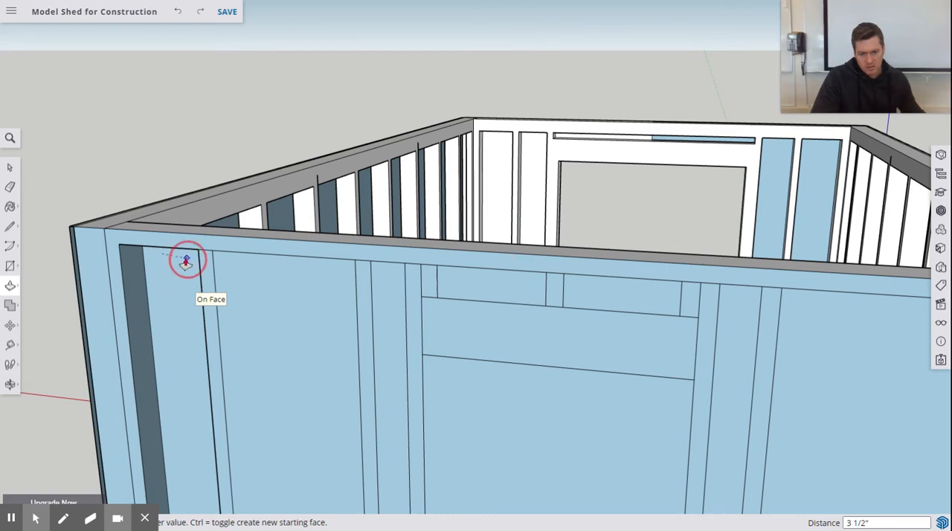
click(182, 306)
middle_drag(247, 304, 310, 269)
scroll(310, 272, down, 2)
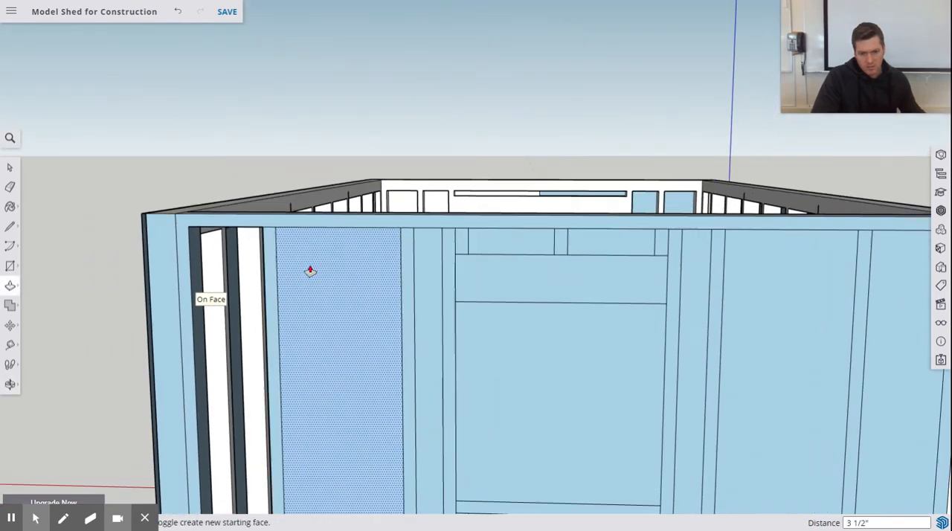
Step: Cut out the second bay from the left corner by pushing its face inward 3 1/2"
scroll(311, 272, down, 1)
scroll(370, 281, down, 3)
middle_drag(371, 280, 257, 320)
scroll(207, 338, up, 3)
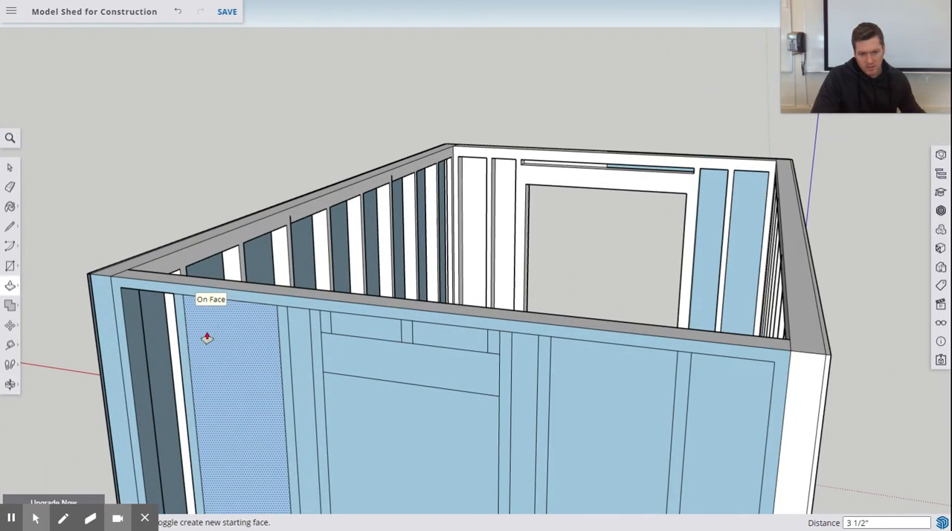
double_click(207, 336)
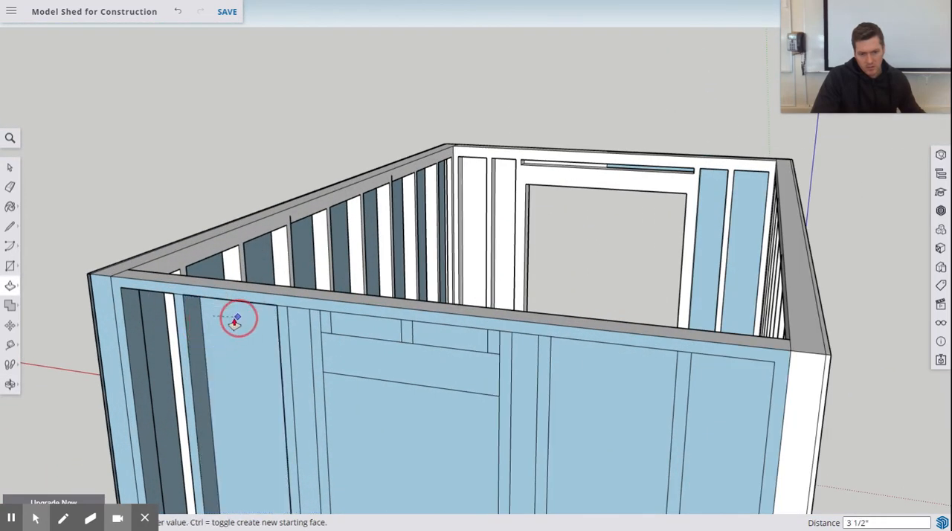
double_click(231, 336)
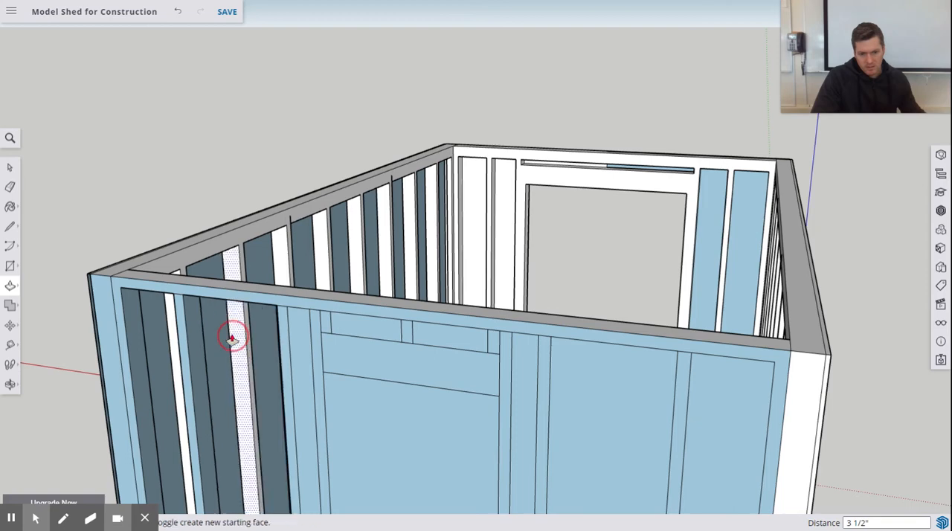
Step: Push the narrow bay immediately left of the window inward 3 1/2" to open it
scroll(294, 337, down, 1)
scroll(297, 334, up, 3)
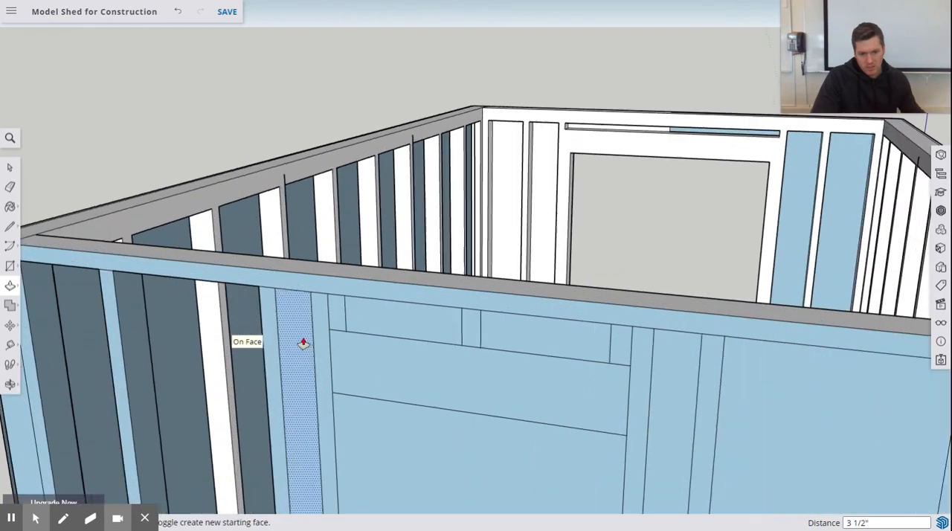
drag(278, 295, 313, 325)
middle_drag(306, 325, 319, 297)
scroll(317, 299, up, 1)
drag(319, 297, 376, 300)
scroll(503, 338, up, 3)
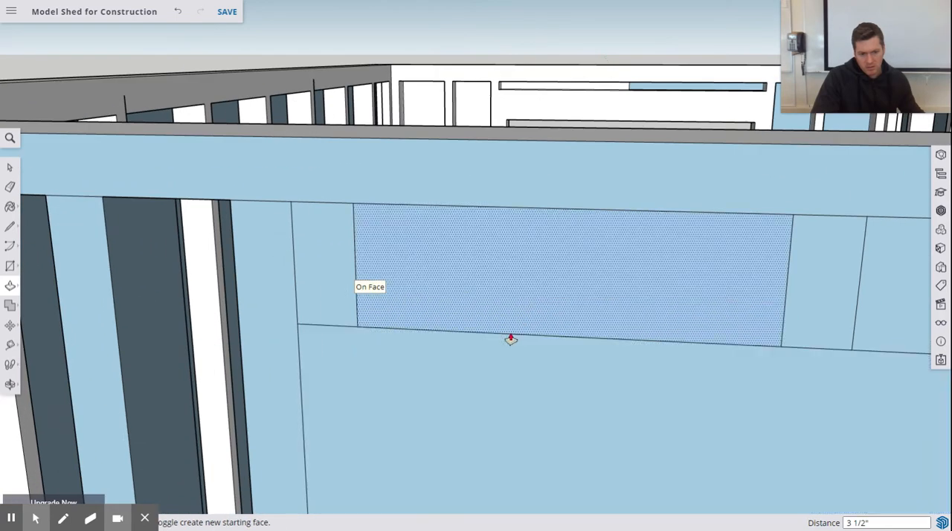
Step: Cut out the two small openings between the short studs above the window header 3 1/2" deep
scroll(510, 336, down, 5)
middle_drag(510, 334, 397, 308)
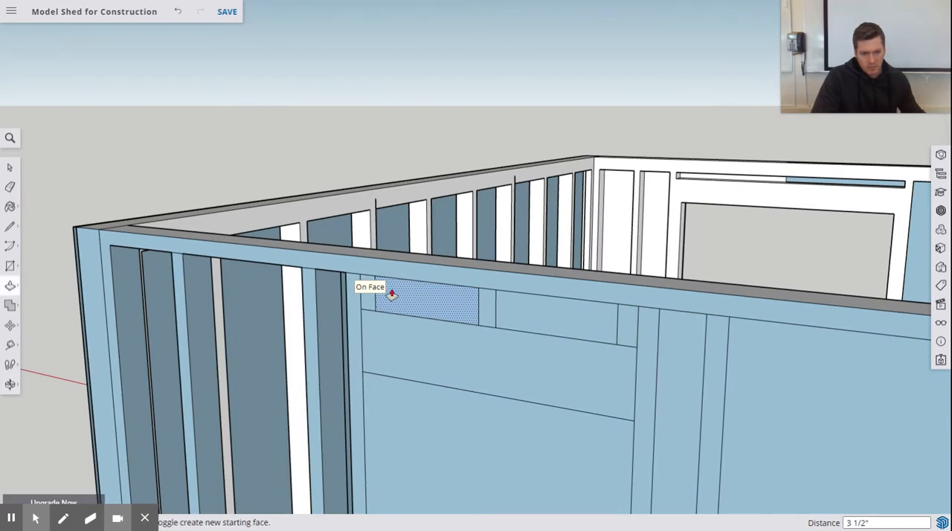
drag(412, 295, 440, 297)
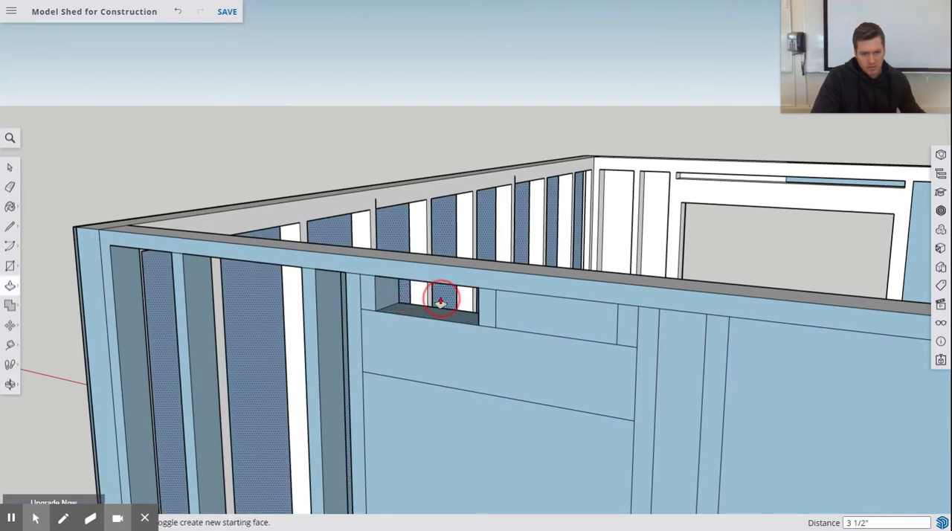
drag(524, 306, 546, 315)
Step: Push the narrow, wide and outermost bays to the right of the window inward 3 1/2"
mouse_move(685, 330)
mouse_down()
mouse_move(675, 336)
mouse_move(683, 364)
mouse_move(706, 316)
mouse_up()
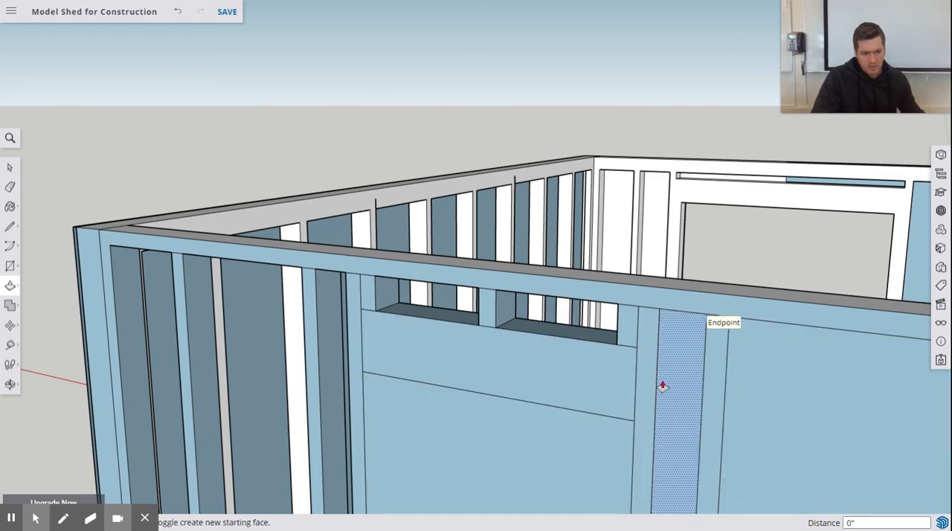
mouse_move(662, 387)
mouse_down()
mouse_move(668, 399)
mouse_move(684, 373)
mouse_up()
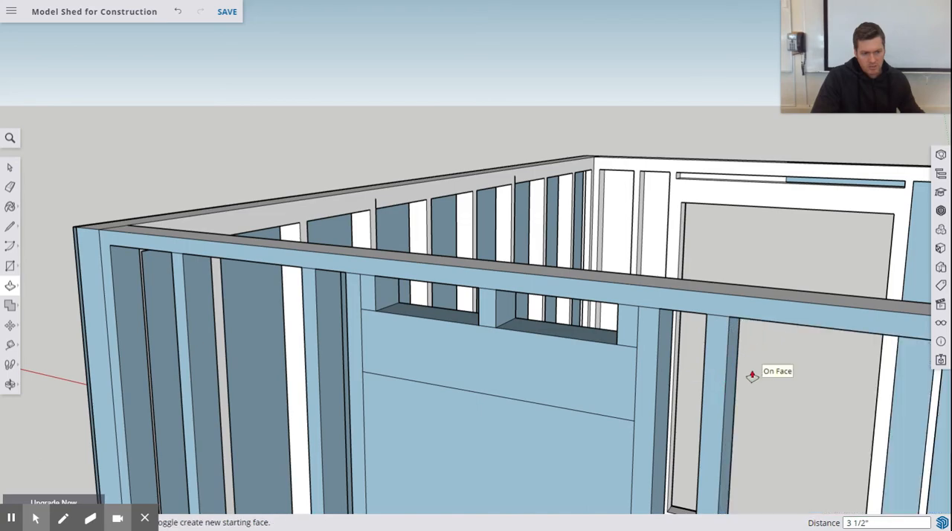
scroll(744, 372, down, 5)
middle_drag(703, 372, 580, 274)
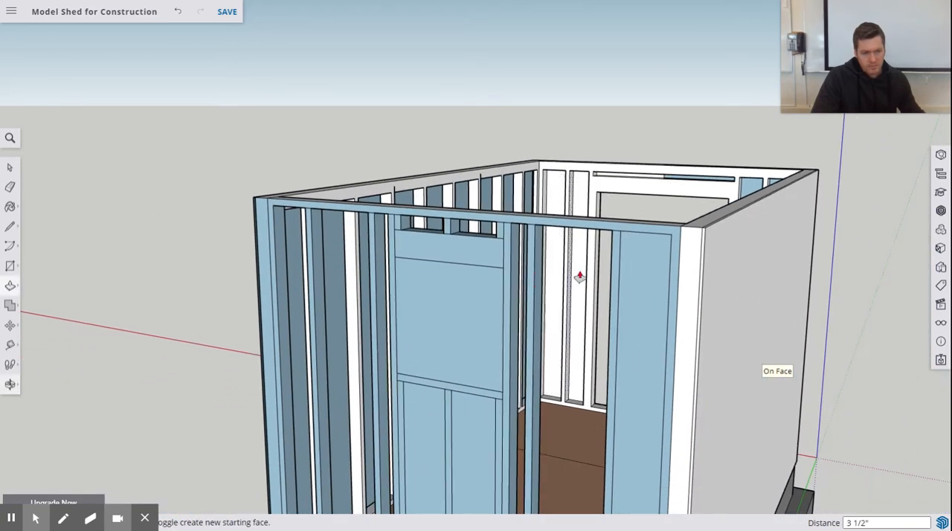
scroll(622, 280, up, 5)
drag(654, 255, 667, 250)
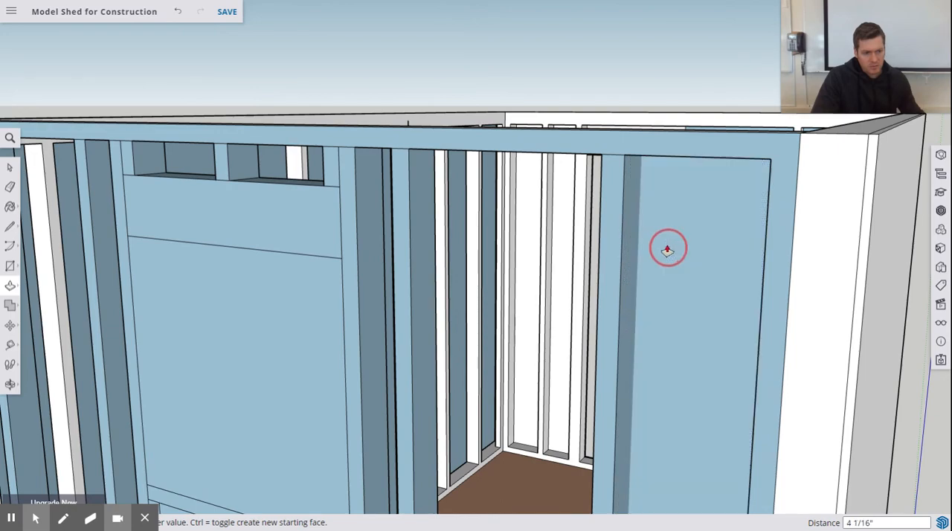
click(664, 217)
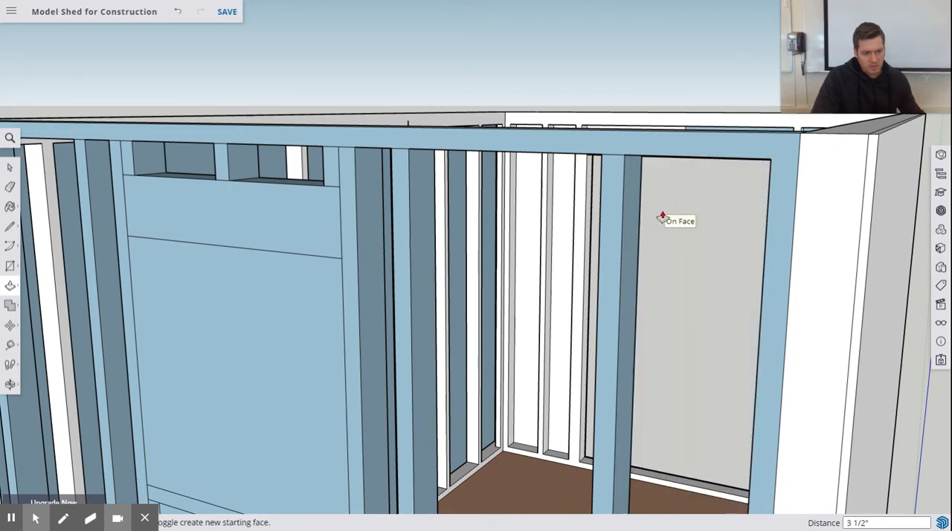
Step: Cut out the window opening and the bays below its sill 3 1/2" deep
scroll(444, 340, down, 5)
scroll(389, 474, up, 3)
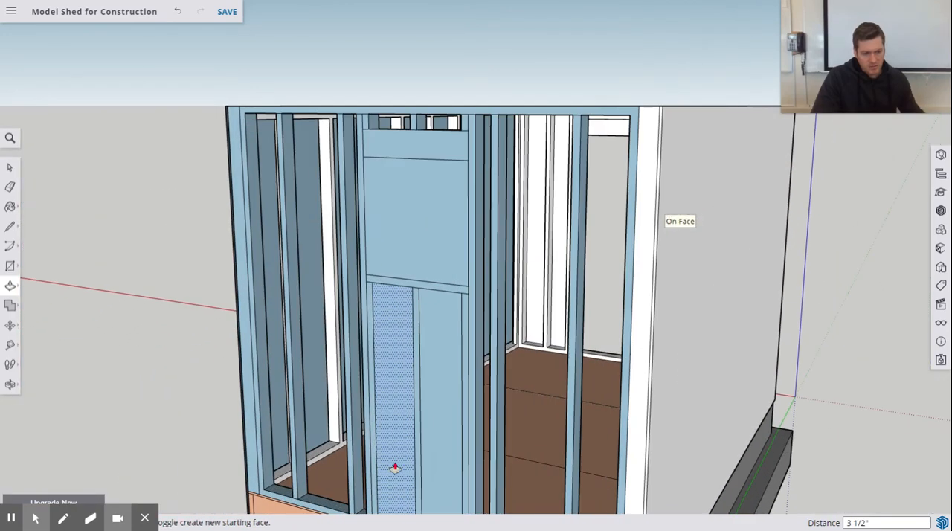
scroll(427, 423, up, 3)
drag(346, 110, 374, 100)
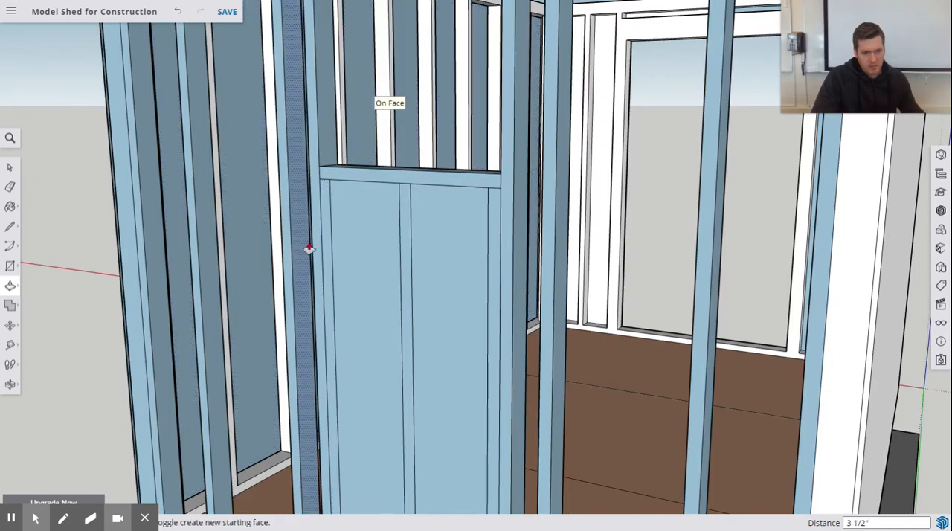
mouse_move(348, 241)
mouse_down()
mouse_move(362, 229)
mouse_move(452, 221)
mouse_move(446, 213)
mouse_move(423, 245)
mouse_up()
scroll(423, 245, down, 10)
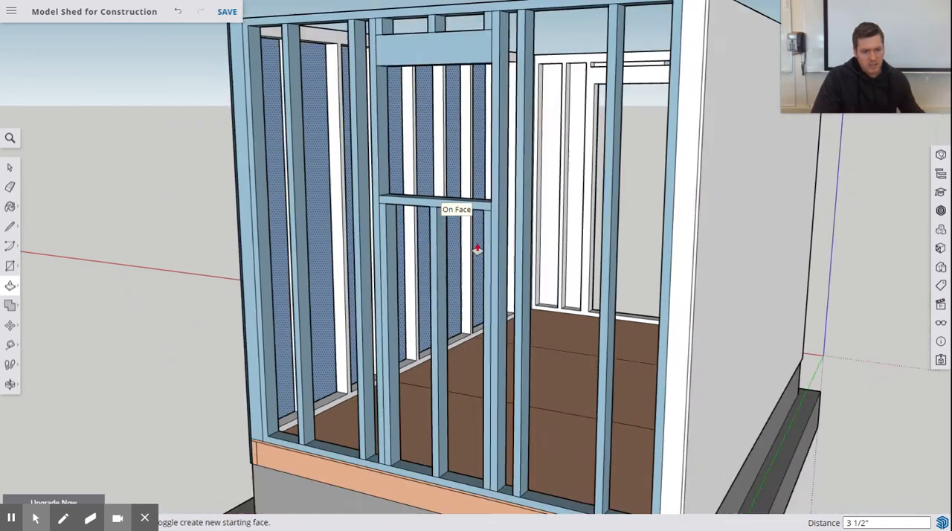
Step: Extend the top plate's underside down 1 1/2" over the two leftmost bays with Push/Pull
middle_drag(476, 245, 461, 227)
scroll(447, 182, up, 8)
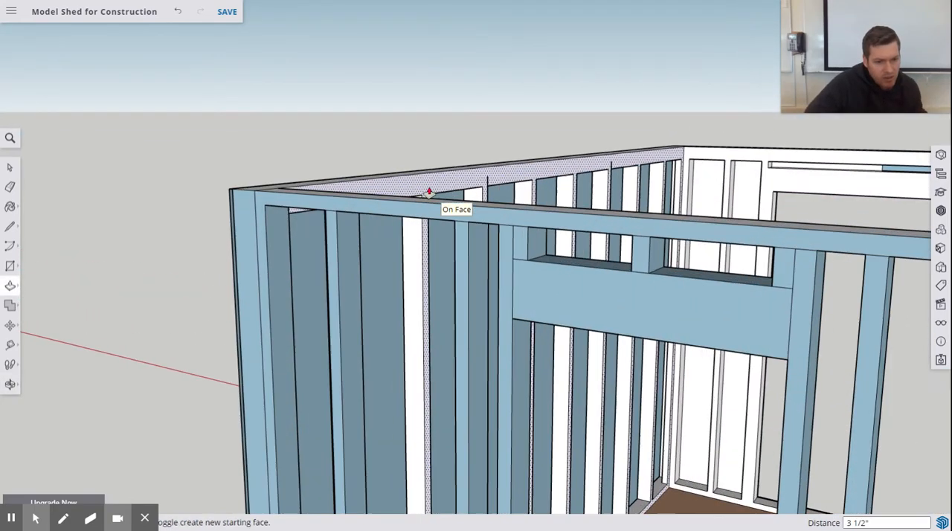
middle_drag(427, 191, 437, 149)
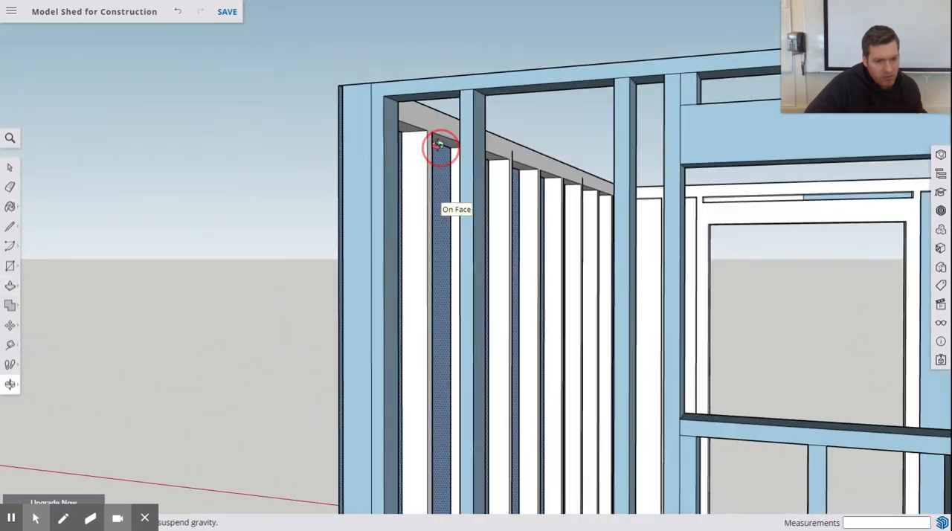
scroll(446, 96, up, 3)
drag(418, 96, 396, 112)
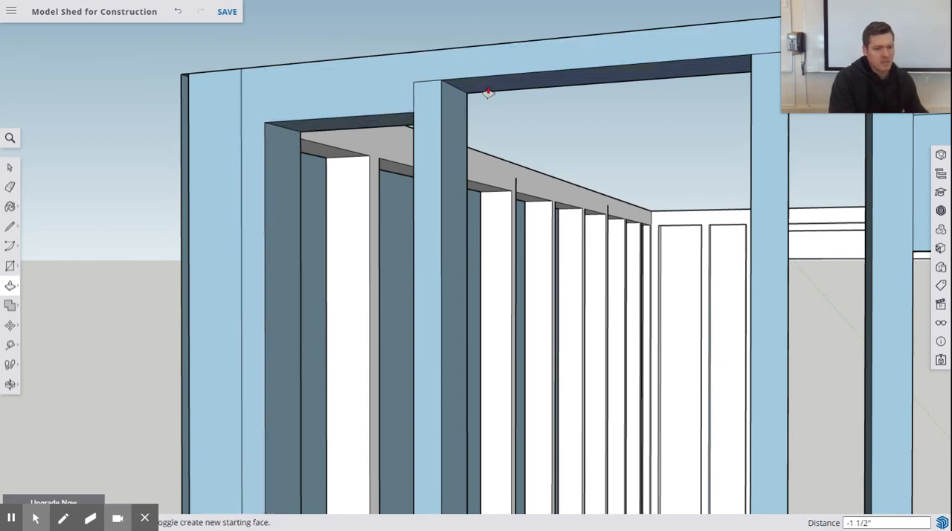
drag(490, 92, 498, 122)
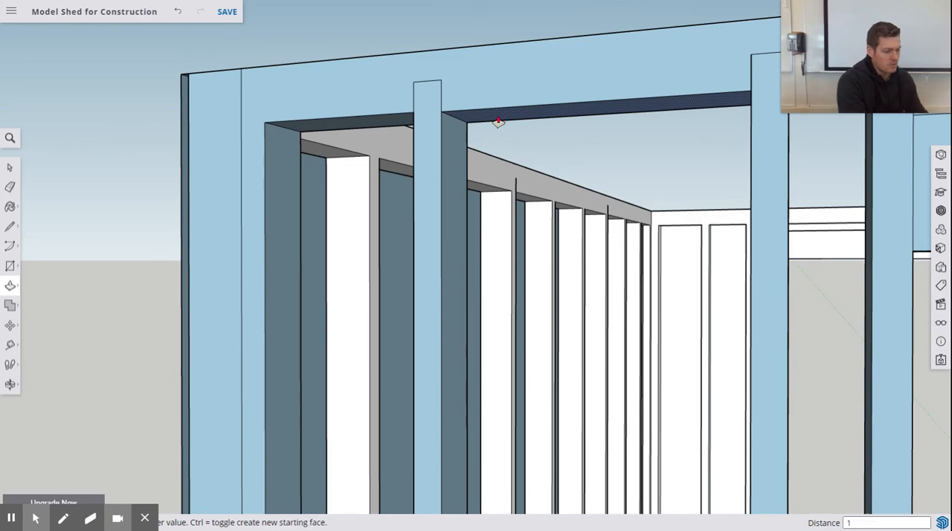
key(Return)
Step: Extend the top plate's underside down 1 1/2" over both openings above the header and the narrow bays beside the window
scroll(516, 143, up, 4)
scroll(377, 199, down, 4)
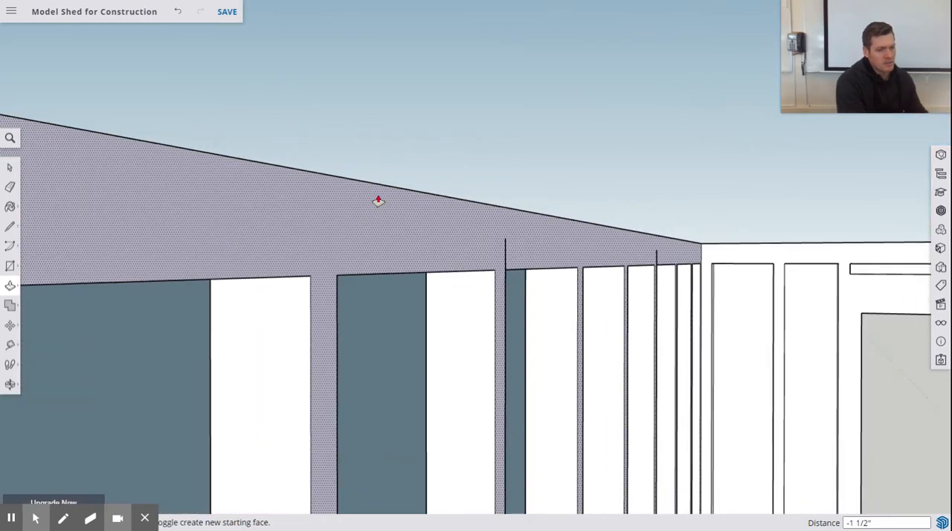
scroll(373, 204, down, 4)
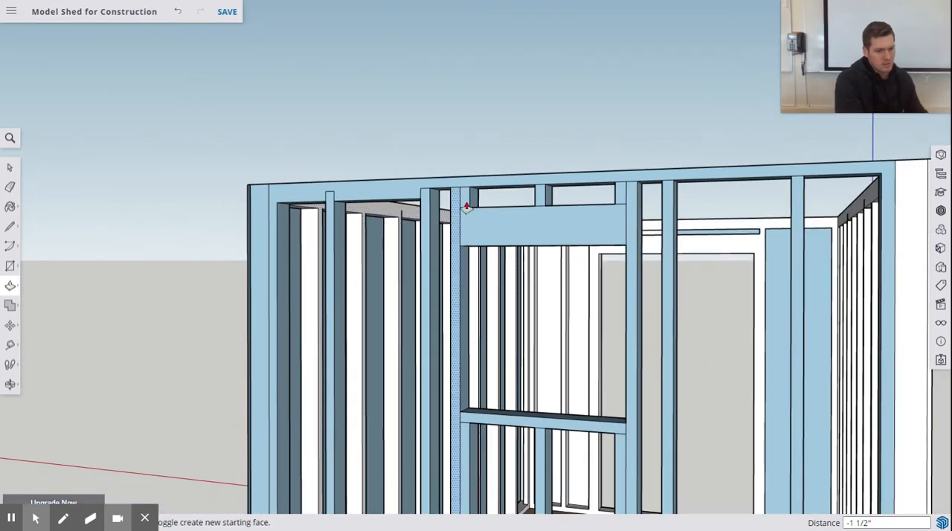
middle_drag(466, 208, 382, 201)
scroll(334, 211, up, 3)
scroll(347, 162, up, 3)
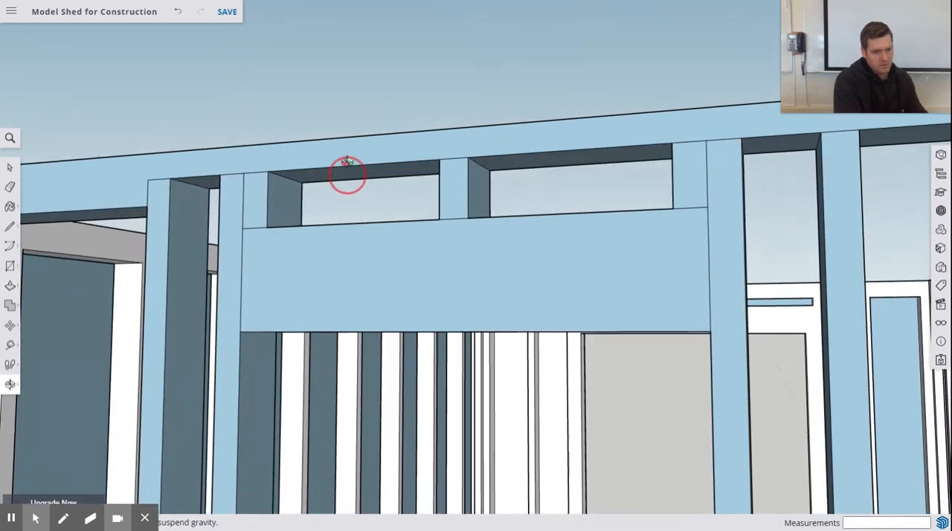
middle_drag(346, 162, 349, 151)
click(202, 187)
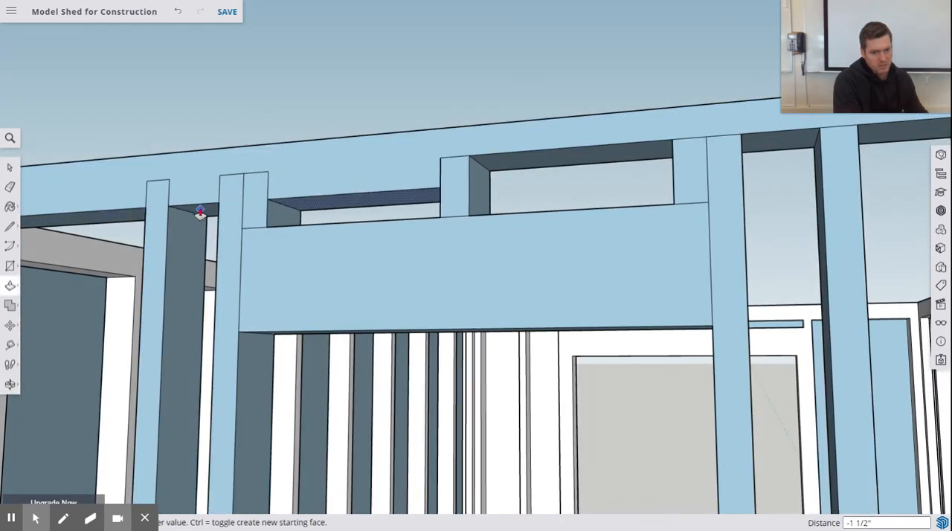
click(198, 211)
double_click(546, 162)
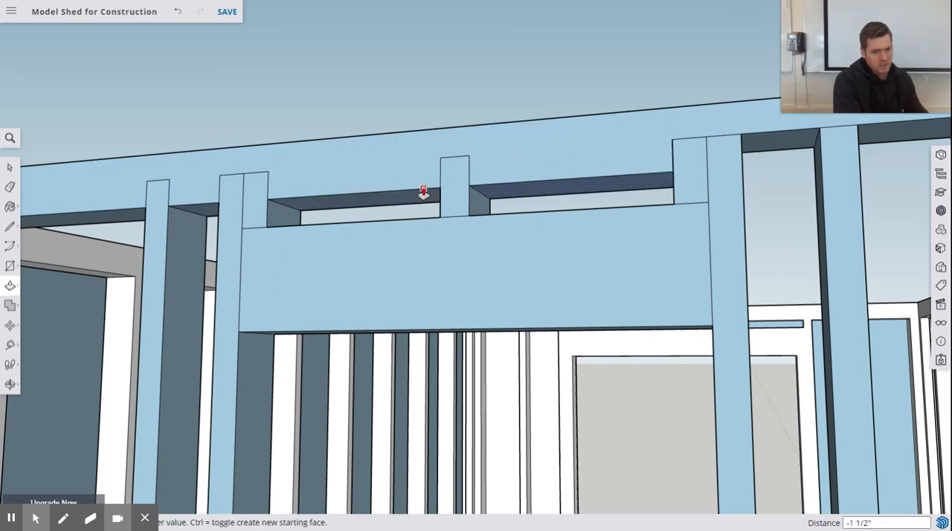
double_click(756, 149)
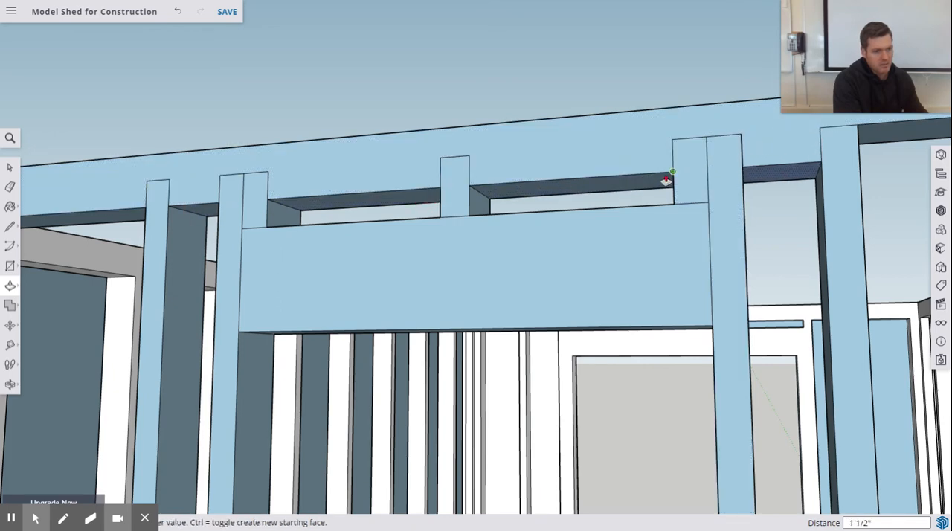
Step: Extend the top plate's underside down 1 1/2" over the two remaining bays at the right end of the wall
scroll(372, 208, up, 3)
scroll(446, 186, down, 8)
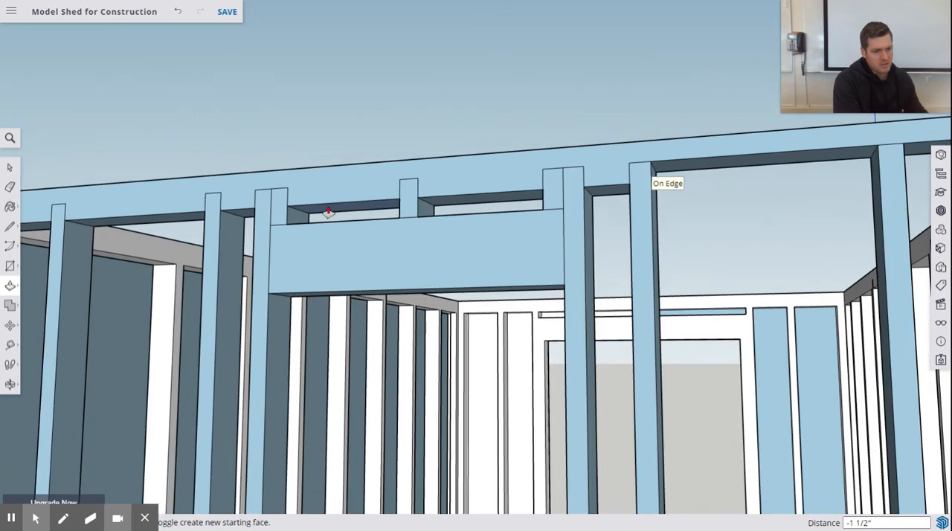
scroll(572, 171, up, 5)
mouse_move(429, 225)
mouse_down()
mouse_move(353, 235)
mouse_move(314, 257)
mouse_up()
drag(764, 202, 651, 239)
scroll(652, 247, up, 2)
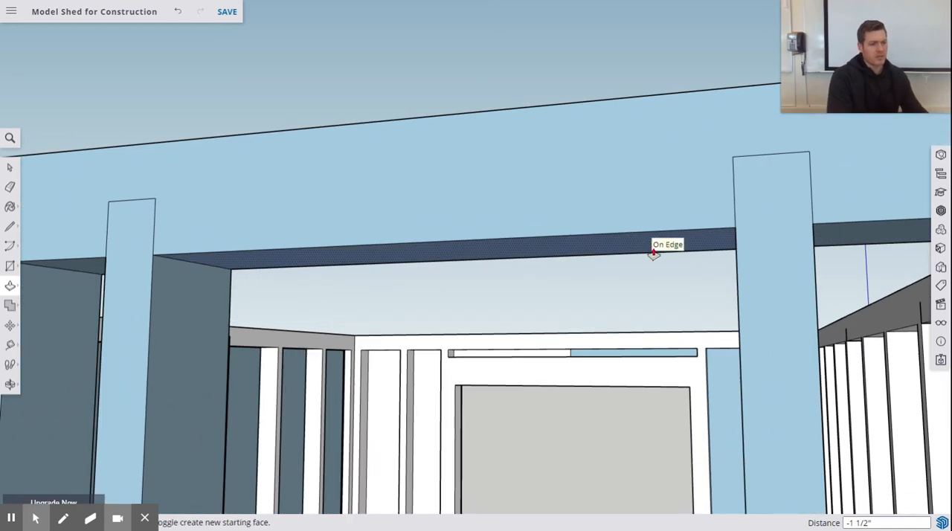
Step: Examine the finished end wall framing from outside and its top plate corners from above
scroll(652, 247, down, 10)
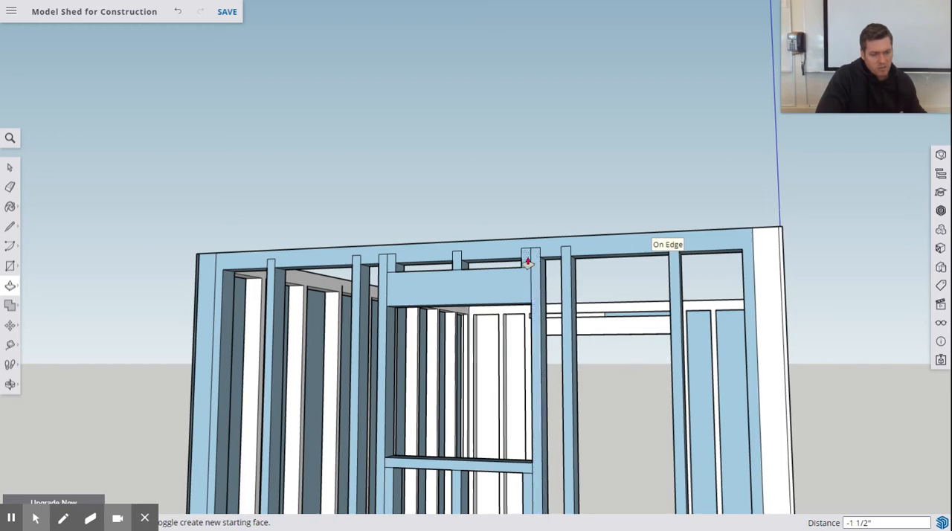
middle_drag(598, 259, 543, 280)
scroll(539, 288, up, 3)
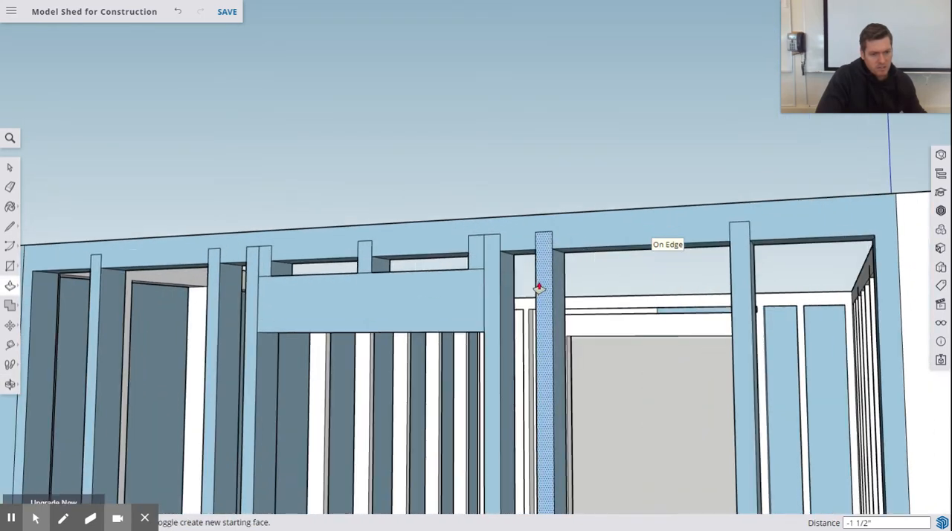
scroll(541, 288, down, 5)
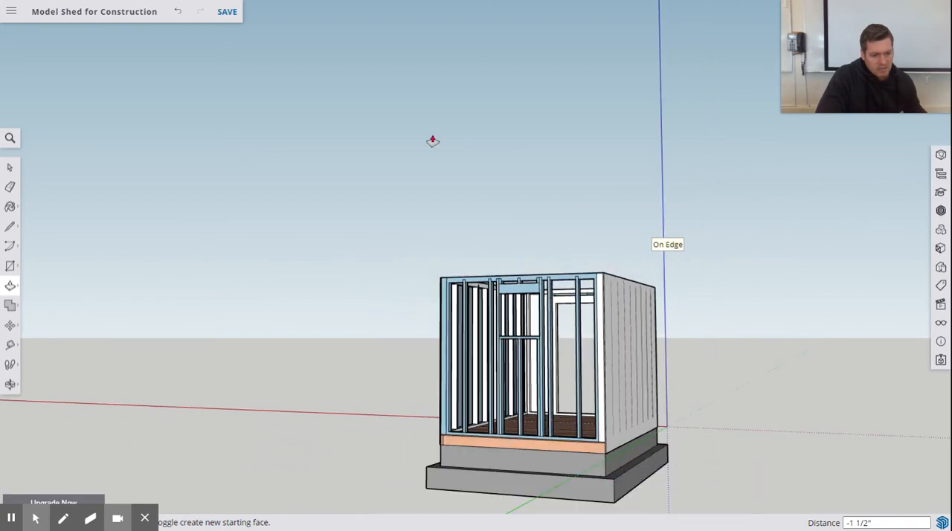
scroll(428, 131, down, 3)
scroll(500, 327, up, 3)
middle_drag(530, 305, 500, 400)
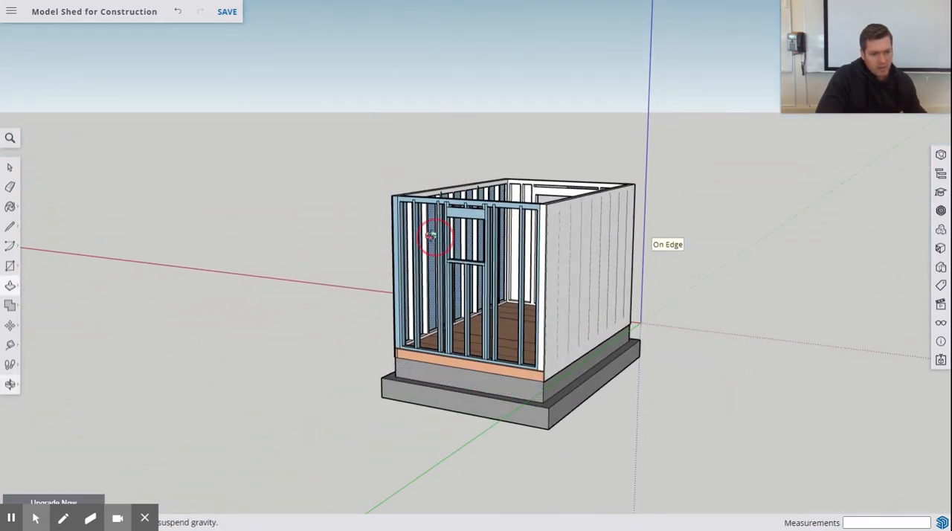
middle_drag(431, 235, 642, 300)
scroll(622, 195, up, 3)
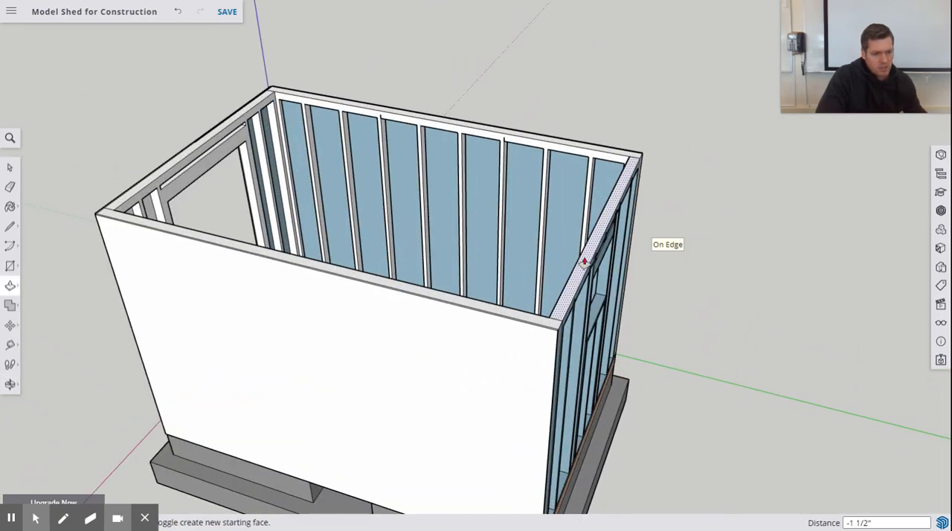
middle_drag(584, 262, 652, 270)
scroll(657, 270, up, 3)
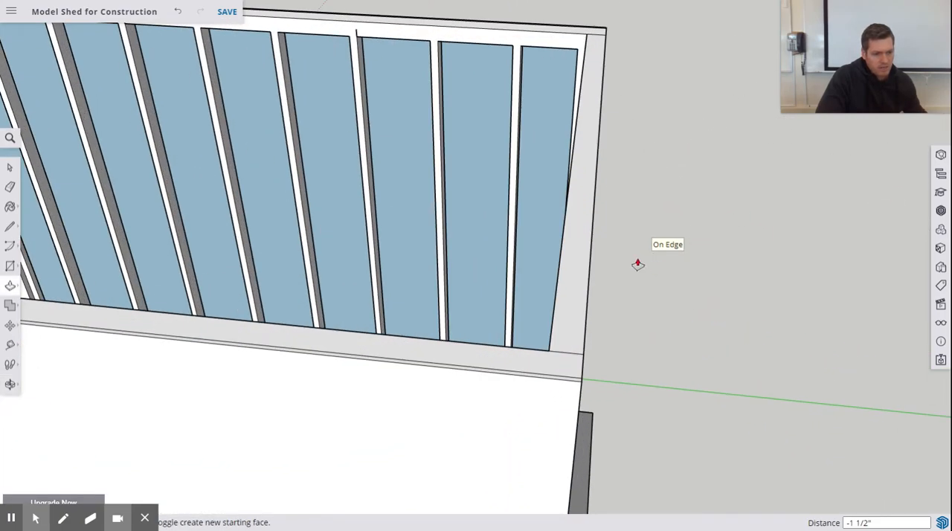
Step: Draw a 48" by .5" rectangle from the outer top corner along the window end wall's top edge
click(9, 268)
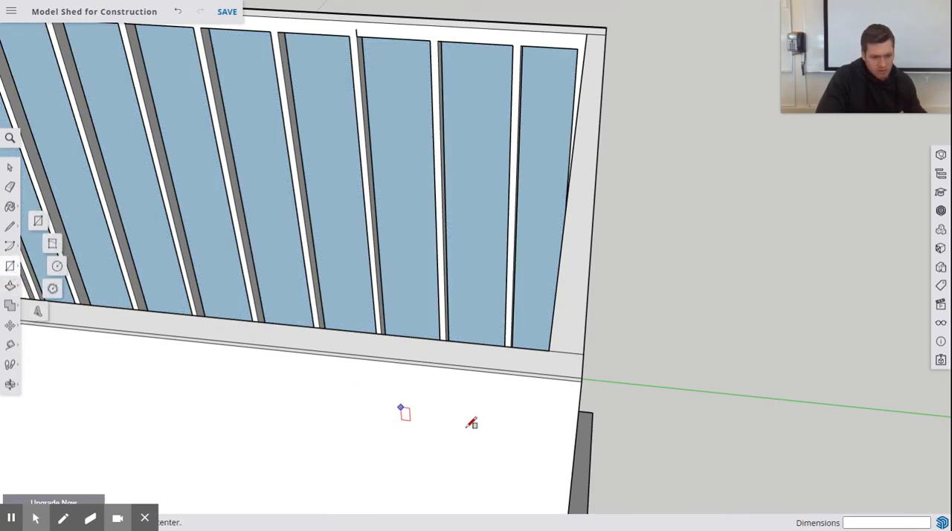
click(583, 382)
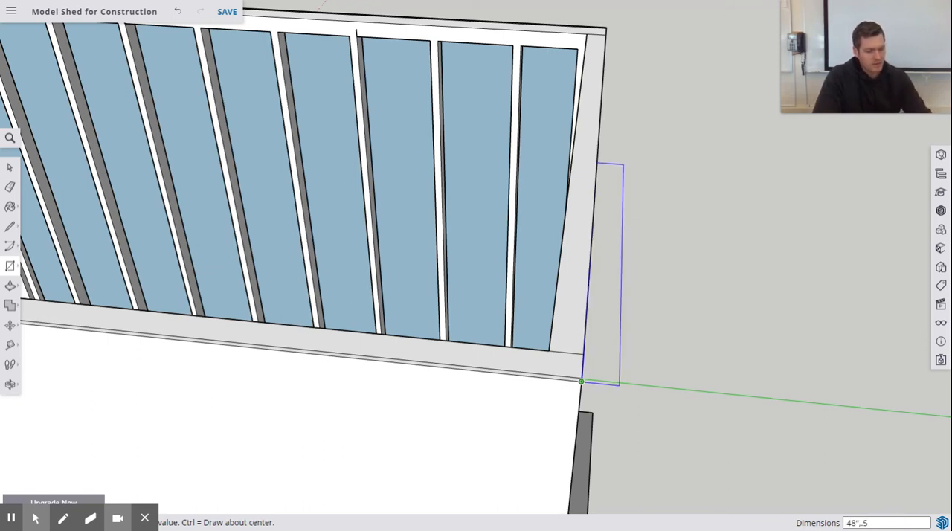
key(Return)
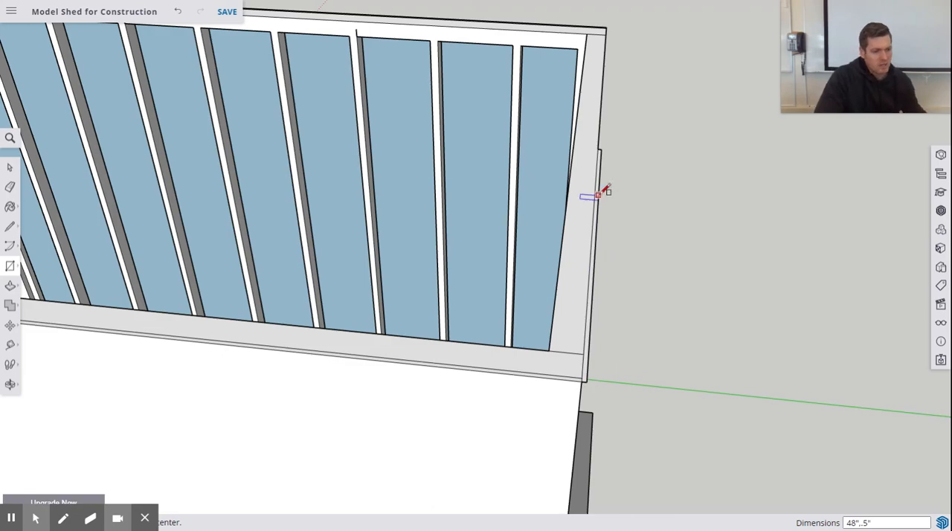
Step: Extrude the thin rectangle down 8' with Push/Pull to form the first sheathing panel on the window end wall
scroll(598, 195, down, 4)
middle_drag(669, 231, 574, 96)
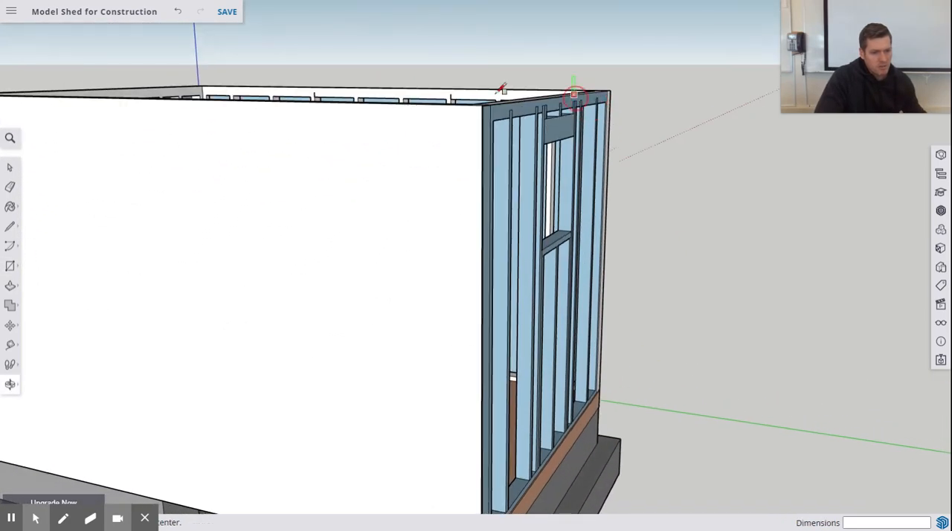
click(10, 286)
middle_drag(391, 397, 628, 16)
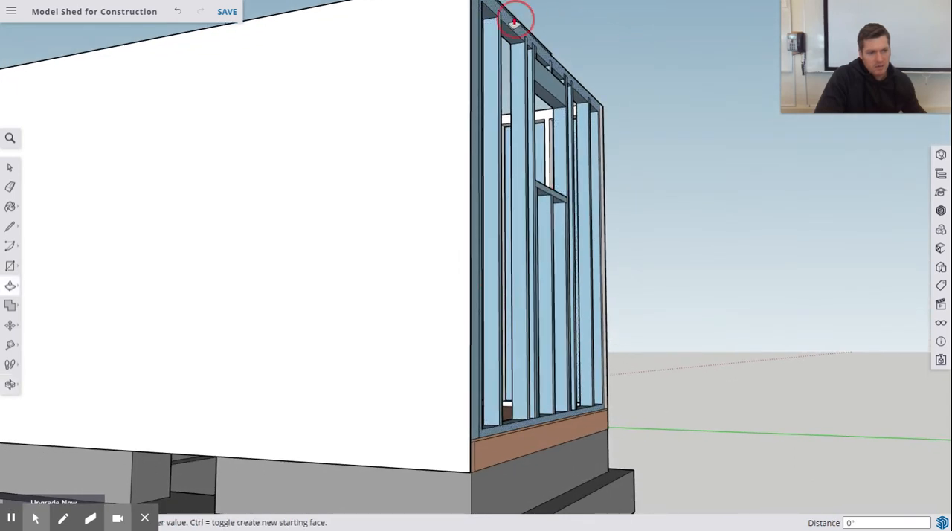
drag(514, 22, 459, 474)
middle_drag(573, 234, 408, 377)
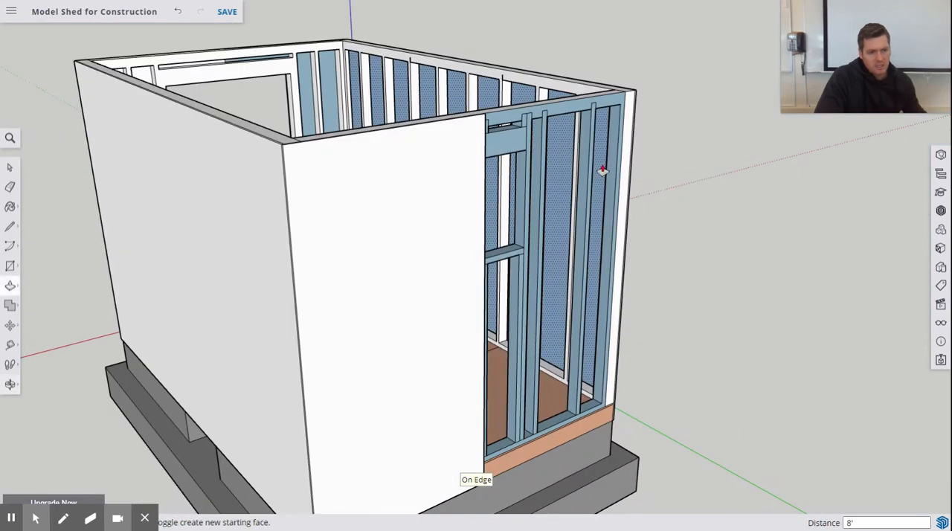
Step: Draw a 4' 1/2" by 1/2" rectangle along the remaining top edge of the window end wall, beside the first panel
middle_drag(602, 171, 276, 230)
key(p)
scroll(287, 254, up, 5)
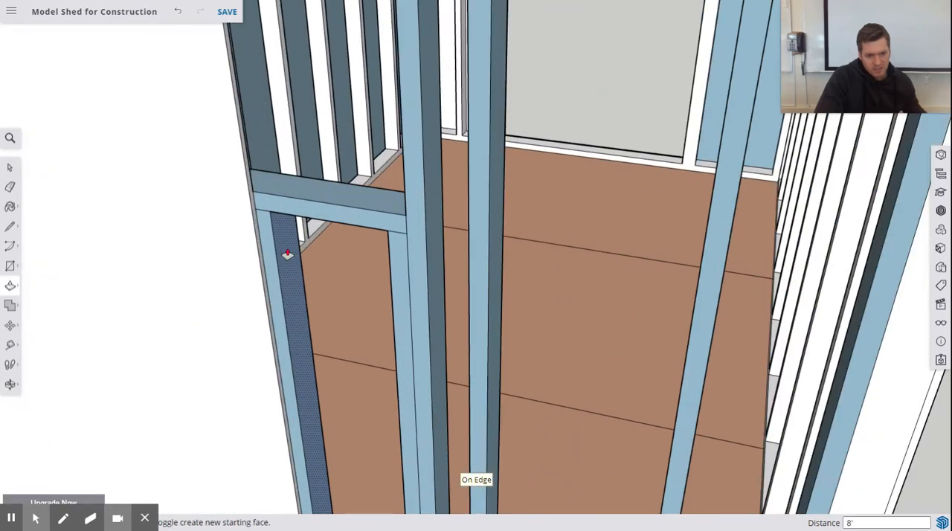
scroll(287, 255, up, 2)
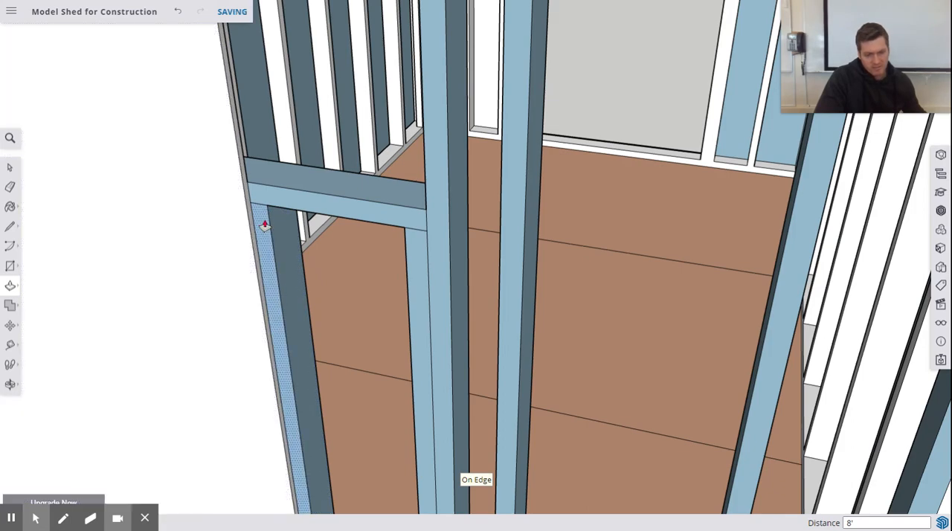
scroll(446, 206, down, 8)
middle_drag(484, 197, 168, 209)
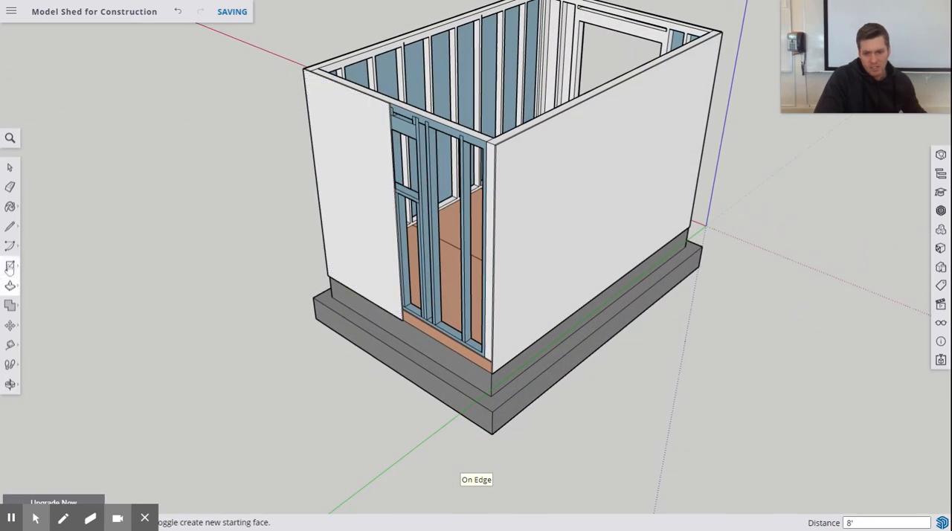
scroll(483, 143, up, 10)
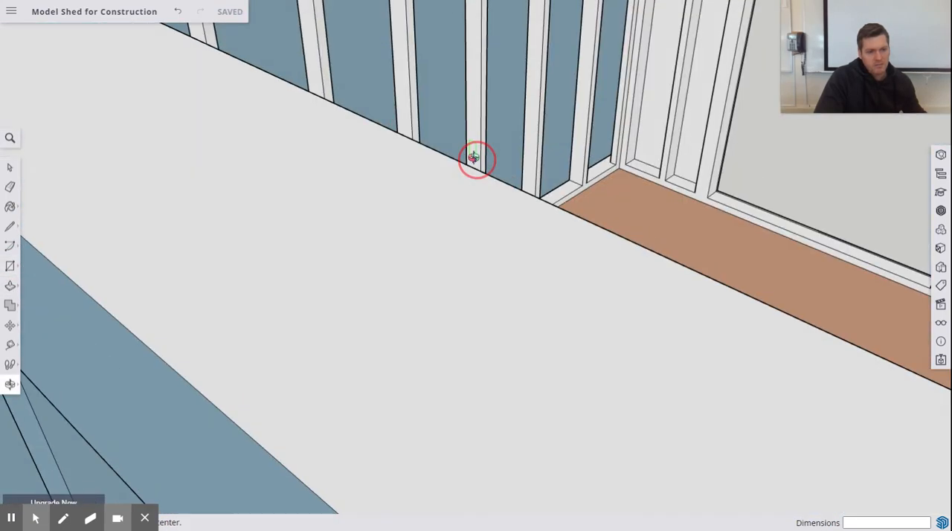
scroll(476, 159, down, 5)
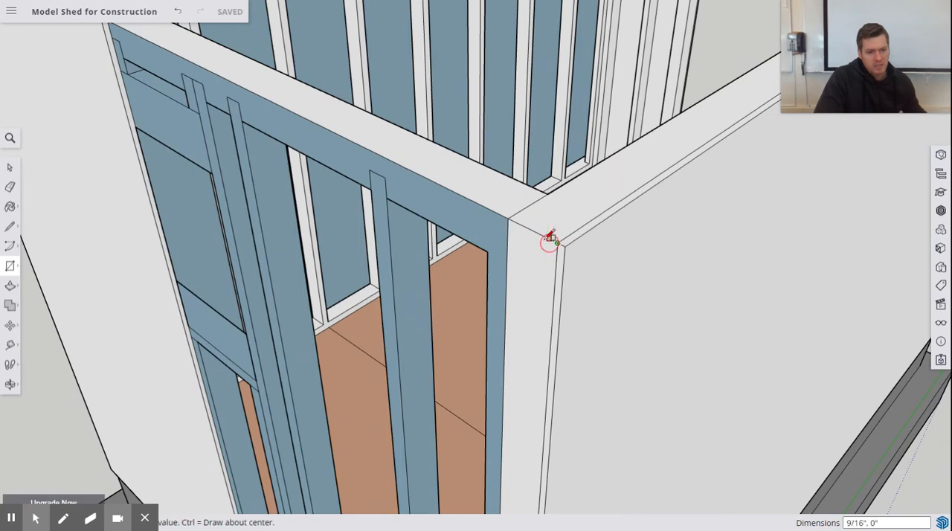
mouse_move(146, 55)
middle_down()
mouse_move(149, 89)
mouse_move(130, 60)
middle_up()
click(72, 36)
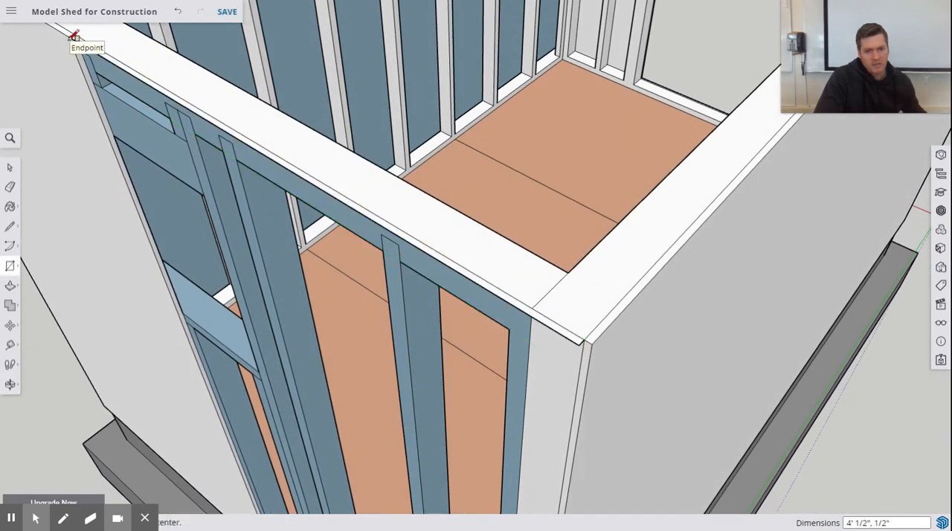
Step: Extrude the second thin rectangle down 8' with Push/Pull to sheathe the rest of the window end wall
click(12, 288)
middle_drag(276, 293, 317, 108)
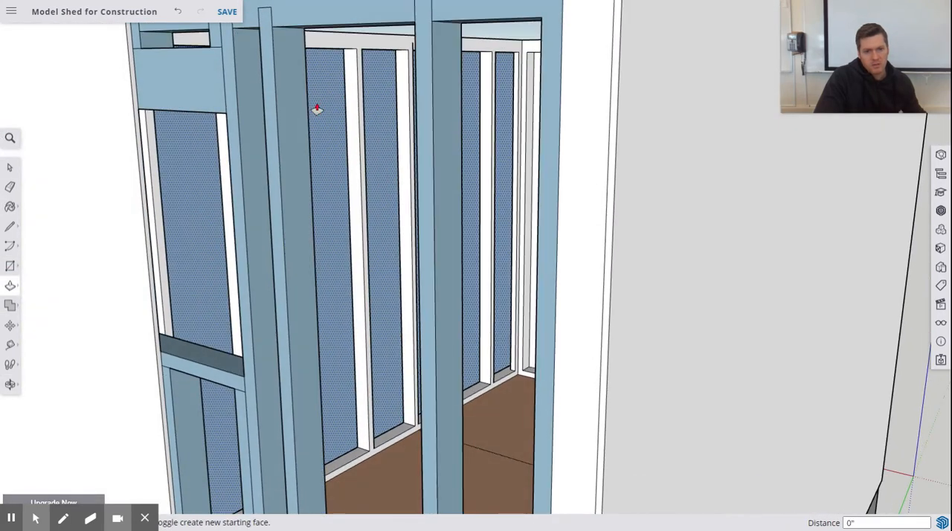
scroll(317, 108, down, 10)
middle_drag(382, 131, 372, 15)
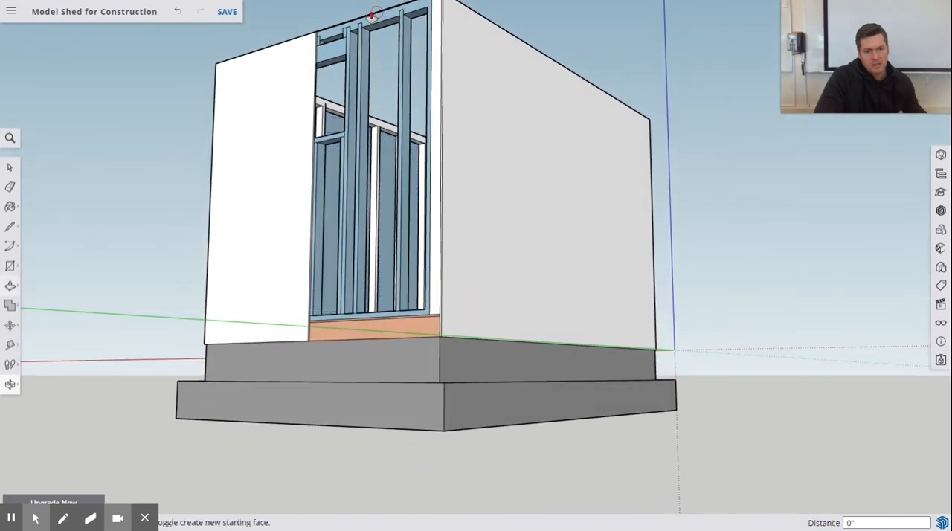
scroll(372, 14, down, 3)
right_click(372, 12)
scroll(367, 16, up, 4)
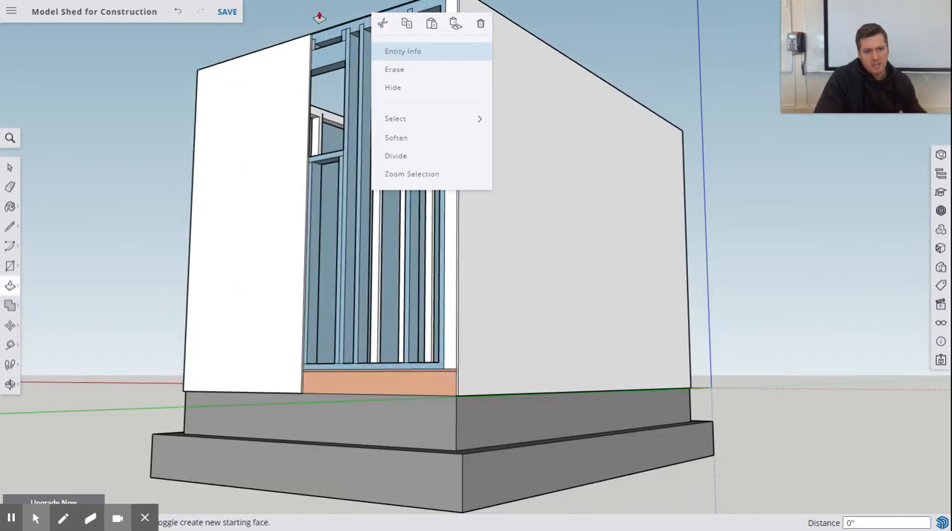
click(320, 18)
scroll(327, 16, up, 2)
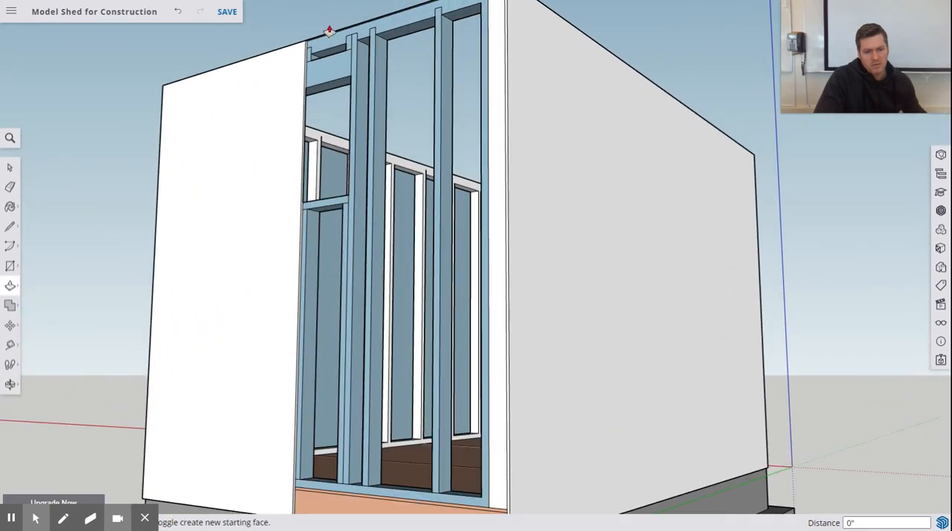
middle_drag(398, 102, 365, 59)
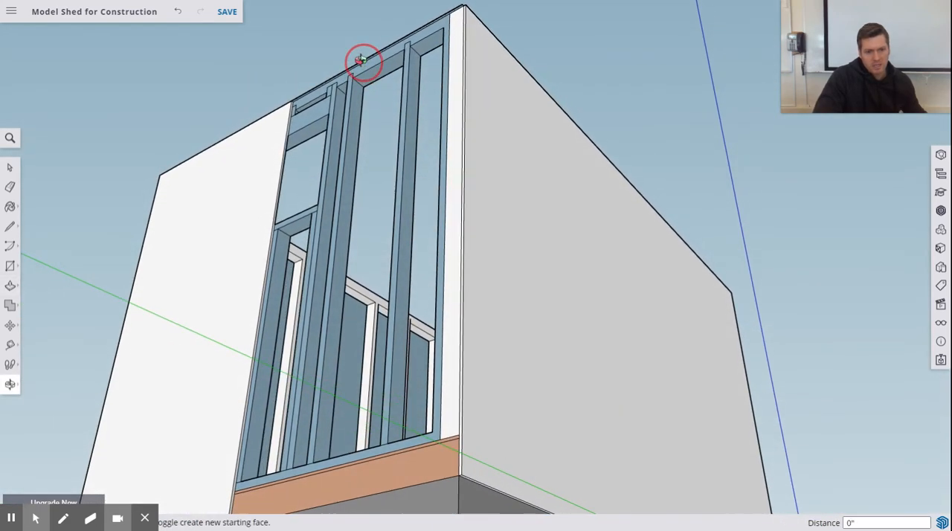
key(p)
drag(375, 58, 466, 480)
Step: Cut the window opening through both sheathing panels from inside by pushing their faces out 1/2"
middle_drag(476, 331, 288, 412)
middle_drag(374, 199, 189, 238)
scroll(206, 181, up, 3)
key(p)
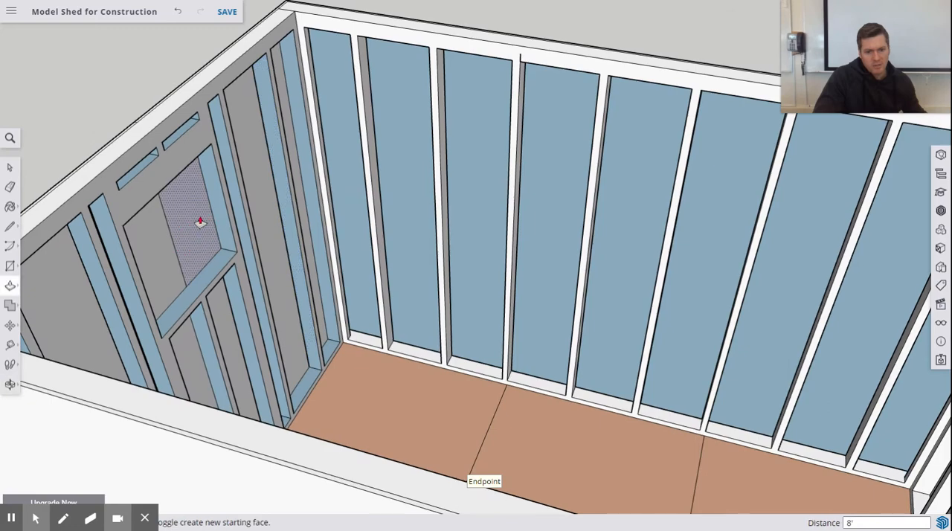
click(197, 218)
click(186, 193)
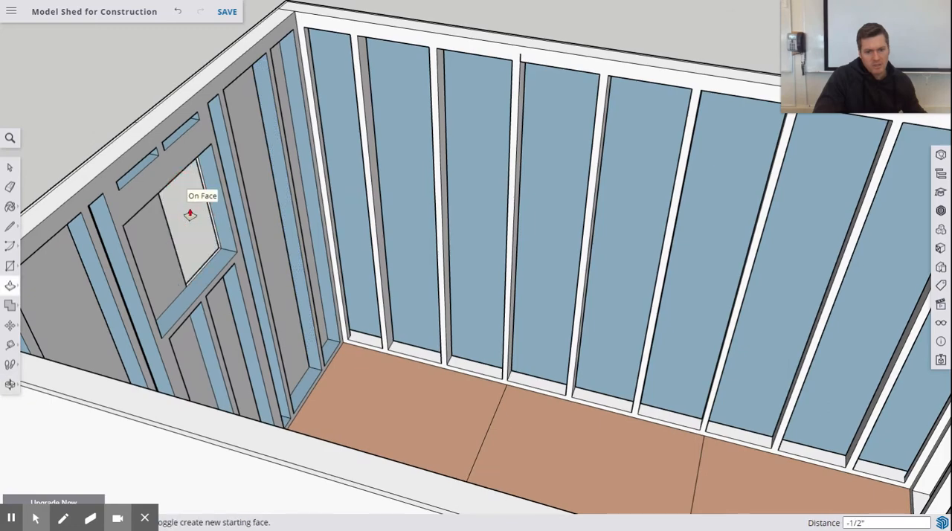
drag(168, 249, 160, 238)
Step: Inspect the window cutout and sheathed walls from outside, and open the paint materials with the door end wall in view
middle_drag(162, 238, 554, 125)
middle_drag(453, 250, 628, 204)
scroll(595, 207, down, 5)
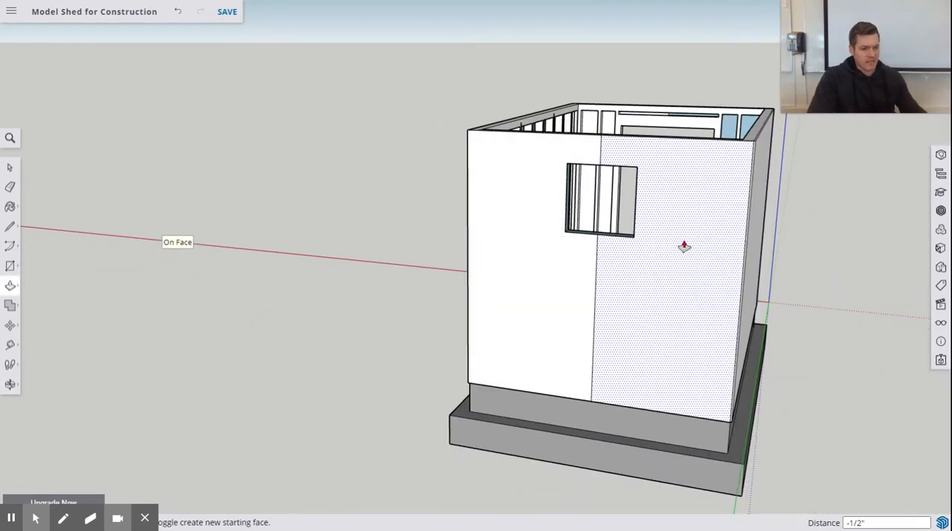
middle_drag(497, 257, 339, 249)
middle_drag(706, 268, 171, 182)
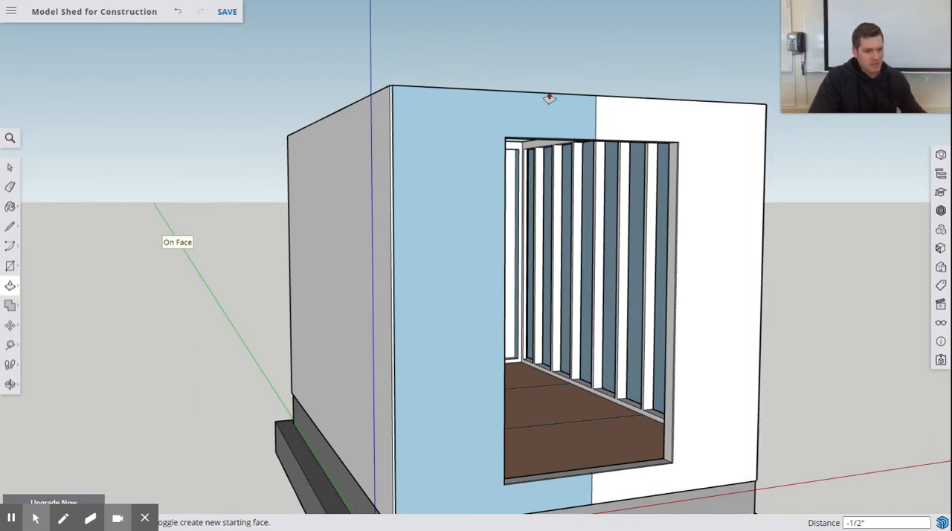
scroll(540, 104, down, 3)
middle_drag(540, 104, 431, 148)
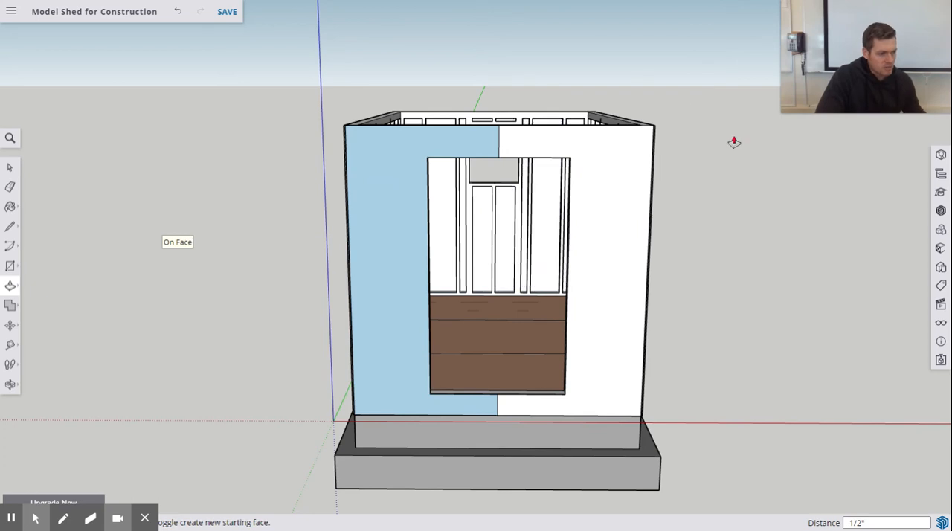
click(10, 206)
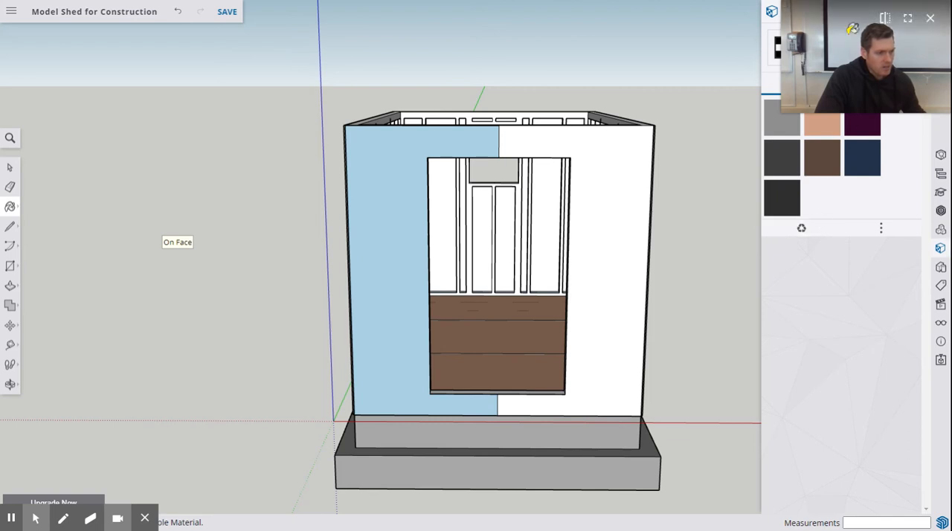
drag(853, 28, 54, 46)
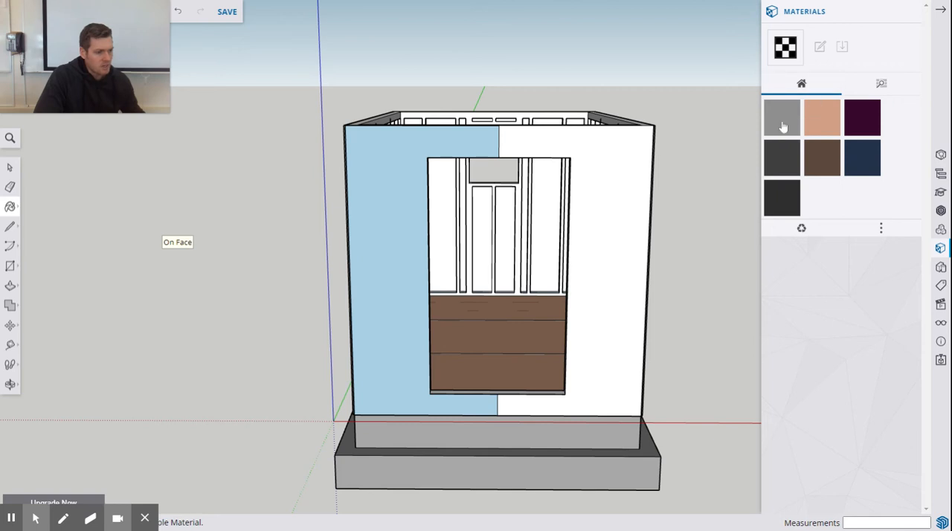
Step: Try painting both sheathing panels of the door end wall with the Helen_Blouse material
click(863, 119)
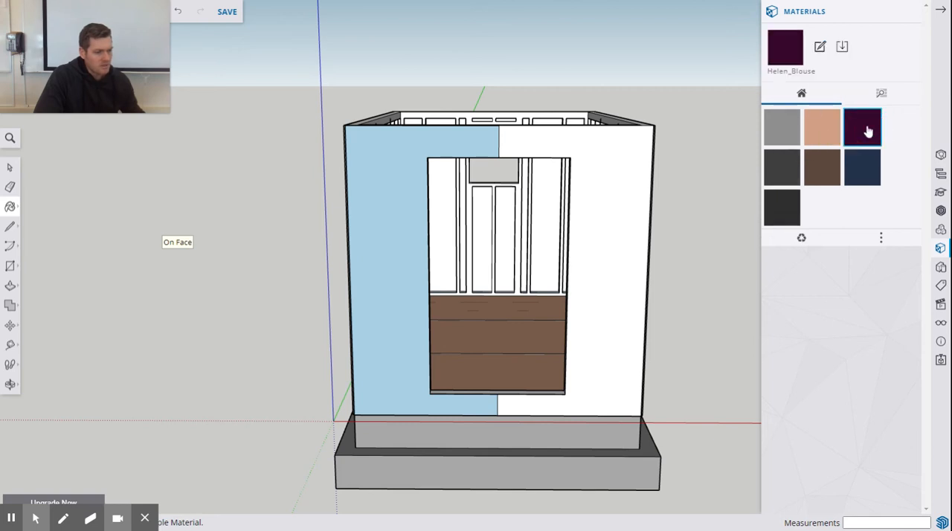
click(620, 197)
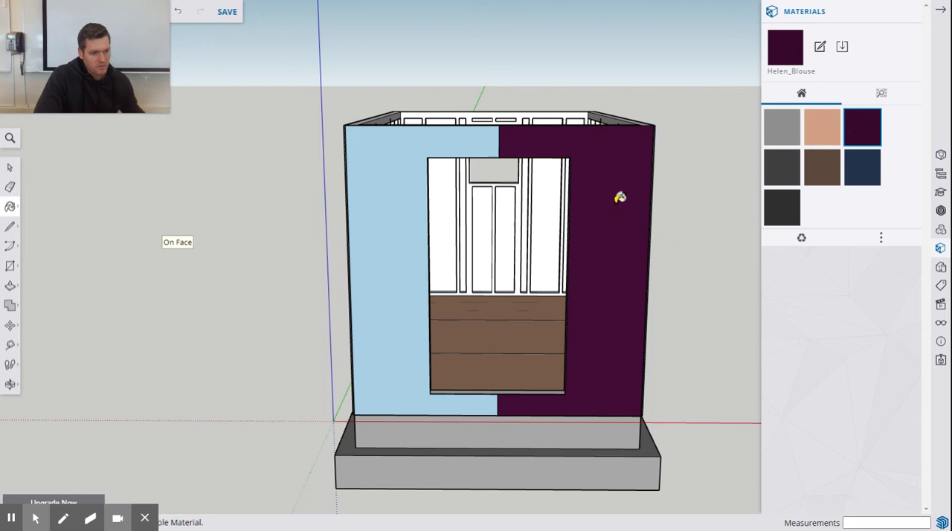
click(393, 157)
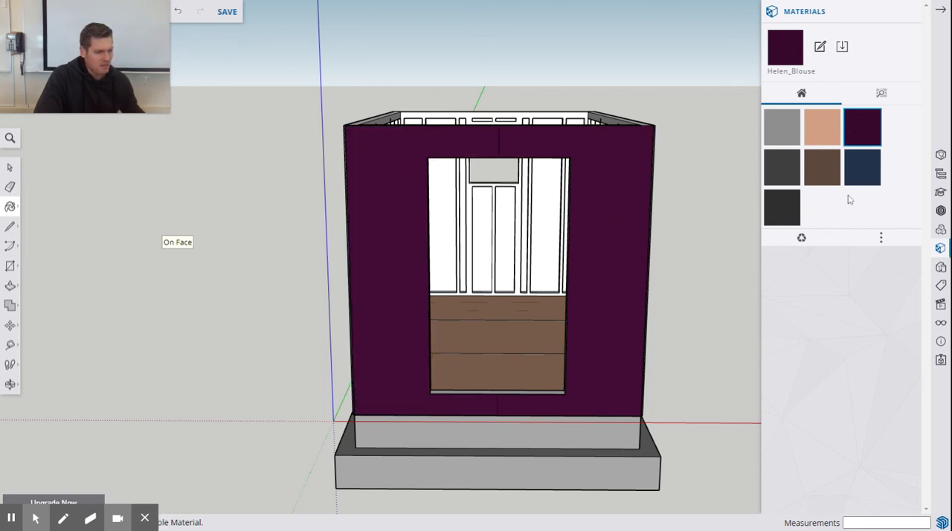
Step: Paint both sheathing panels of the door end wall with the Helen_Hair material
click(827, 179)
click(609, 183)
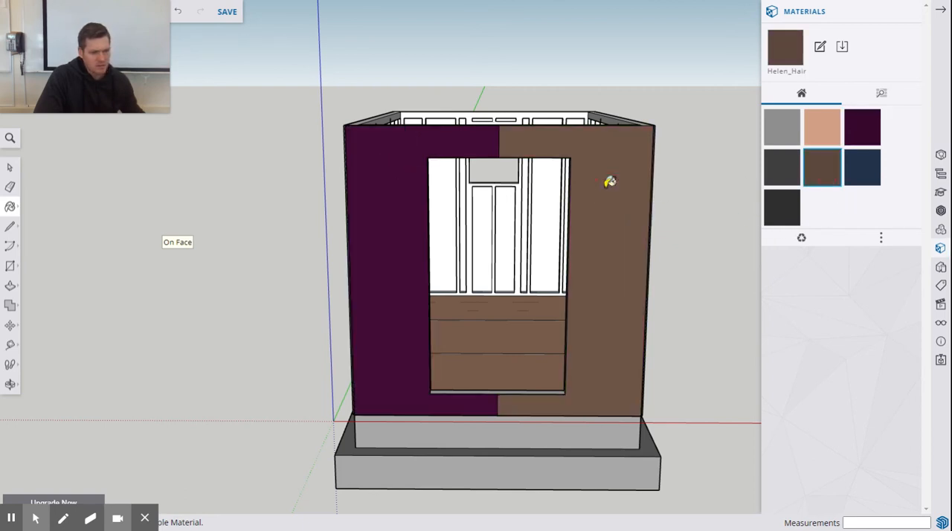
click(391, 210)
Step: Paint the outside faces of both long side walls with the Helen_Hair material
mouse_move(386, 211)
middle_down()
mouse_move(606, 211)
mouse_move(495, 195)
middle_up()
click(495, 197)
mouse_move(710, 210)
middle_down()
mouse_move(637, 225)
mouse_move(238, 195)
middle_up()
click(526, 207)
click(594, 189)
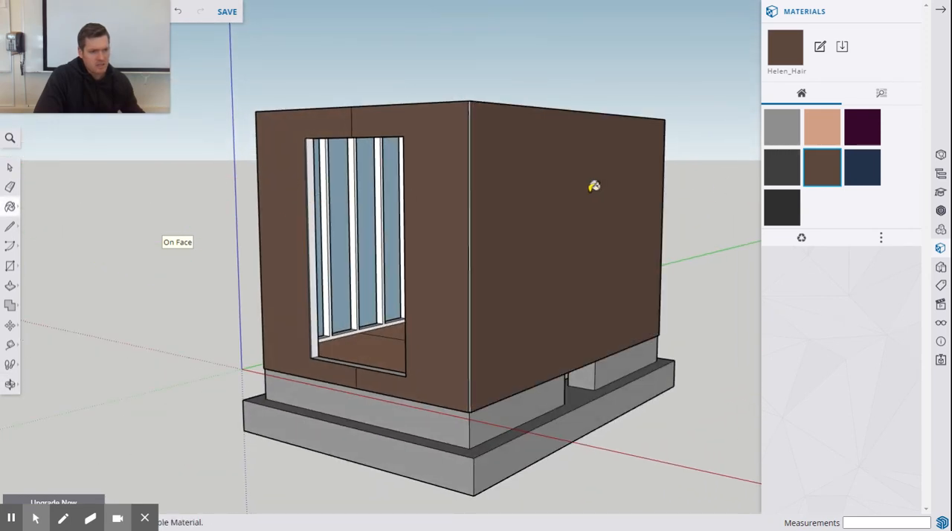
Step: Paint both sheathing panels of the window end wall with the Helen_Hair material
middle_drag(608, 196, 47, 187)
click(561, 237)
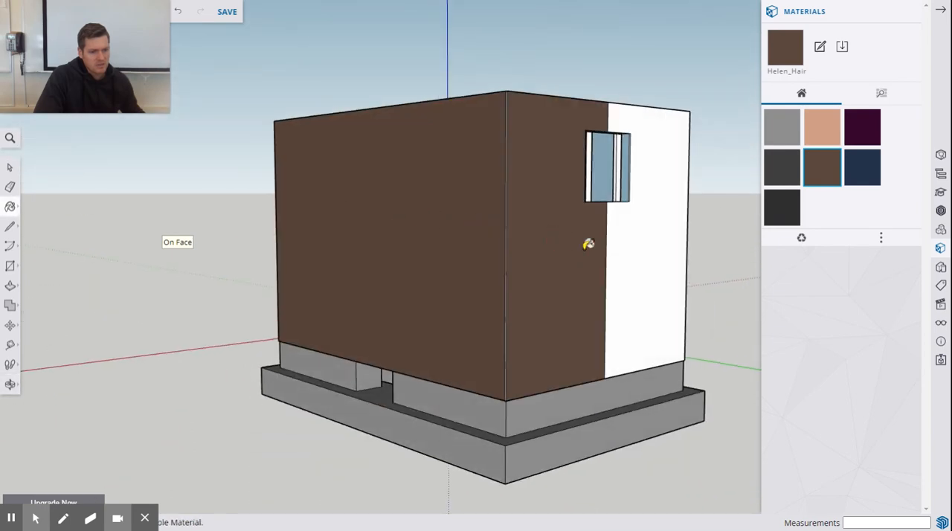
click(640, 264)
Step: Paint the inner framing faces of the door end wall and far long wall, plus the door end's top plate, with Helen_Skin
mouse_move(495, 255)
middle_down()
mouse_move(358, 254)
mouse_move(610, 300)
mouse_move(604, 270)
mouse_move(384, 372)
middle_up()
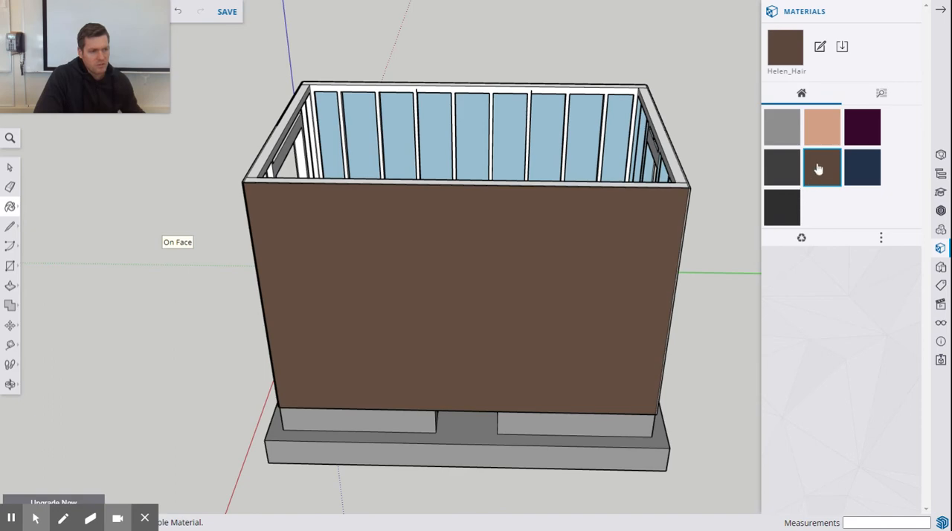
click(823, 137)
middle_drag(603, 123, 357, 70)
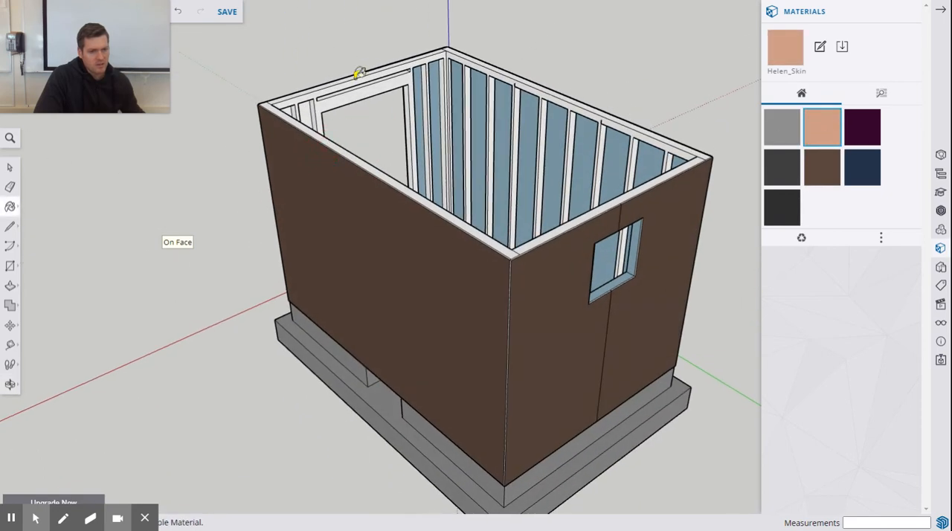
scroll(350, 74, up, 3)
click(343, 105)
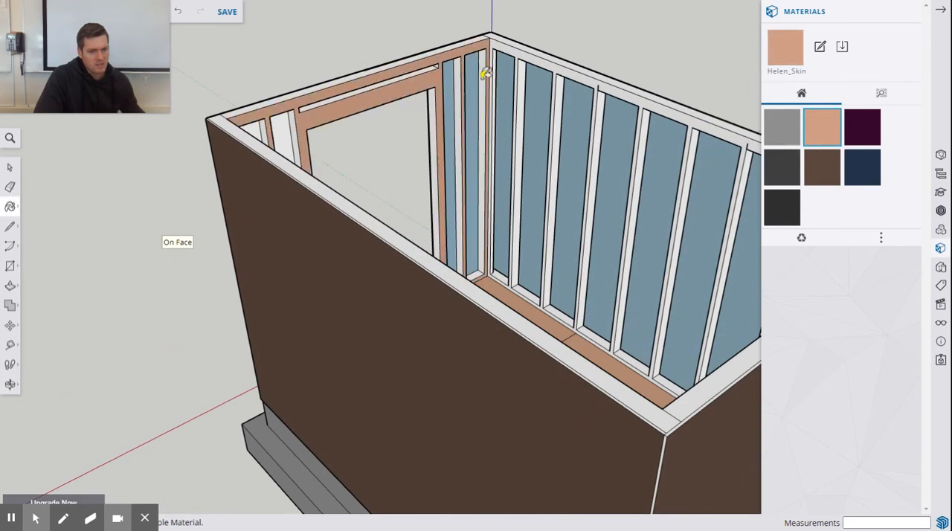
click(503, 45)
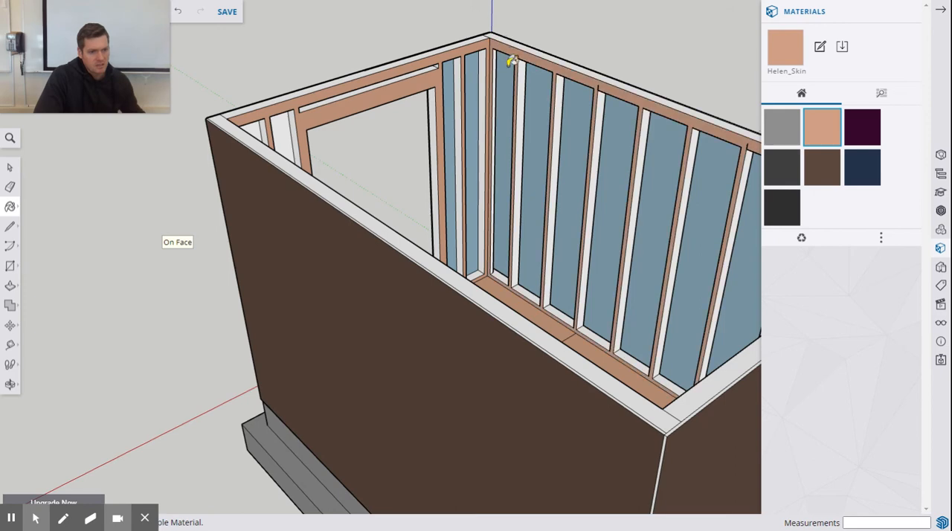
click(451, 41)
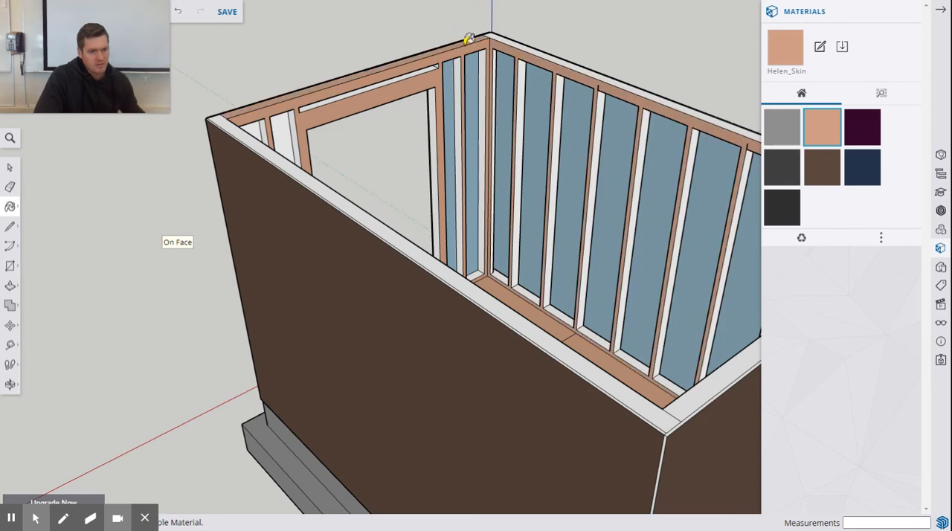
Step: Paint the top plates of both long side walls and the near long wall's inner framing with Helen_Skin
click(503, 32)
mouse_move(587, 79)
middle_down()
mouse_move(424, 116)
mouse_move(234, 139)
mouse_move(288, 128)
mouse_move(257, 121)
mouse_move(254, 130)
middle_up()
click(281, 125)
click(253, 137)
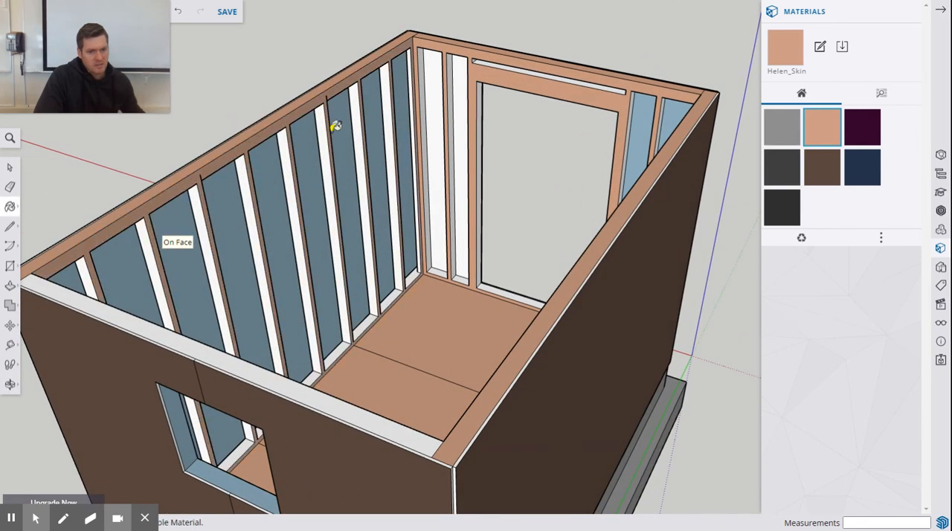
Step: Paint the window end wall's top plate and inward-facing framing faces with Helen_Skin
mouse_move(370, 132)
middle_down()
mouse_move(319, 131)
mouse_move(18, 206)
middle_up()
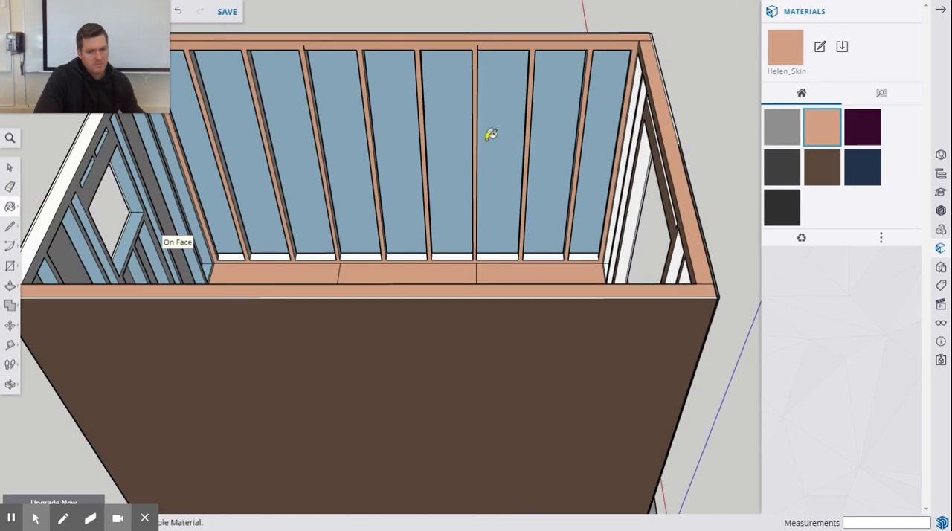
scroll(716, 173, up, 3)
scroll(714, 174, down, 5)
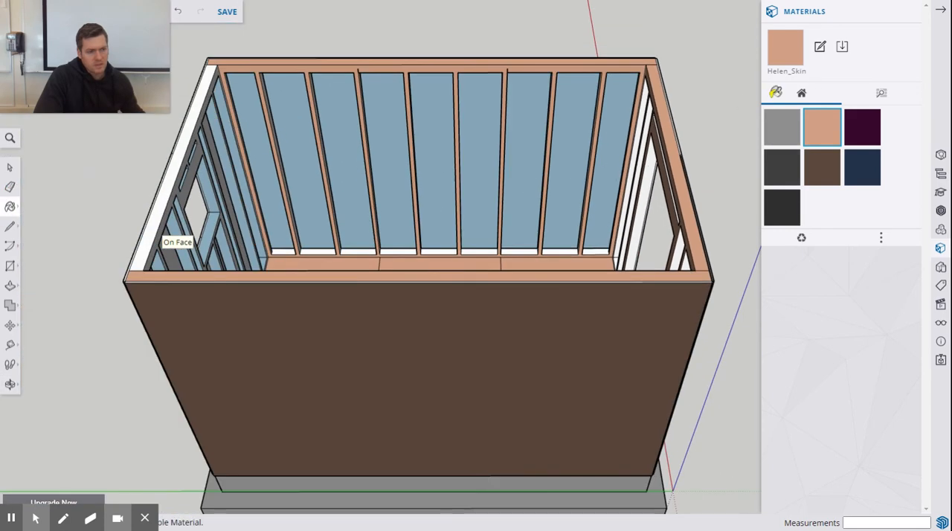
click(939, 9)
scroll(233, 152, up, 3)
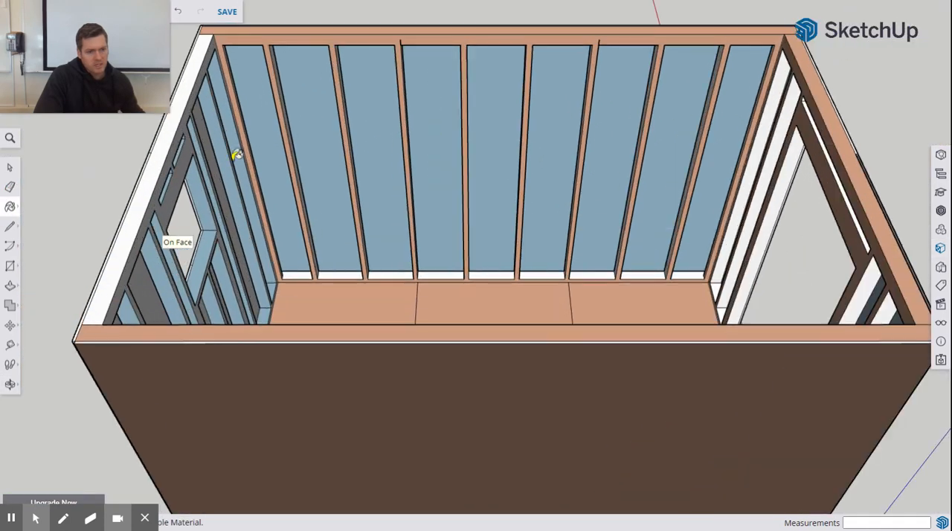
mouse_move(233, 153)
middle_down()
mouse_move(229, 161)
mouse_move(215, 155)
middle_up()
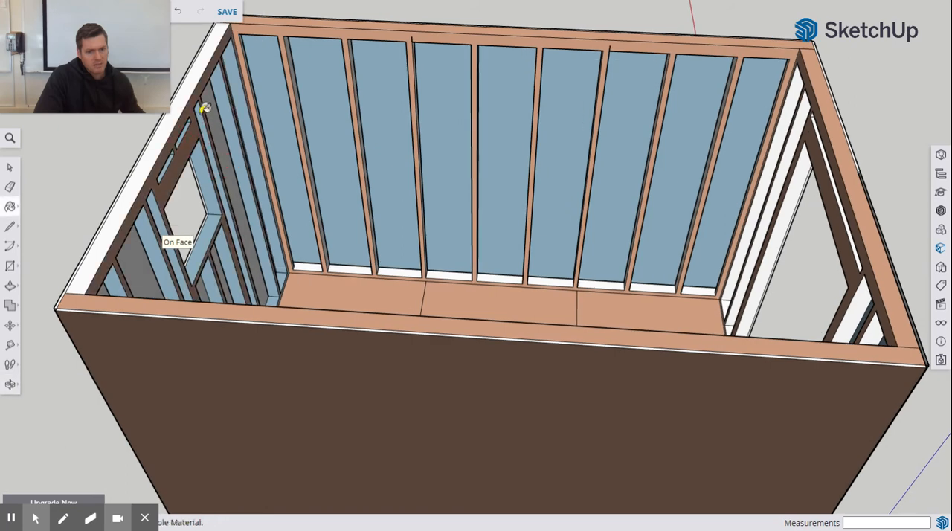
click(190, 86)
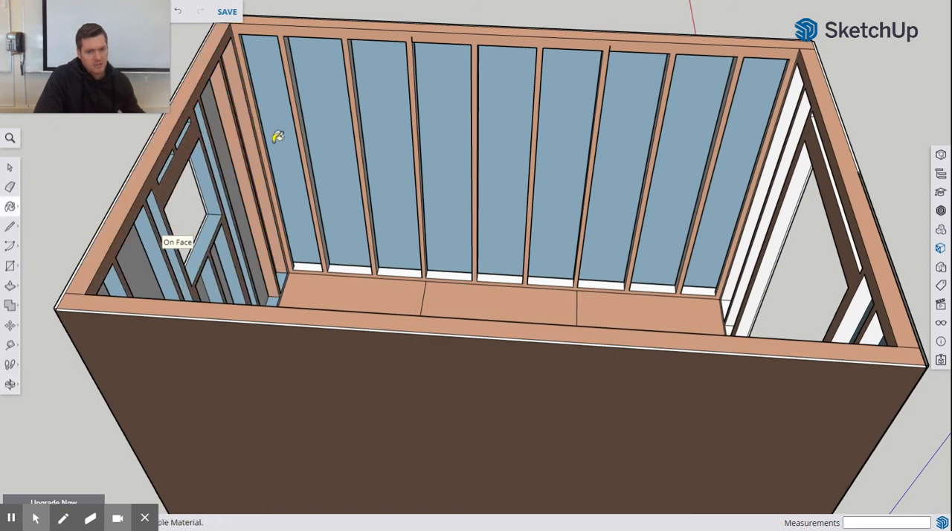
Step: Paint the visible side faces of the full-height studs in the window end wall with Helen_Skin
middle_drag(276, 137, 249, 140)
mouse_move(340, 203)
shift+middle_down()
mouse_move(523, 246)
mouse_move(452, 215)
mouse_move(506, 217)
mouse_move(431, 206)
mouse_move(356, 135)
shift+middle_up()
scroll(356, 134, up, 2)
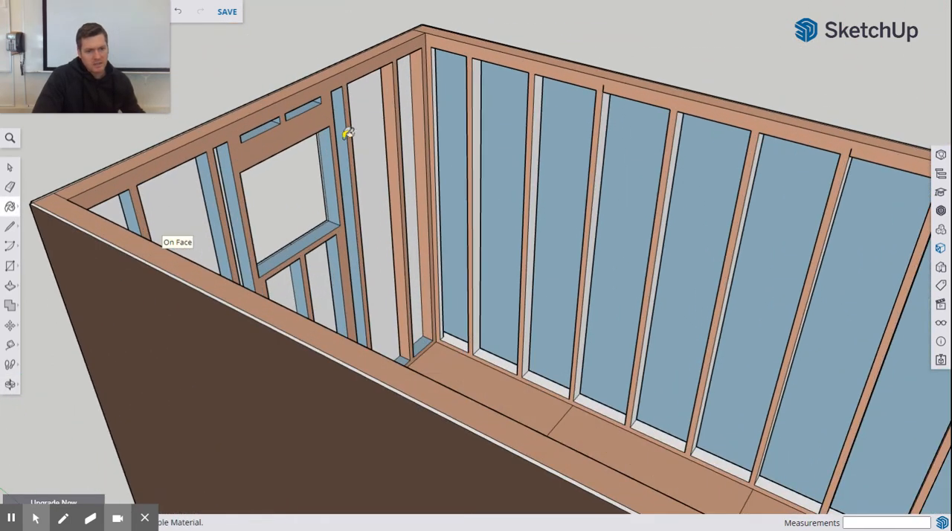
click(346, 136)
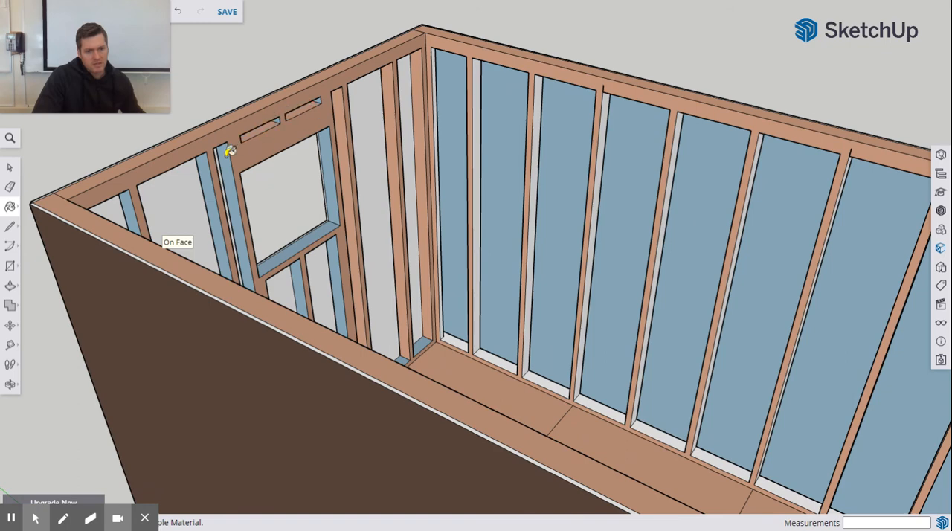
click(125, 204)
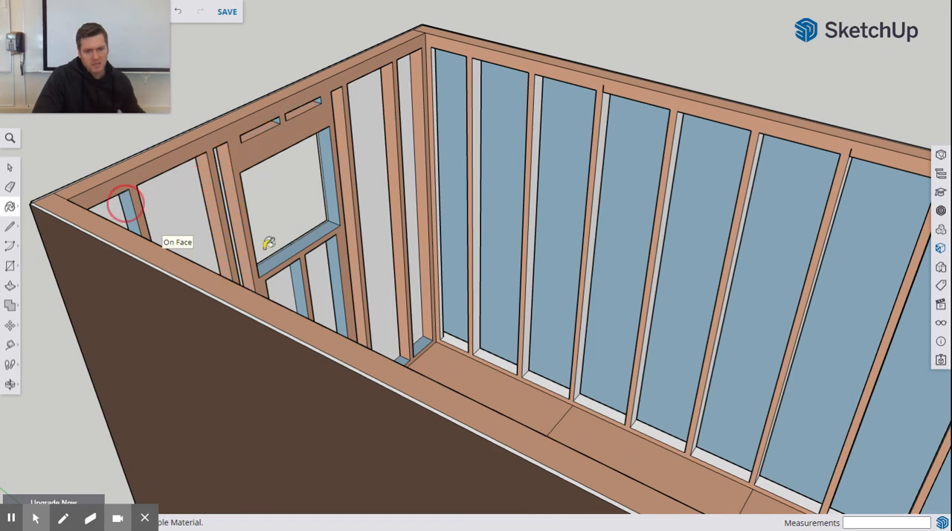
Step: Paint the inner faces of the window framing, the cripple studs below it and the wall's bottom plate with Helen_Skin
scroll(470, 256, up, 2)
middle_drag(423, 259, 383, 230)
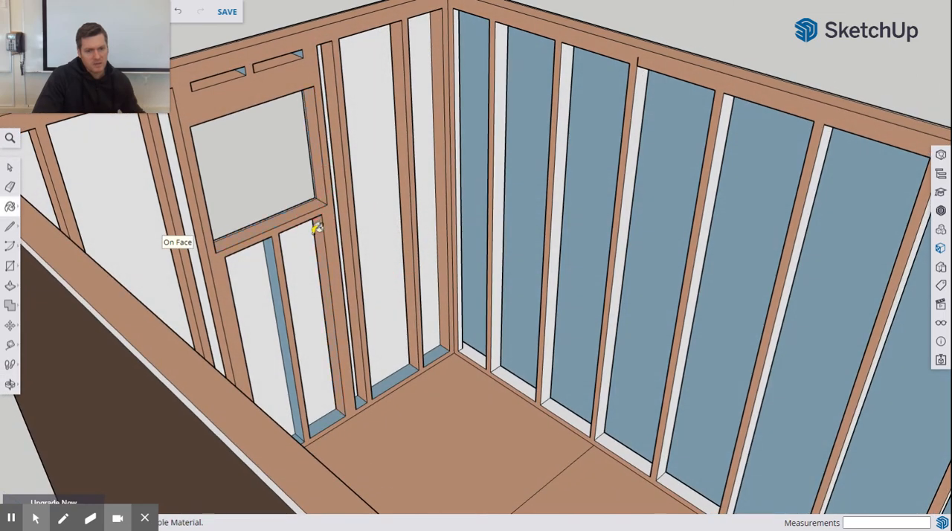
click(273, 263)
click(389, 383)
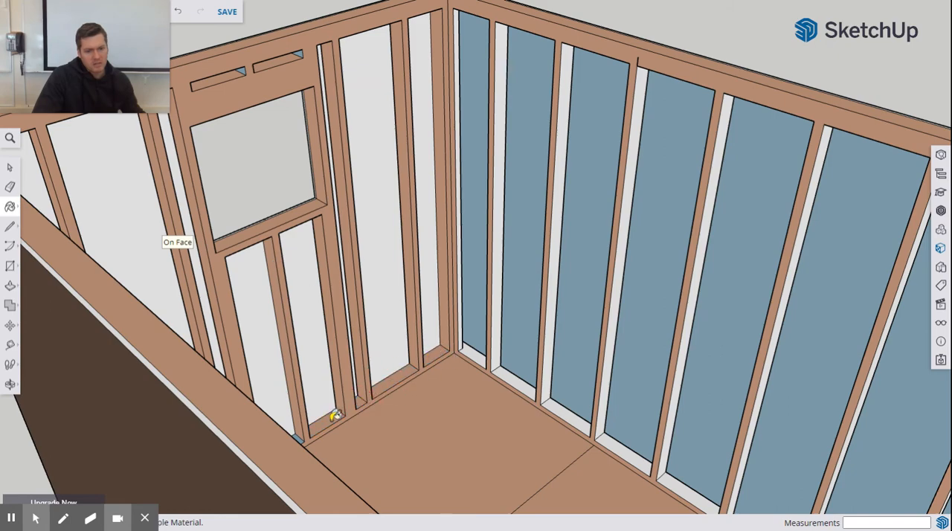
middle_drag(336, 415, 496, 372)
middle_drag(682, 342, 525, 397)
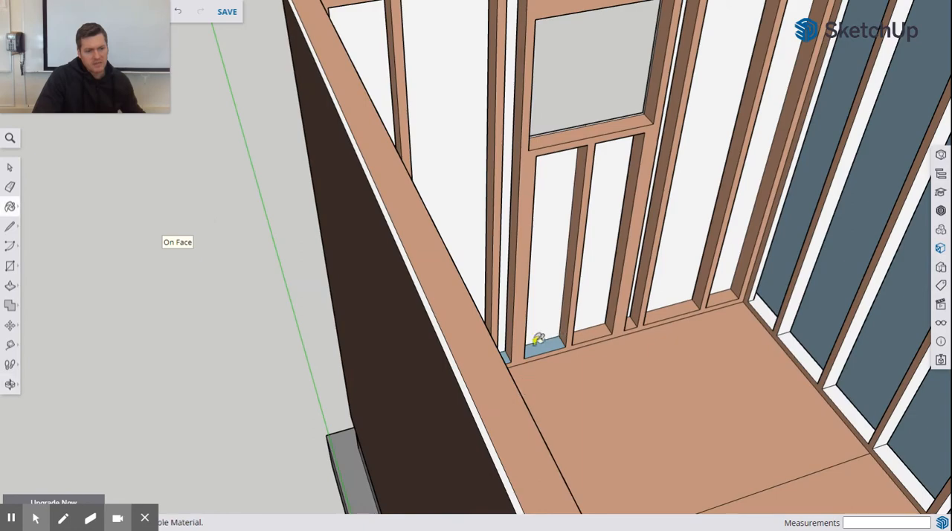
mouse_move(541, 343)
middle_down()
mouse_move(570, 320)
mouse_move(487, 319)
mouse_move(605, 210)
mouse_move(508, 339)
mouse_move(516, 270)
middle_up()
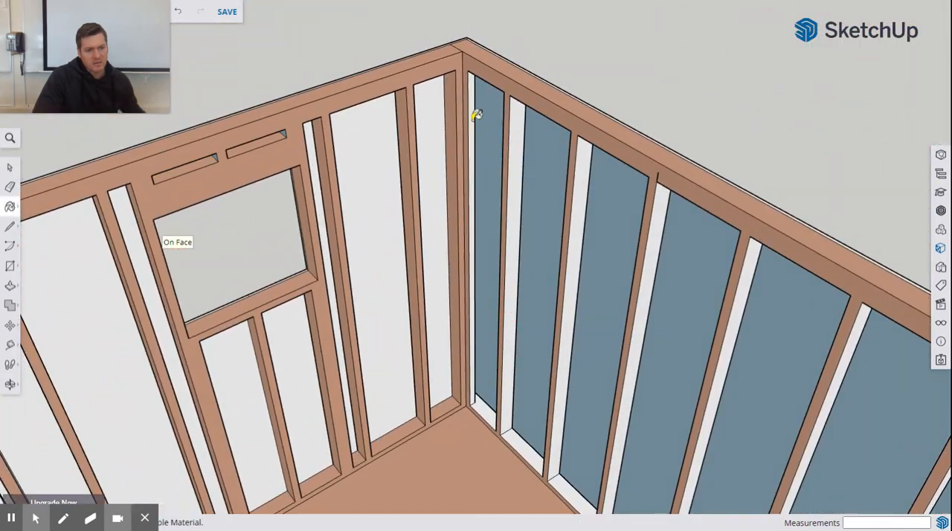
Step: Paint the door-facing side faces of all studs along the far long wall with Helen_Skin
click(519, 127)
click(584, 170)
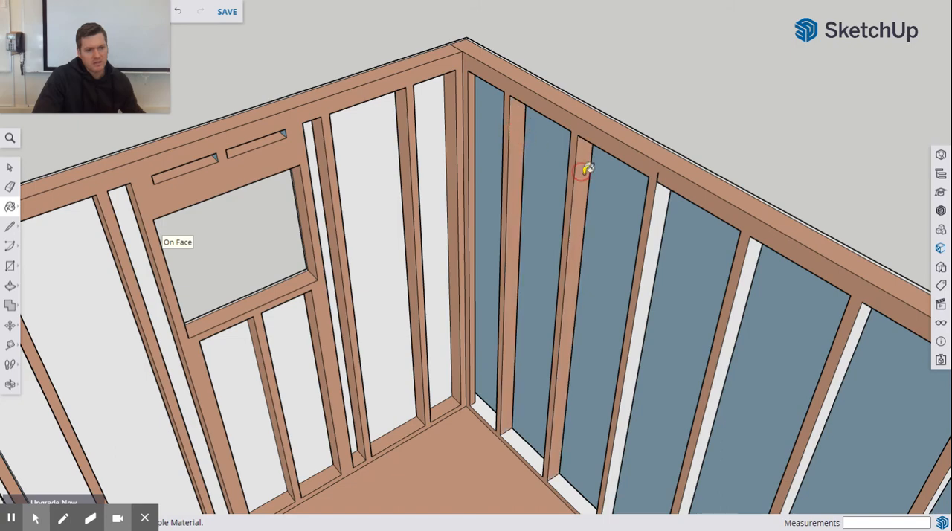
click(659, 209)
scroll(612, 227, down, 2)
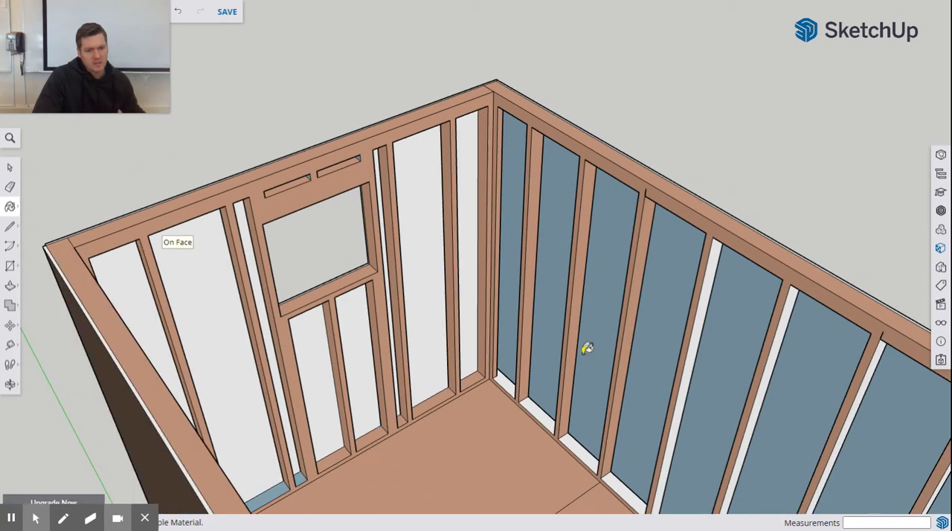
mouse_move(587, 348)
middle_down()
mouse_move(535, 274)
mouse_move(495, 275)
middle_up()
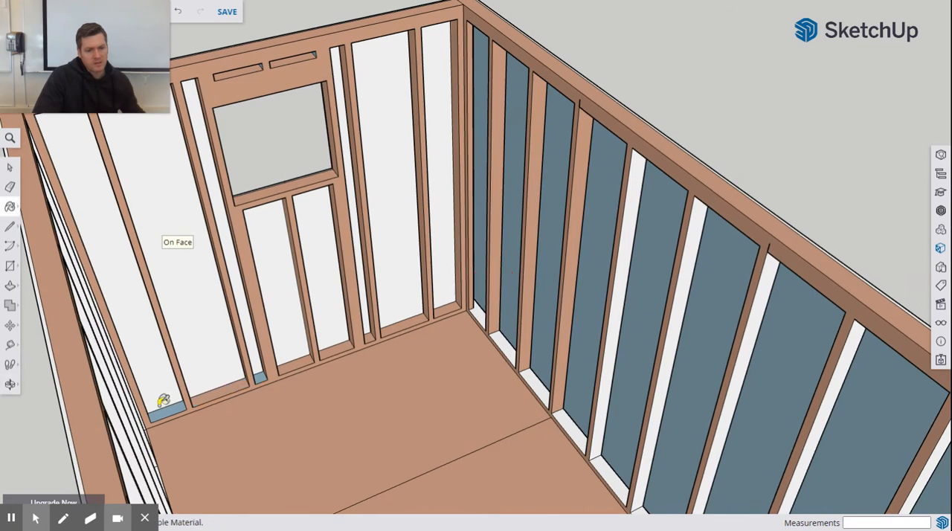
click(614, 316)
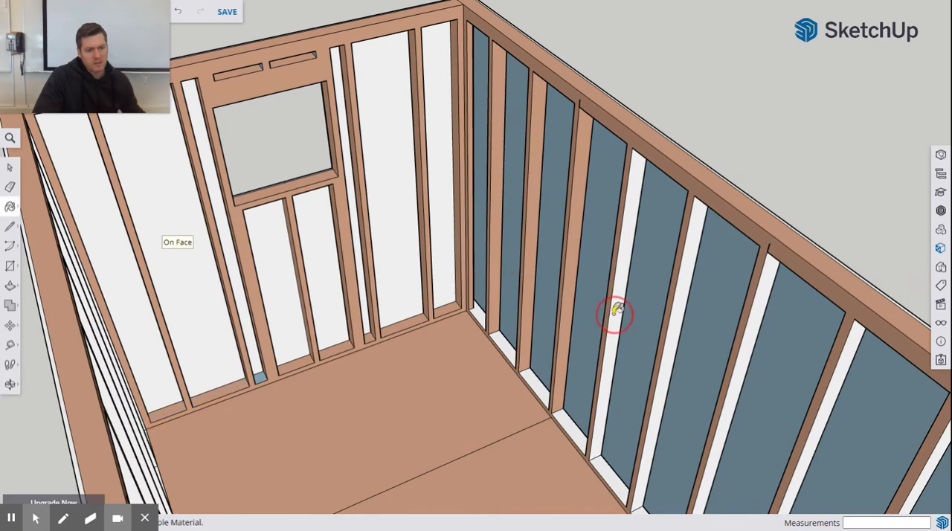
click(671, 333)
click(743, 361)
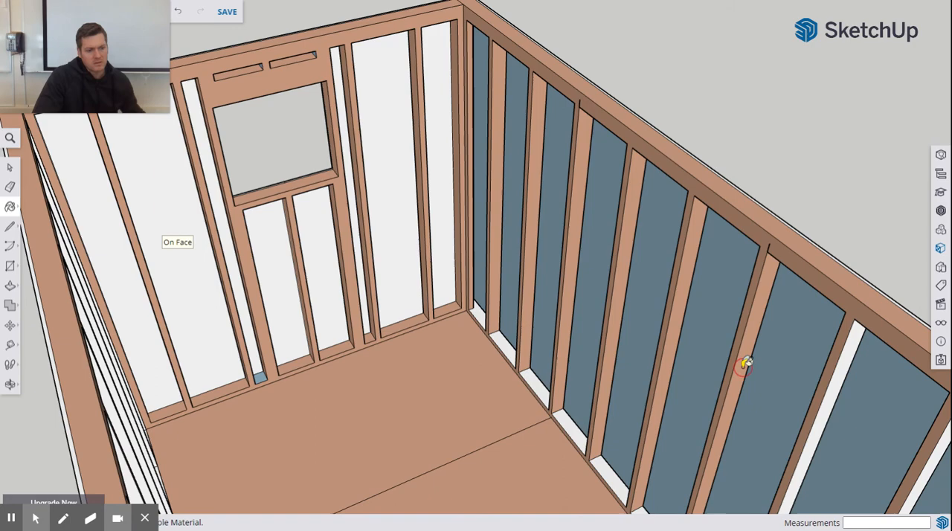
click(830, 407)
scroll(750, 399, down, 5)
mouse_move(707, 385)
middle_down()
mouse_move(671, 334)
mouse_move(699, 312)
mouse_move(757, 305)
middle_up()
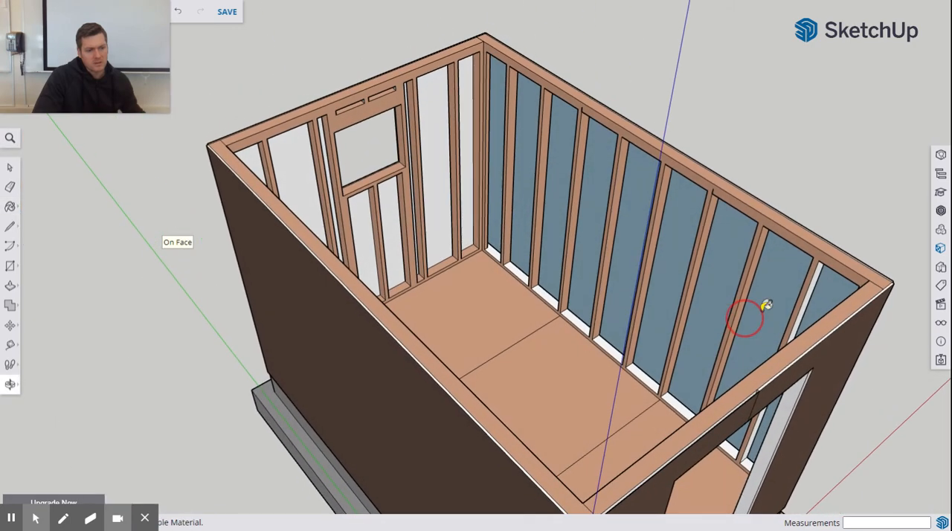
click(814, 283)
Step: Paint every bottom plate section between the far long wall's studs with Helen_Skin
click(496, 250)
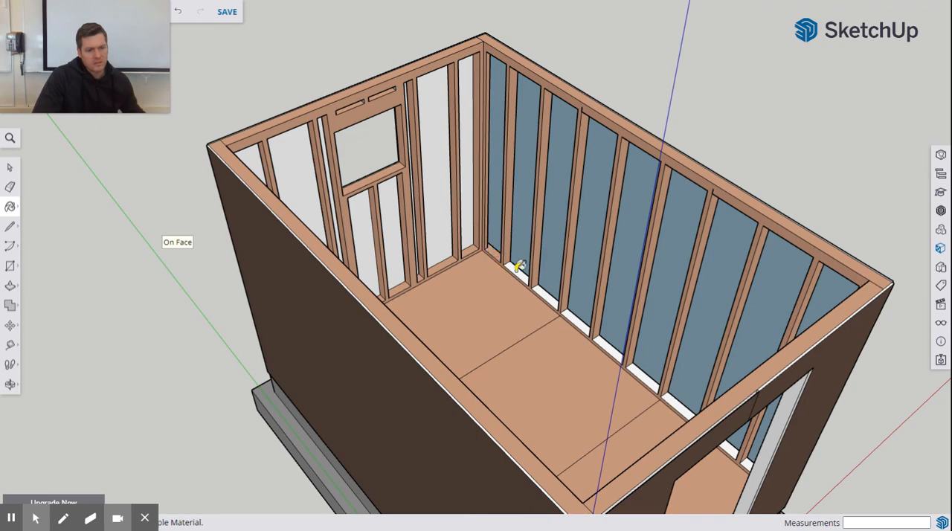
click(545, 292)
click(568, 311)
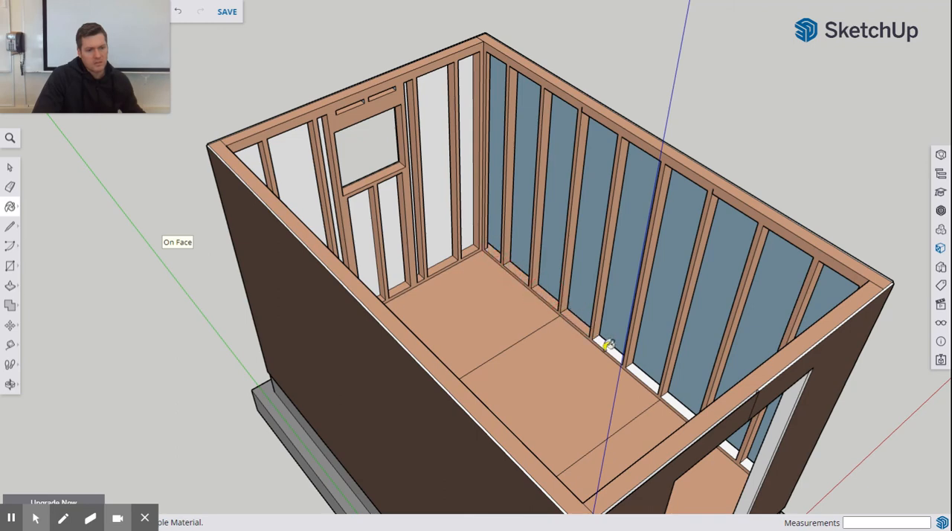
click(607, 341)
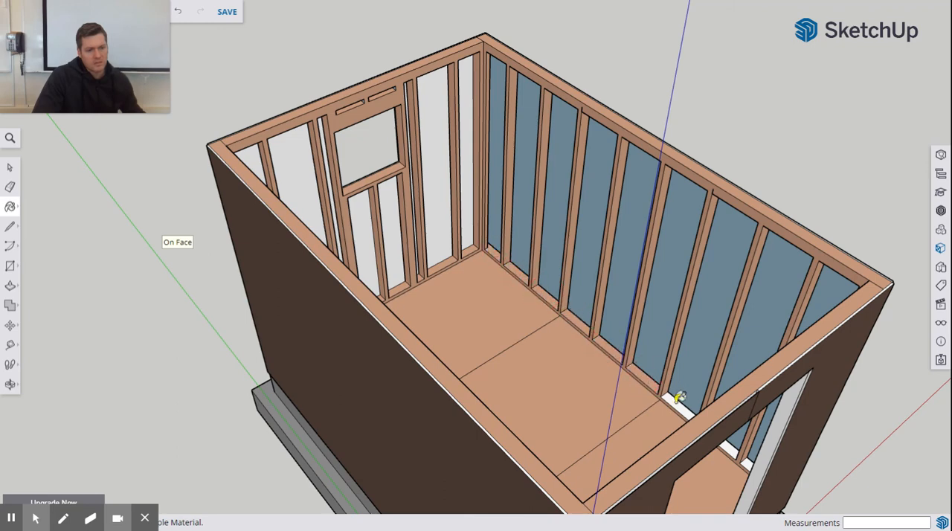
middle_drag(678, 399, 748, 355)
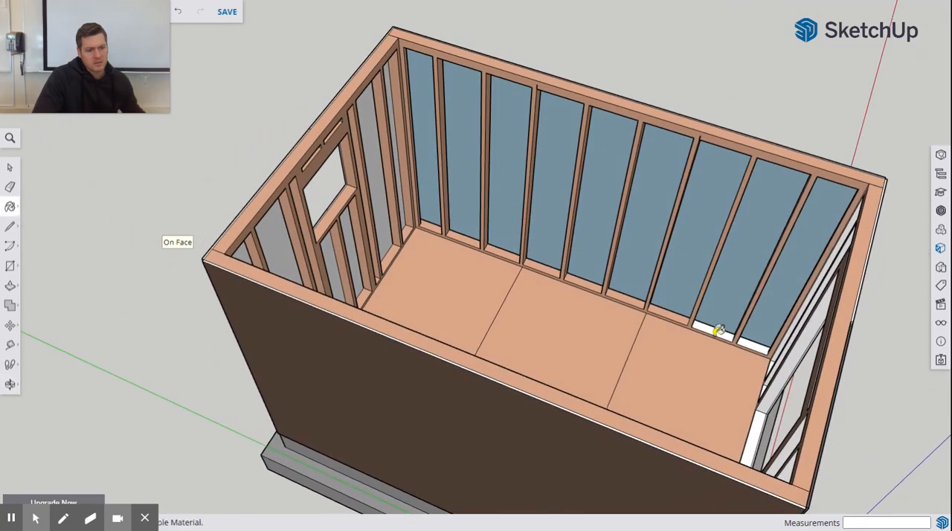
click(754, 347)
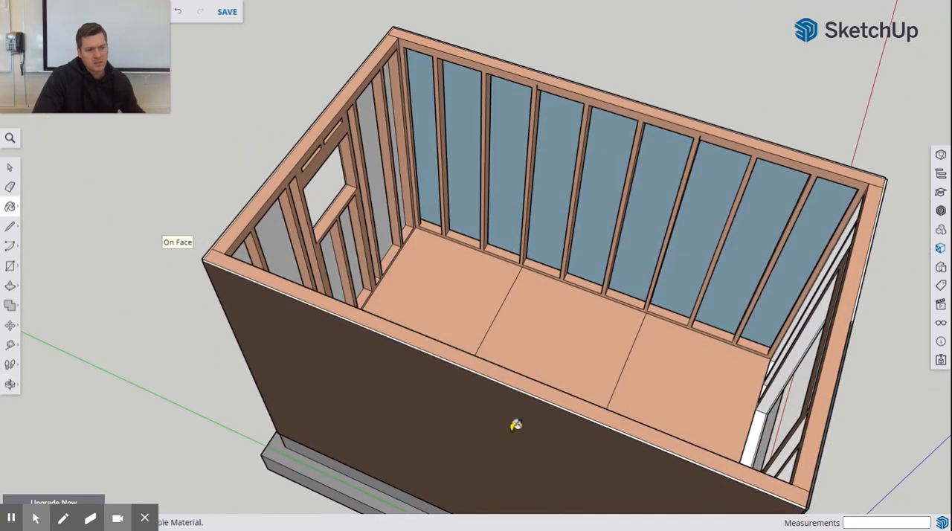
Step: Paint the door end wall's corner stud, adjacent stud and nearest door jamb side faces with Helen_Skin
mouse_move(514, 424)
middle_down()
mouse_move(506, 348)
mouse_move(466, 300)
mouse_move(778, 293)
mouse_move(752, 333)
mouse_move(547, 263)
mouse_move(523, 166)
mouse_move(602, 276)
mouse_move(618, 276)
mouse_move(643, 243)
mouse_move(623, 261)
middle_up()
scroll(637, 133, down, 3)
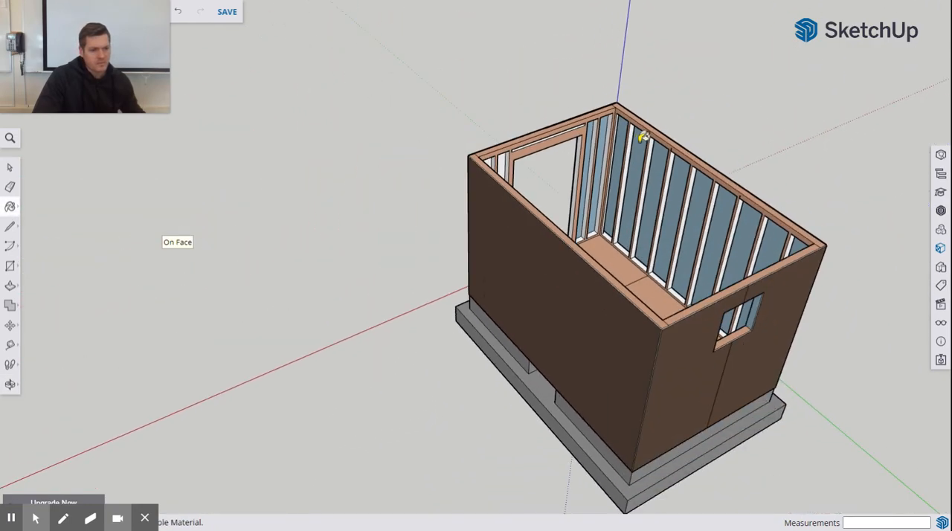
scroll(633, 134, up, 6)
click(560, 107)
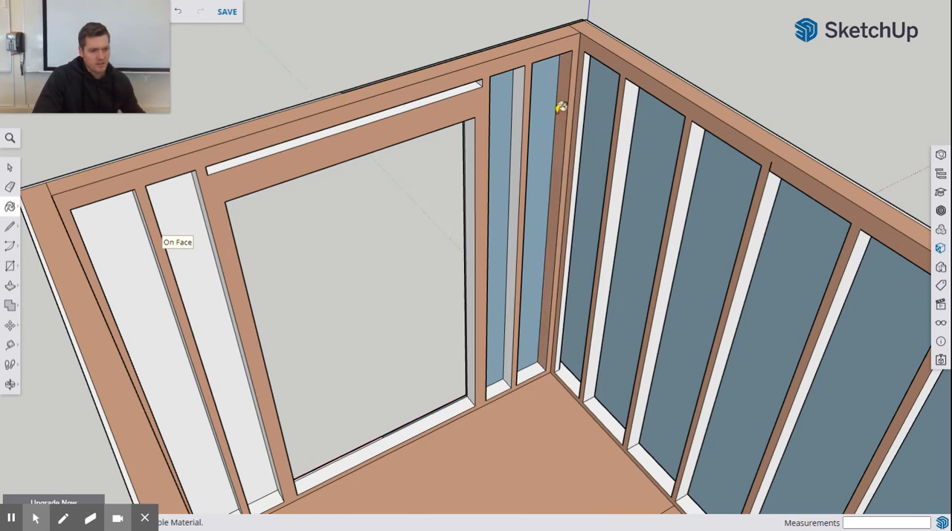
click(509, 119)
click(466, 236)
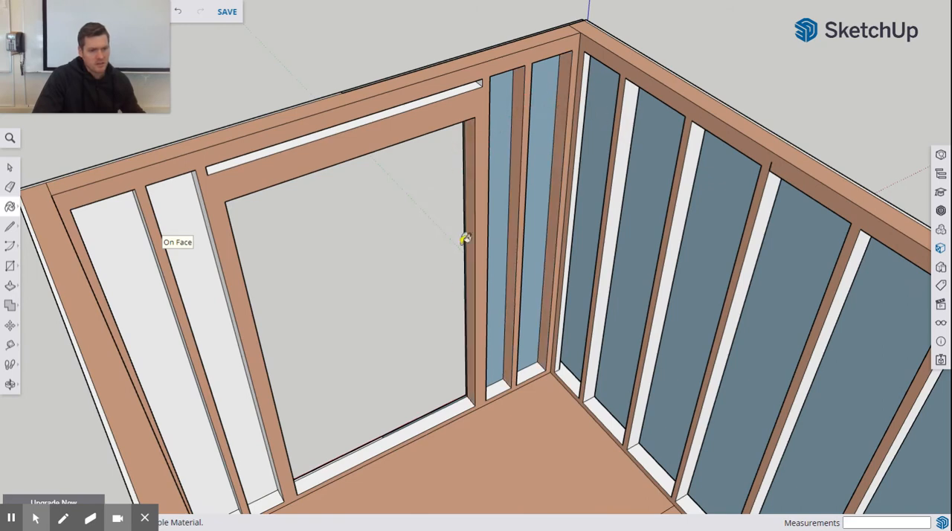
Step: Paint the door opening's bottom plate, the recess above the header and the stud sides across the opening with Helen_Skin
click(442, 413)
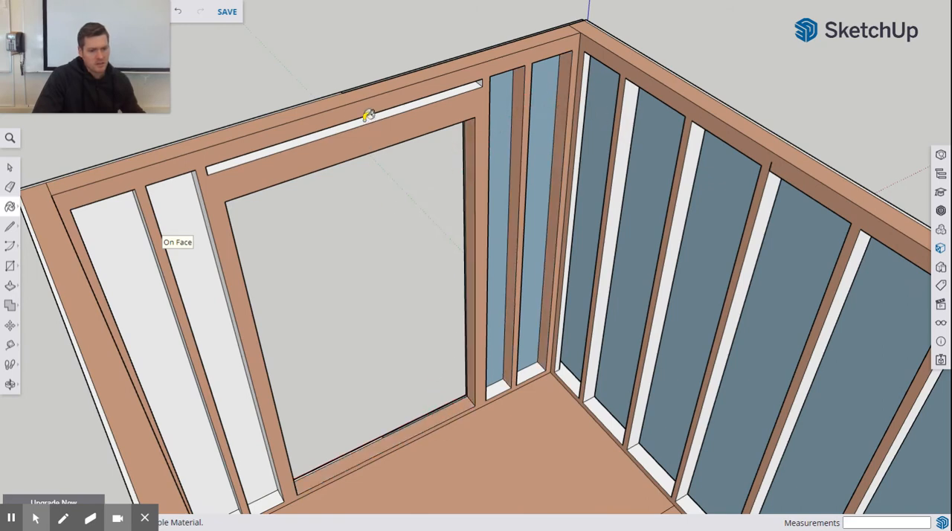
click(368, 116)
mouse_move(195, 229)
middle_down()
mouse_move(221, 218)
mouse_move(213, 219)
middle_up()
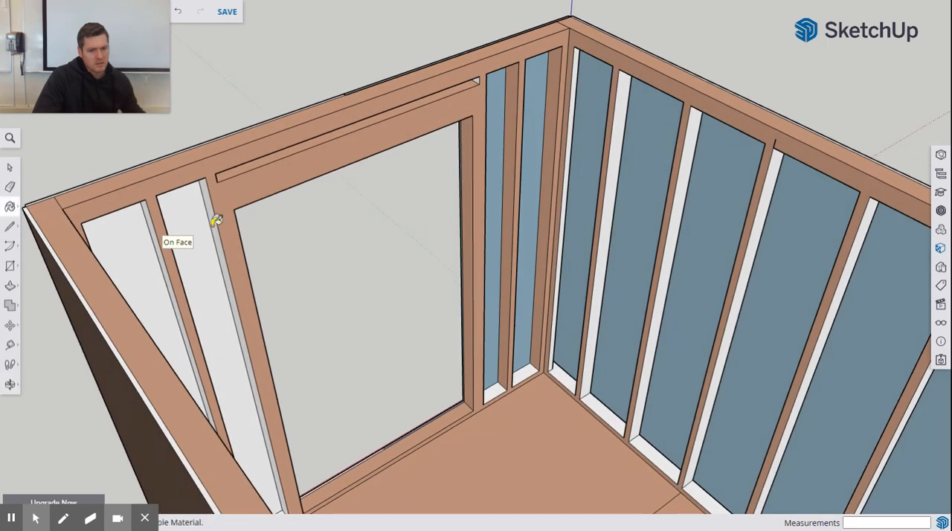
click(215, 221)
click(166, 255)
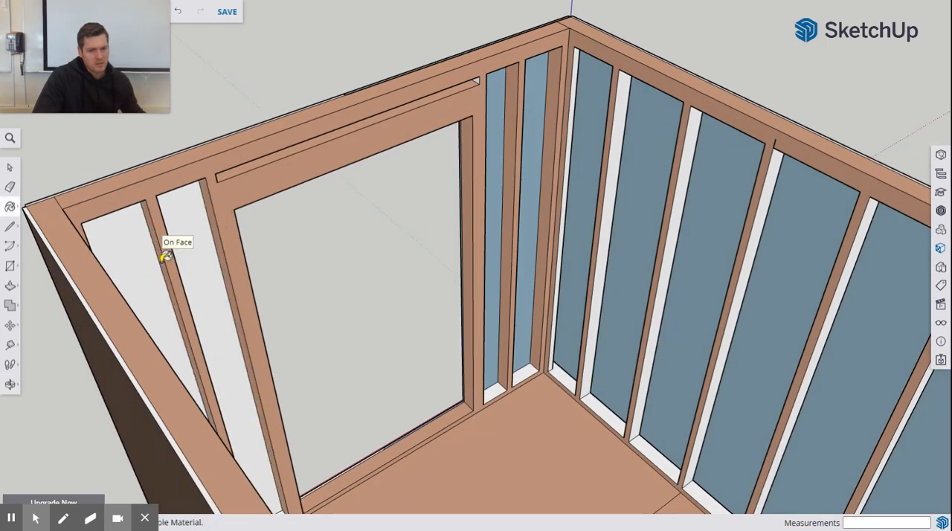
Step: Paint the door end wall's bottom plate sections between the studs on both sides of the opening with Helen_Skin
click(494, 394)
click(519, 379)
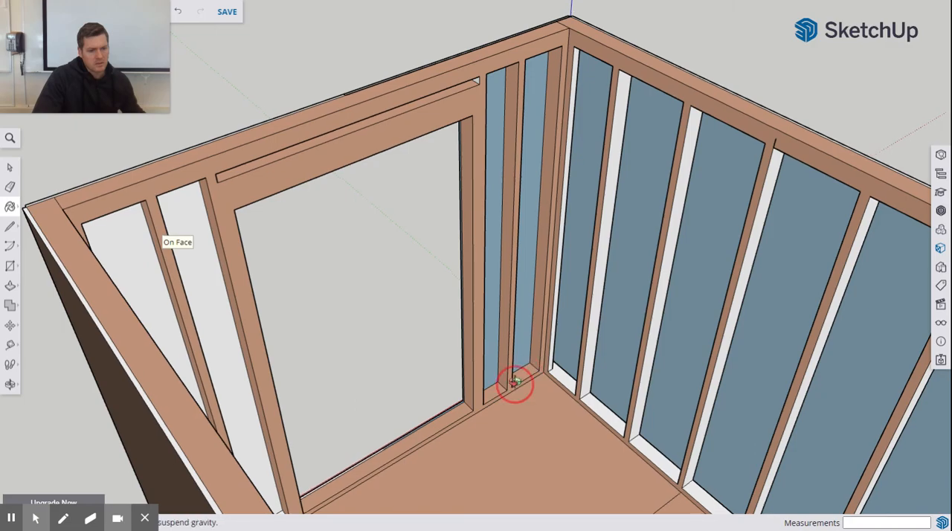
scroll(516, 382, up, 3)
middle_drag(599, 309, 450, 361)
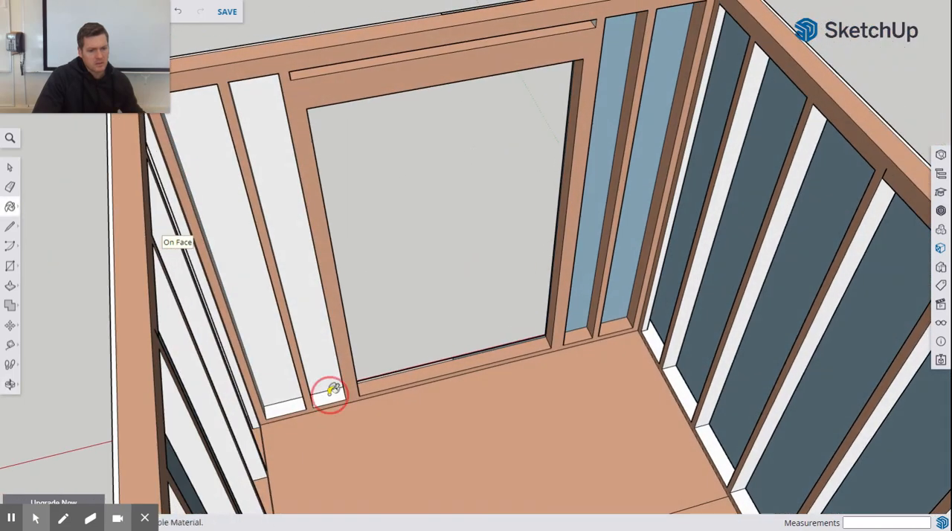
click(289, 402)
Step: Paint the opposite side faces of the door end wall's studs and door jamb with Helen_Skin
mouse_move(499, 379)
middle_down()
mouse_move(389, 349)
mouse_move(229, 347)
mouse_move(237, 327)
middle_up()
click(288, 157)
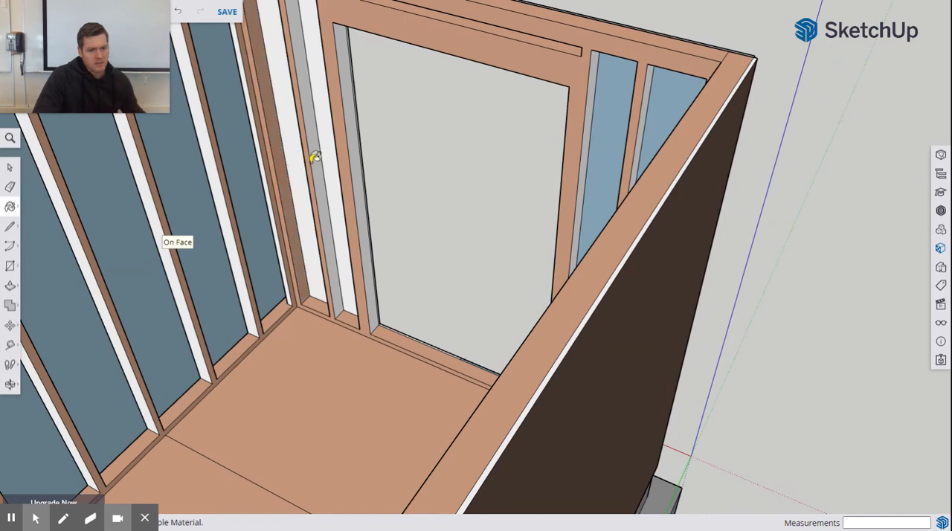
click(320, 154)
click(357, 169)
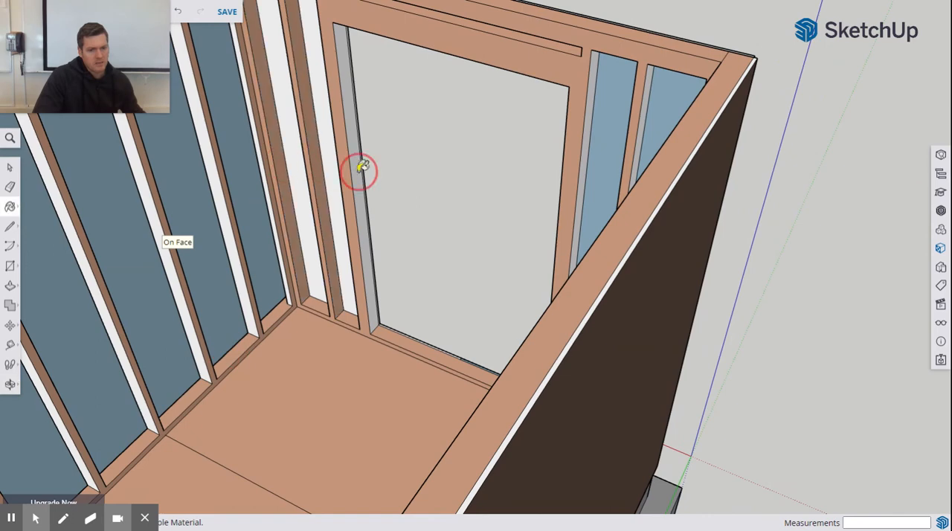
click(585, 152)
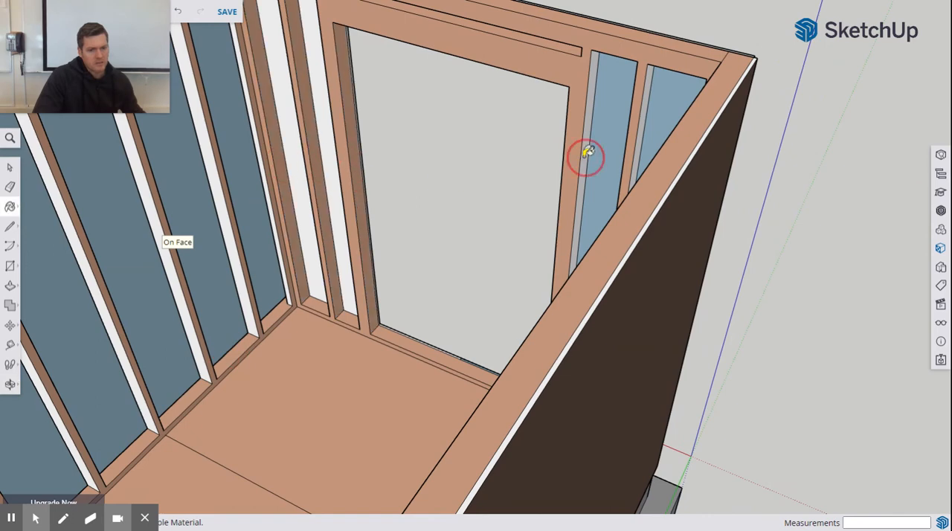
click(642, 135)
Step: Paint the side faces of the corner stud and next three studs on the long wall opposite the green axis with Helen_Skin
mouse_move(519, 170)
middle_down()
mouse_move(528, 178)
mouse_move(611, 174)
middle_up()
click(353, 221)
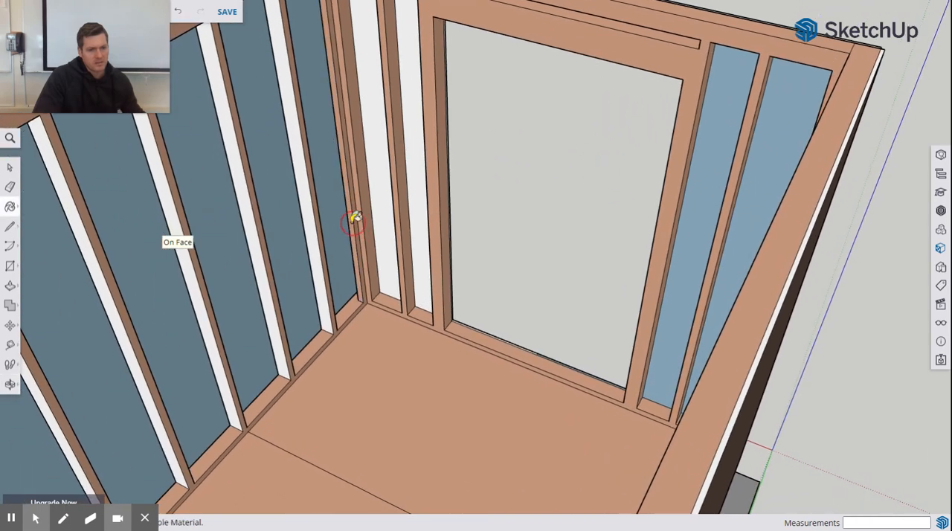
click(296, 250)
click(261, 269)
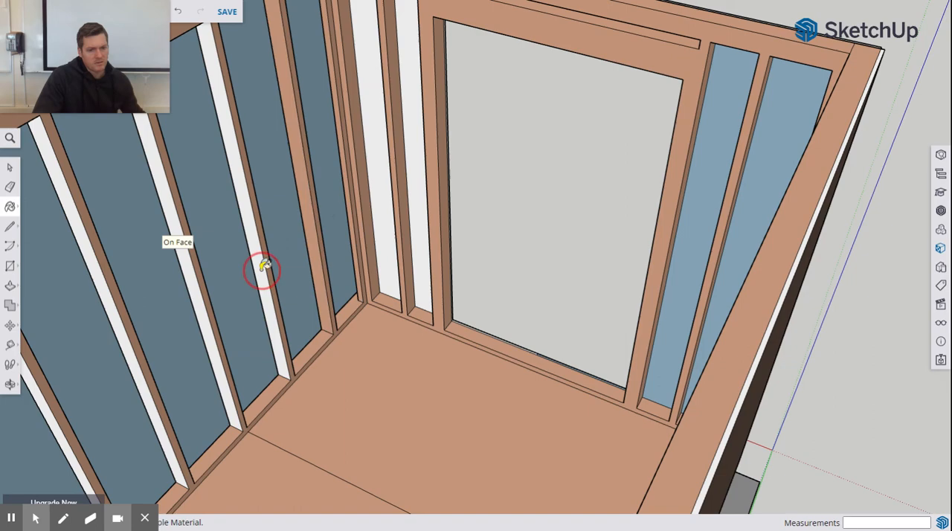
click(209, 305)
Step: Paint the side faces of that long wall's remaining studs towards the window end with Helen_Skin
scroll(156, 335, down, 3)
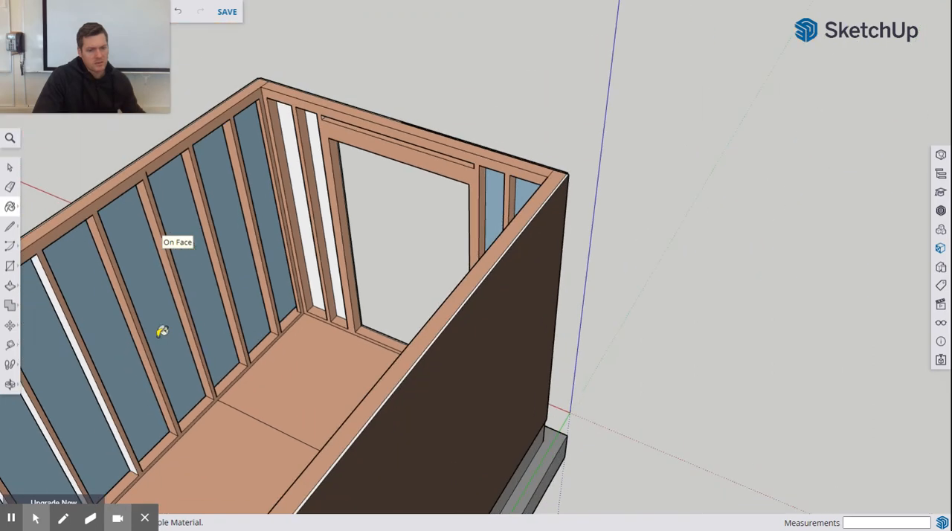
middle_drag(149, 341, 374, 231)
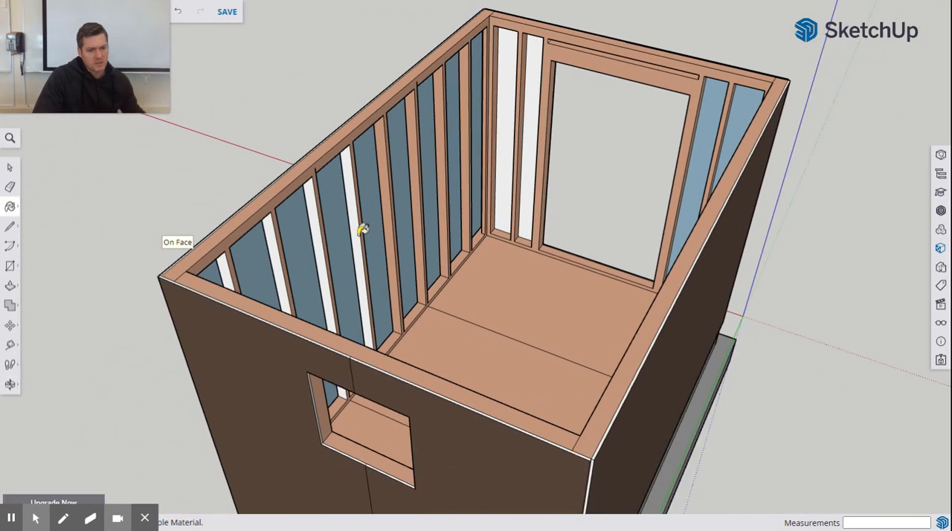
click(362, 231)
click(323, 249)
click(277, 264)
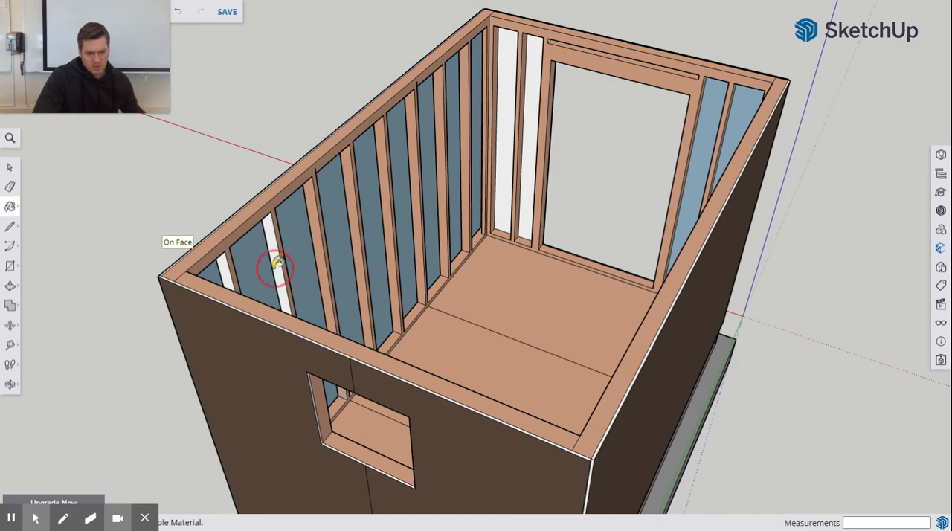
Step: Paint the side faces of the first three studs beside the door end corner on the green-axis long wall with Helen_Skin
middle_drag(364, 259, 526, 243)
key(b)
scroll(371, 153, up, 3)
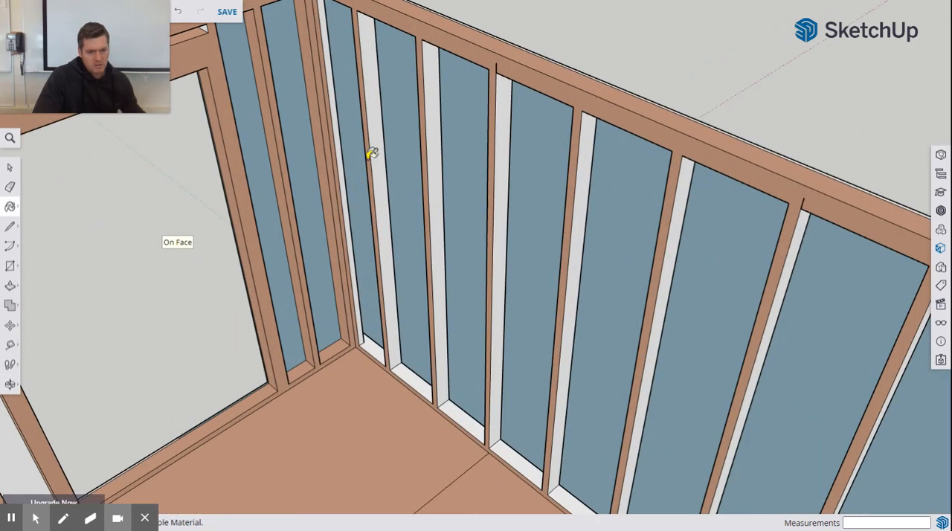
click(346, 162)
click(378, 164)
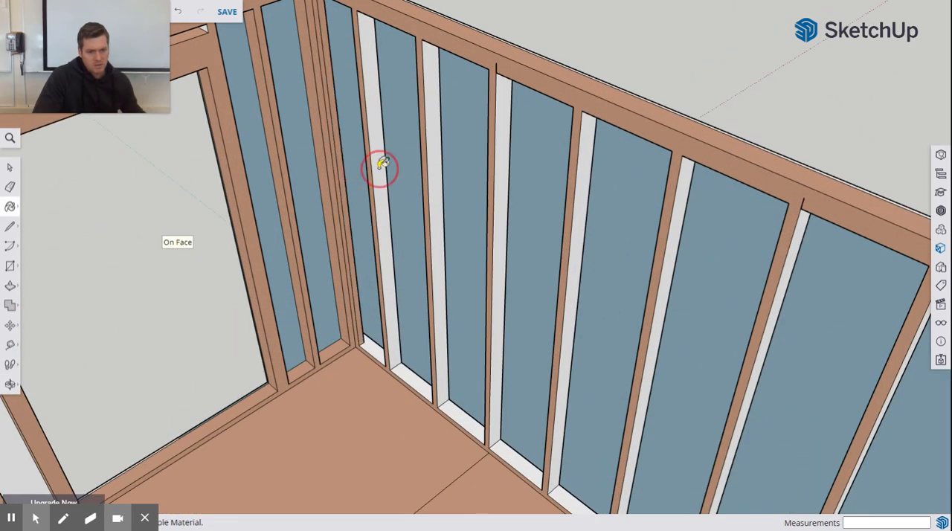
click(436, 189)
Step: Paint the bottom plate sections and the next three stud side faces of the green-axis long wall with Helen_Skin
click(414, 372)
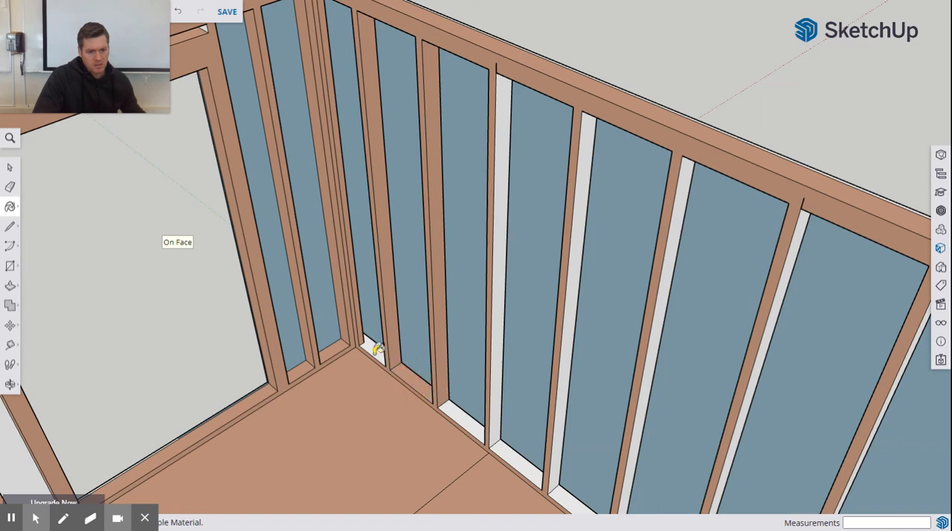
click(372, 345)
click(459, 407)
click(493, 382)
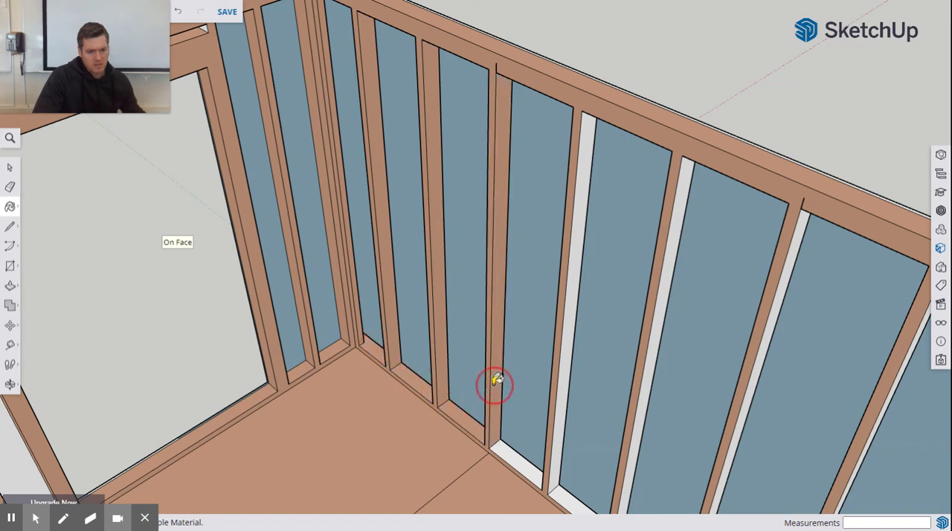
click(562, 392)
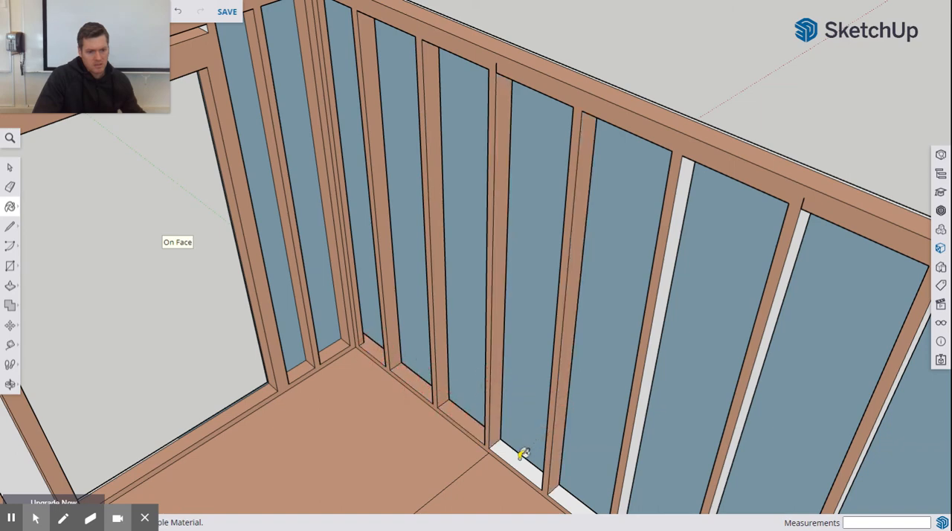
click(523, 454)
click(566, 494)
click(632, 464)
Step: Paint the next stud's side face and adjoining bottom plate section towards the window end of the green-axis wall with Helen_Skin
scroll(628, 446, down, 5)
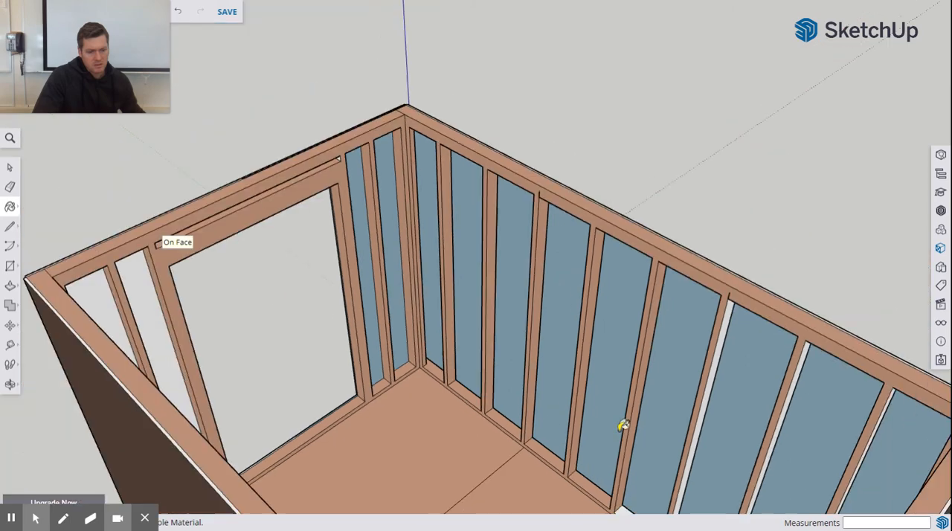
mouse_move(623, 425)
middle_down()
mouse_move(679, 450)
mouse_move(531, 303)
mouse_move(529, 275)
middle_up()
scroll(529, 275, up, 3)
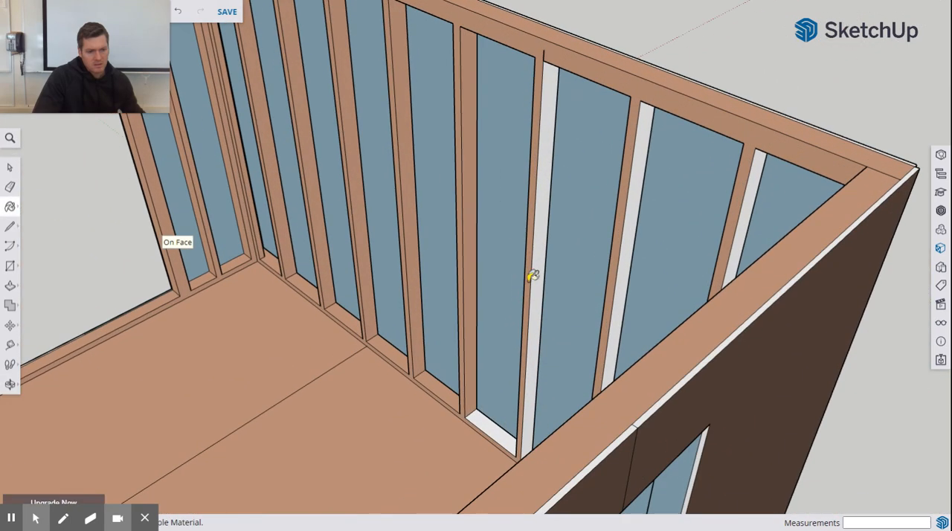
click(542, 276)
click(499, 428)
Step: Paint the last stud side face and remaining bottom plate sections near the window end of the green-axis wall with Helen_Skin
middle_drag(500, 427, 566, 424)
click(562, 456)
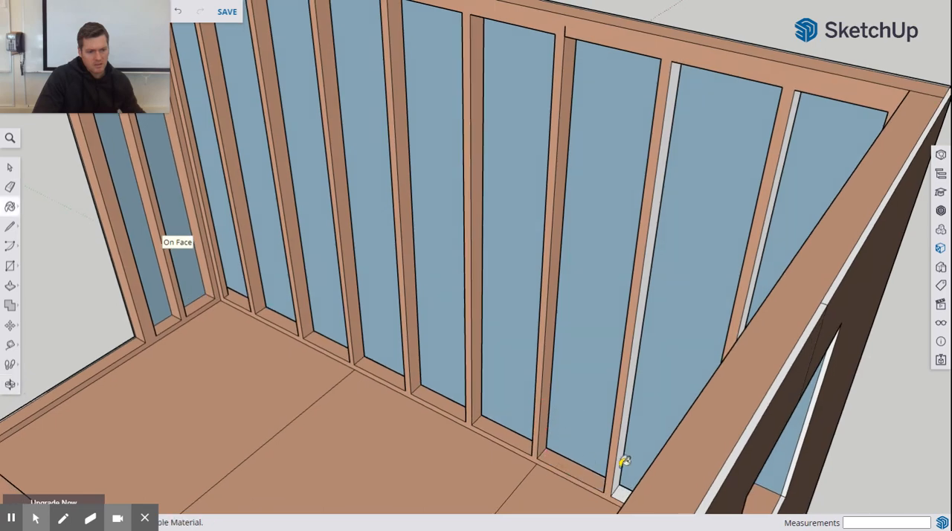
click(623, 461)
mouse_move(620, 456)
middle_down()
mouse_move(569, 408)
mouse_move(673, 434)
mouse_move(686, 463)
mouse_move(647, 471)
mouse_move(629, 435)
mouse_move(551, 426)
mouse_move(536, 443)
mouse_move(503, 418)
mouse_move(501, 451)
mouse_move(529, 296)
mouse_move(518, 315)
mouse_move(552, 372)
mouse_move(570, 378)
mouse_move(557, 266)
middle_up()
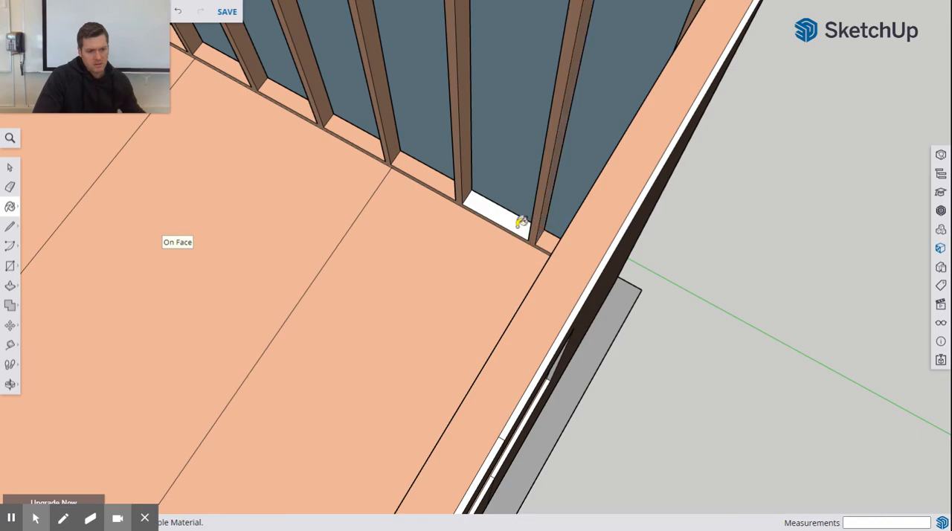
scroll(521, 214, down, 5)
Step: Paint the window end wall's first stud and corner stud sides, plus the nearest green-axis wall stud's opposite side, with Helen_Skin
mouse_move(521, 218)
middle_down()
mouse_move(483, 221)
mouse_move(707, 117)
mouse_move(476, 183)
mouse_move(577, 186)
mouse_move(505, 174)
mouse_move(453, 186)
mouse_move(521, 165)
mouse_move(557, 142)
middle_up()
scroll(556, 141, up, 2)
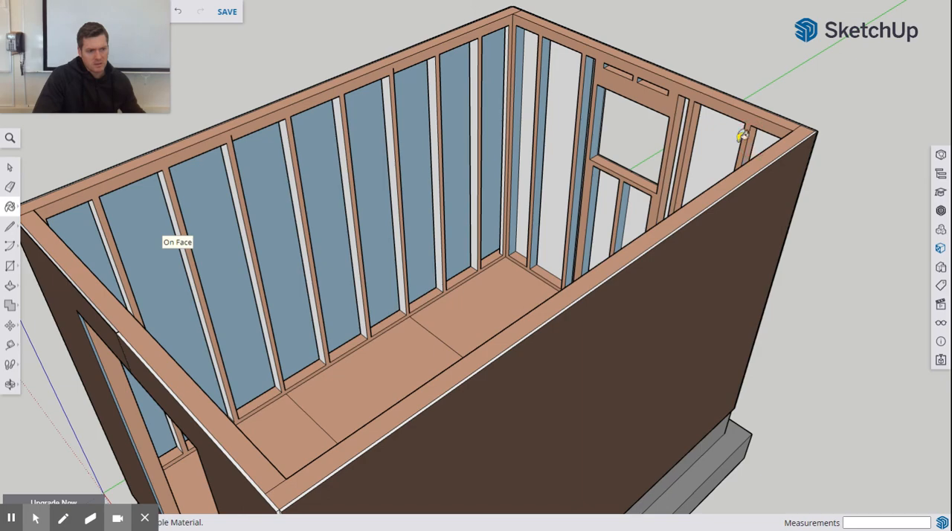
middle_drag(742, 132, 656, 223)
scroll(657, 223, up, 3)
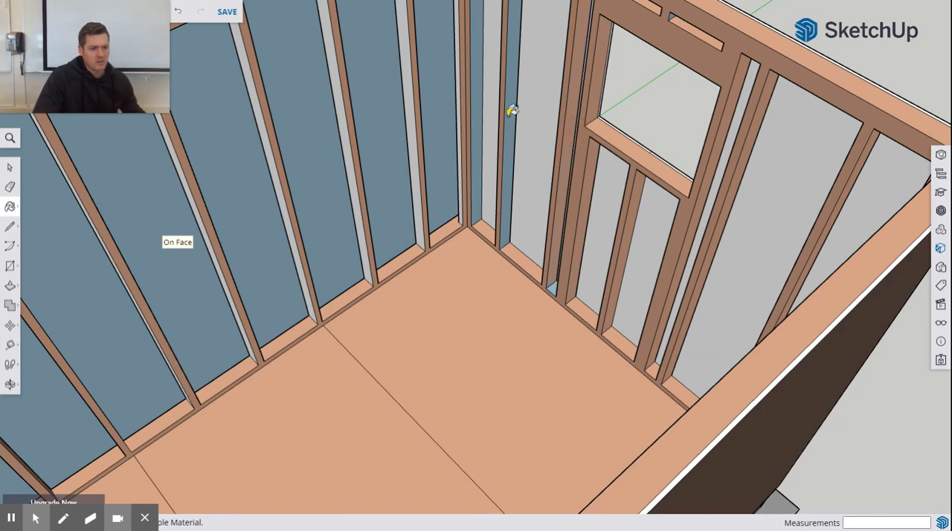
middle_drag(512, 110, 511, 125)
mouse_move(431, 262)
middle_down()
mouse_move(501, 179)
mouse_move(493, 104)
mouse_move(504, 102)
middle_up()
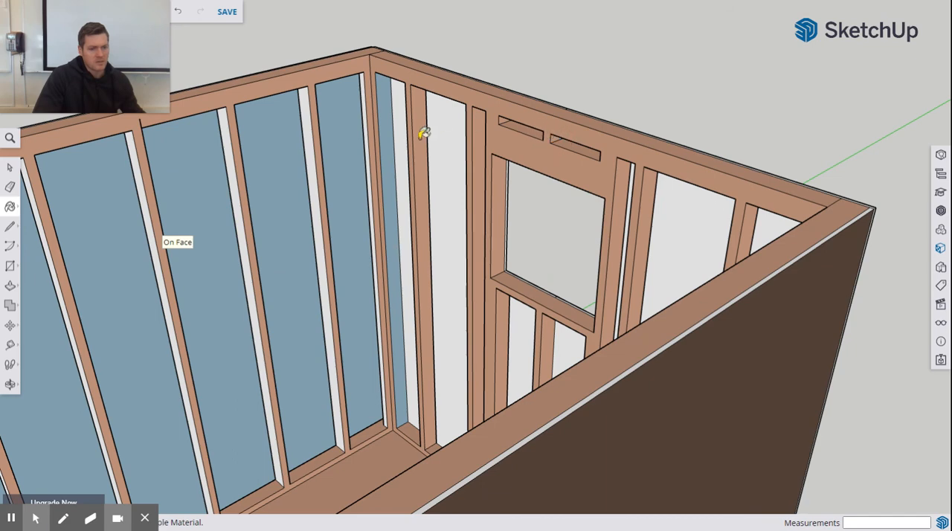
click(365, 138)
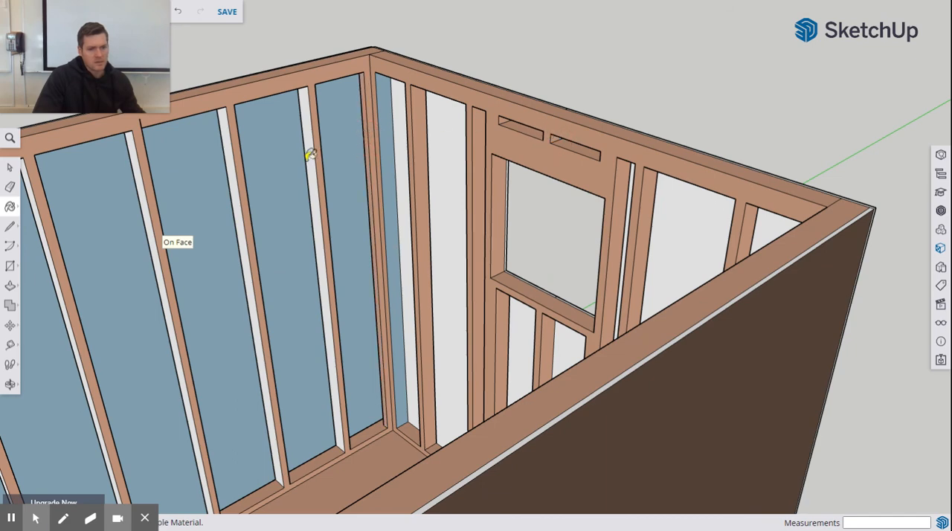
click(315, 158)
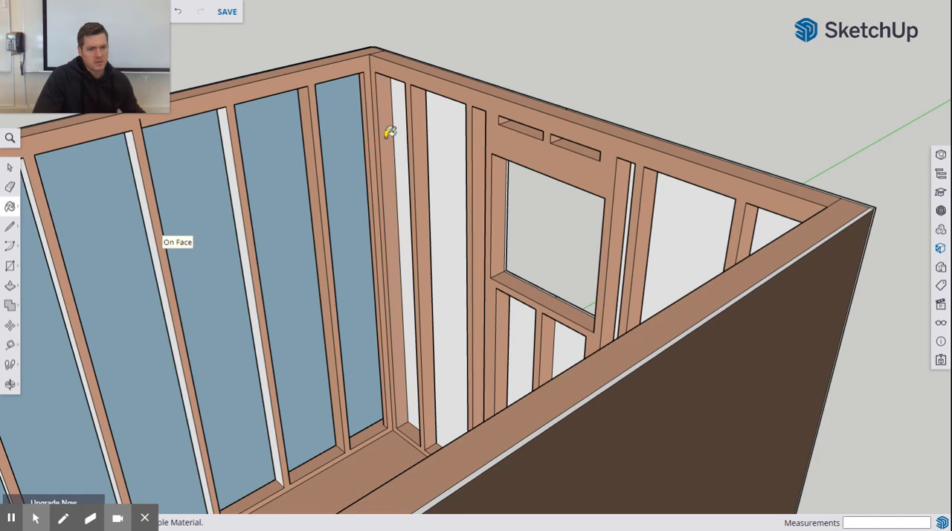
Step: Paint the window-facing side faces of the next four studs along the green-axis long wall with Helen_Skin
mouse_move(365, 147)
middle_down()
mouse_move(372, 174)
mouse_move(531, 138)
mouse_move(591, 162)
middle_up()
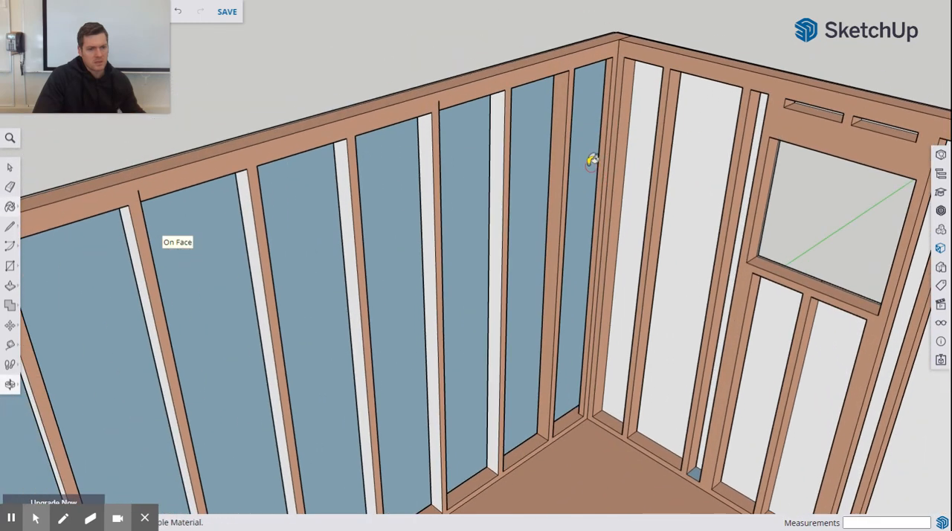
click(498, 167)
click(429, 205)
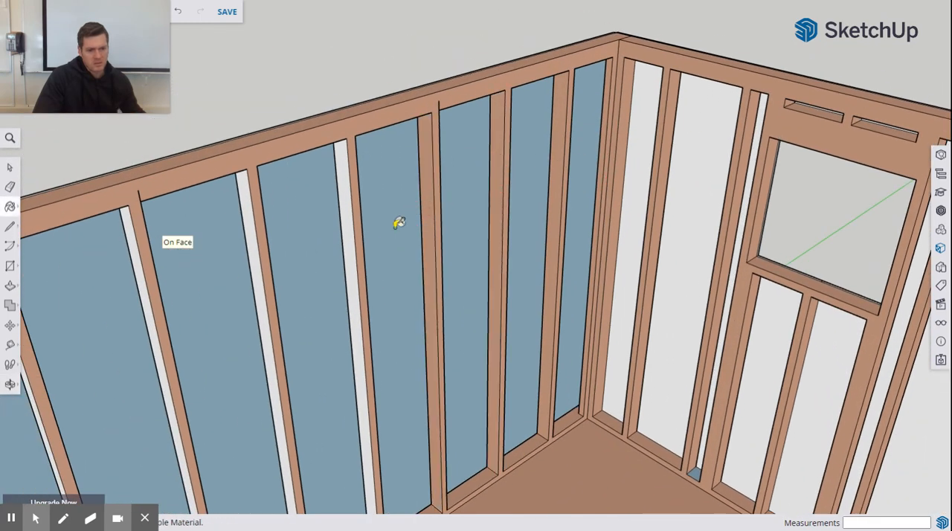
click(356, 241)
click(257, 289)
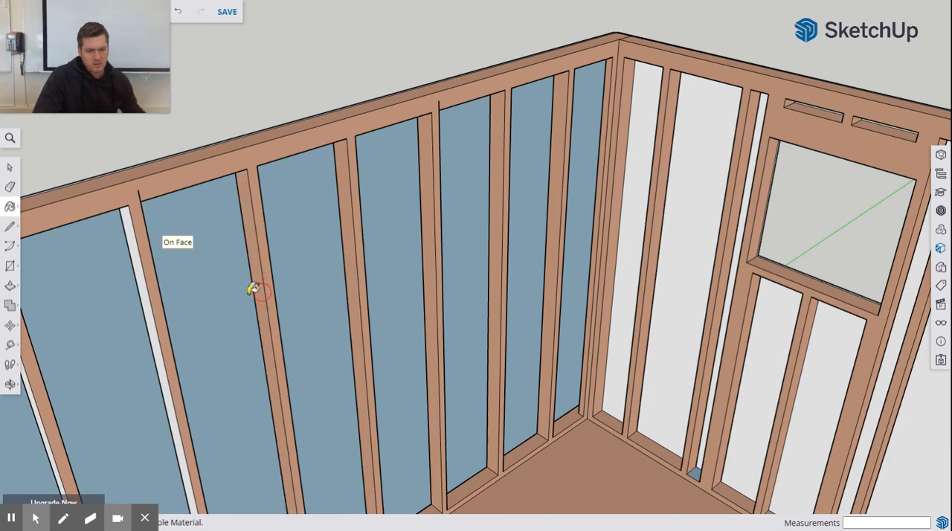
Step: Paint the window-facing side faces of the green-axis wall's remaining studs near the door end with Helen_Skin
click(150, 311)
mouse_move(153, 313)
middle_down()
mouse_move(512, 153)
mouse_move(488, 223)
mouse_move(476, 220)
middle_up()
click(397, 212)
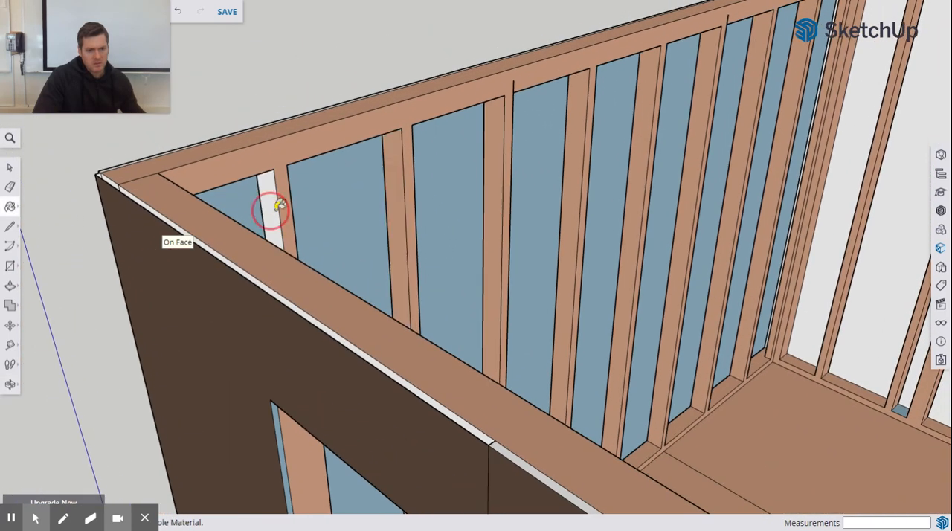
middle_drag(277, 207, 574, 131)
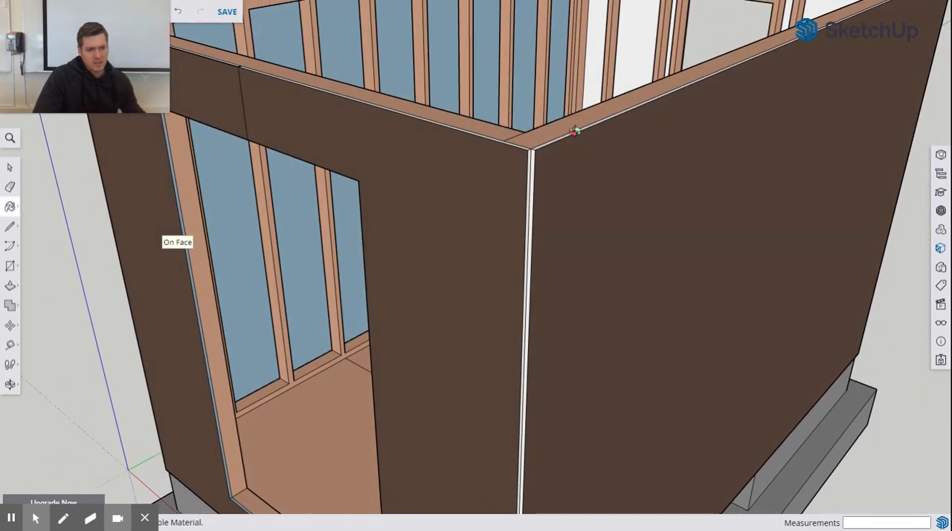
Step: Paint the small bottom plate section between the paired studs beside the window with Helen_Skin
scroll(600, 153, down, 5)
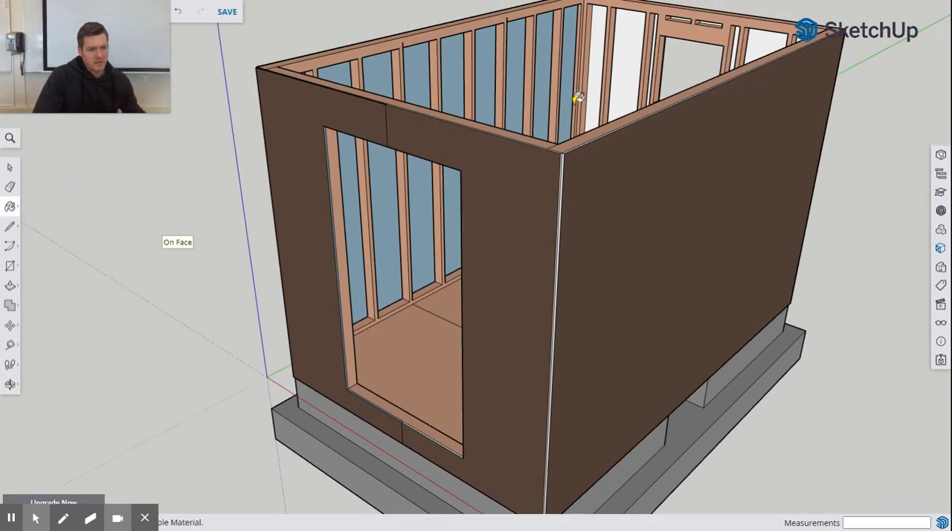
mouse_move(576, 97)
middle_down()
mouse_move(506, 188)
mouse_move(612, 181)
mouse_move(616, 202)
mouse_move(429, 216)
mouse_move(457, 209)
mouse_move(334, 244)
mouse_move(548, 178)
mouse_move(320, 223)
mouse_move(407, 189)
mouse_move(409, 153)
middle_up()
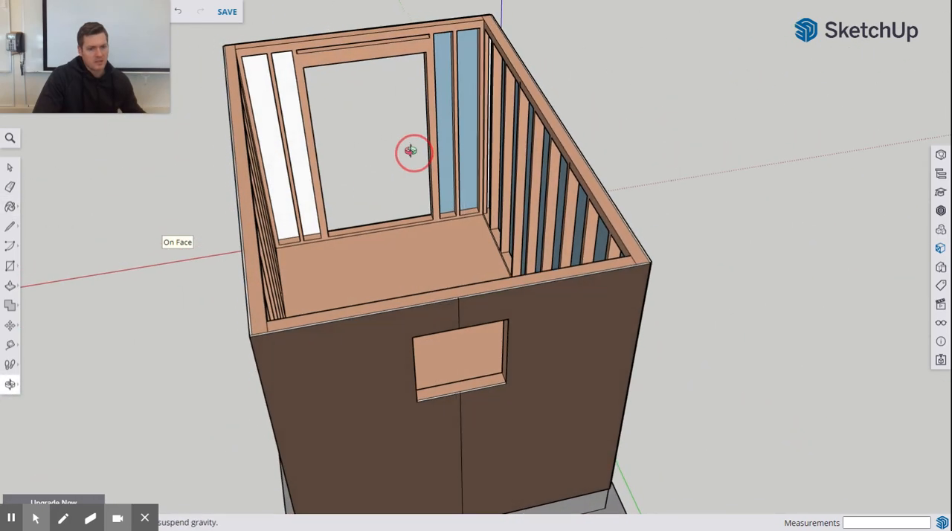
scroll(370, 68, up, 3)
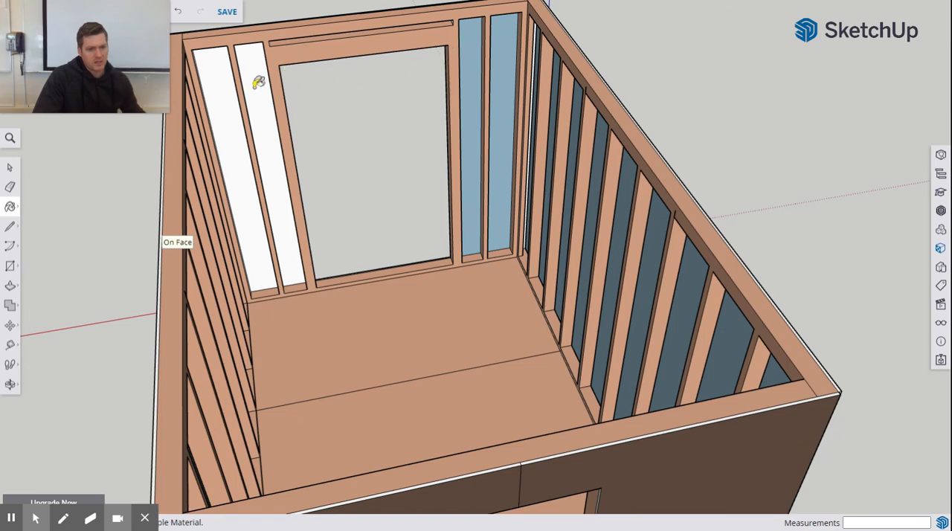
scroll(342, 122, down, 5)
middle_drag(354, 148, 629, 165)
scroll(627, 163, down, 2)
scroll(617, 158, up, 8)
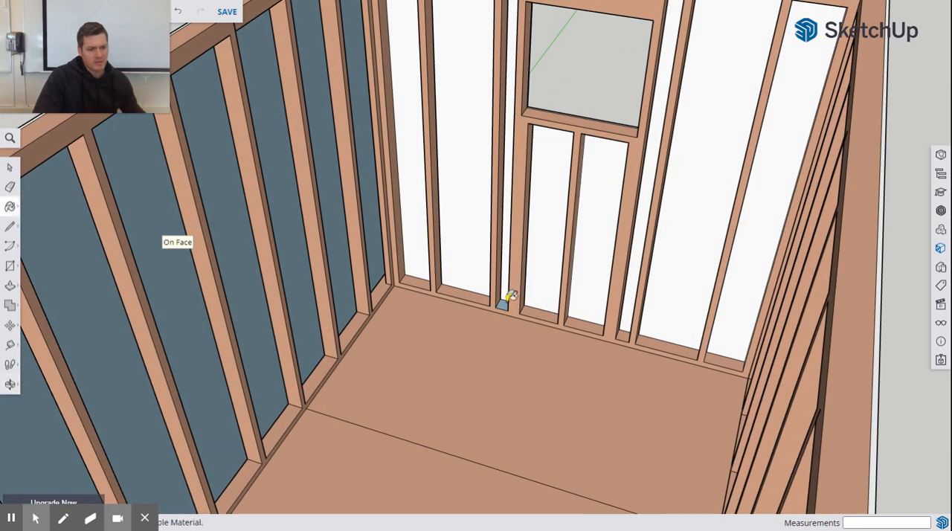
middle_drag(597, 316, 545, 276)
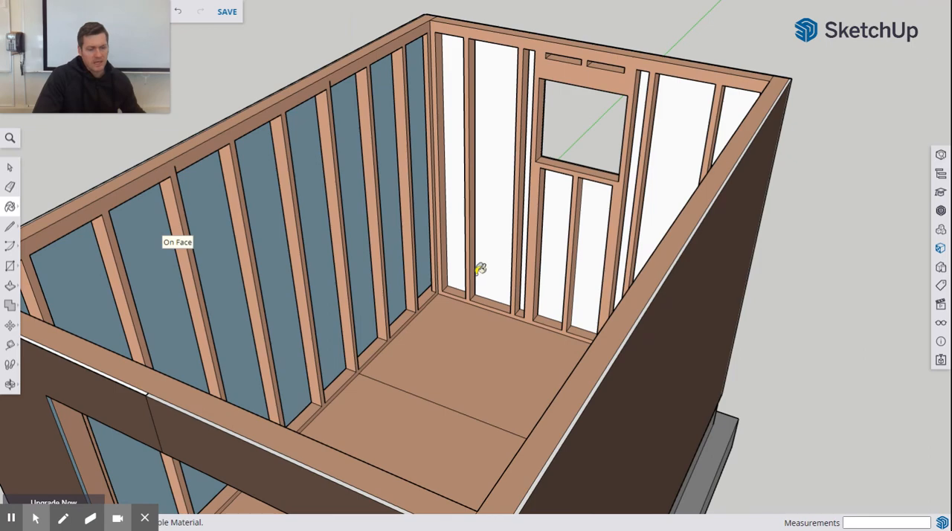
scroll(479, 270, down, 3)
scroll(493, 265, down, 3)
middle_drag(484, 268, 536, 265)
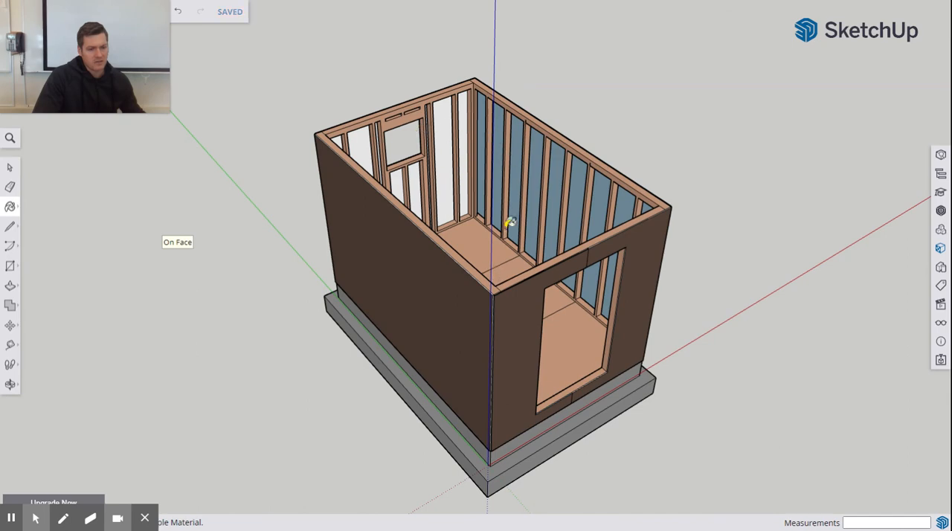
middle_drag(331, 145, 537, 378)
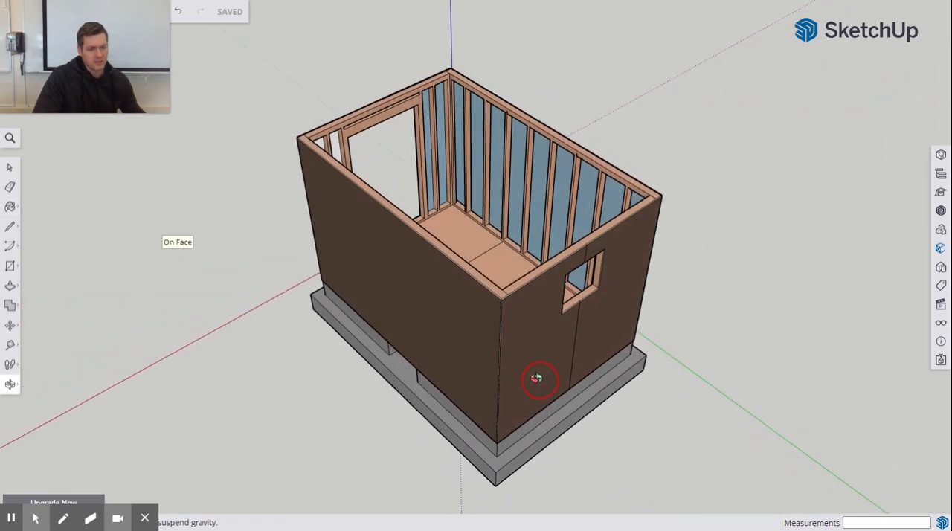